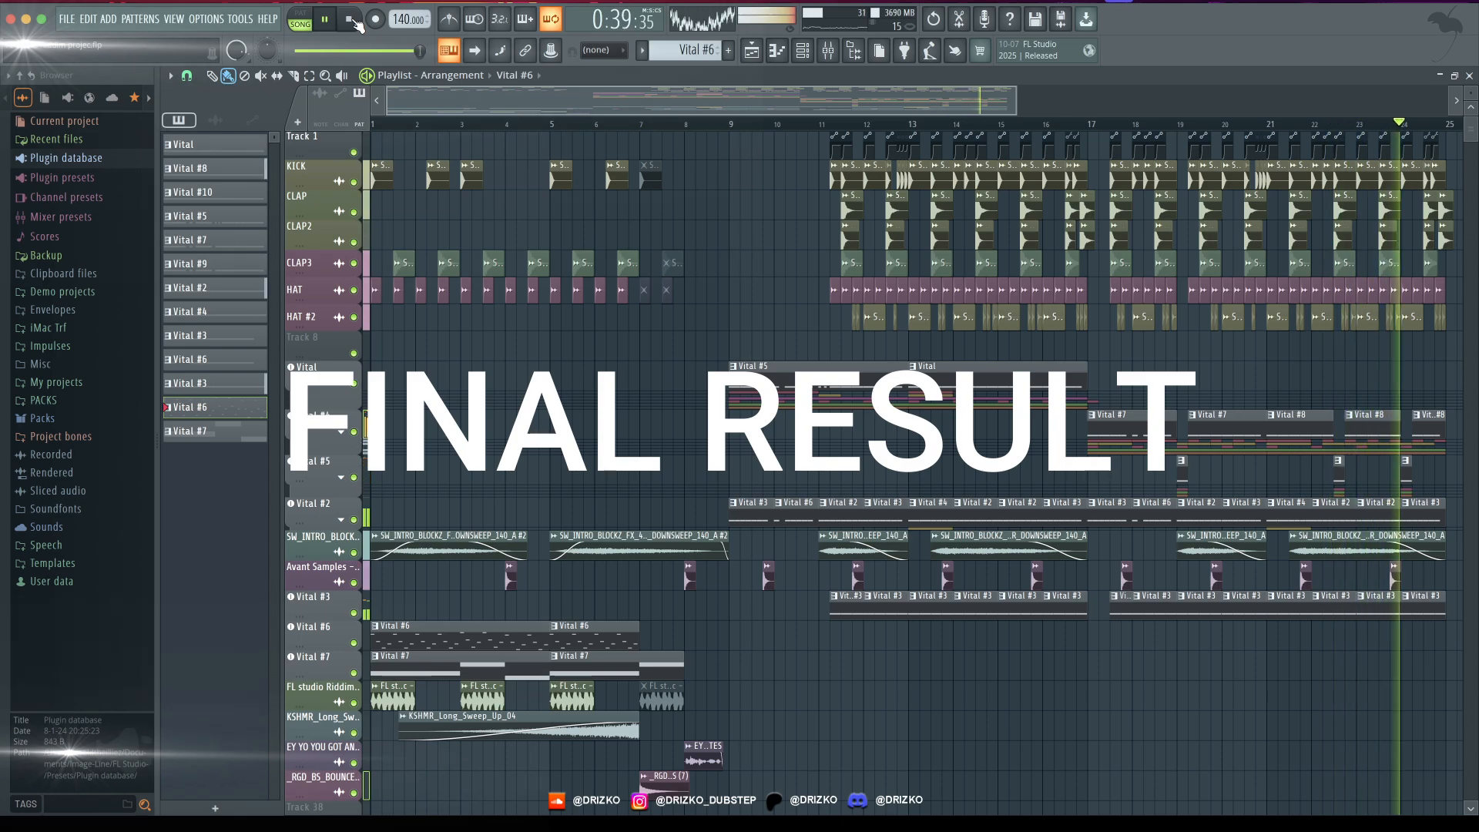
# - Stop the playback of the finished arrangement
pyautogui.click(353, 21)
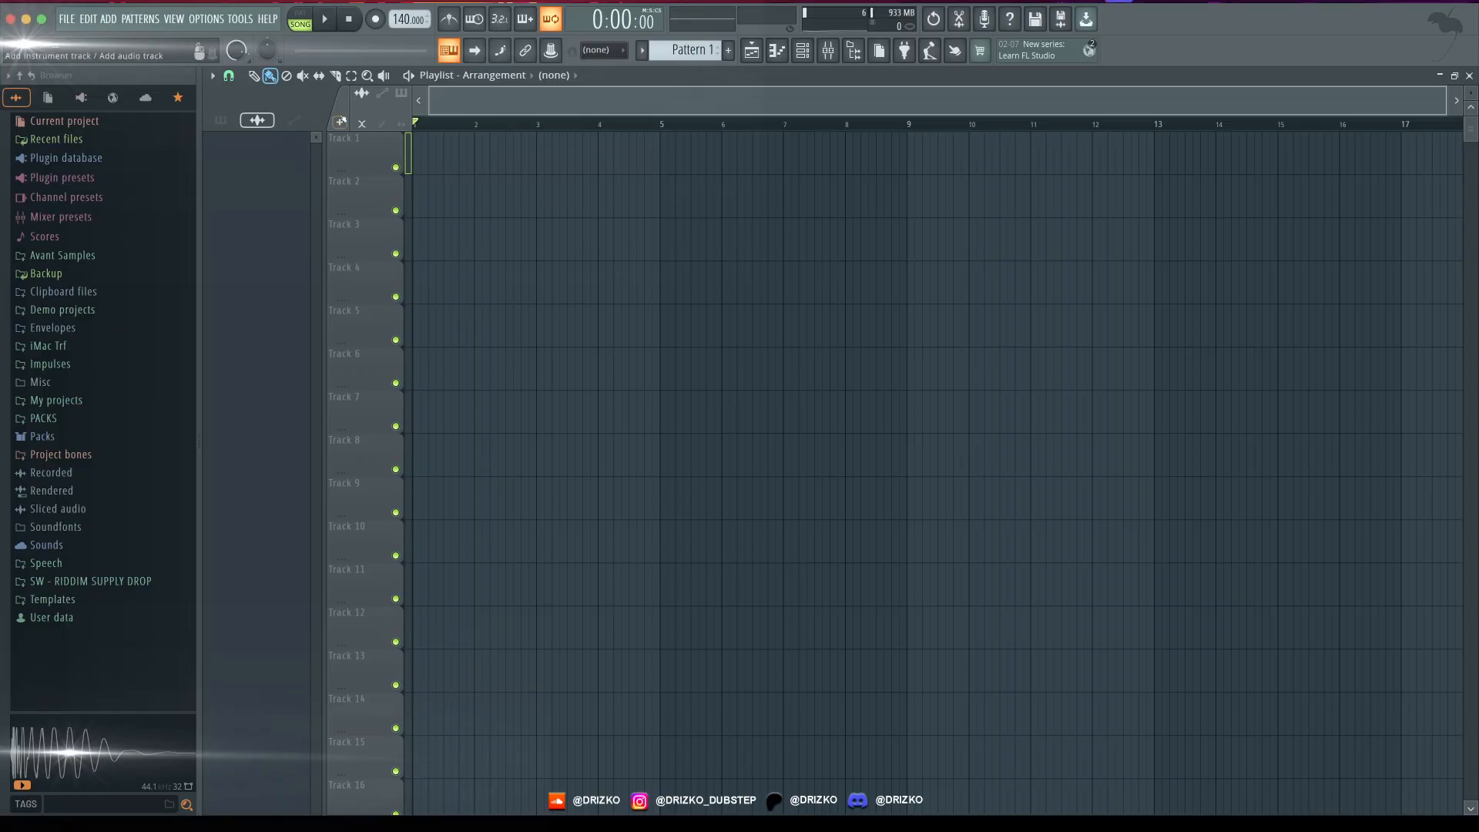
# - Turn Track 5 into an instrument track that uses the Vital synth
pyautogui.rightClick(365, 334)
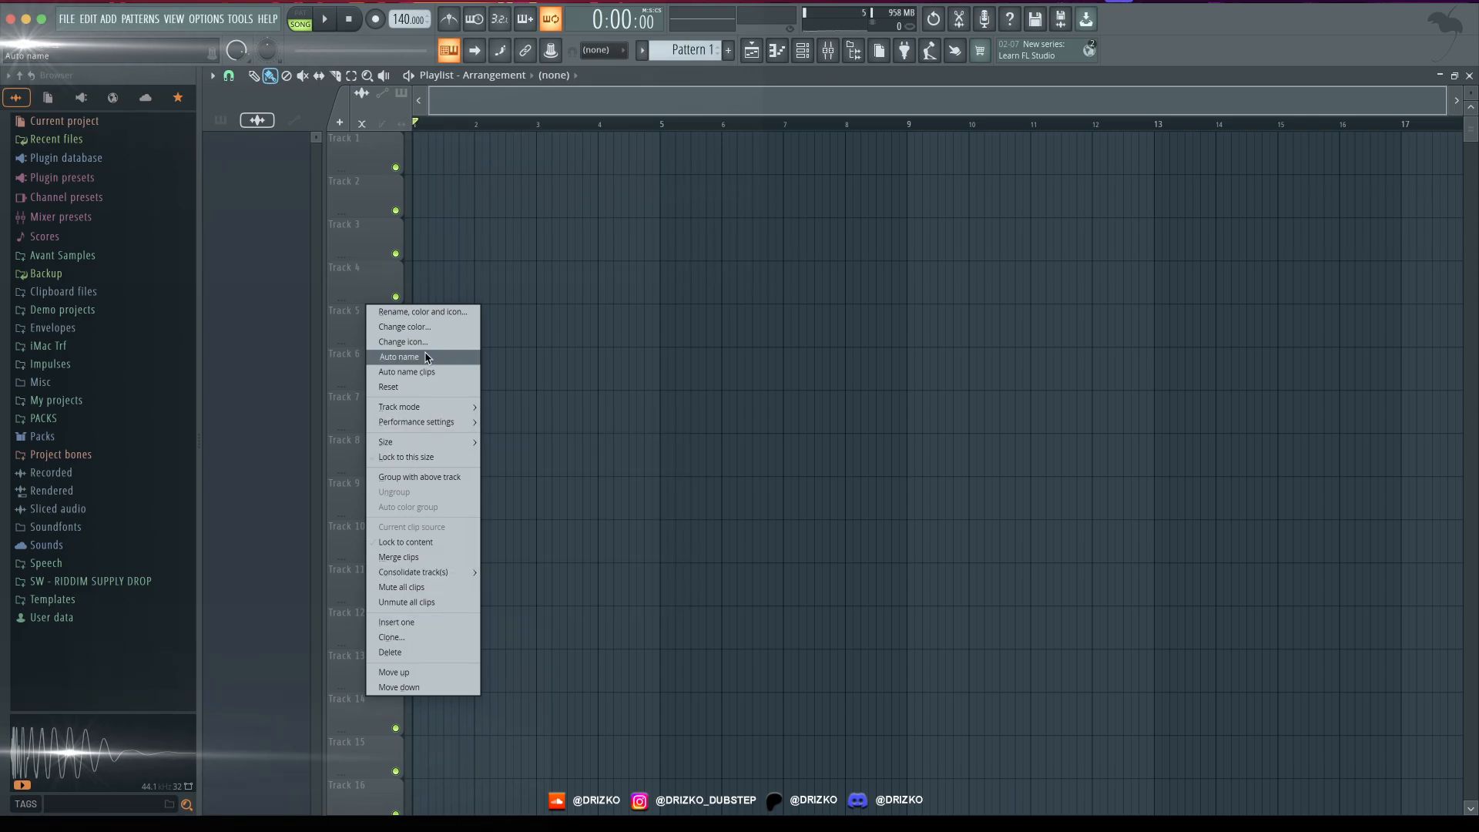
pyautogui.moveTo(450, 407)
pyautogui.moveTo(512, 436)
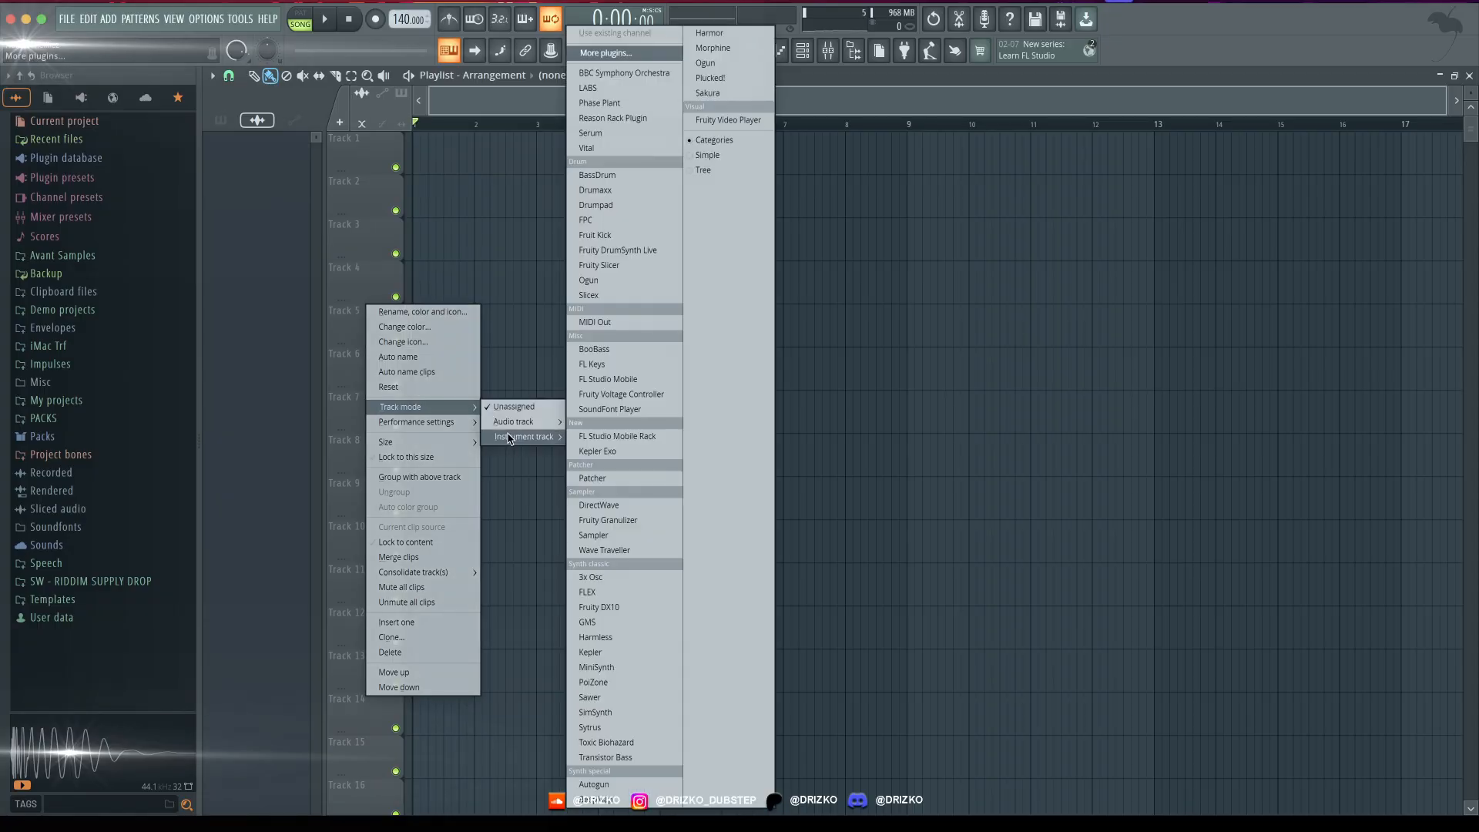
pyautogui.click(586, 148)
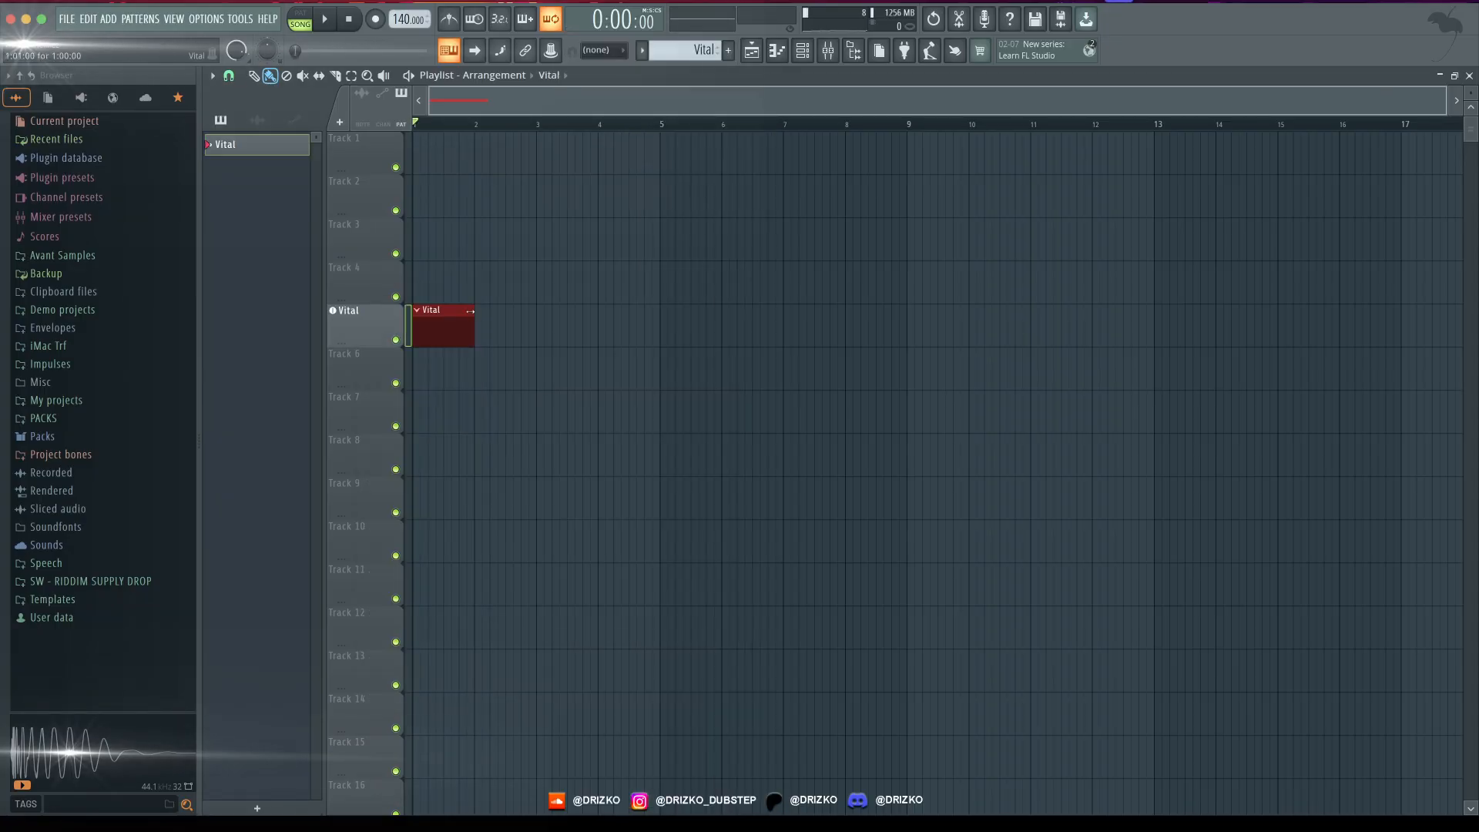
# - Extend the Vital clip to four bars and fill it with back-to-back quarter-note D3 notes
pyautogui.moveTo(472, 308); pyautogui.dragTo(664, 308)
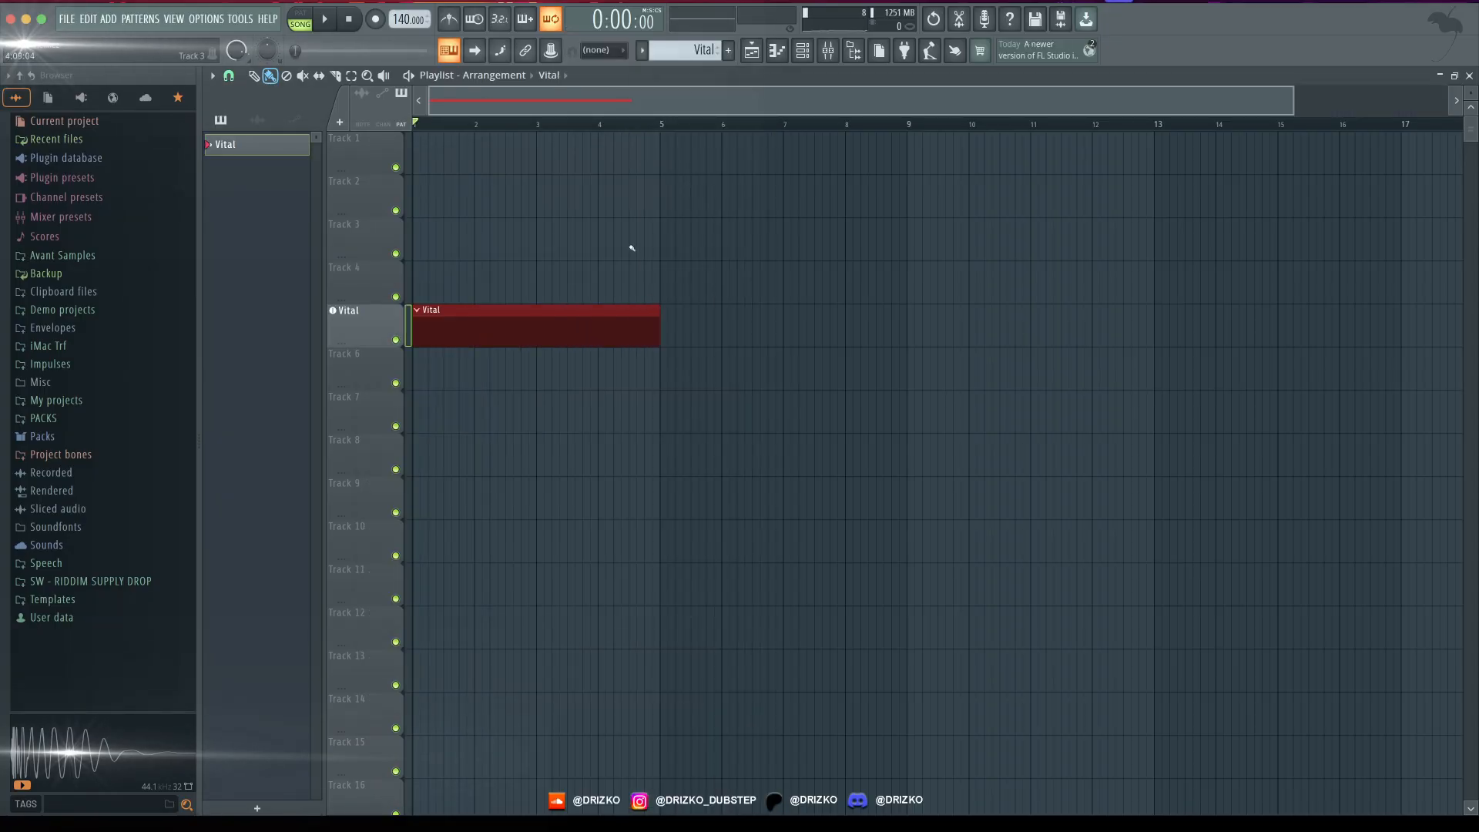
pyautogui.doubleClick(538, 306)
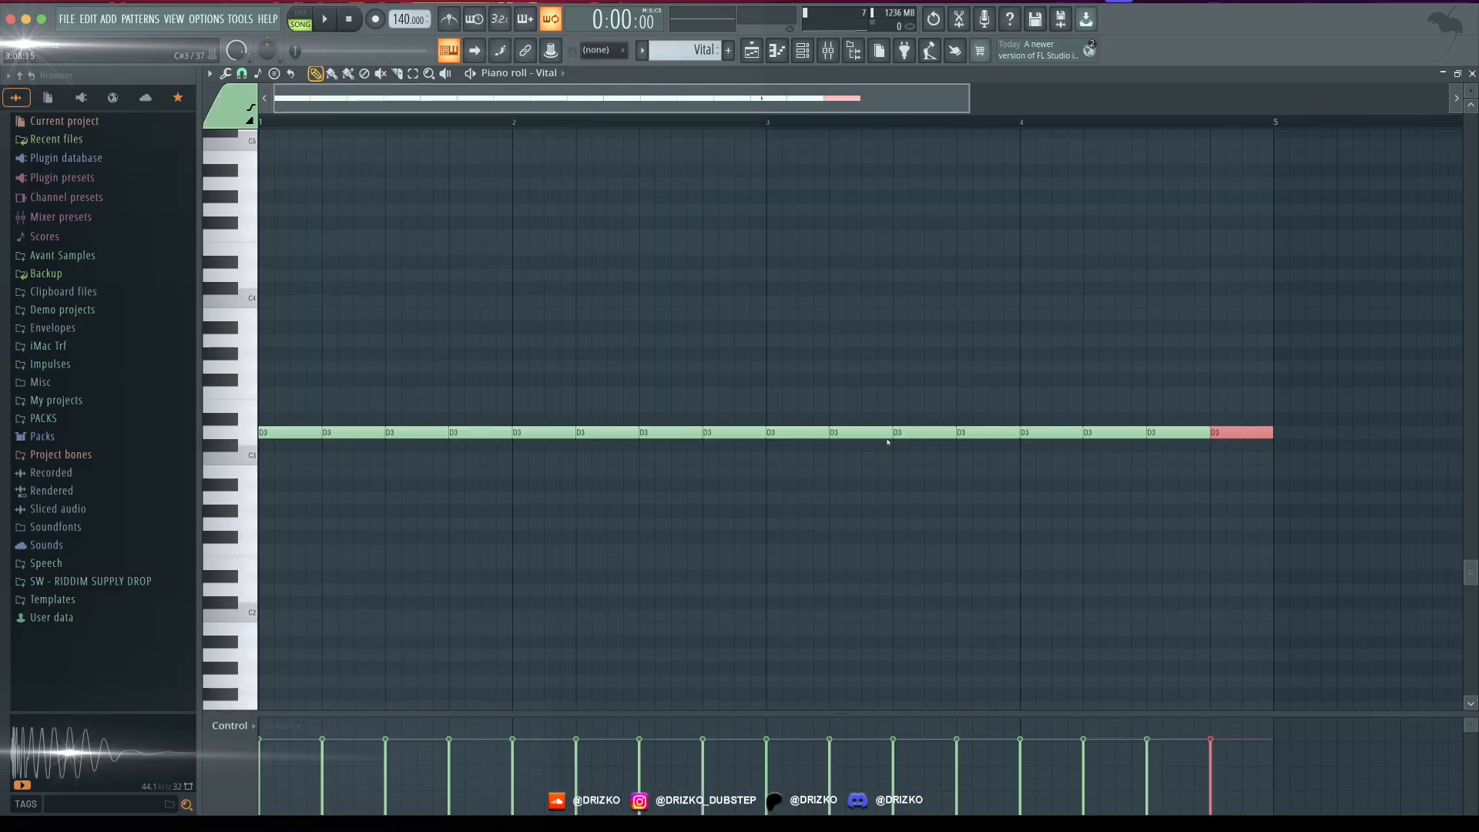
pyautogui.click(752, 51)
pyautogui.press('space')
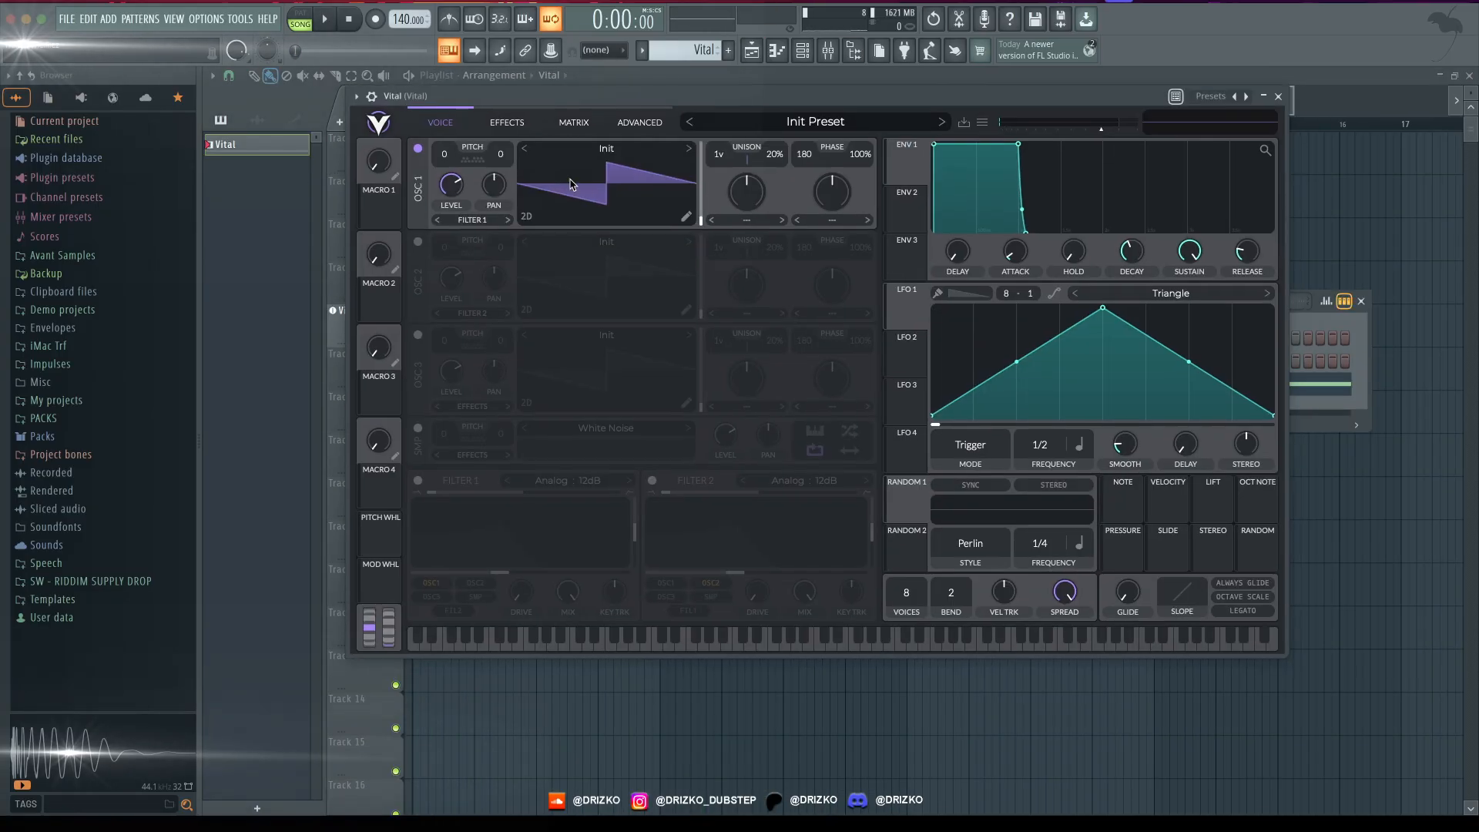
# - Load the Basic Shapes wavetable into oscillator 1 and move its frame position to the square wave
pyautogui.click(596, 150)
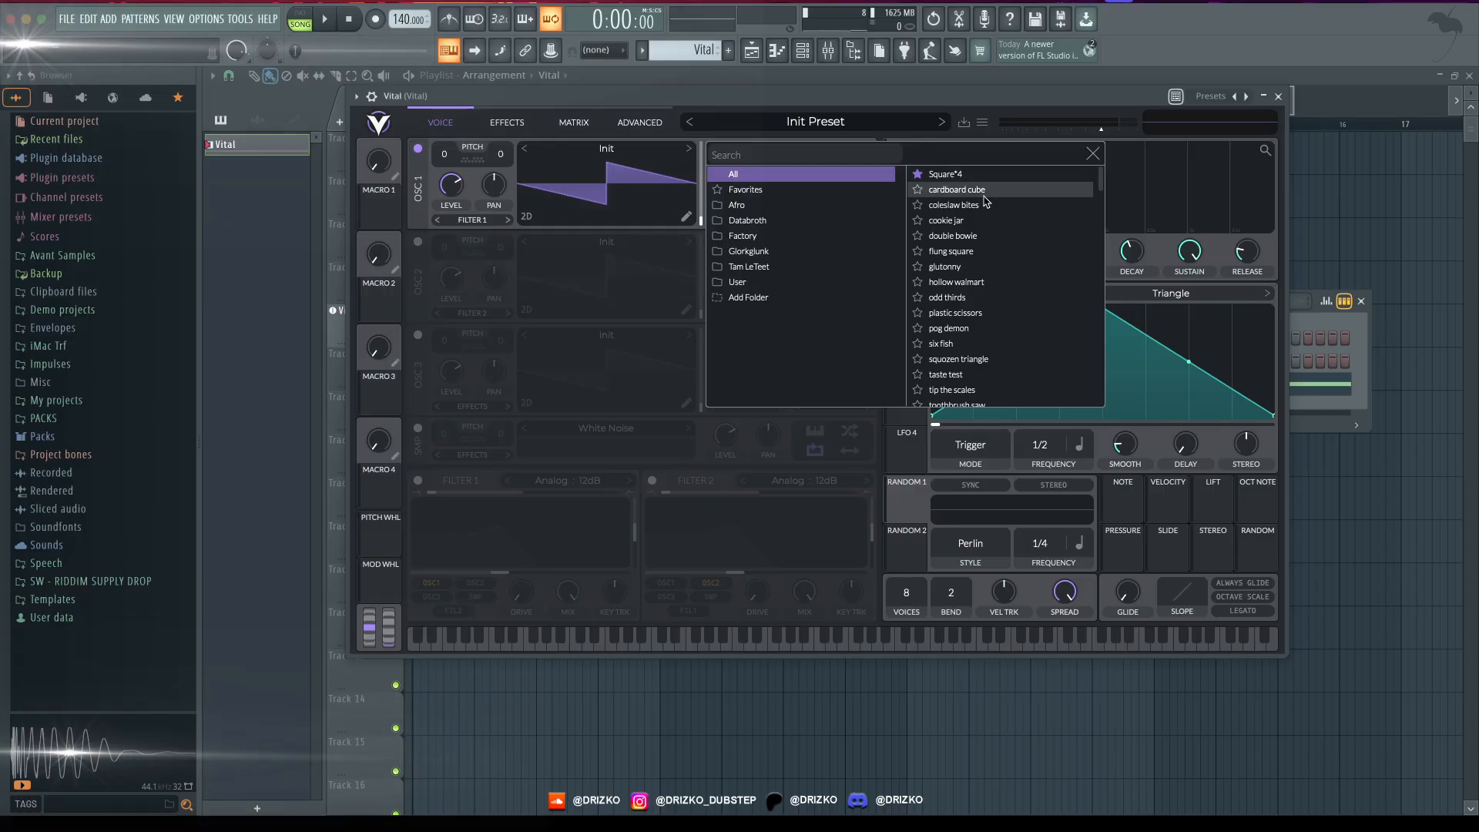
pyautogui.click(847, 189)
pyautogui.click(955, 189)
pyautogui.click(1094, 153)
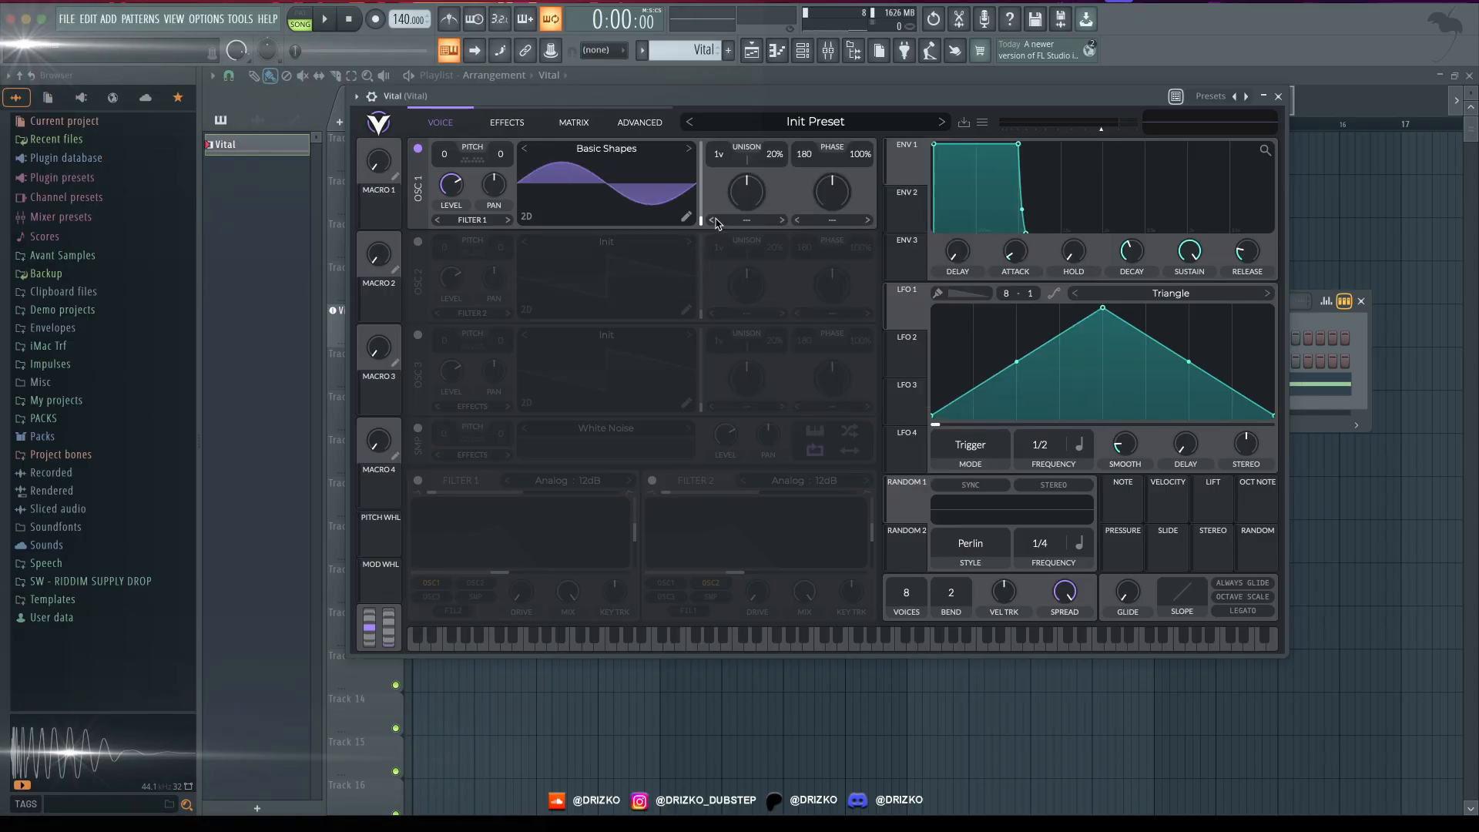
pyautogui.scroll(-2, 1049, 445)
# - Set LFO 1's rate to 1/4 and reshape it into two full-height peaks with curved slopes on the second
pyautogui.moveTo(892, 98); pyautogui.dragTo(876, 129)
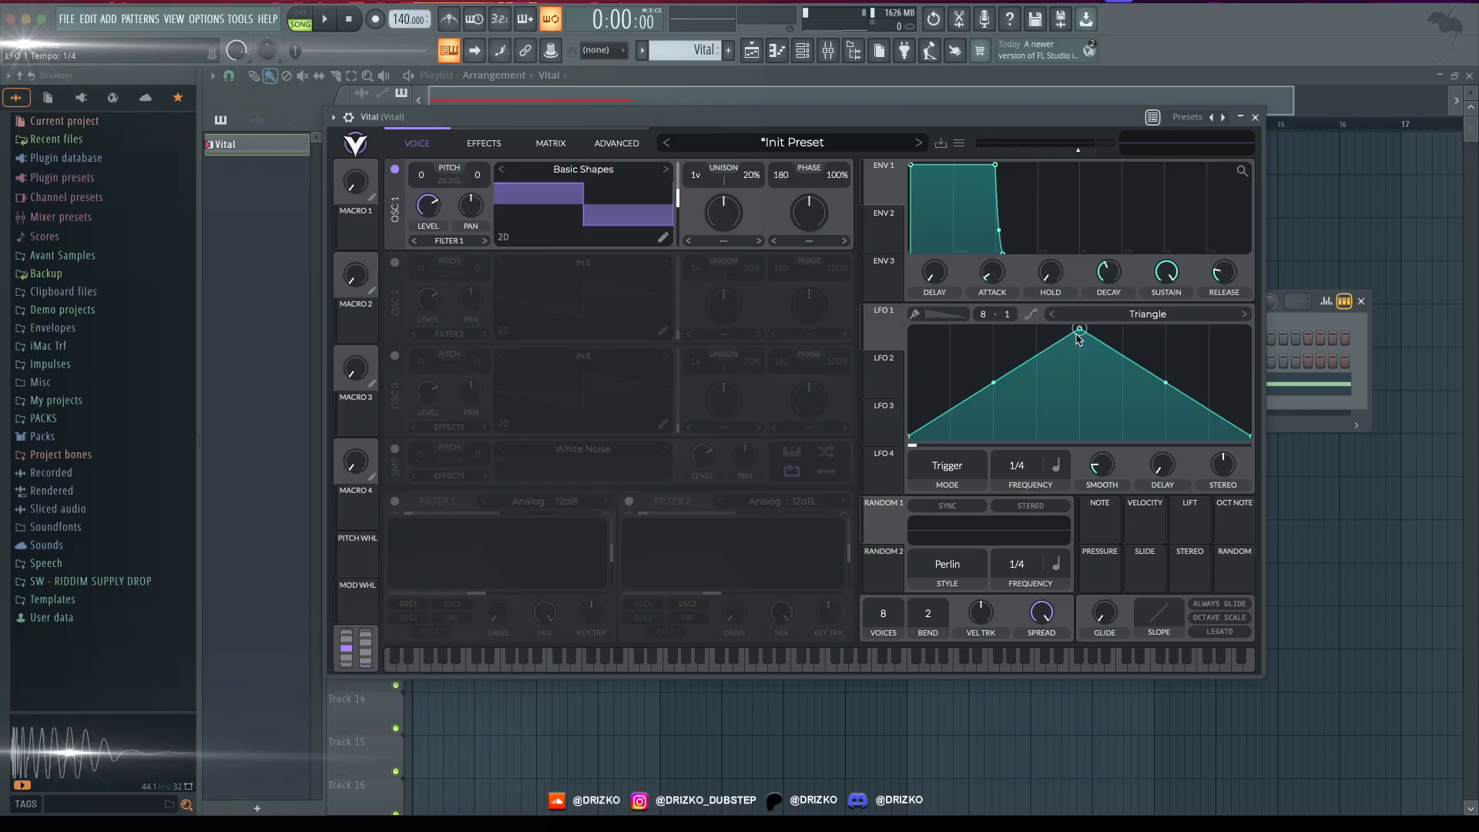
pyautogui.moveTo(1076, 333); pyautogui.dragTo(984, 308)
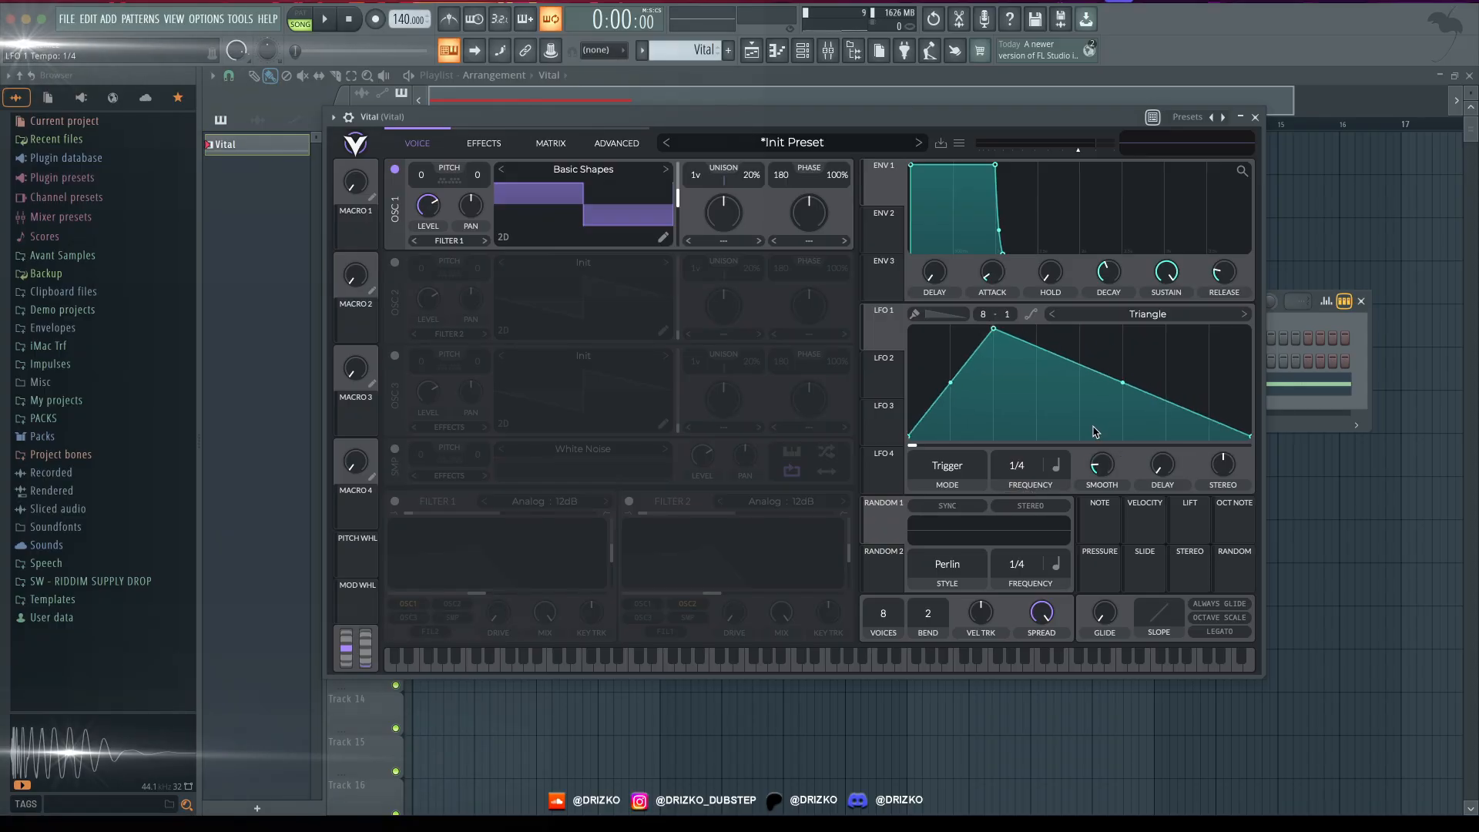
pyautogui.doubleClick(1094, 428)
pyautogui.moveTo(1094, 411); pyautogui.dragTo(1079, 444)
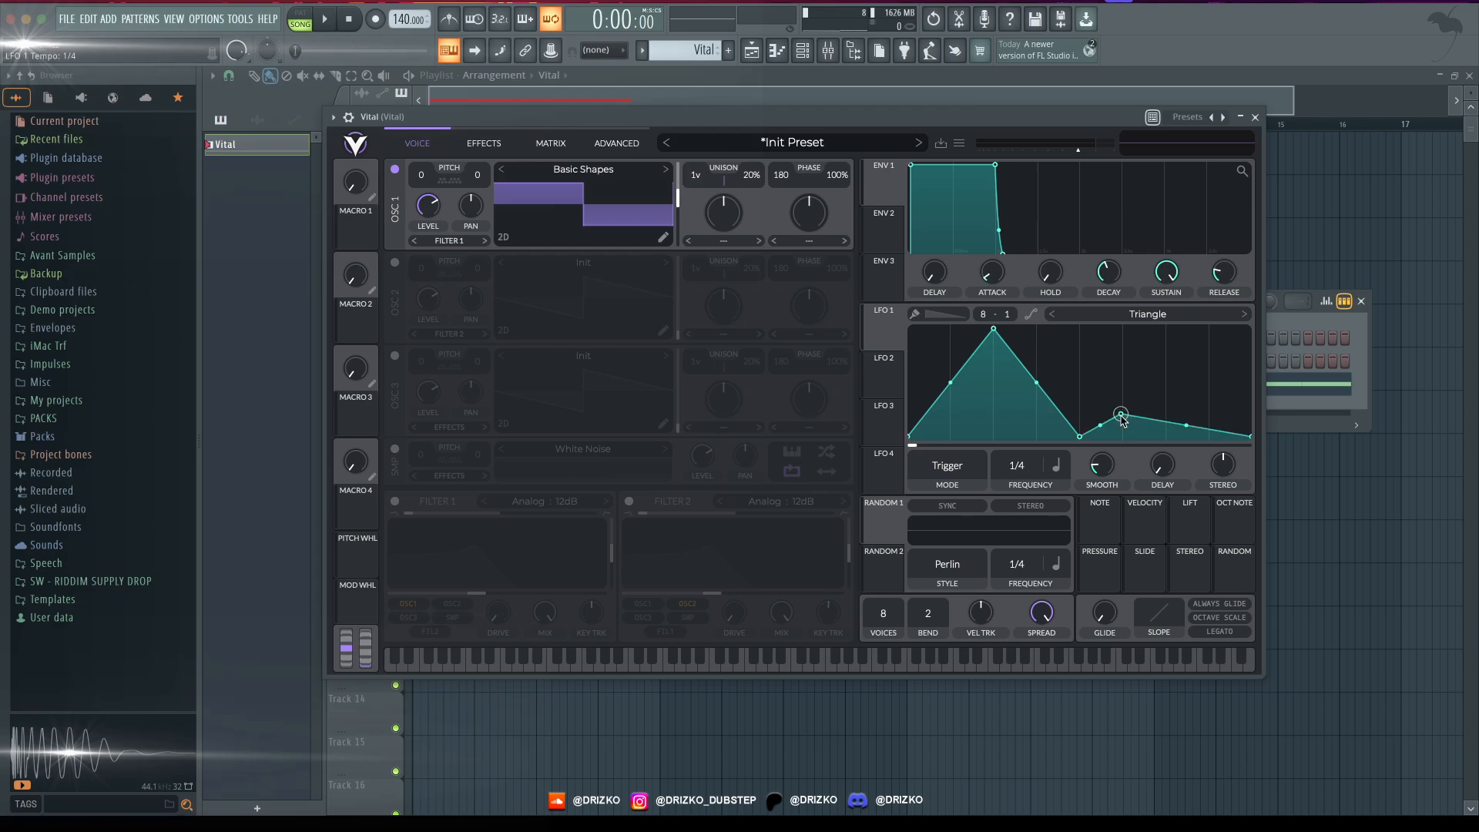
pyautogui.moveTo(1122, 400); pyautogui.dragTo(1124, 336)
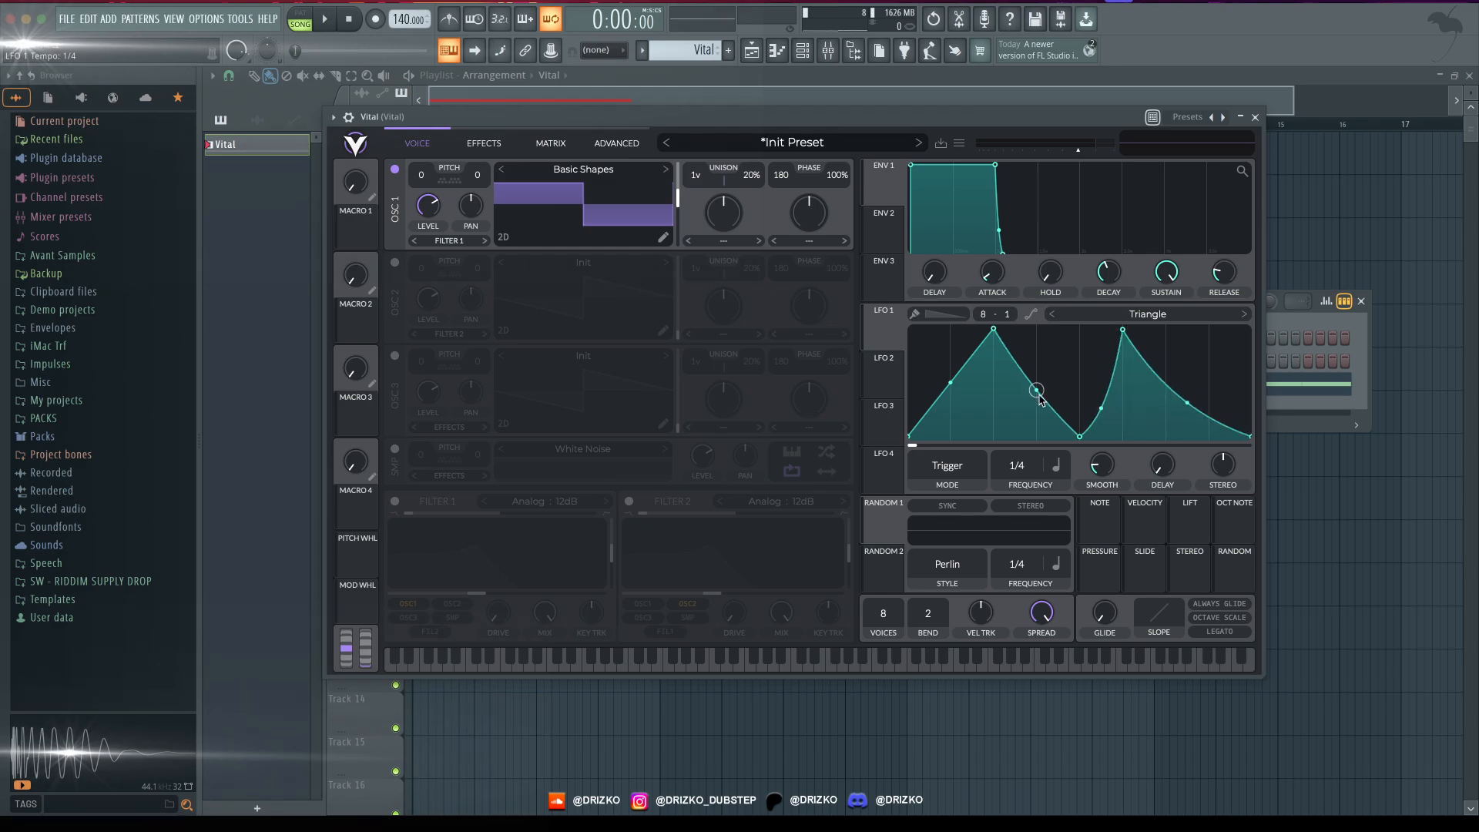
# - Assign LFO 1 to oscillator 1's level with the base level at zero, and audition the pattern
pyautogui.moveTo(888, 322); pyautogui.dragTo(431, 215)
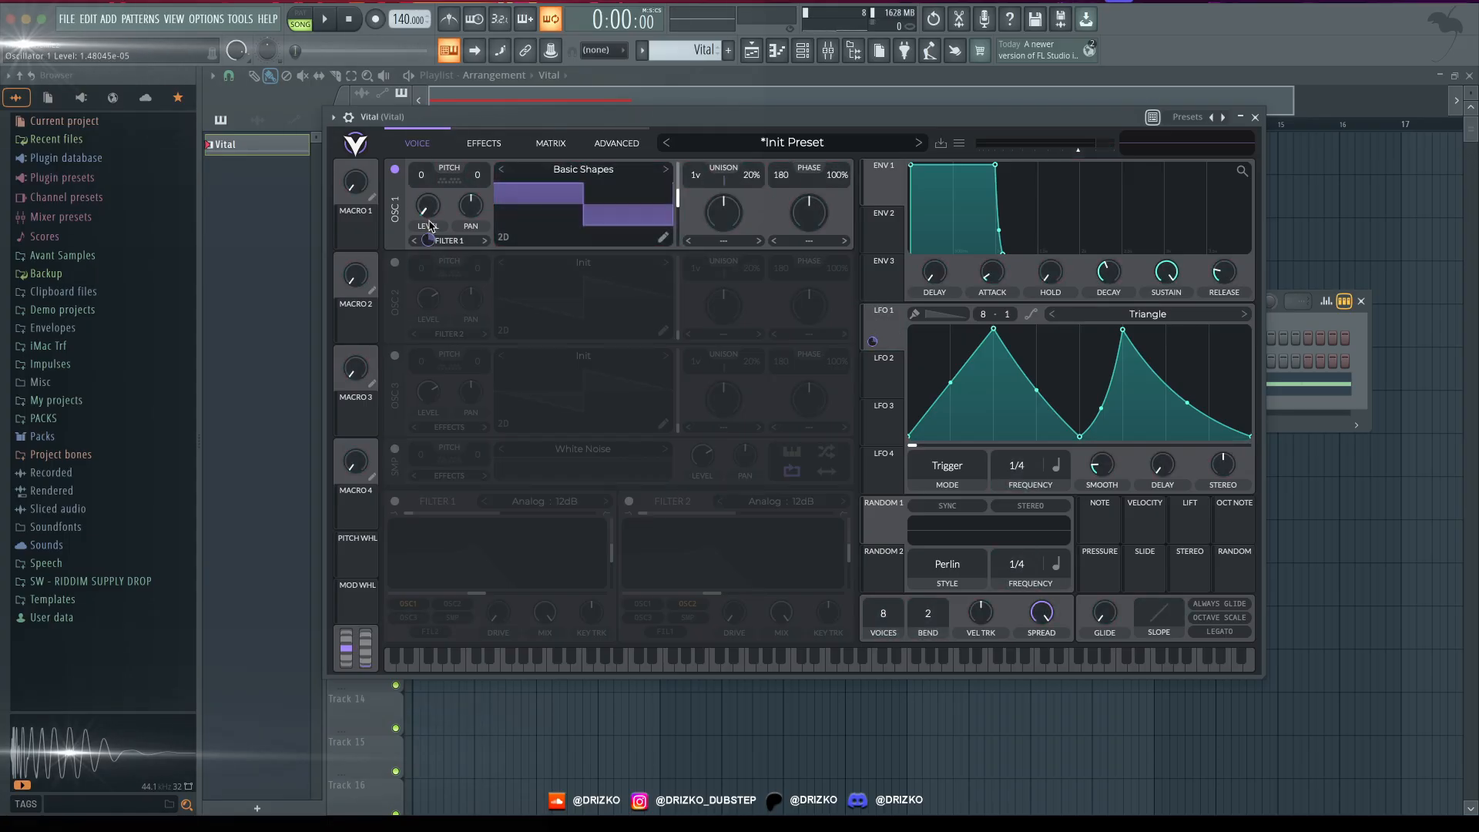
pyautogui.press('space')
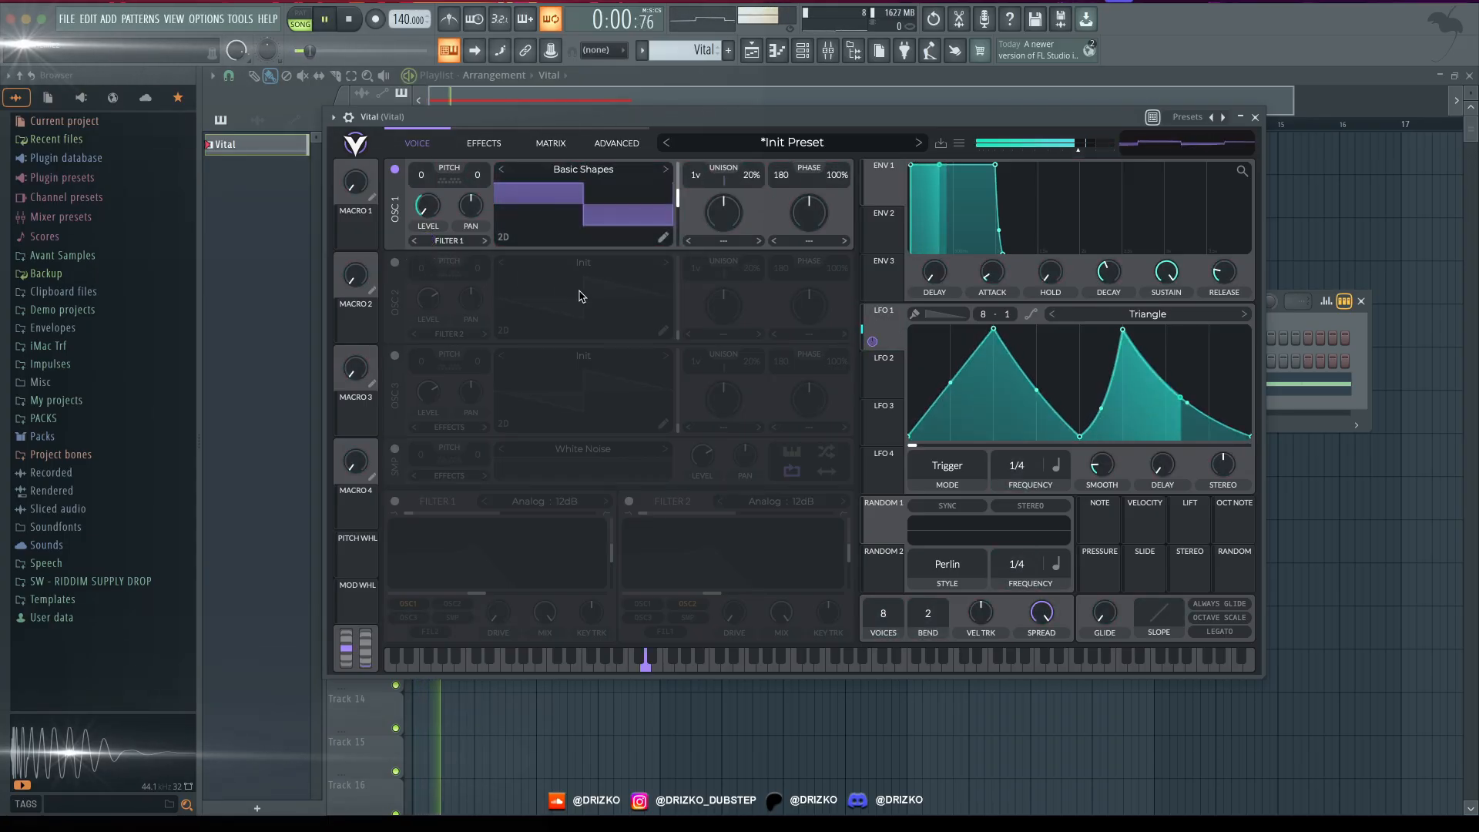
pyautogui.press('space')
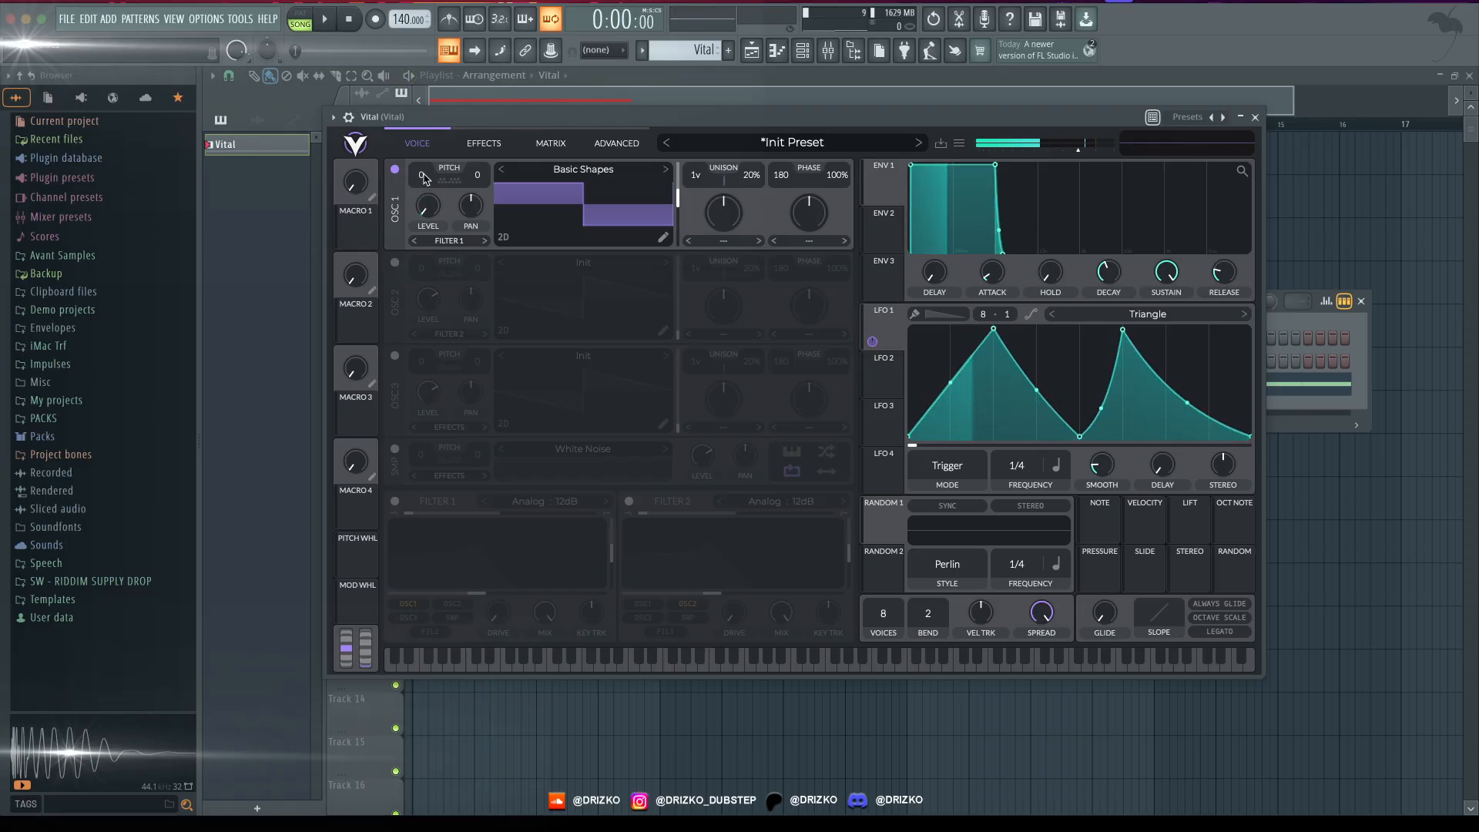
# - Transpose oscillator 1 to -12, set its phase to 0 and phase randomization to 0%, and audition it
pyautogui.moveTo(421, 174); pyautogui.dragTo(426, 208)
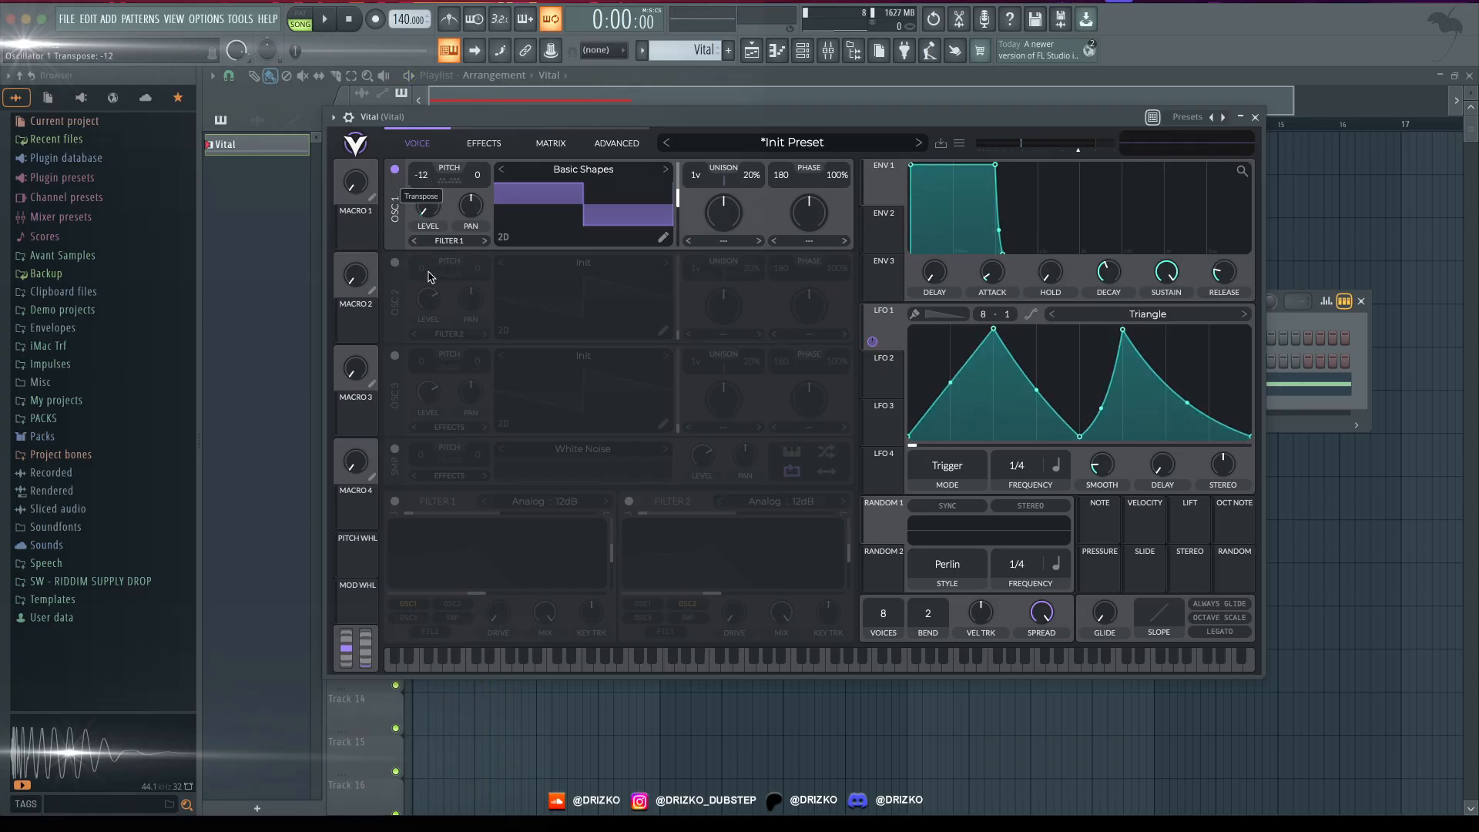
pyautogui.press('space')
pyautogui.press('space')
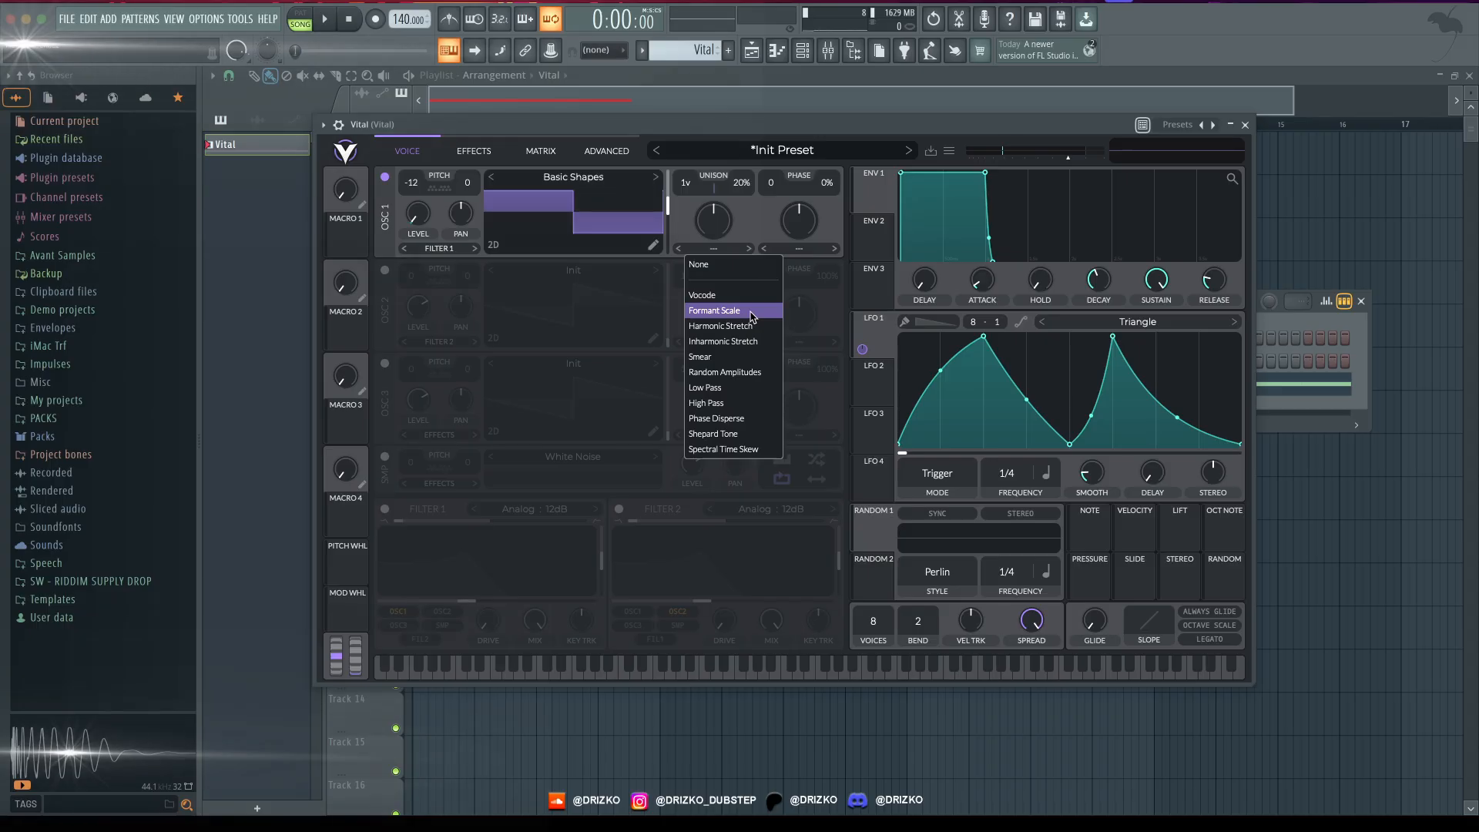
# - Try the Smear spectral morph on oscillator 1, and switch it to Random Amplitudes at about 4%
pyautogui.click(749, 359)
pyautogui.press('space')
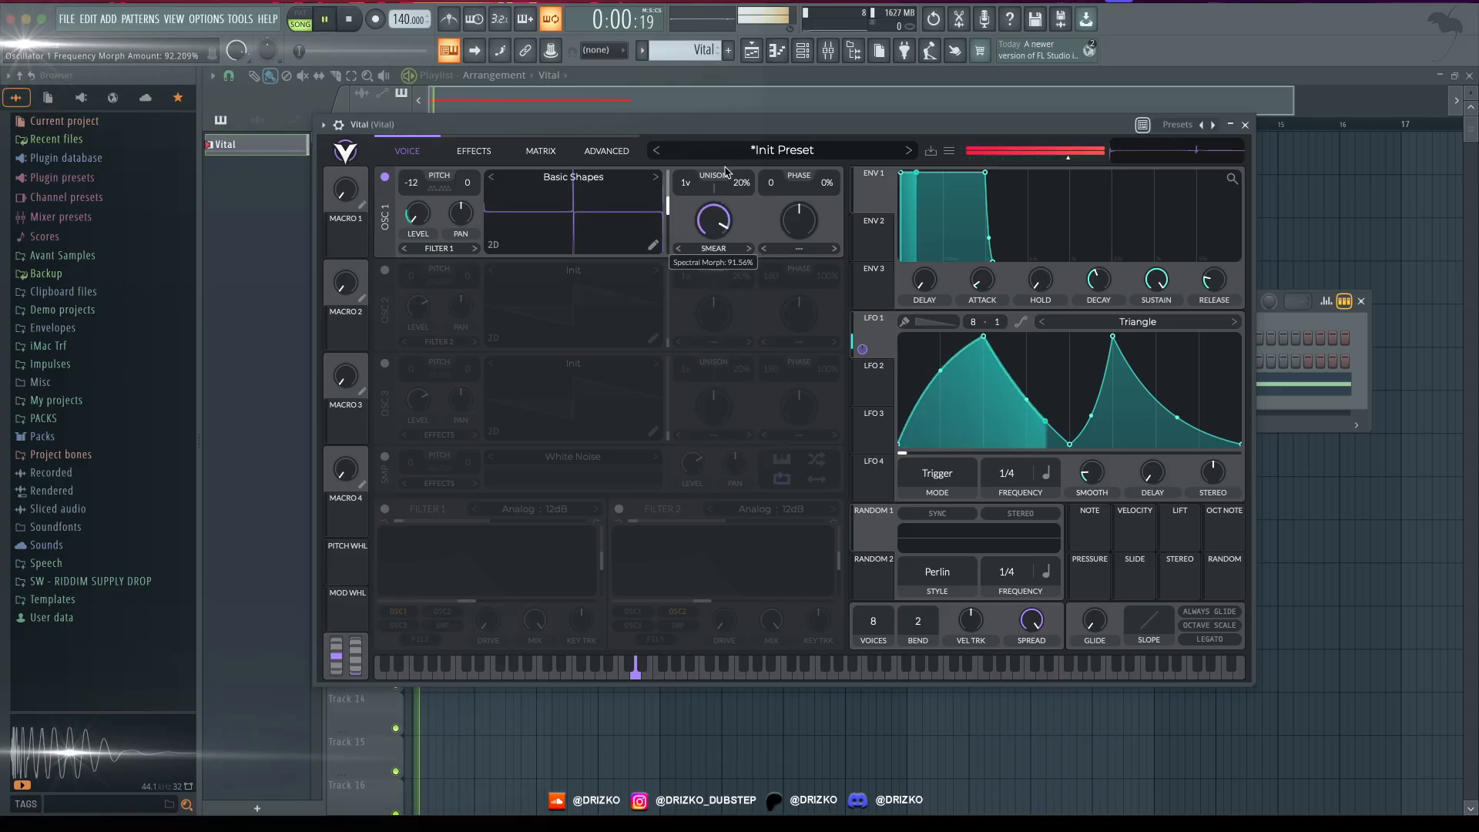
pyautogui.moveTo(723, 174)
pyautogui.mouseDown()
pyautogui.moveTo(751, 252)
pyautogui.moveTo(714, 234)
pyautogui.mouseUp()
pyautogui.click(750, 248)
pyautogui.press('space')
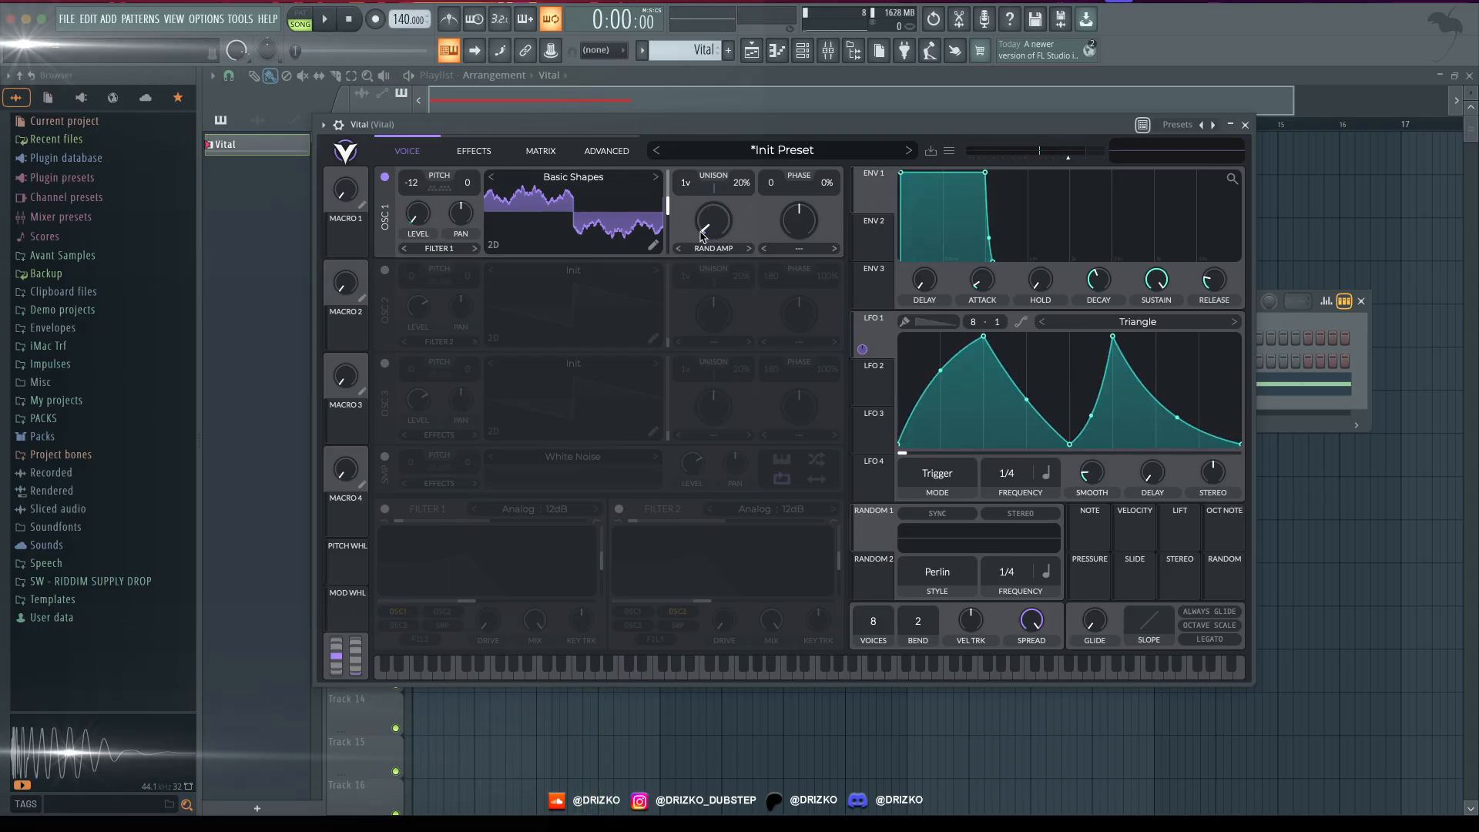
pyautogui.press('space')
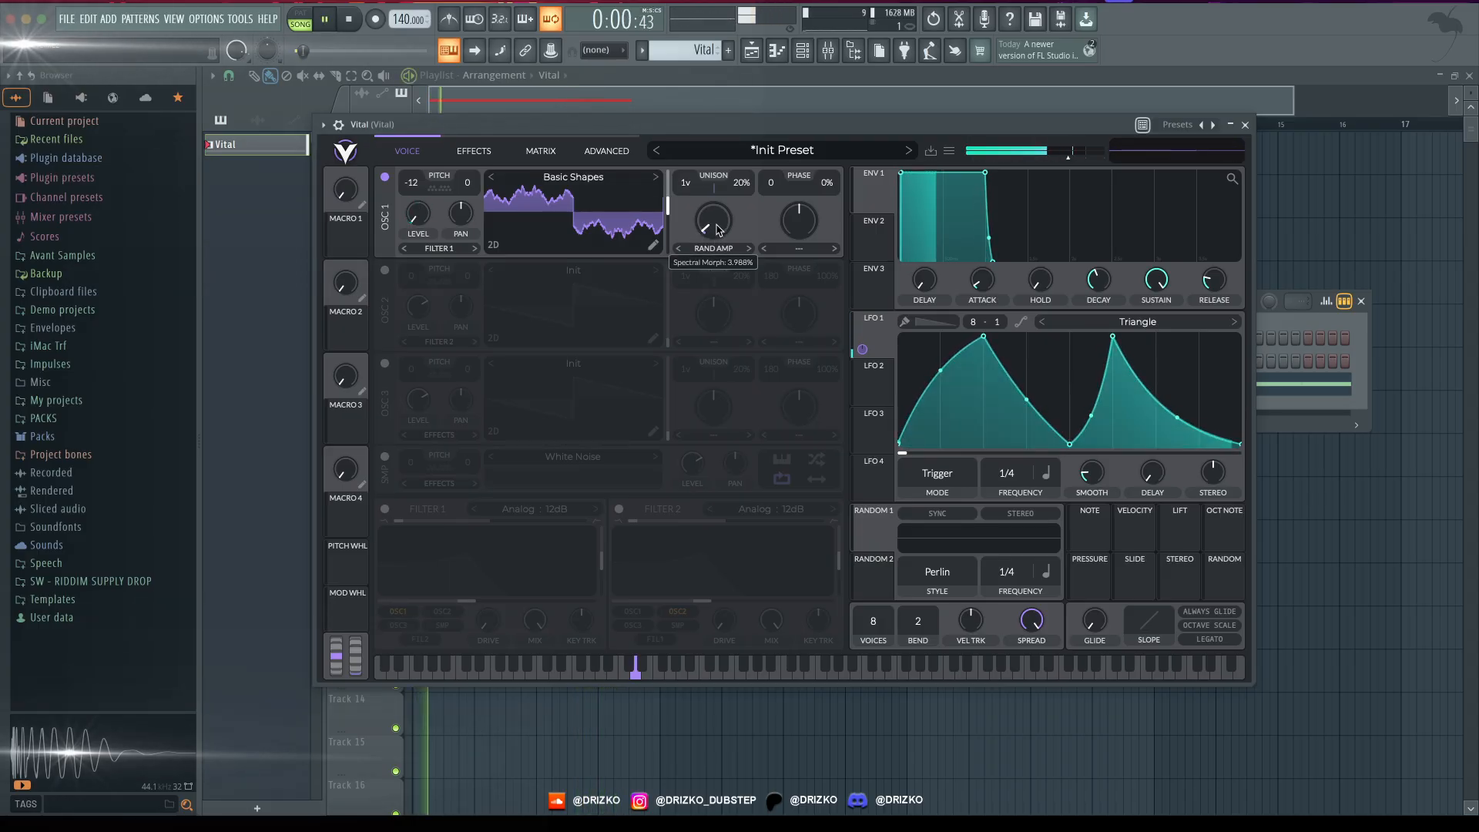
# - Modulate oscillator 1's spectral morph slightly with LFO 2, set to rate 1/4 and shaped as a low, early curved peak
pyautogui.moveTo(863, 397); pyautogui.dragTo(709, 232)
pyautogui.press('space')
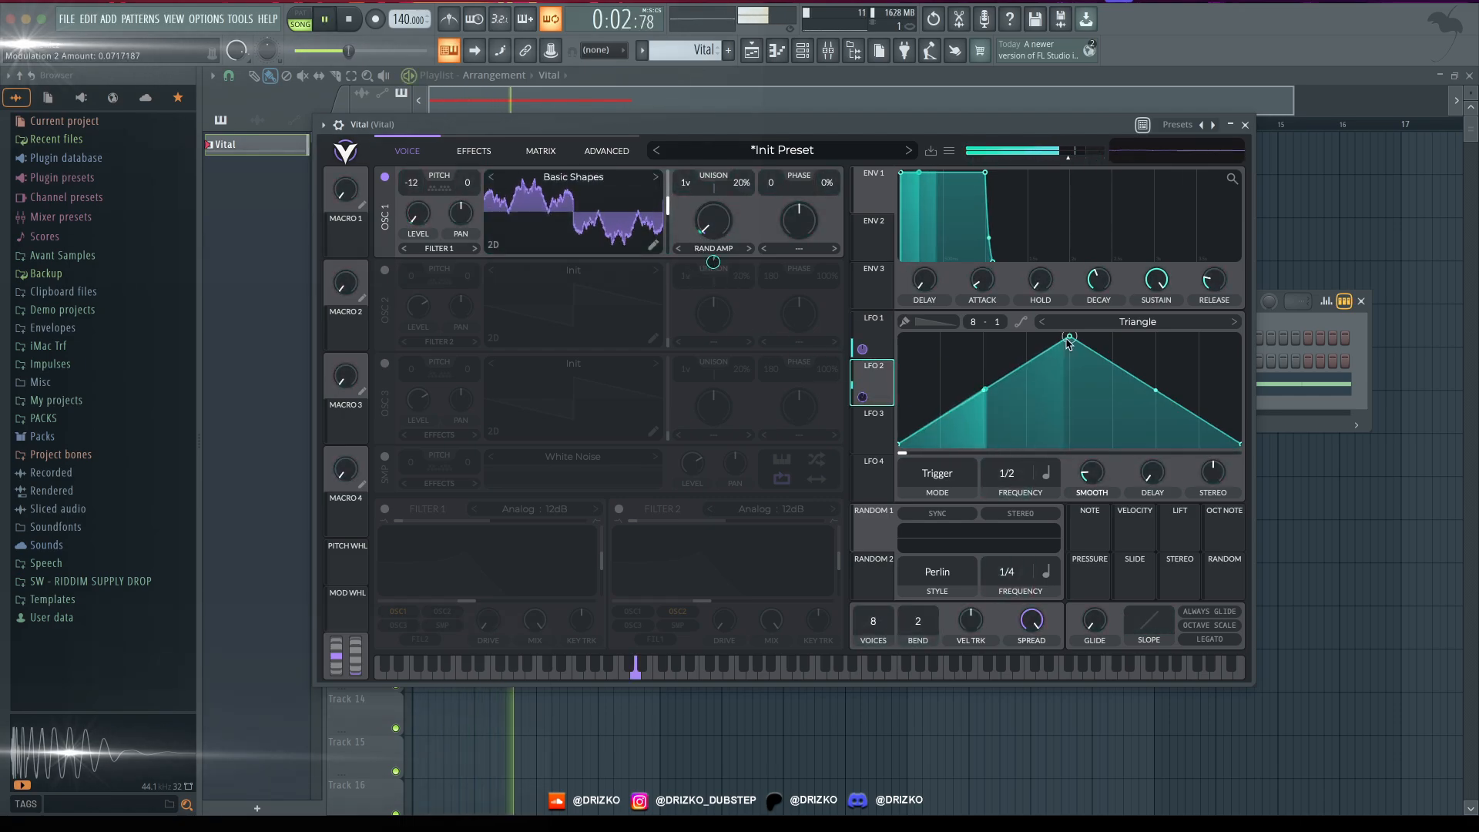
pyautogui.scroll(-1, 1041, 501)
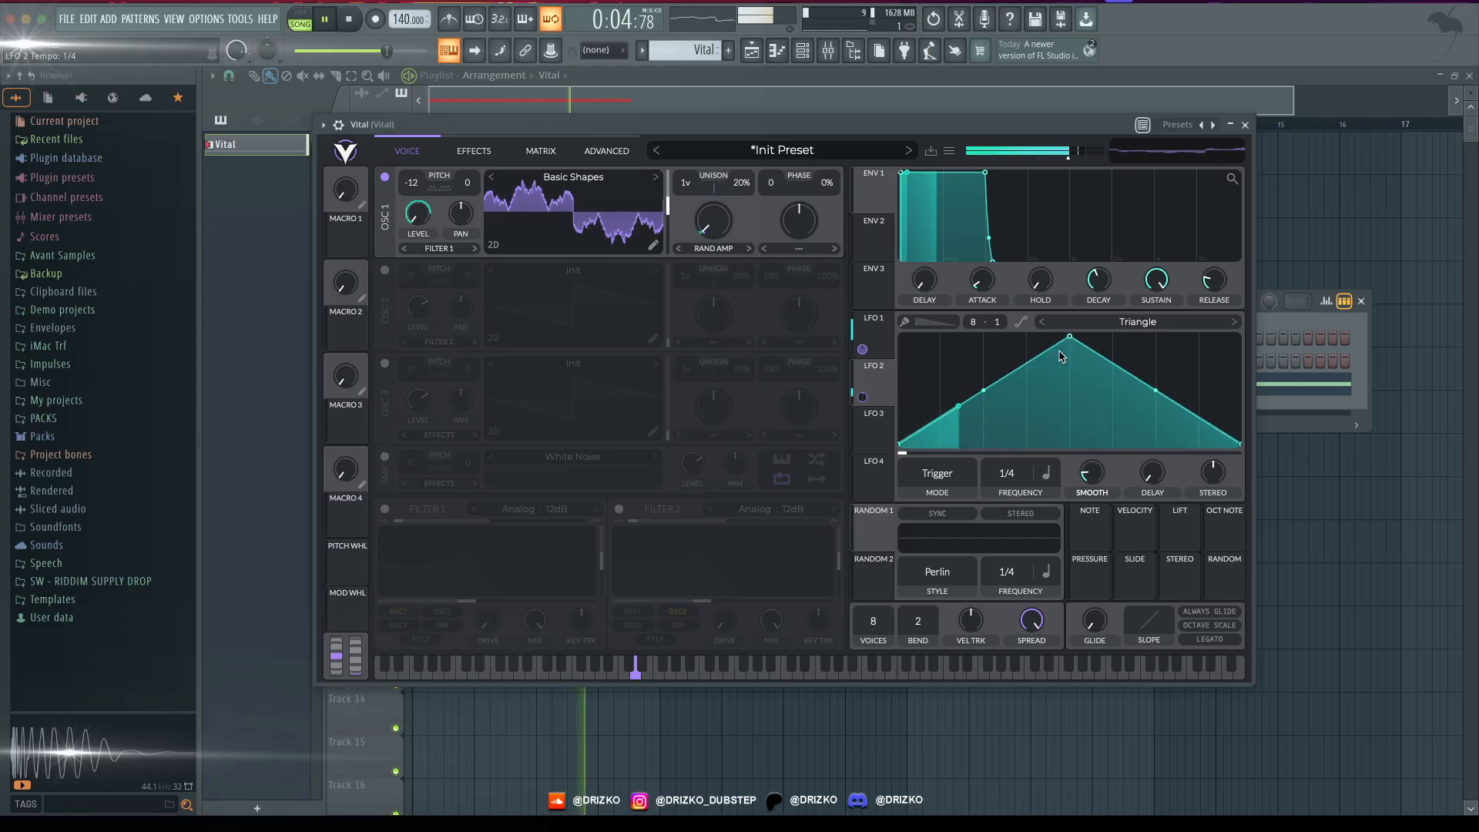
pyautogui.moveTo(1069, 337); pyautogui.dragTo(902, 354)
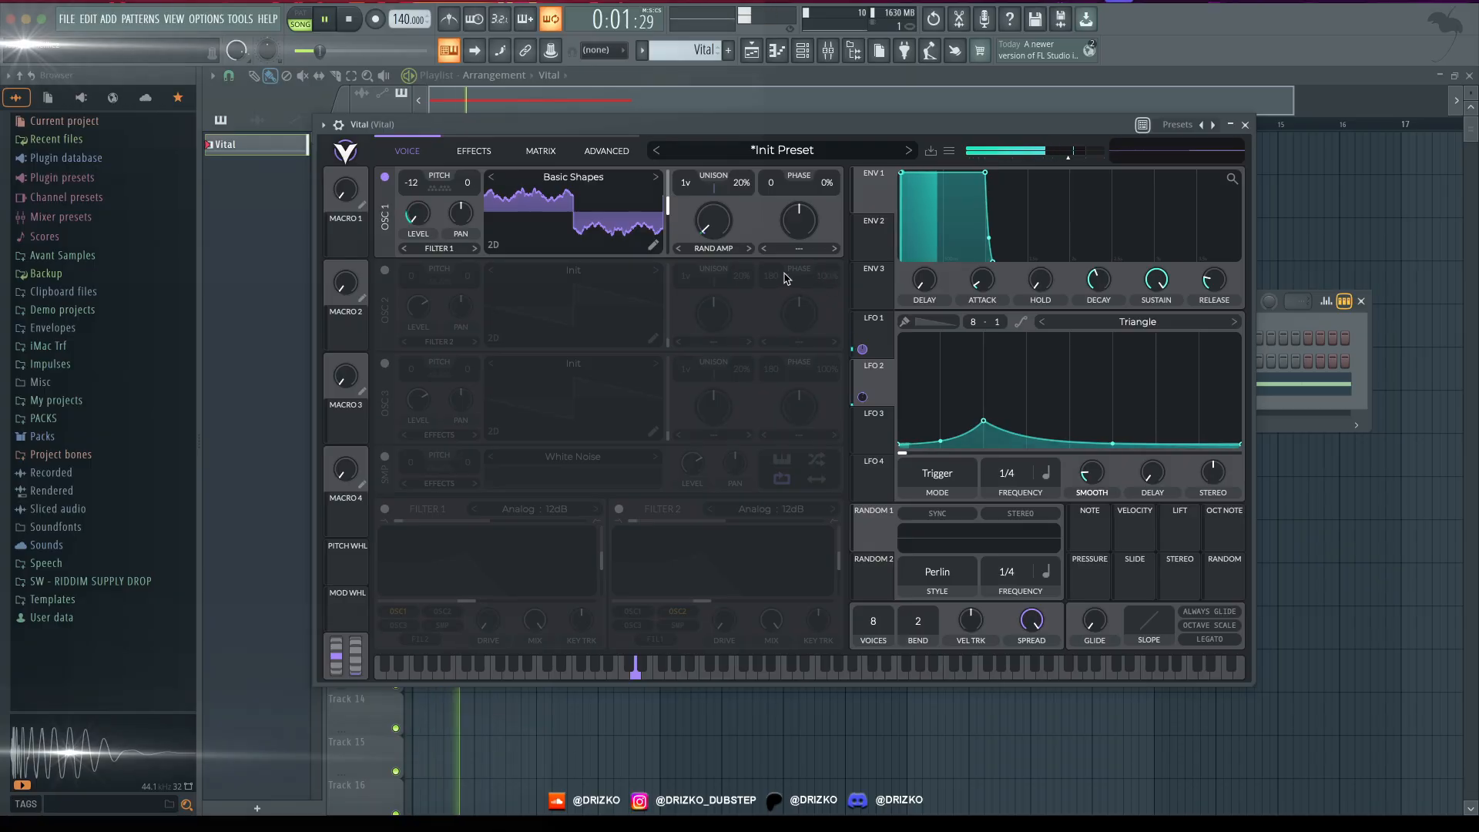
pyautogui.press('space')
# - Enable Filter 1, set its type to Comb with the Low High Flange- style, and play the pattern
pyautogui.click(798, 248)
pyautogui.click(384, 510)
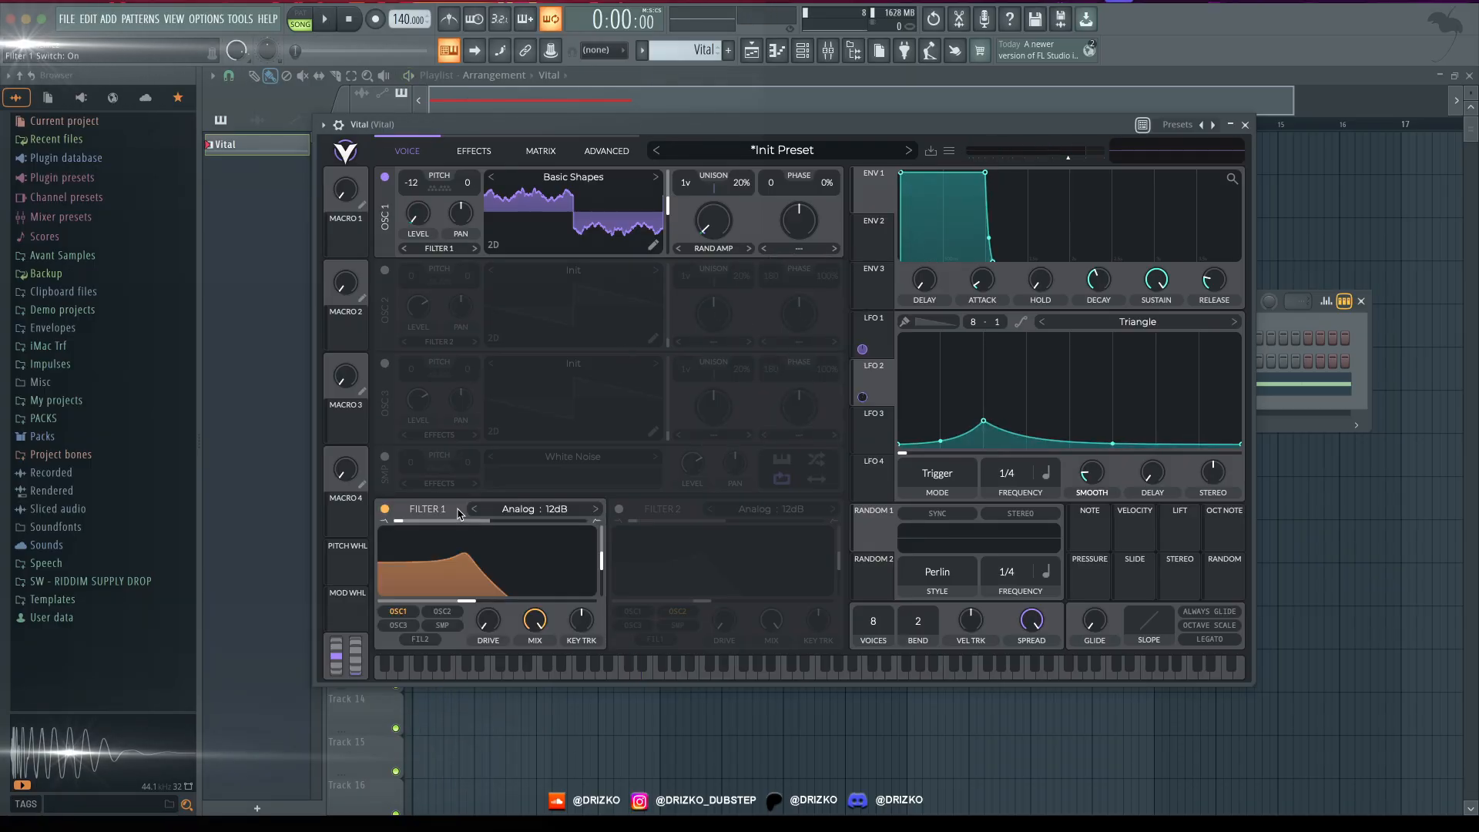
pyautogui.click(510, 509)
pyautogui.click(654, 603)
pyautogui.click(764, 544)
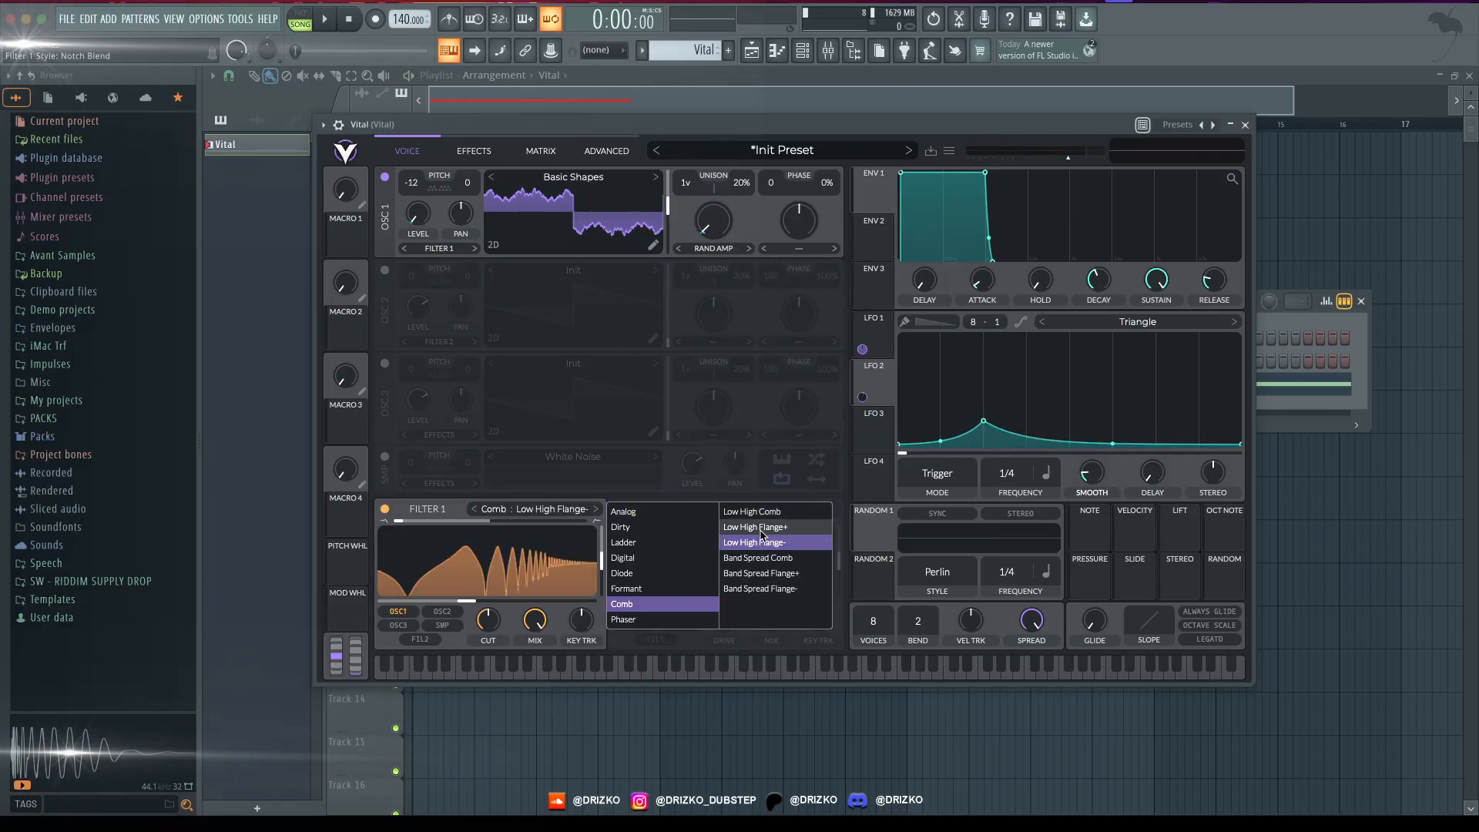
pyautogui.press('space')
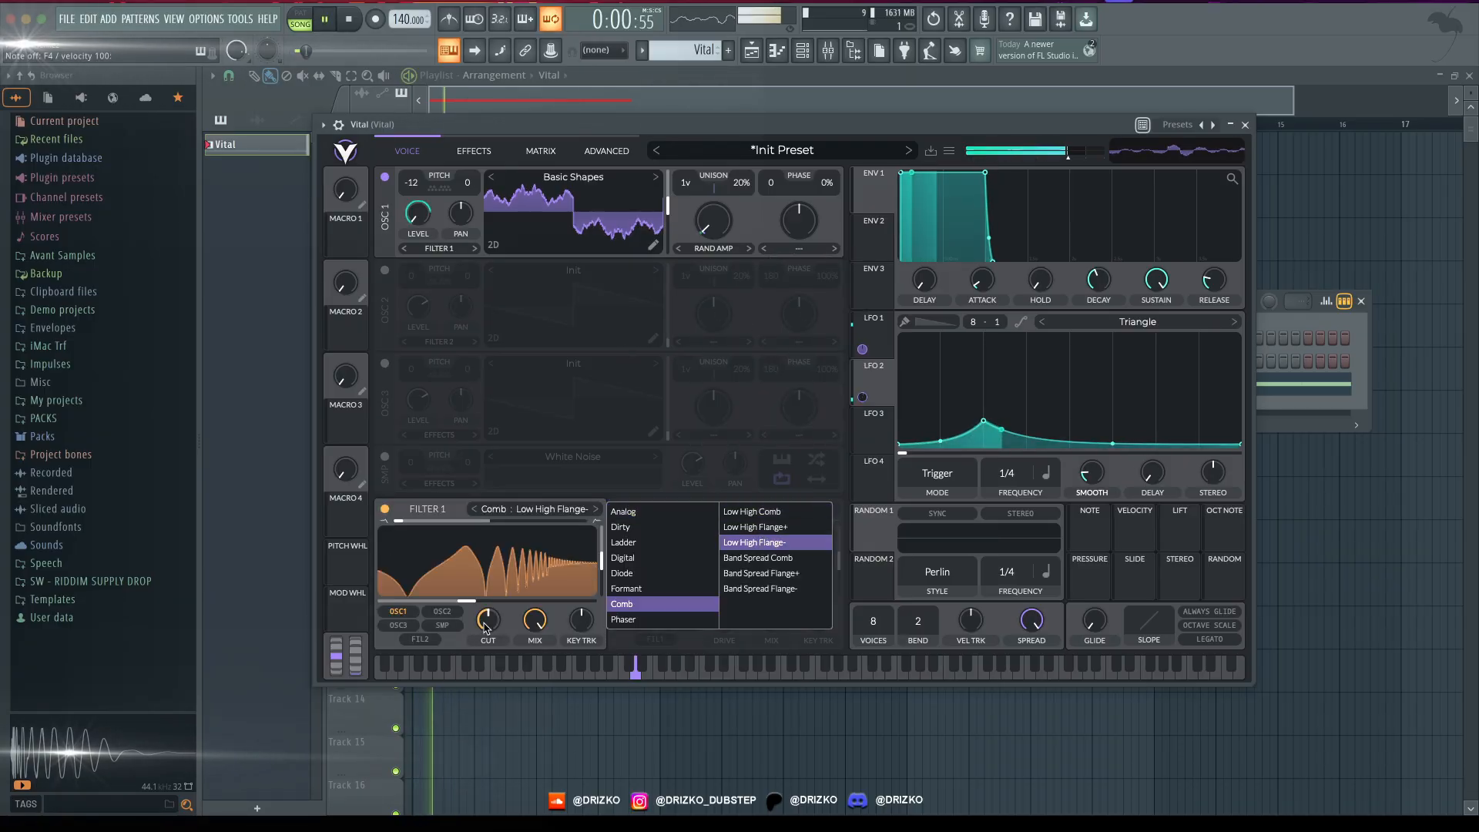
# - Raise Filter 1's resonance, adjust its blend and set the cutoff to about -3.3 semitones during playback
pyautogui.click(483, 626)
pyautogui.moveTo(502, 600); pyautogui.dragTo(544, 597)
pyautogui.moveTo(398, 521); pyautogui.dragTo(463, 606)
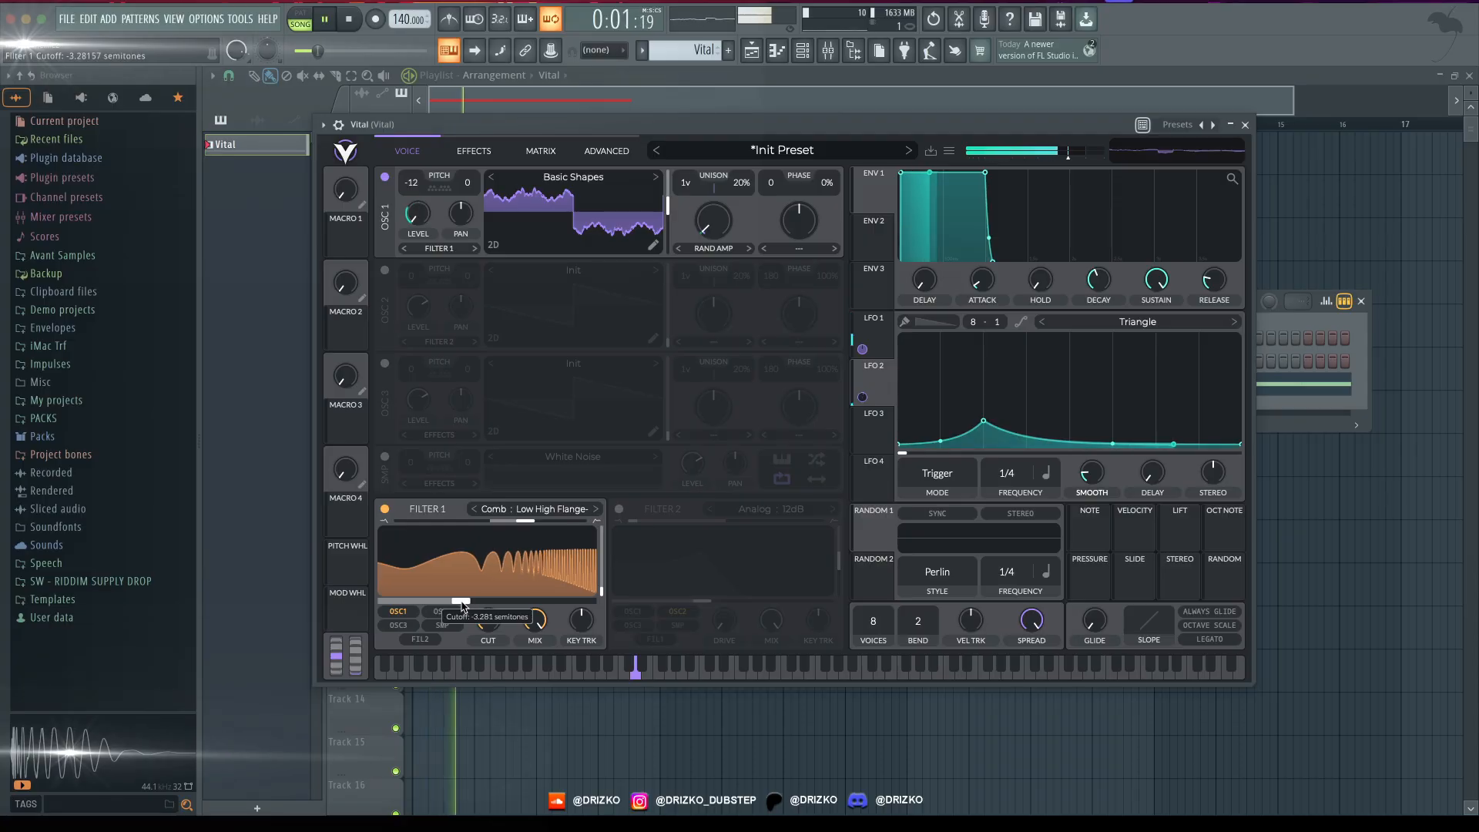
pyautogui.press('space')
# - Modulate Filter 1's cutoff by about 15 with LFO 3, set to rate 1/8 and reshaped as a rising ramp
pyautogui.moveTo(872, 429); pyautogui.dragTo(500, 573)
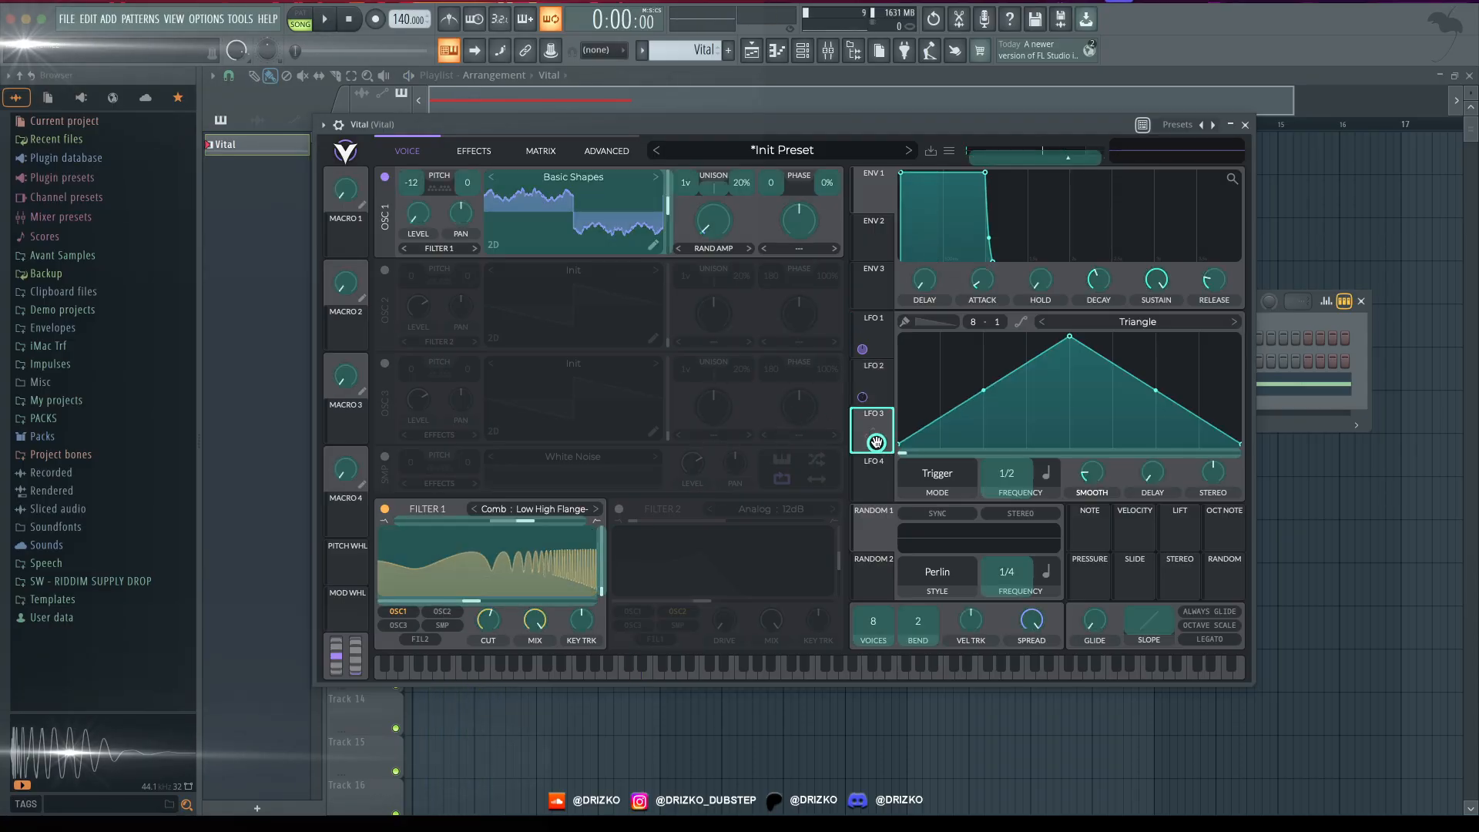
pyautogui.press('space')
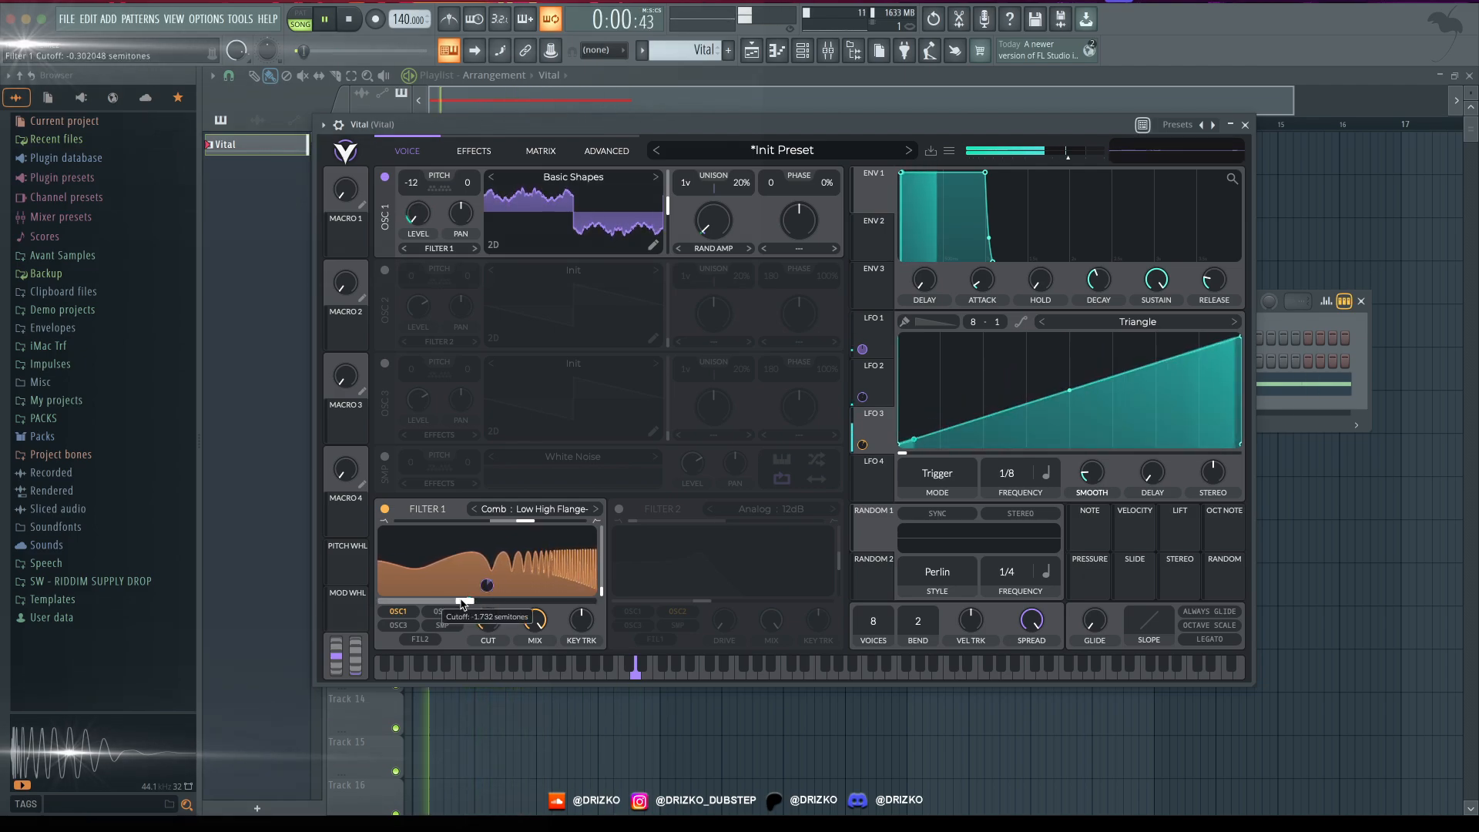
# - Compare the Band Spread Comb style on Filter 1, return to Low High Flange-, and readjust the cutoff by ear
pyautogui.moveTo(462, 603); pyautogui.dragTo(414, 606)
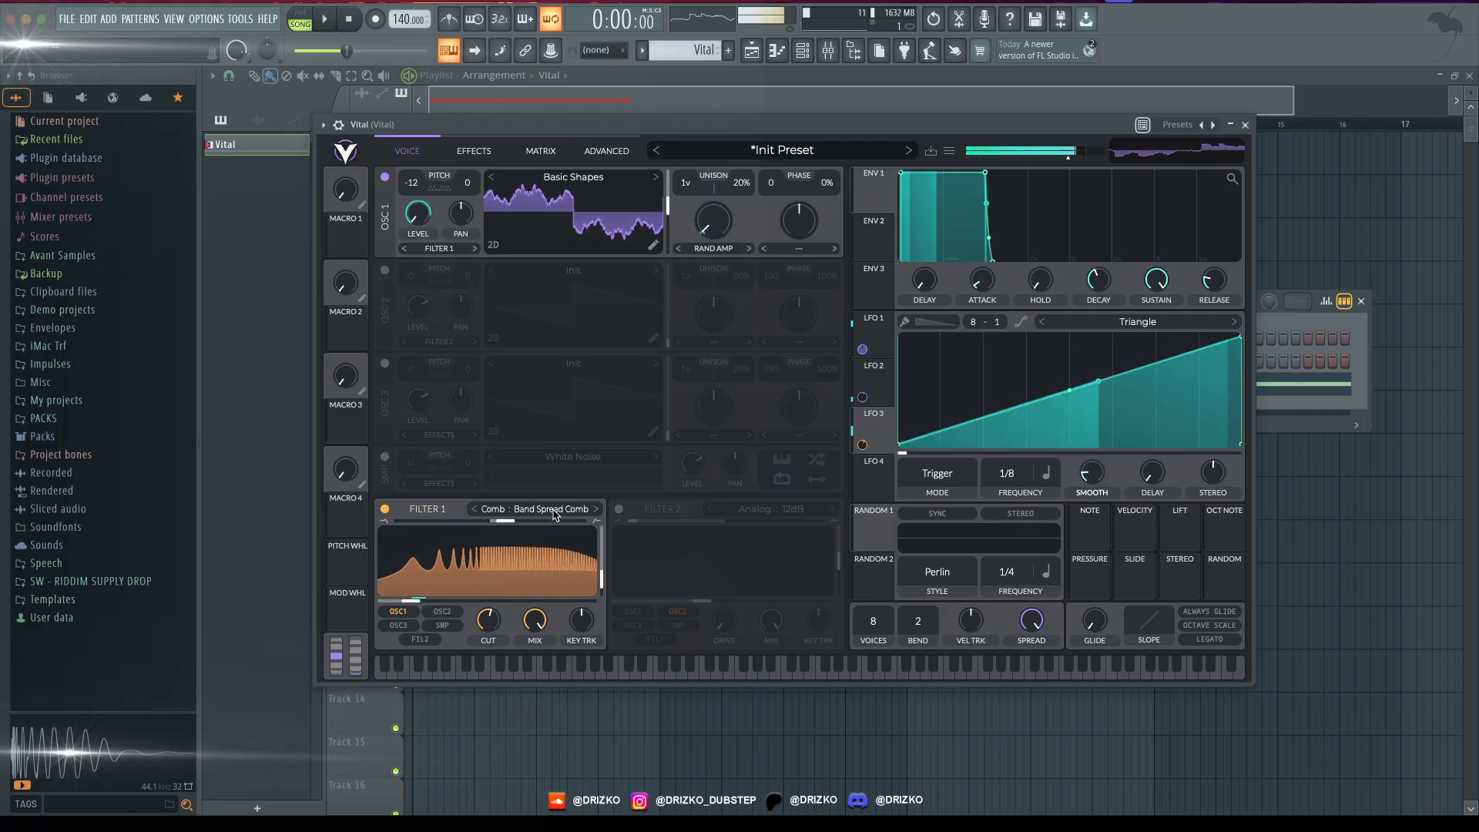
pyautogui.click(534, 509)
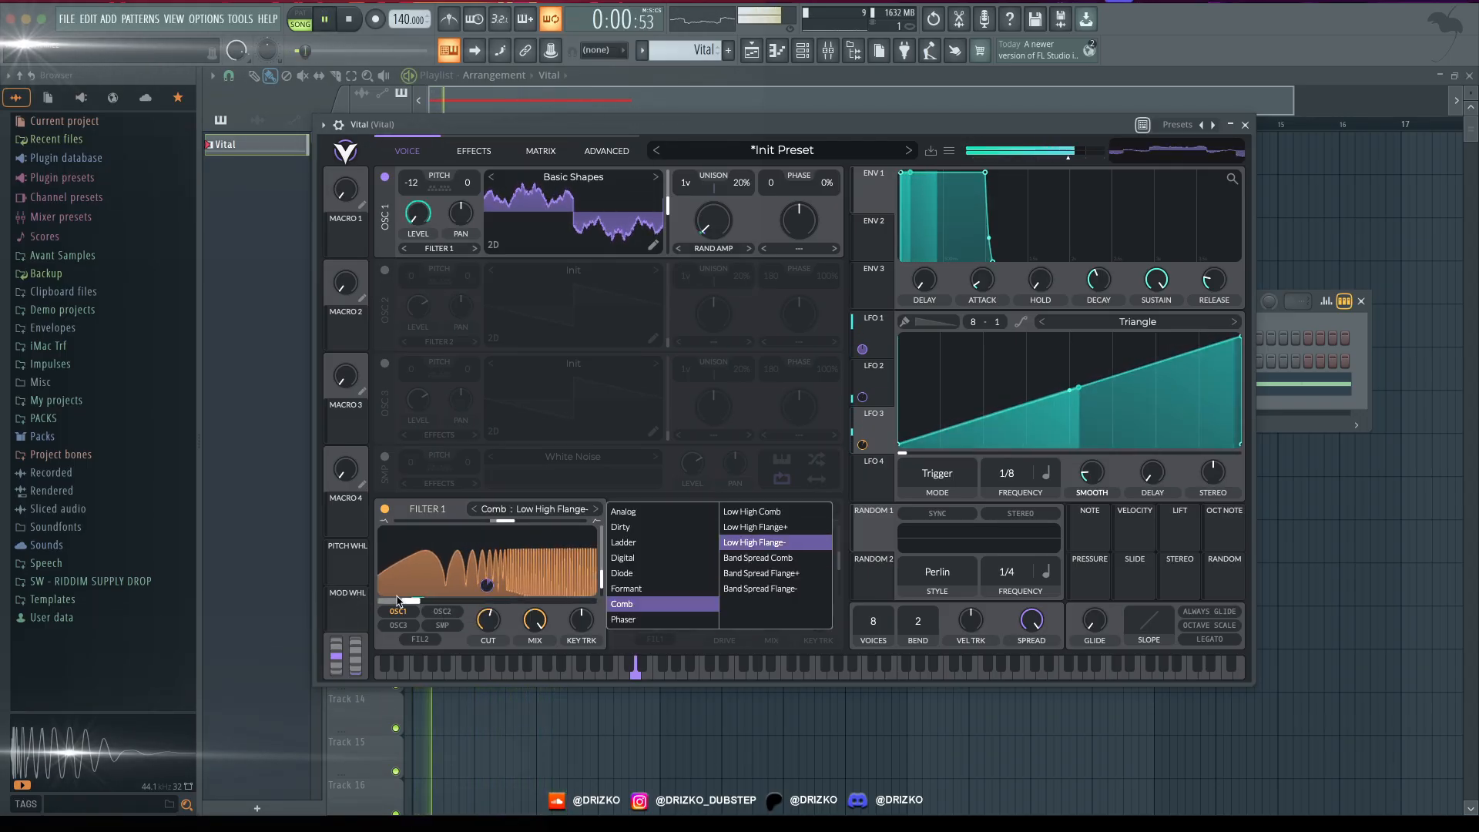
pyautogui.moveTo(397, 602); pyautogui.dragTo(488, 605)
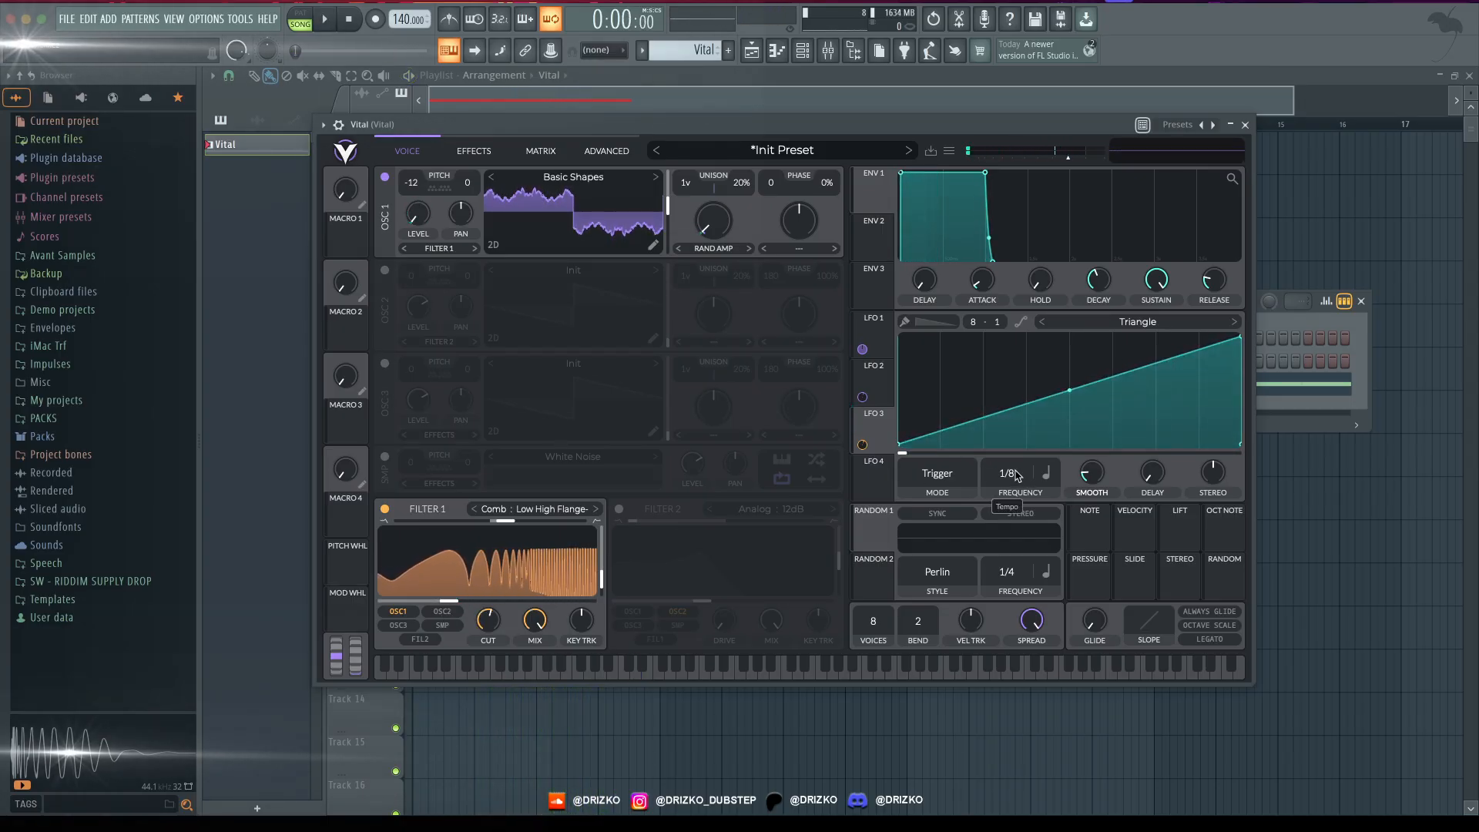
# - Set LFO 3 to Sync mode with a 1/4 rate
pyautogui.click(941, 477)
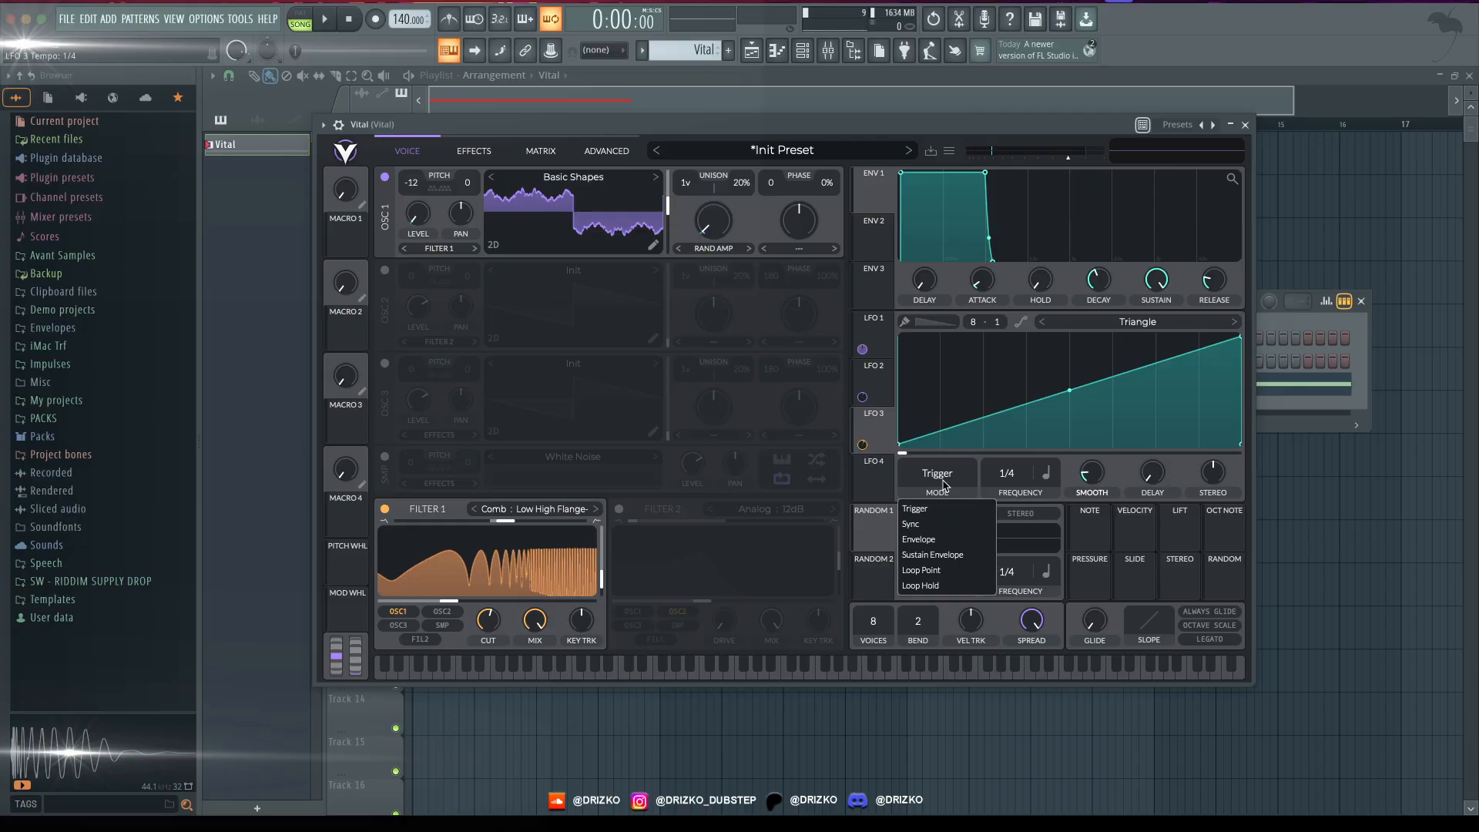
pyautogui.click(930, 526)
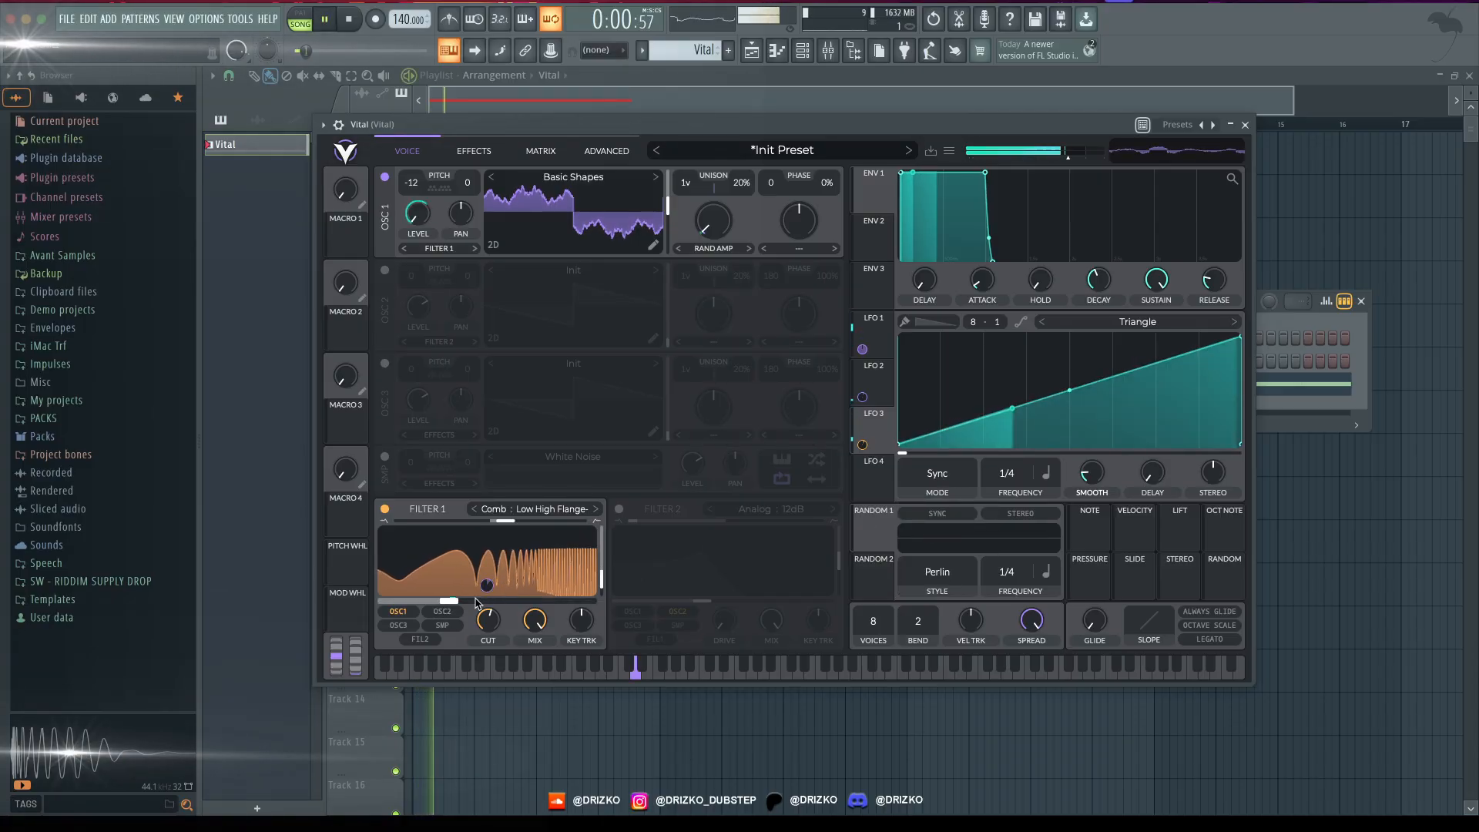
# - Lower Filter 1's cutoff, adjust its LFO 3 modulation, and bend the LFO 3 ramp slightly upward
pyautogui.moveTo(486, 586); pyautogui.dragTo(442, 601)
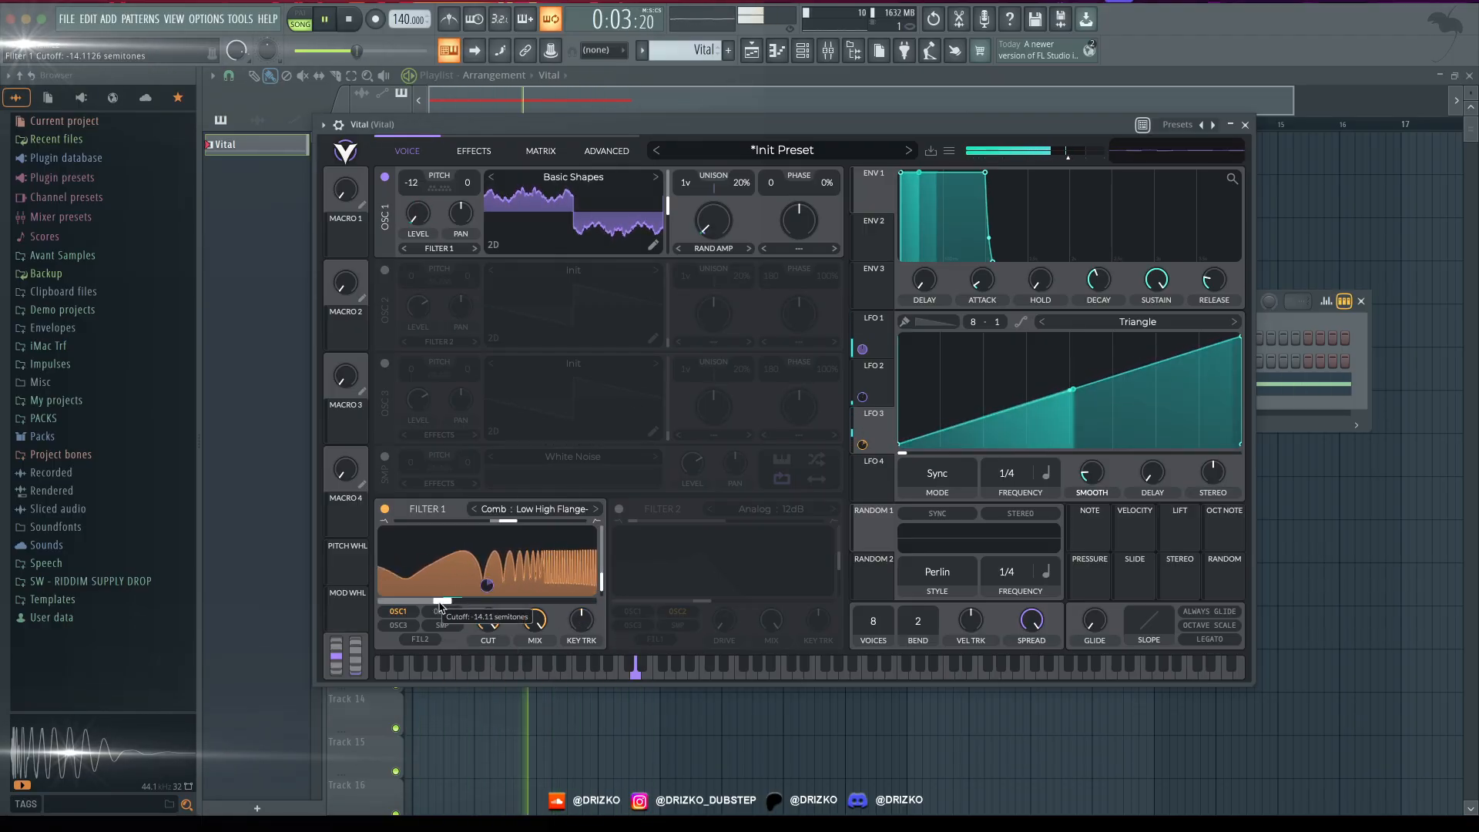
pyautogui.moveTo(1069, 391)
pyautogui.mouseDown()
pyautogui.moveTo(1068, 341)
pyautogui.moveTo(1068, 384)
pyautogui.mouseUp()
pyautogui.moveTo(455, 603); pyautogui.dragTo(439, 602)
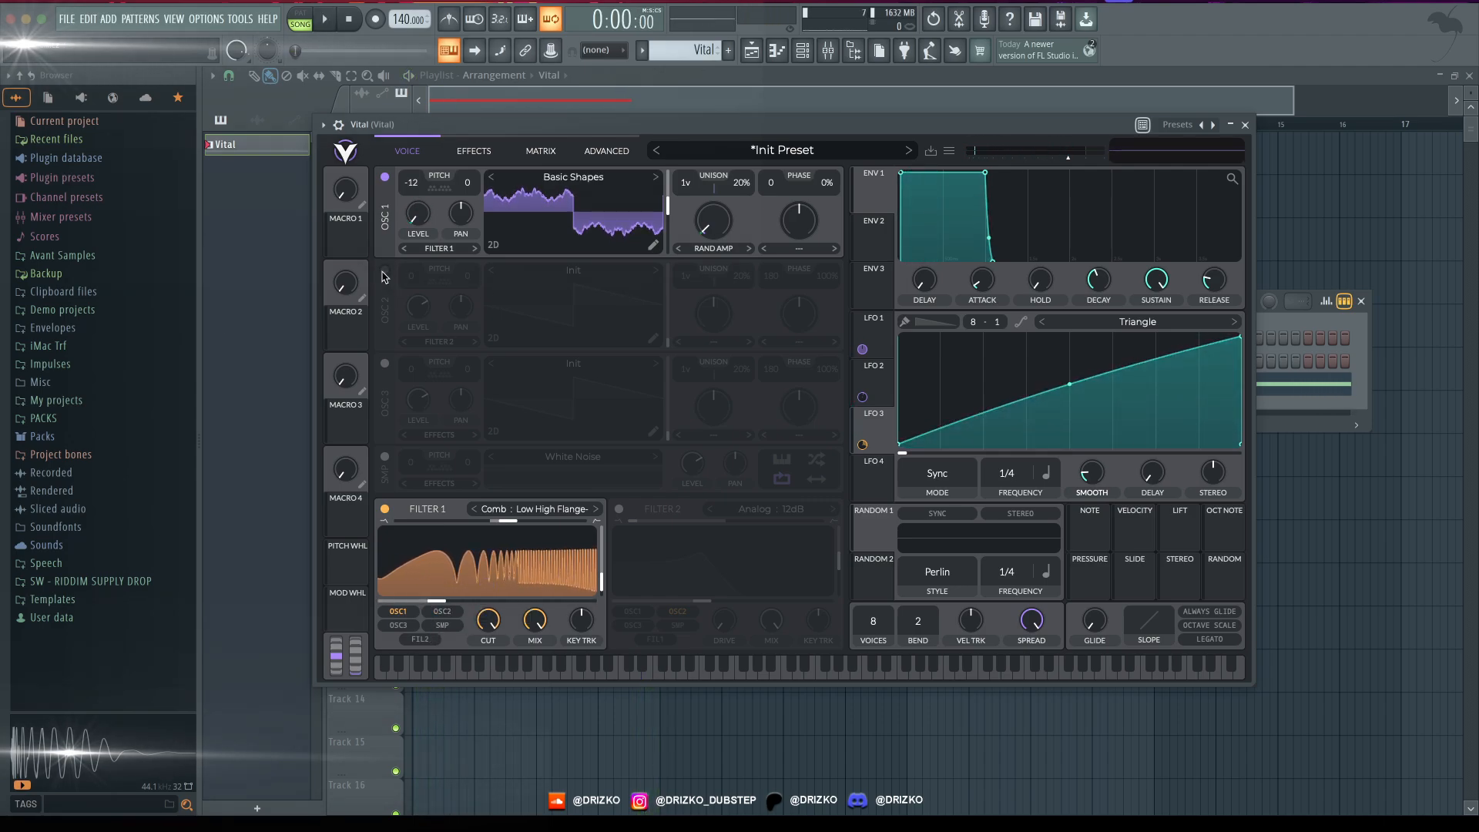
# - Enable Oscillator 2 with its level modulated by LFO 1, and route it to Filter 1
pyautogui.click(384, 270)
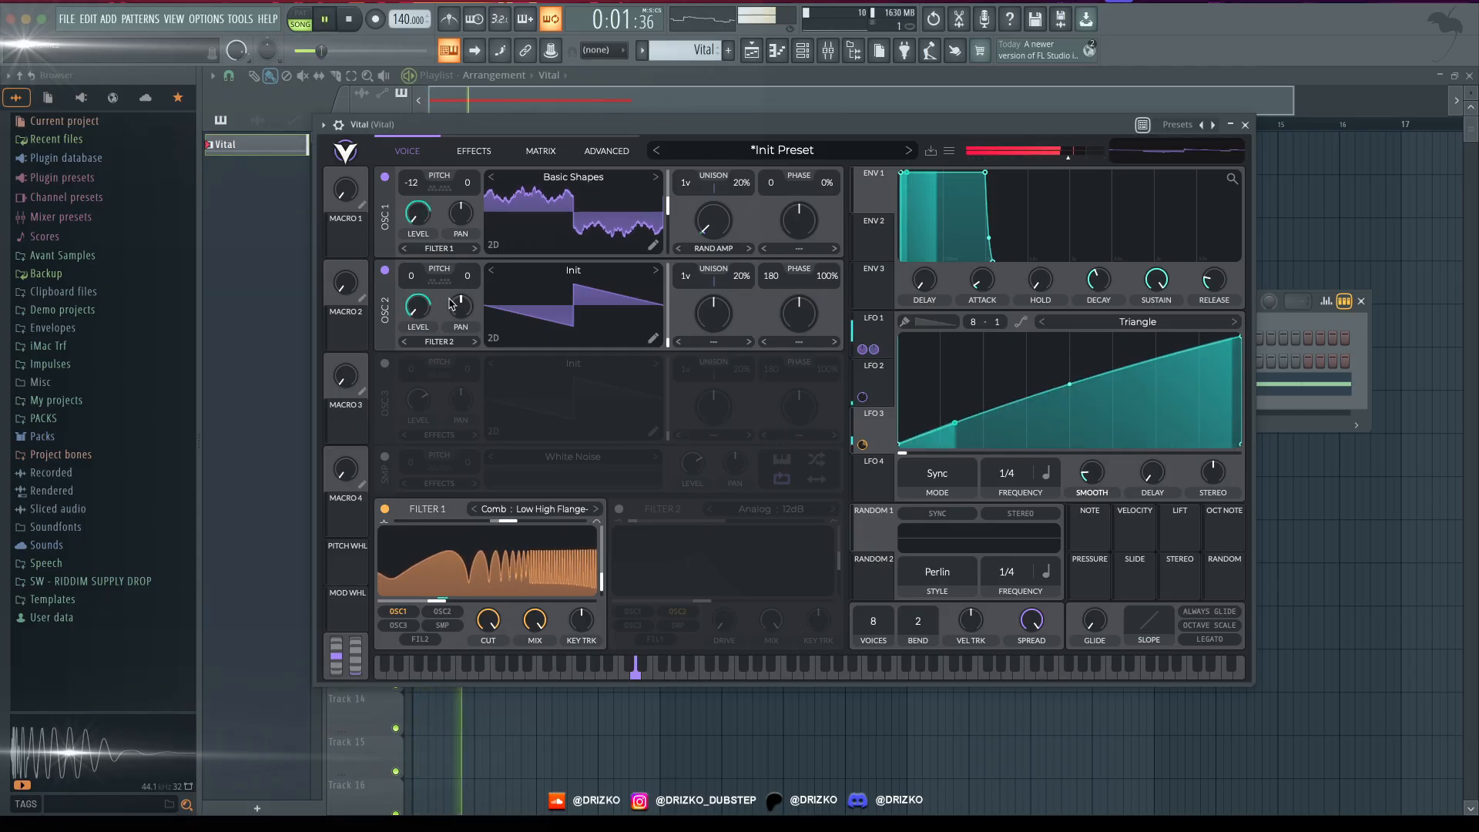
pyautogui.moveTo(677, 634); pyautogui.dragTo(669, 626)
pyautogui.press('space')
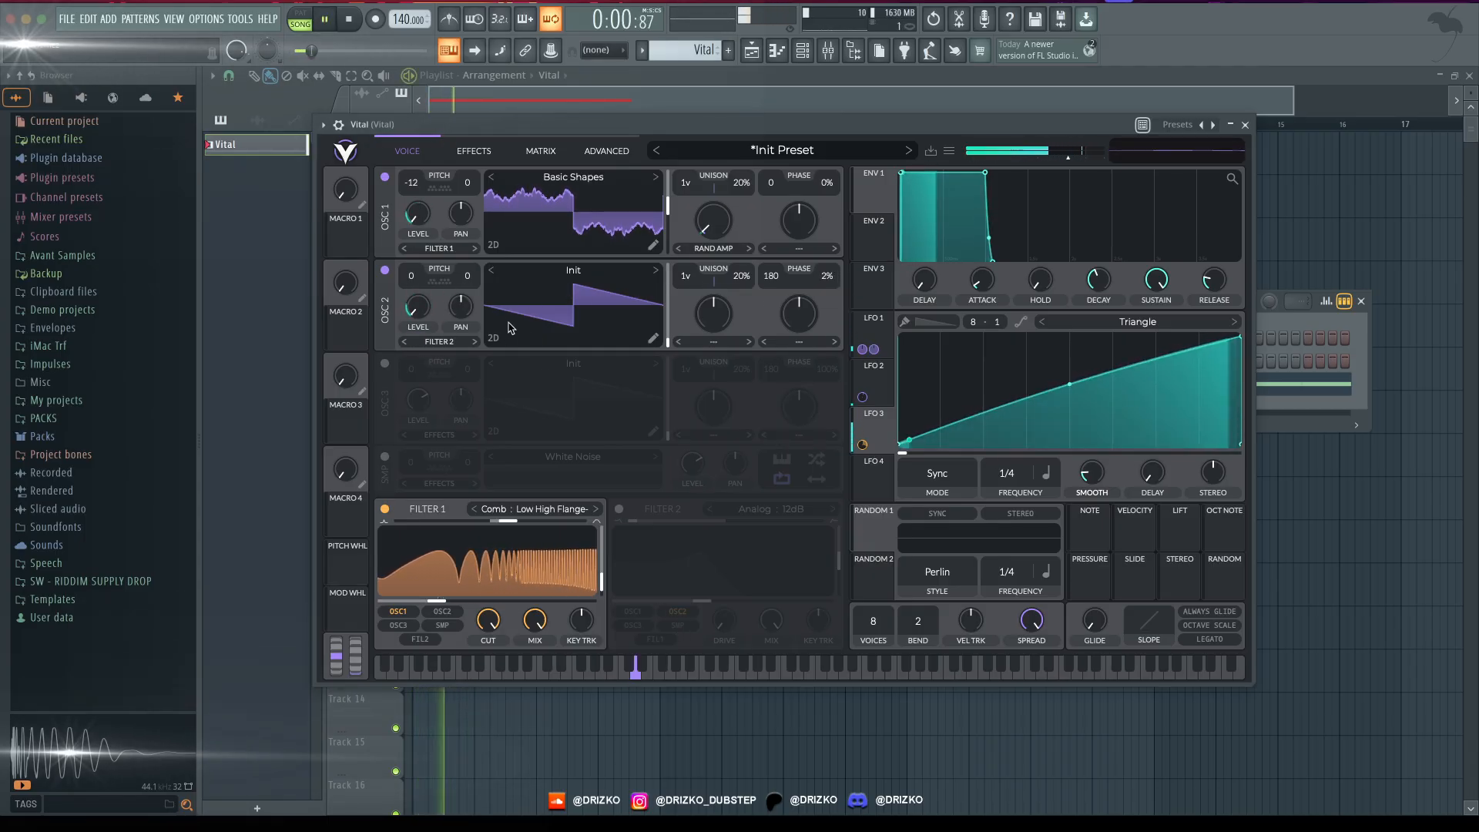
pyautogui.press('space')
pyautogui.click(441, 342)
pyautogui.click(432, 359)
pyautogui.press('space')
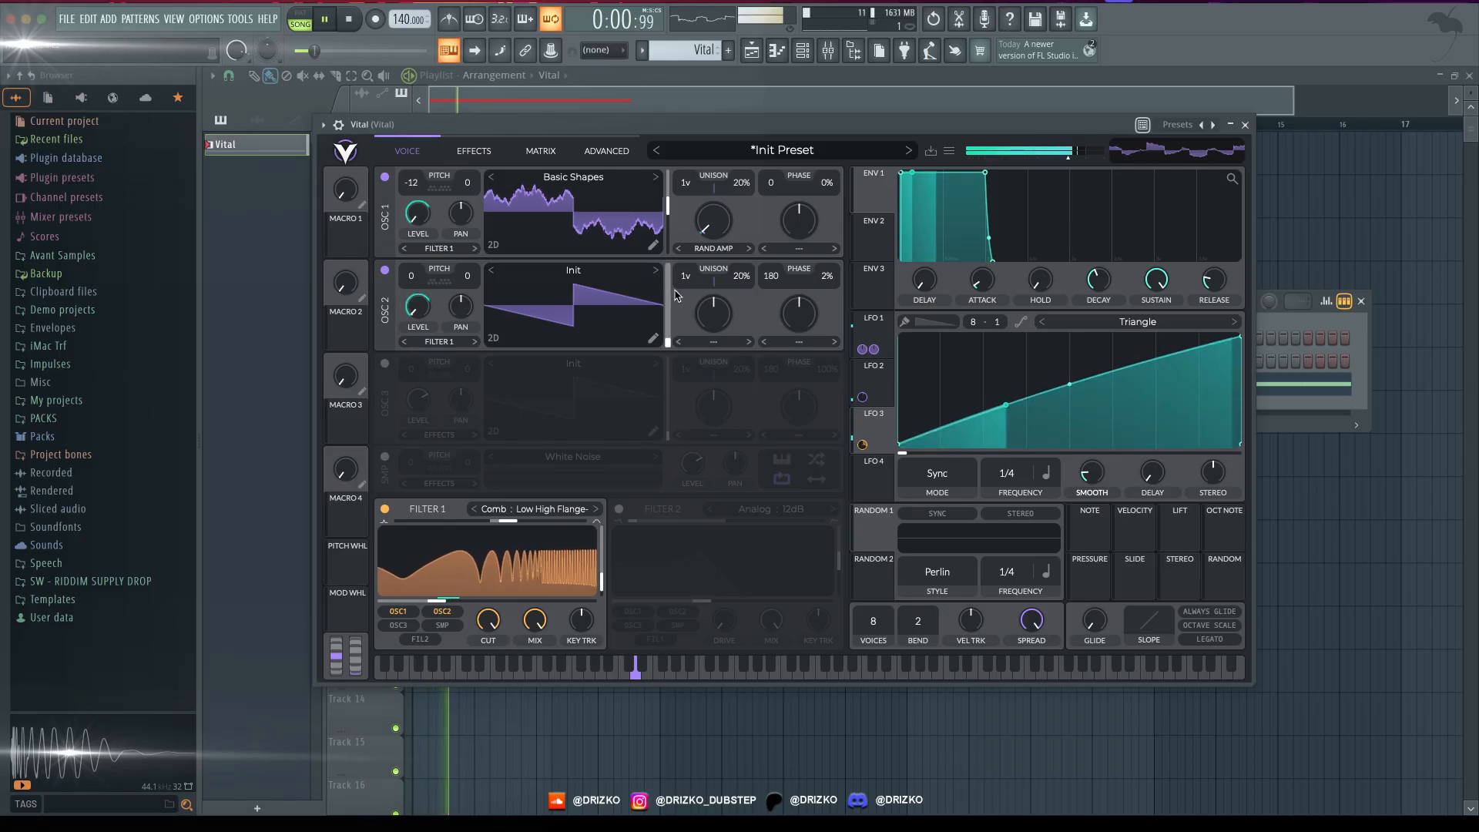
# - Load the Basic Shapes wavetable in Oscillator 2, then move its wave frame by ear with Oscillator 1 turned off
pyautogui.click(608, 271)
pyautogui.click(916, 296)
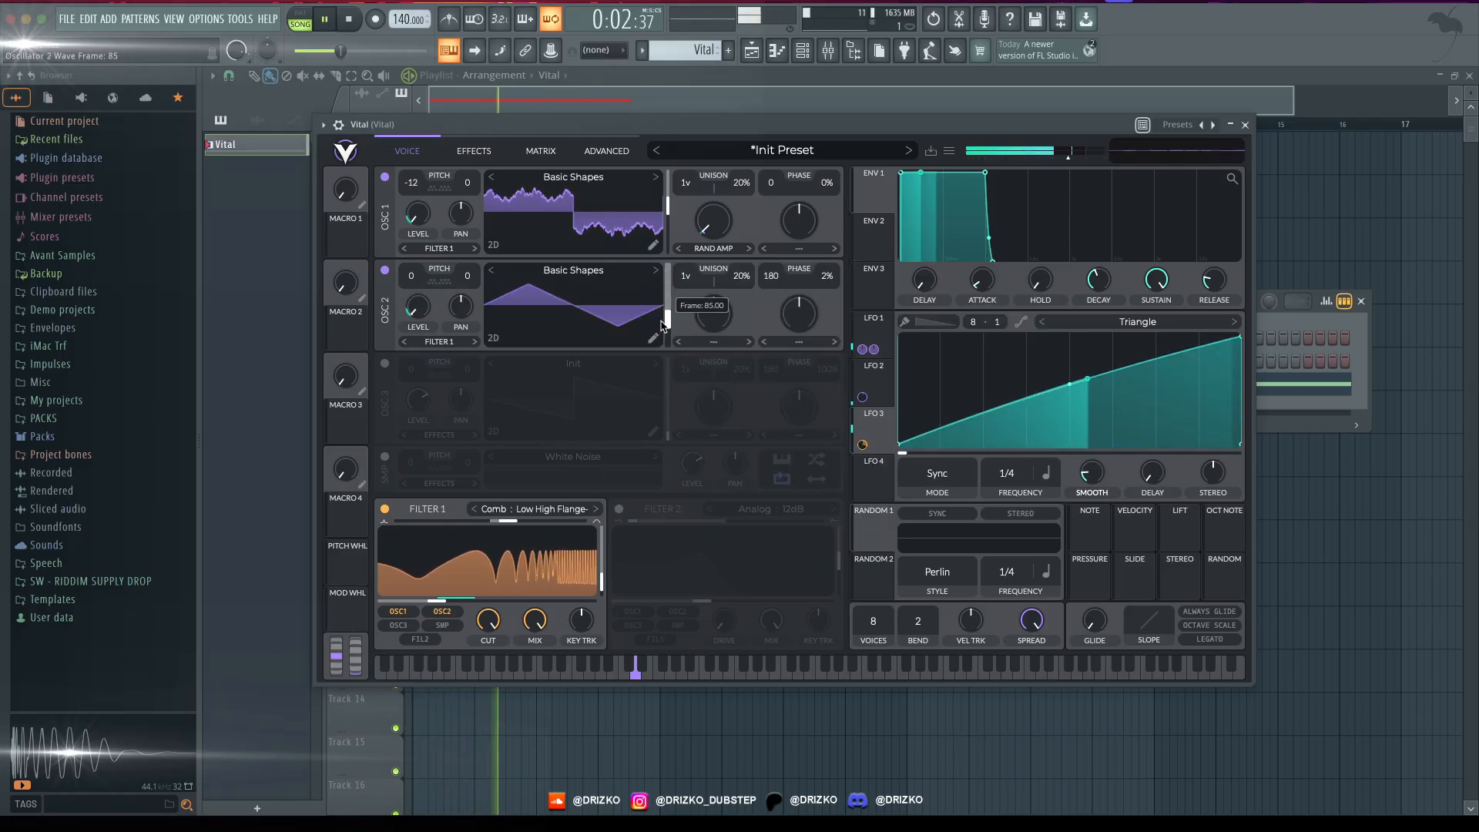
pyautogui.moveTo(668, 337); pyautogui.dragTo(668, 310)
pyautogui.click(384, 178)
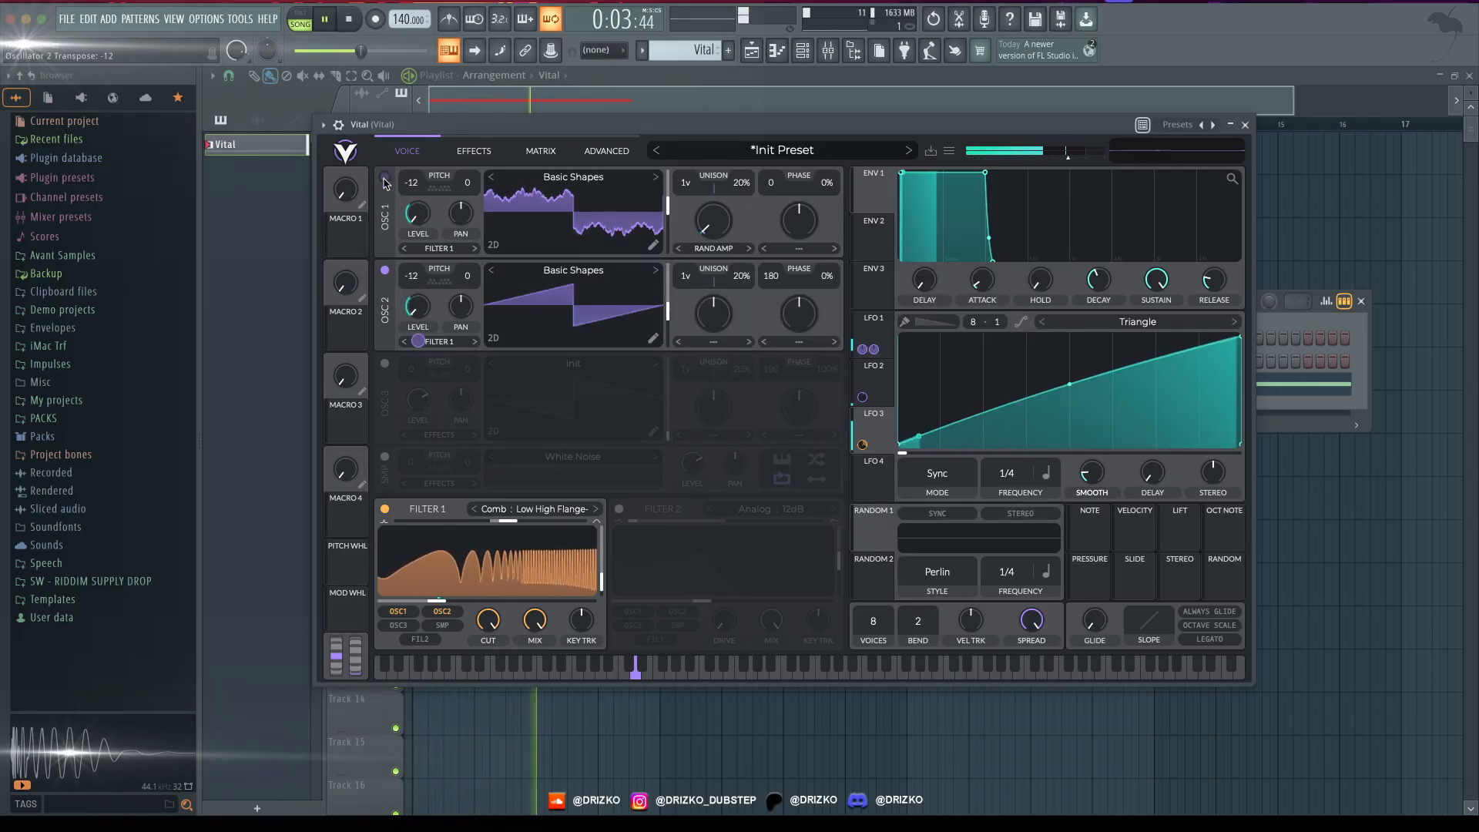
pyautogui.moveTo(668, 311); pyautogui.dragTo(668, 279)
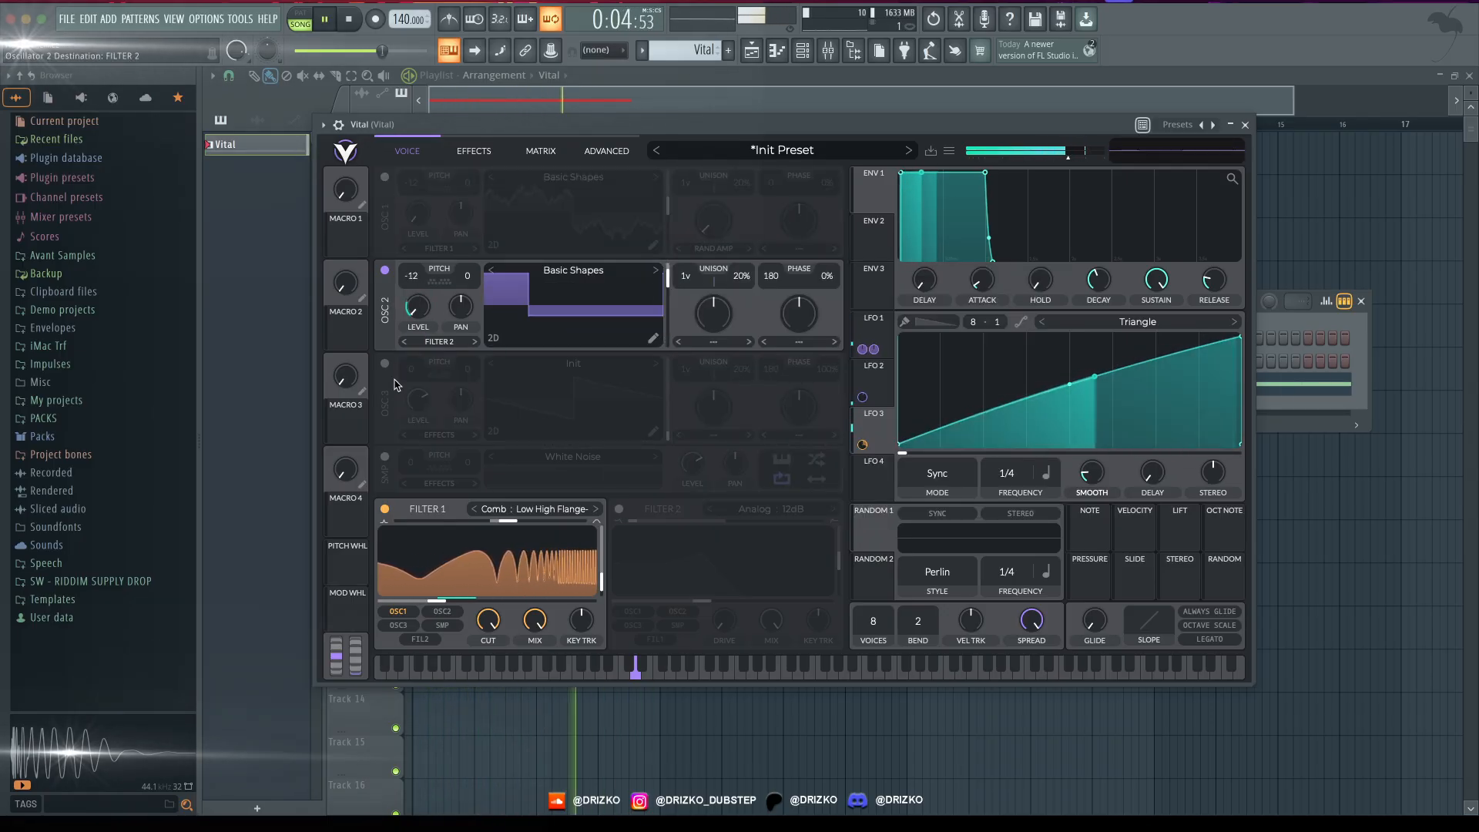
# - Route Oscillator 2 to Filter 1 and raise its Random Amplitudes spectral morph to about 91%
pyautogui.click(384, 179)
pyautogui.click(384, 179)
pyautogui.click(436, 342)
pyautogui.click(432, 358)
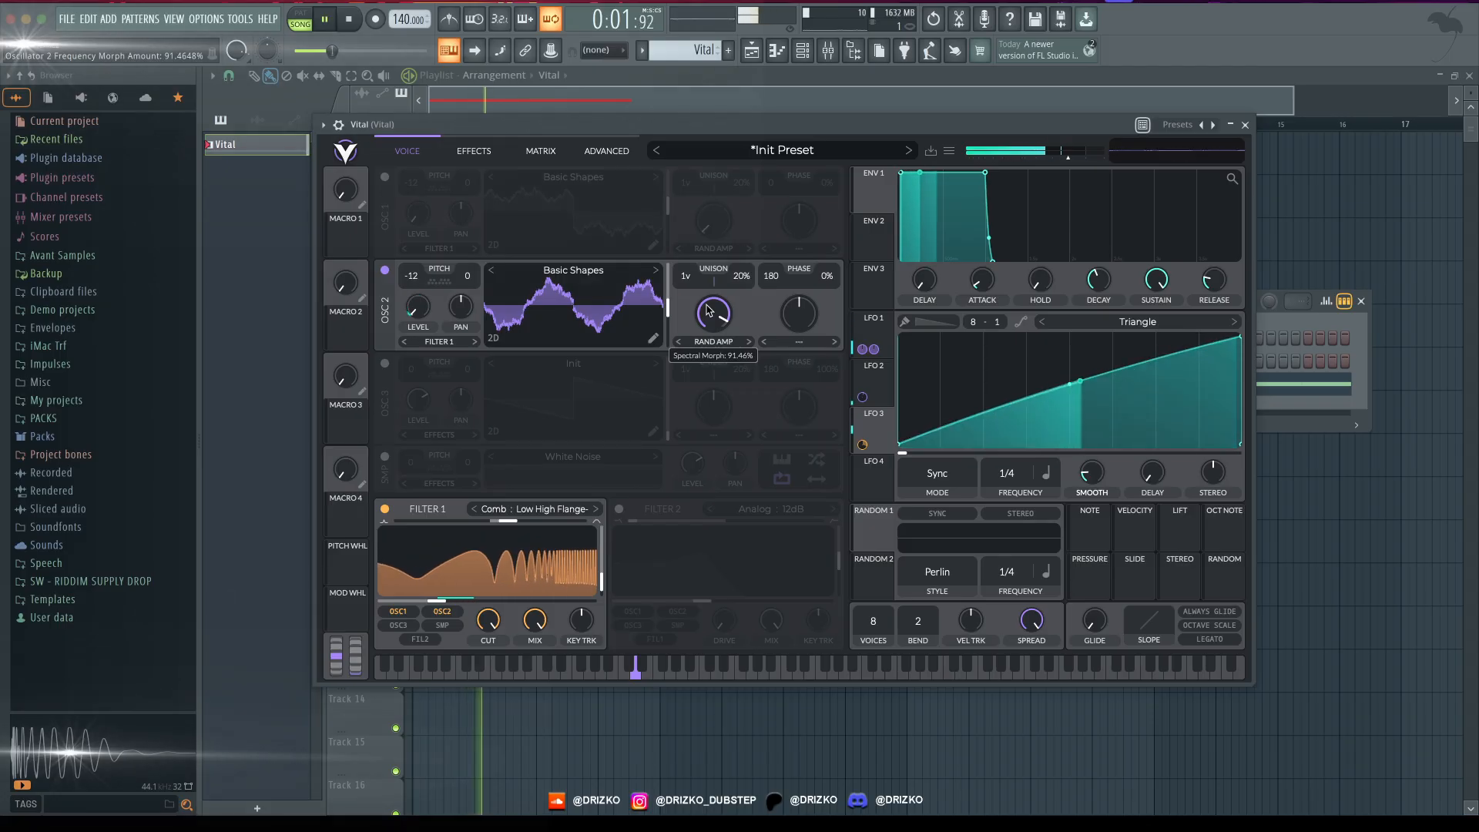
pyautogui.moveTo(712, 332); pyautogui.dragTo(709, 316)
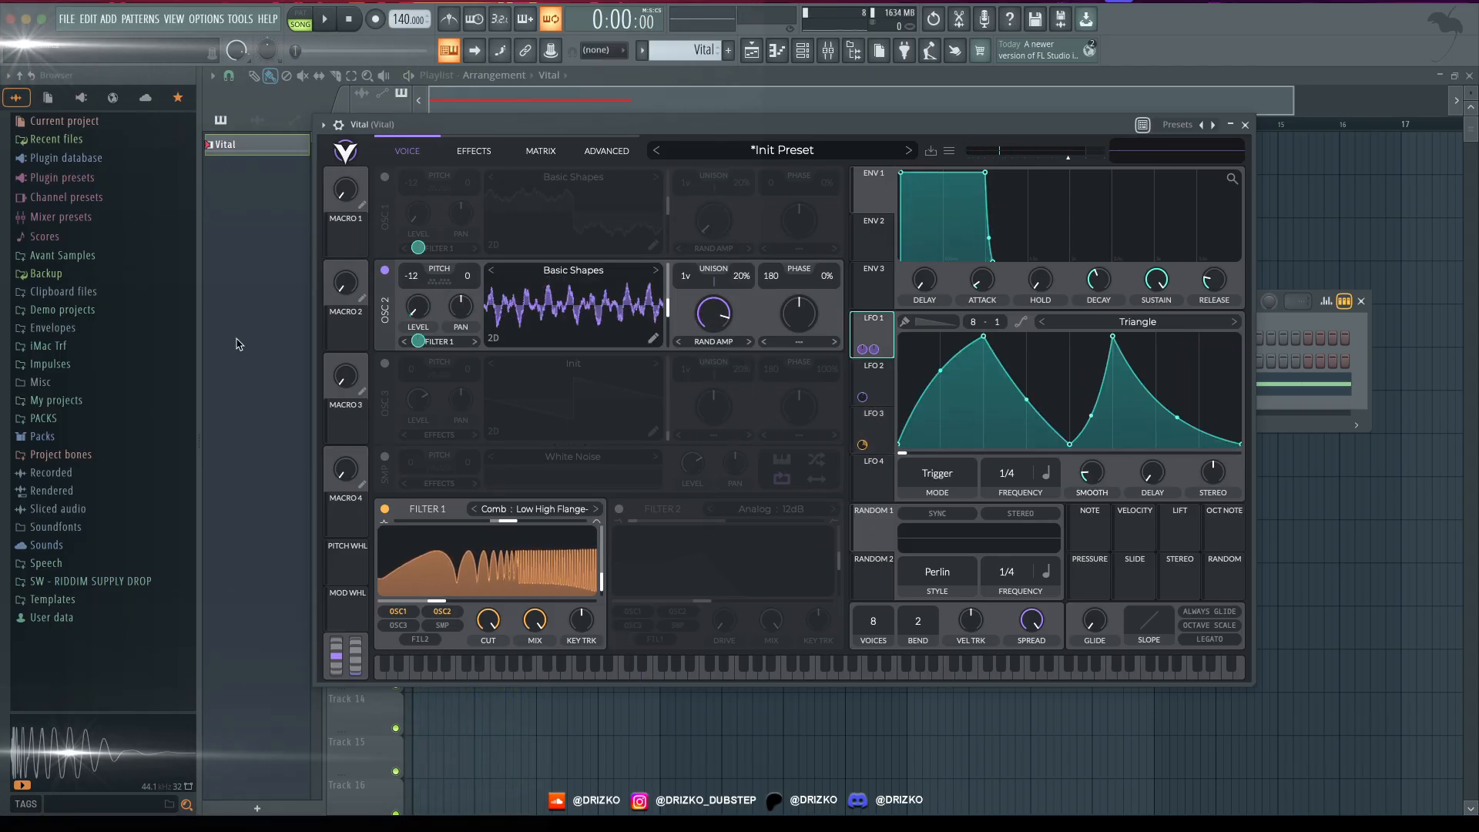
# - Replace the LFO 1 modulation of Oscillator 2's level with LFO 4, shaped as a rising ramp
pyautogui.rightClick(417, 340)
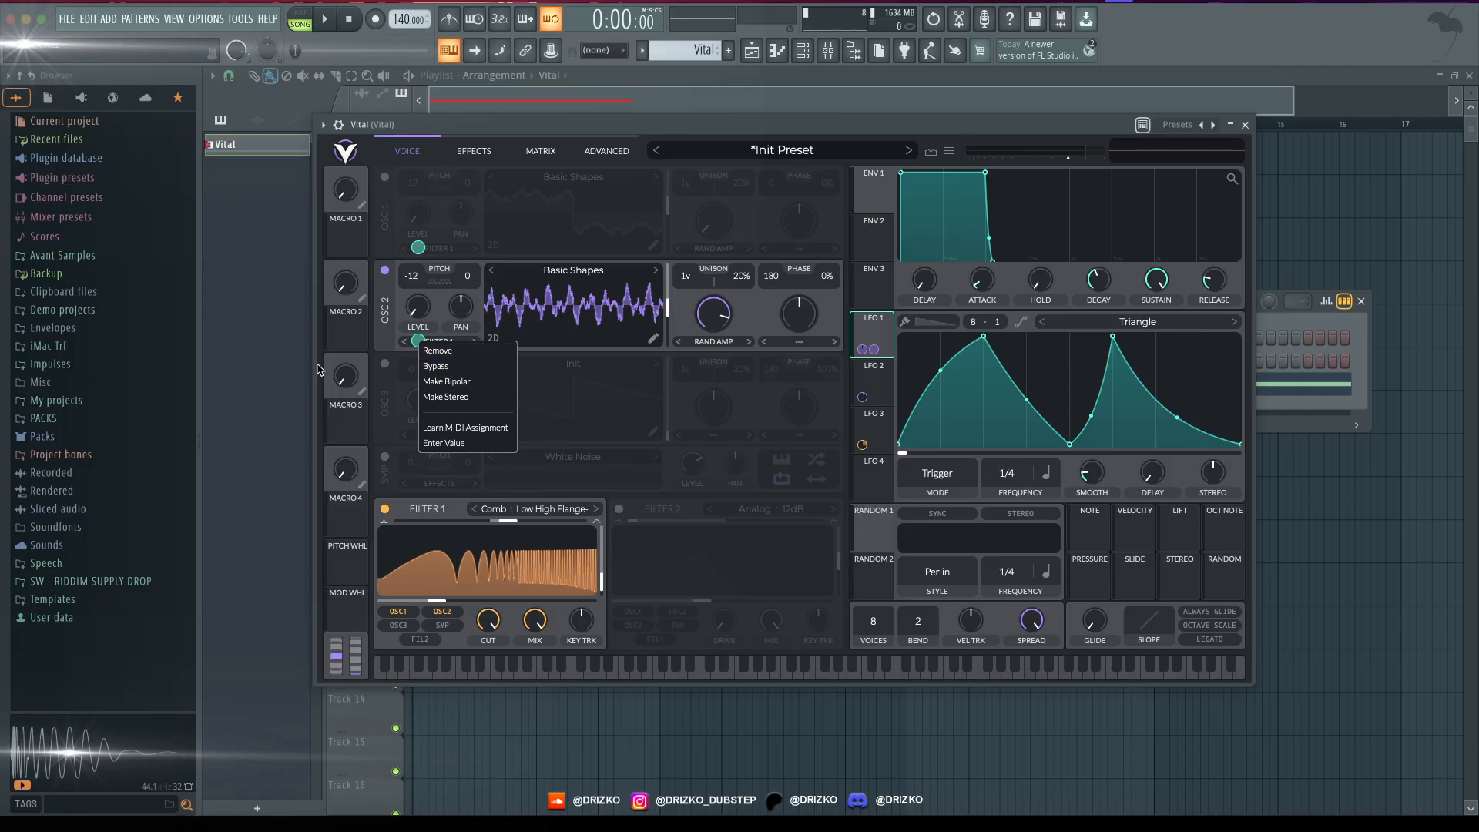
pyautogui.click(443, 351)
pyautogui.click(876, 475)
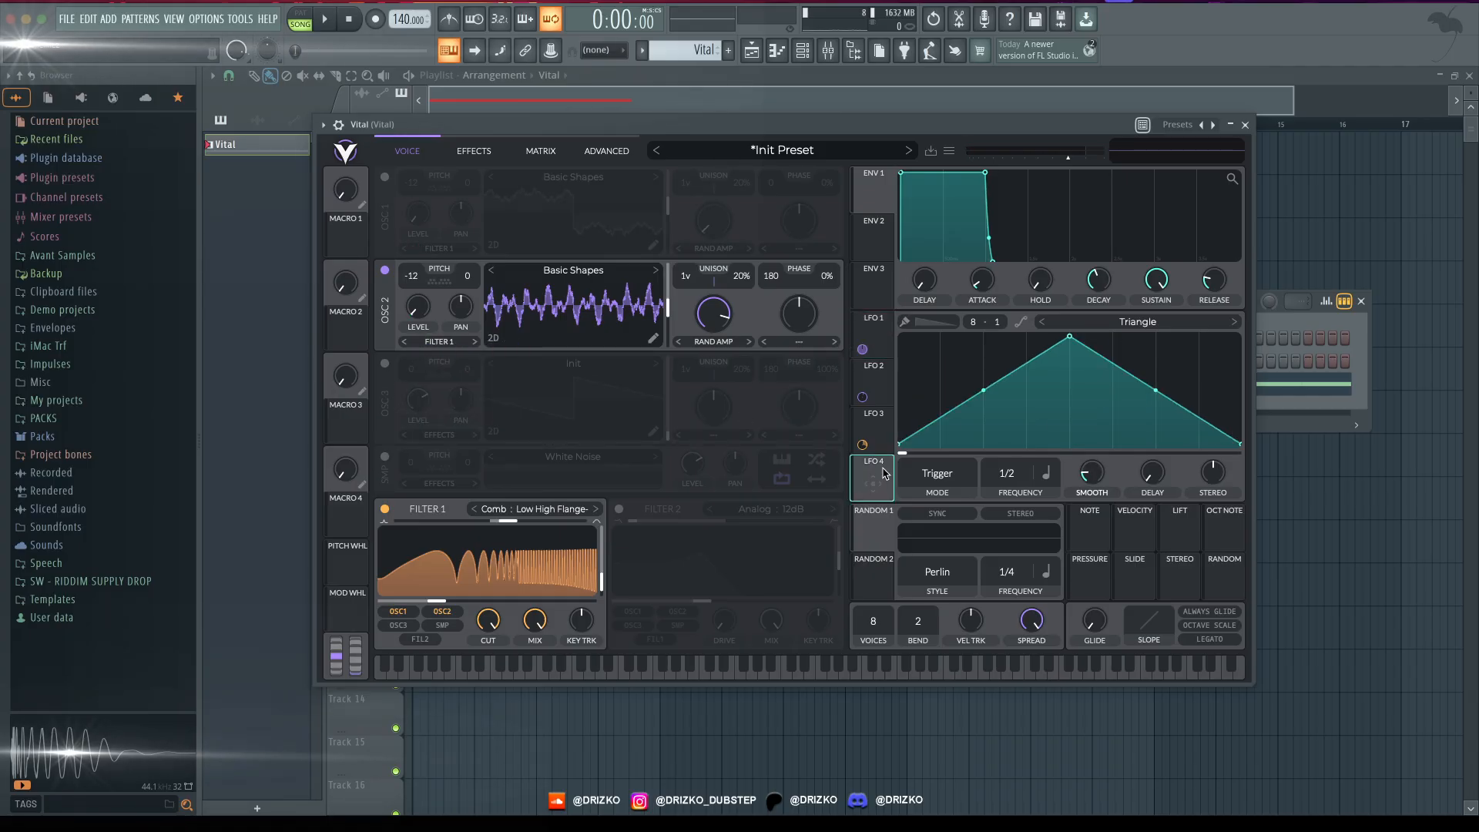
pyautogui.moveTo(884, 473)
pyautogui.mouseDown()
pyautogui.moveTo(496, 356)
pyautogui.moveTo(418, 306)
pyautogui.mouseUp()
pyautogui.moveTo(1073, 340); pyautogui.dragTo(1239, 338)
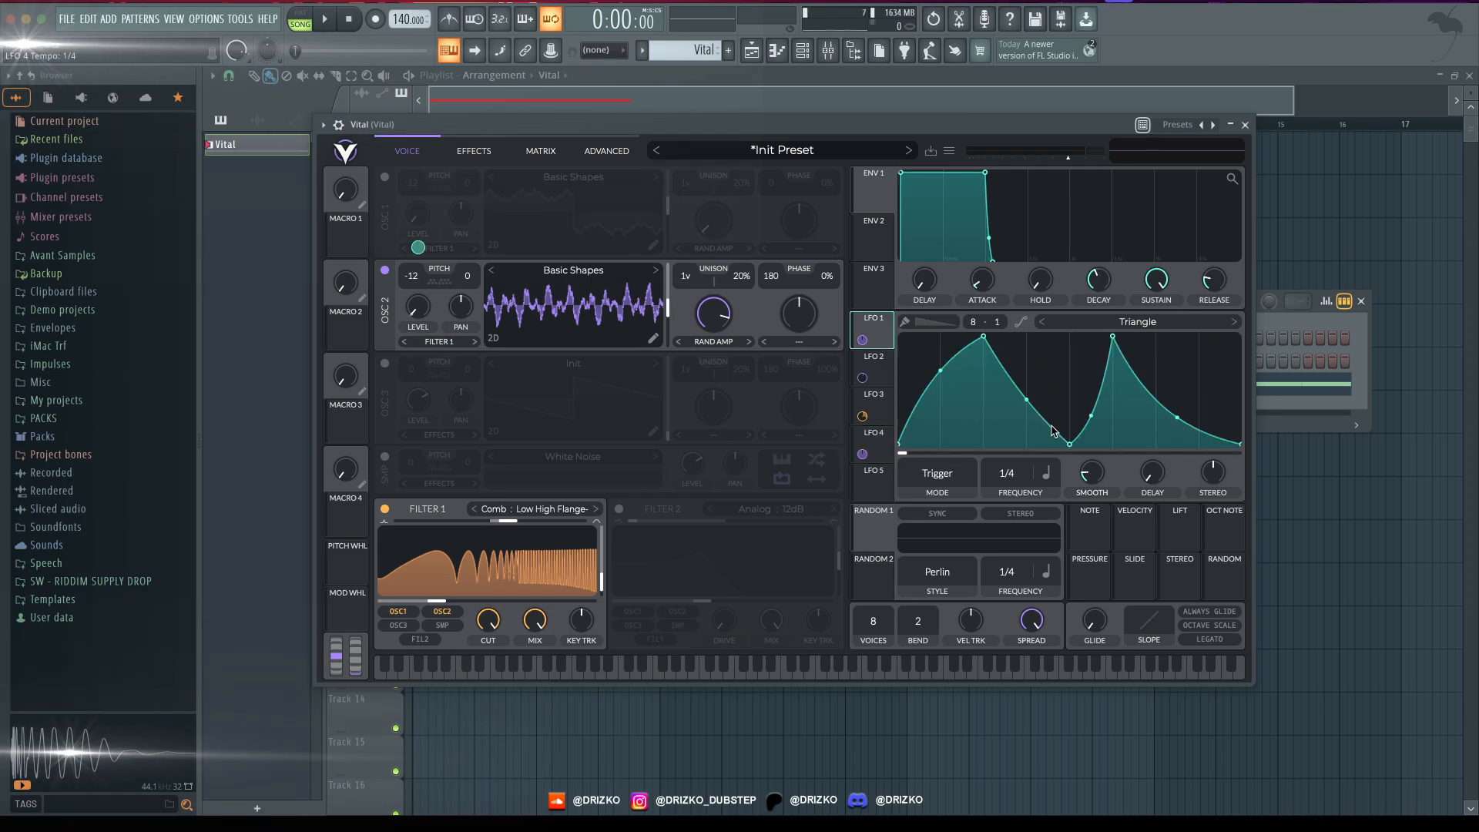
pyautogui.click(894, 441)
pyautogui.press('space')
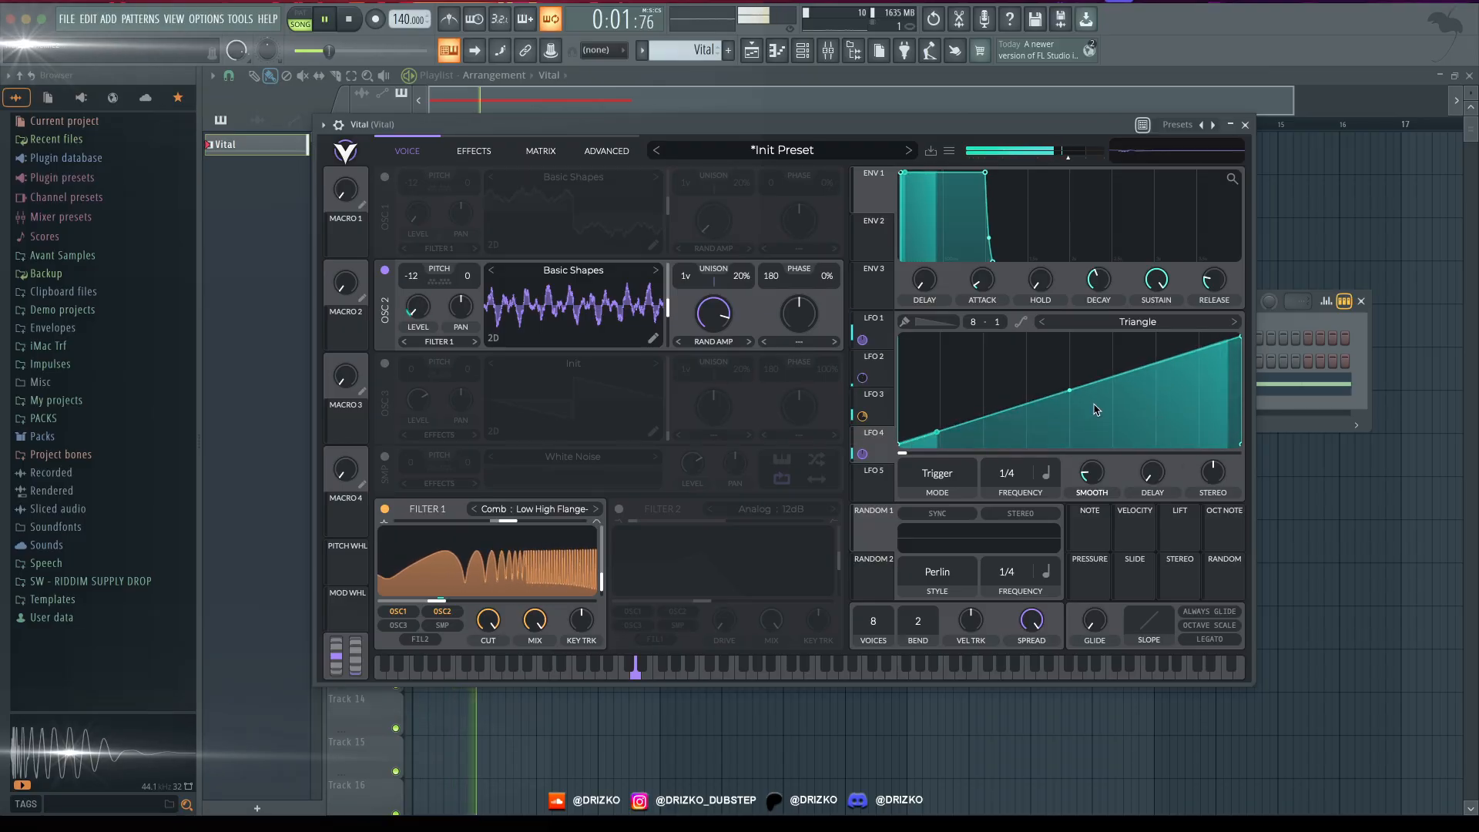
# - Reshape LFO 4 to stay flat for its first half, curve up to a peak, and drop just before the end
pyautogui.moveTo(1069, 390); pyautogui.dragTo(1069, 446)
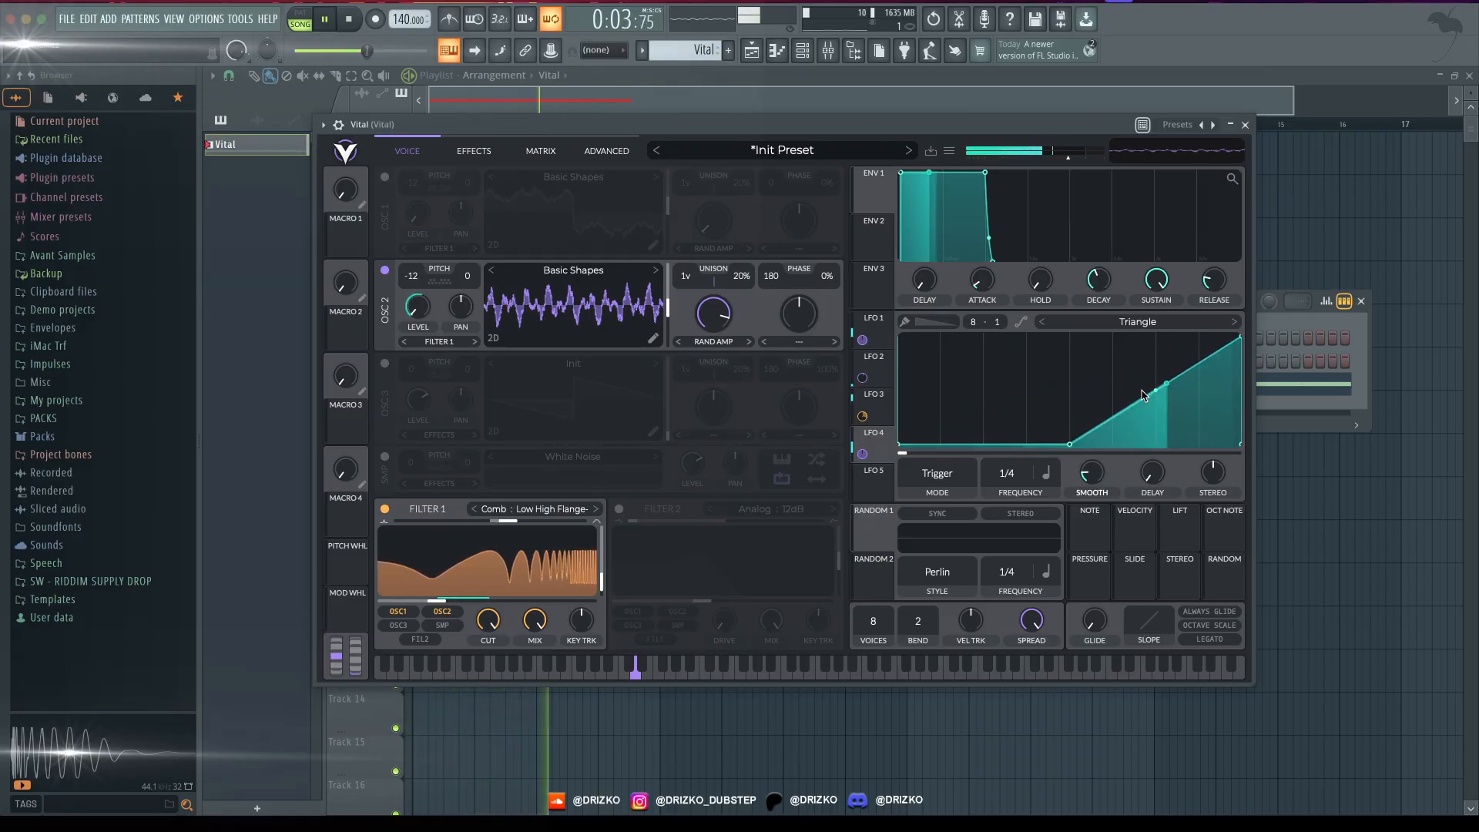
pyautogui.moveTo(1152, 396); pyautogui.dragTo(1165, 373)
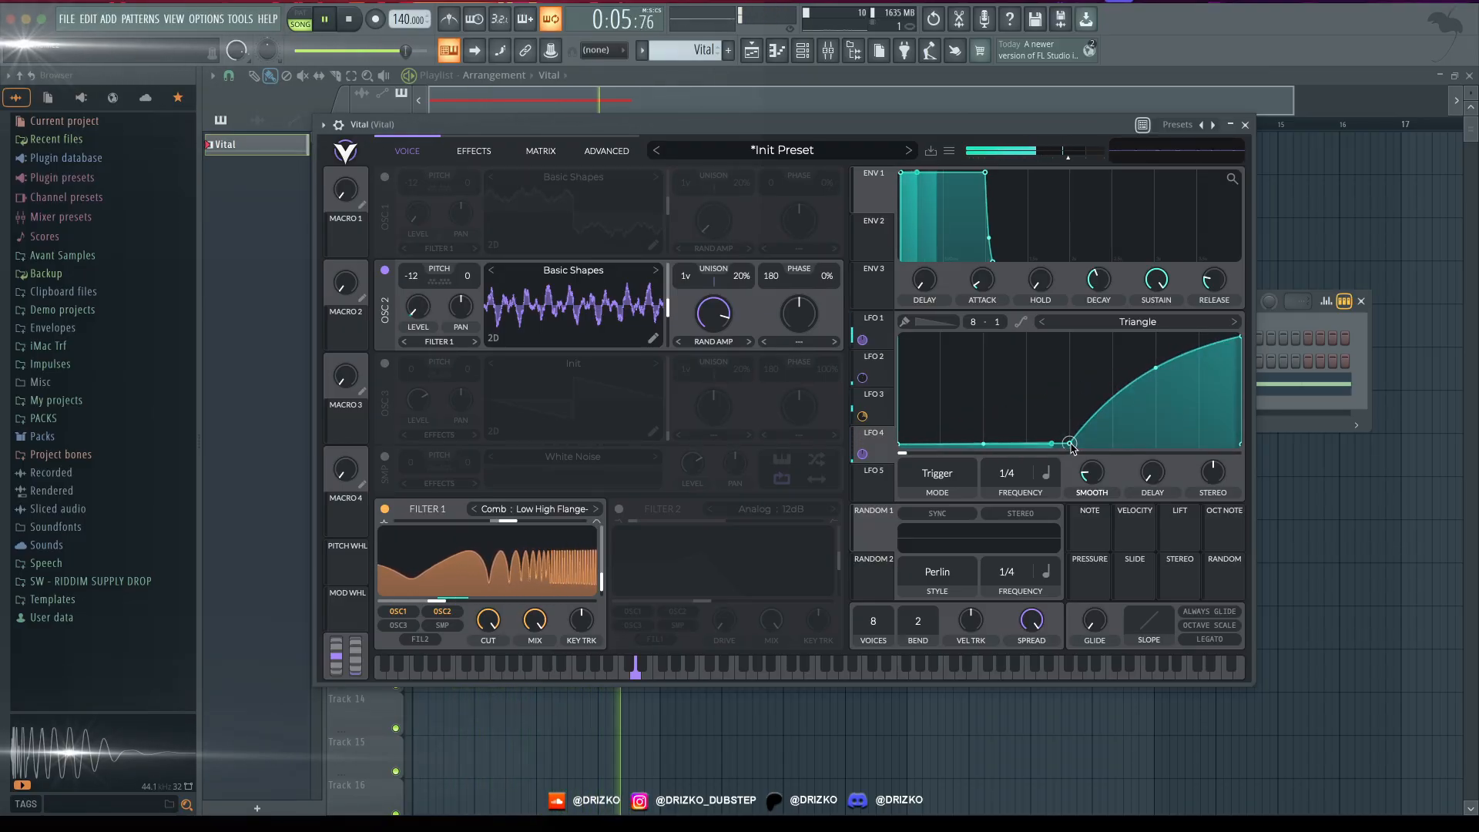
pyautogui.moveTo(1240, 337); pyautogui.dragTo(1218, 335)
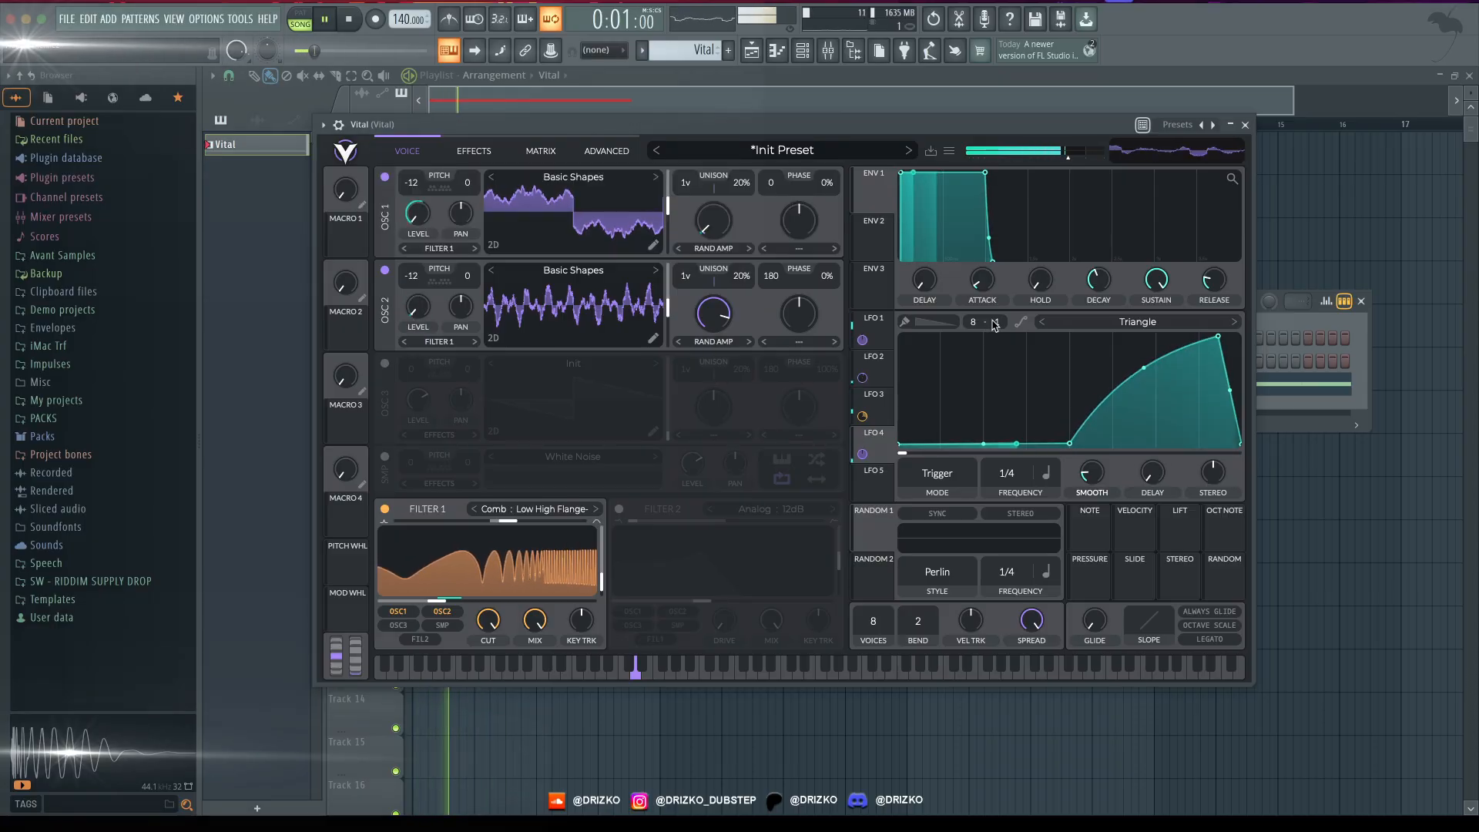
# - Move LFO 4's peak lower and earlier, and readjust Oscillator 2's Random Amplitudes morph by ear with Oscillator 1 on
pyautogui.moveTo(708, 342); pyautogui.dragTo(705, 359)
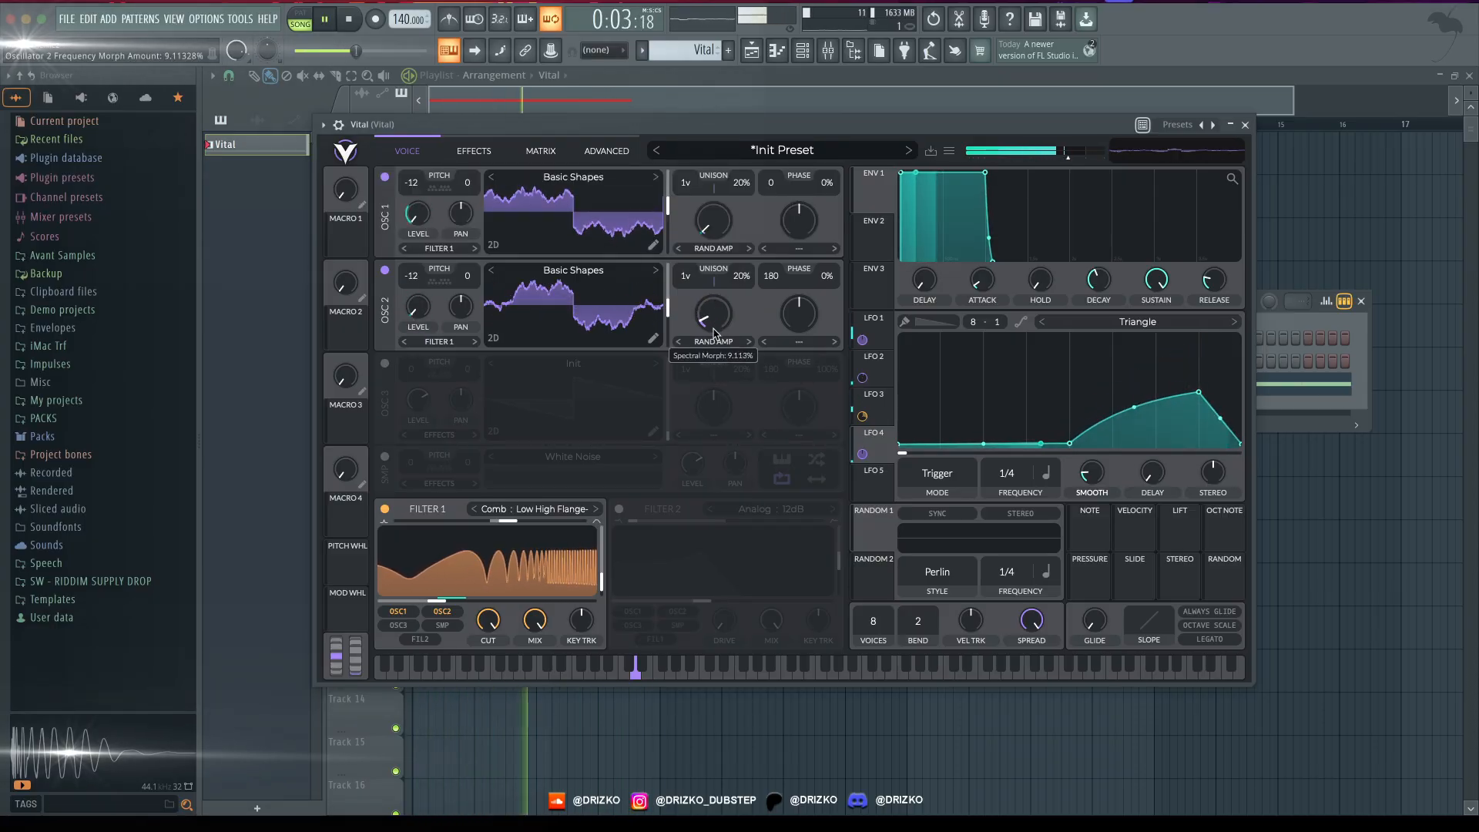
pyautogui.moveTo(1105, 369); pyautogui.dragTo(1112, 389)
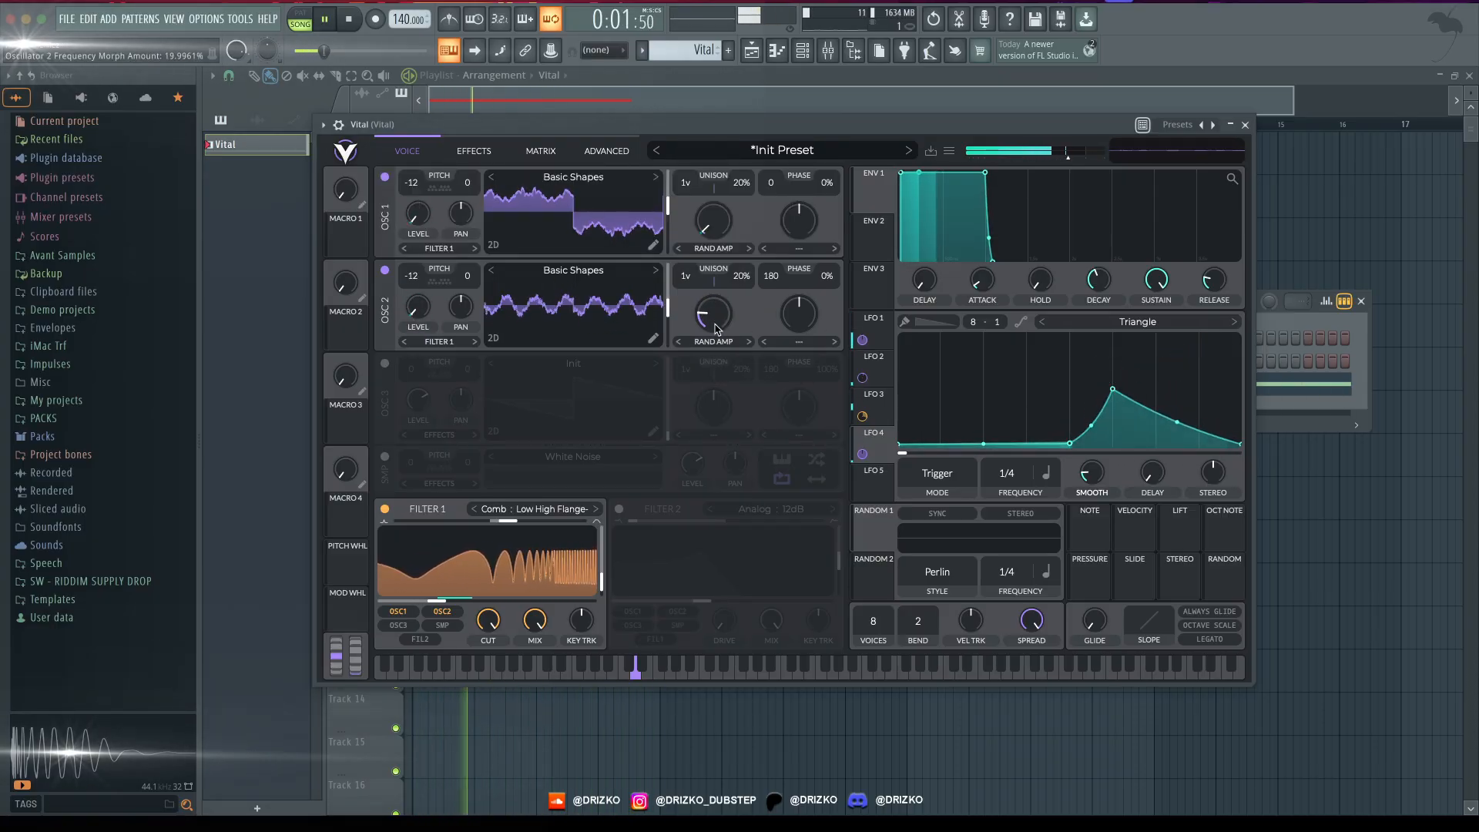
pyautogui.moveTo(715, 318); pyautogui.dragTo(706, 244)
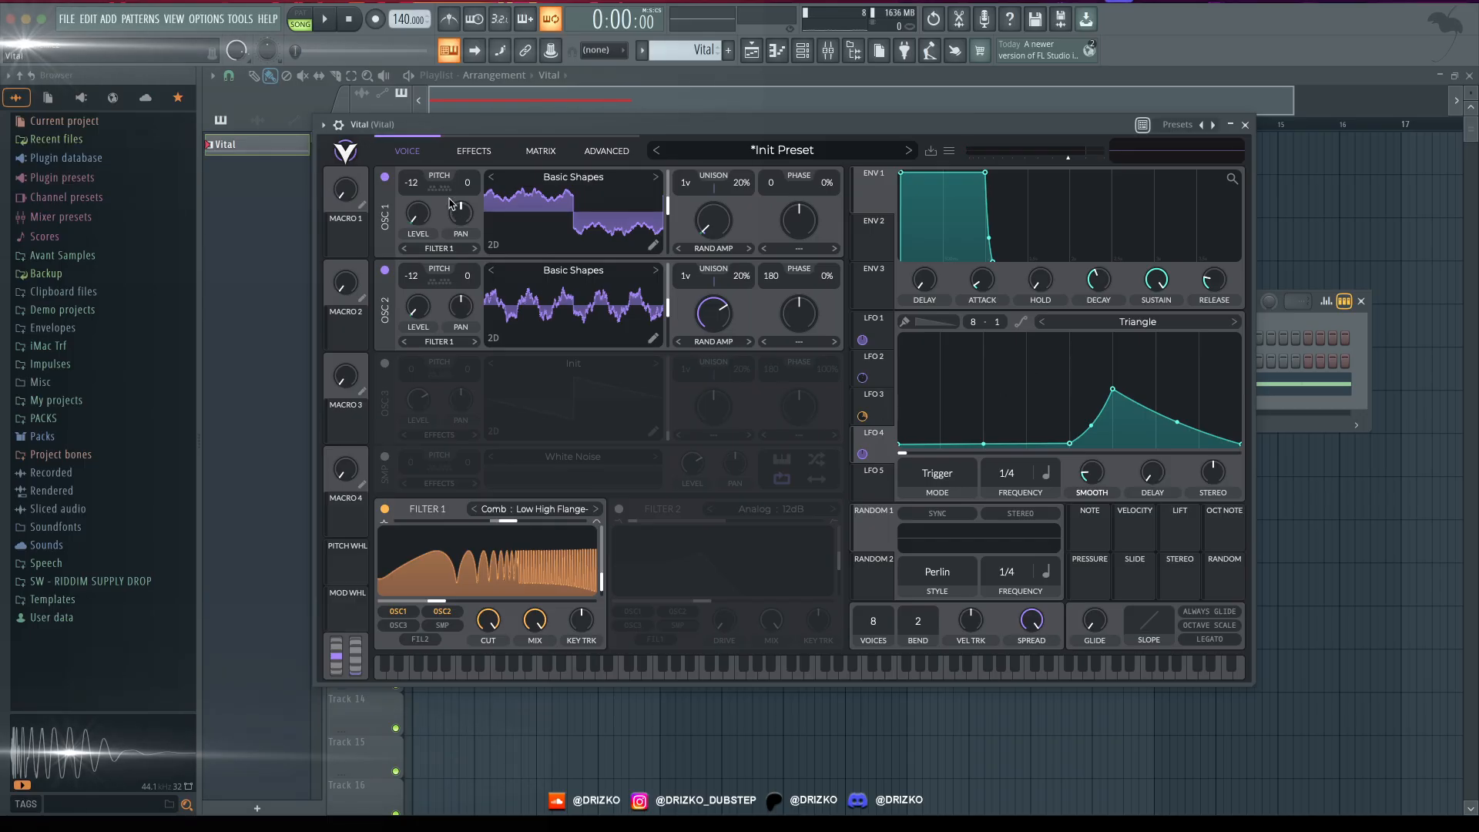
# - Add a Chorus effect with its frequency set to Freeze and its filter cutoff at about 69
pyautogui.click(471, 152)
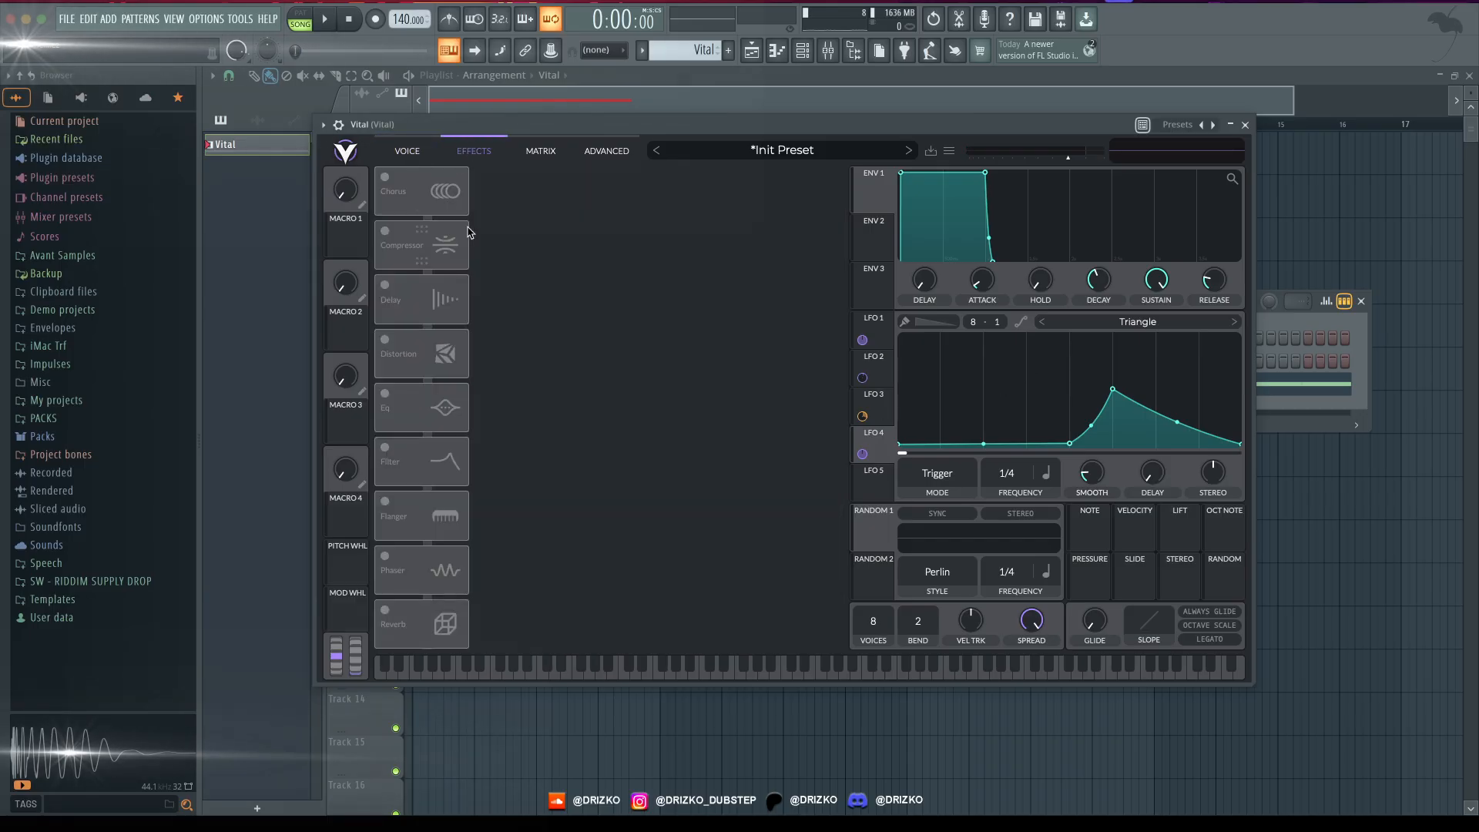
pyautogui.click(399, 194)
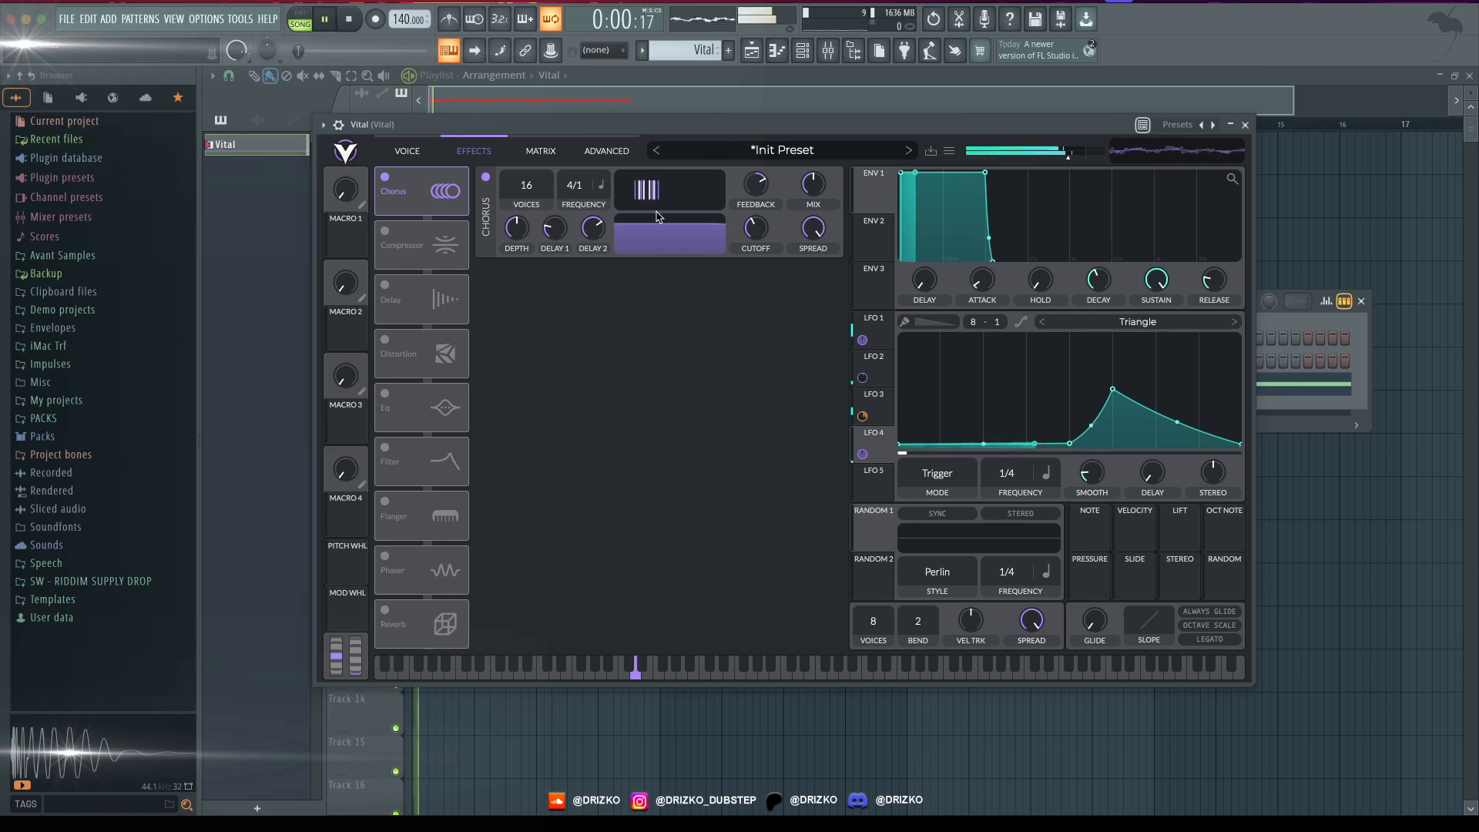
pyautogui.moveTo(753, 229); pyautogui.dragTo(754, 250)
pyautogui.moveTo(583, 188); pyautogui.dragTo(557, 312)
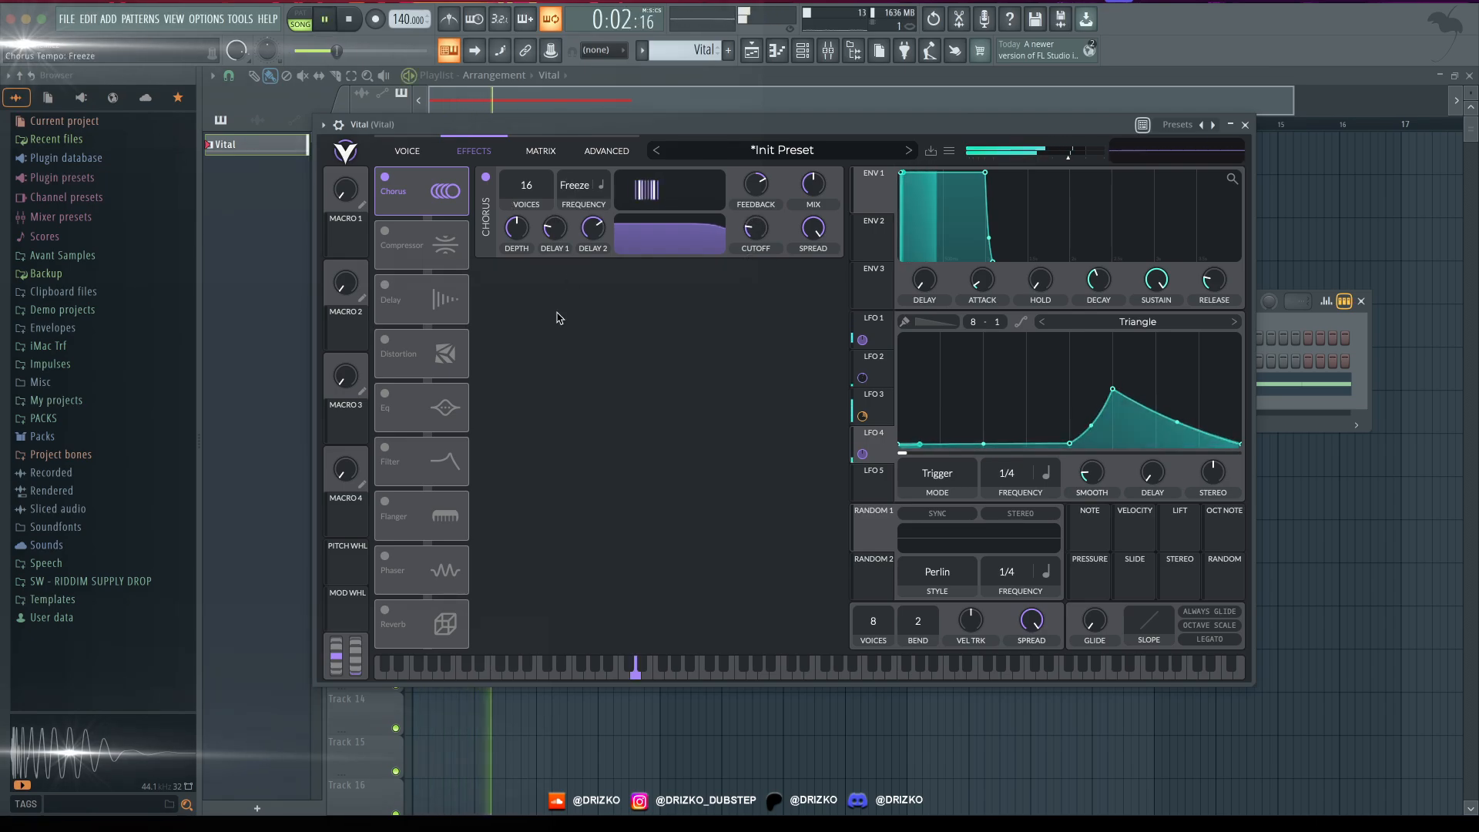
pyautogui.moveTo(756, 229); pyautogui.dragTo(759, 239)
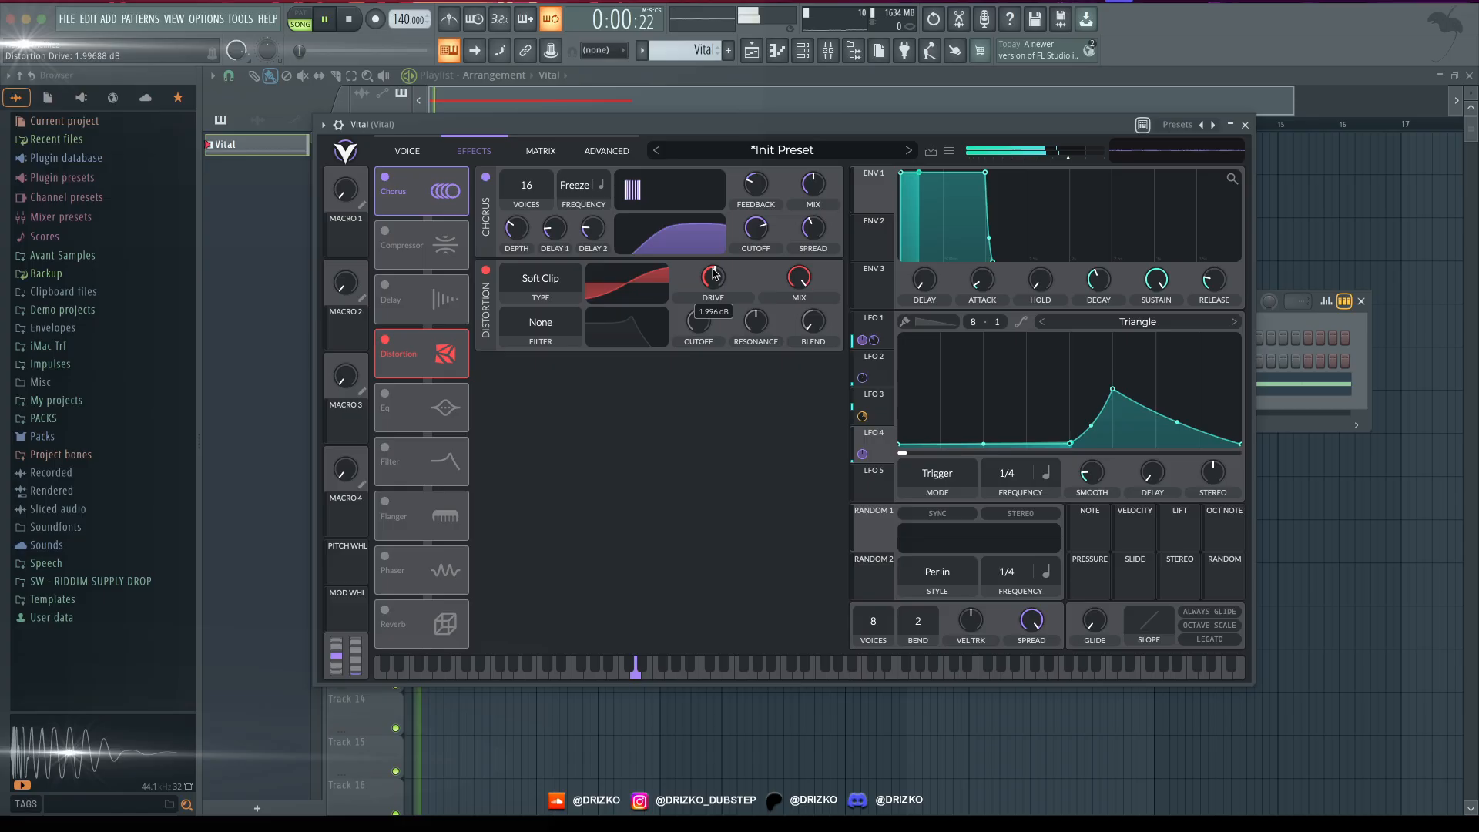
# - Add Soft Clip distortion with more drive and a 1/4-rate Flanger, adjusting the flanger's center, feedback and mix by ear
pyautogui.moveTo(715, 274); pyautogui.dragTo(716, 248)
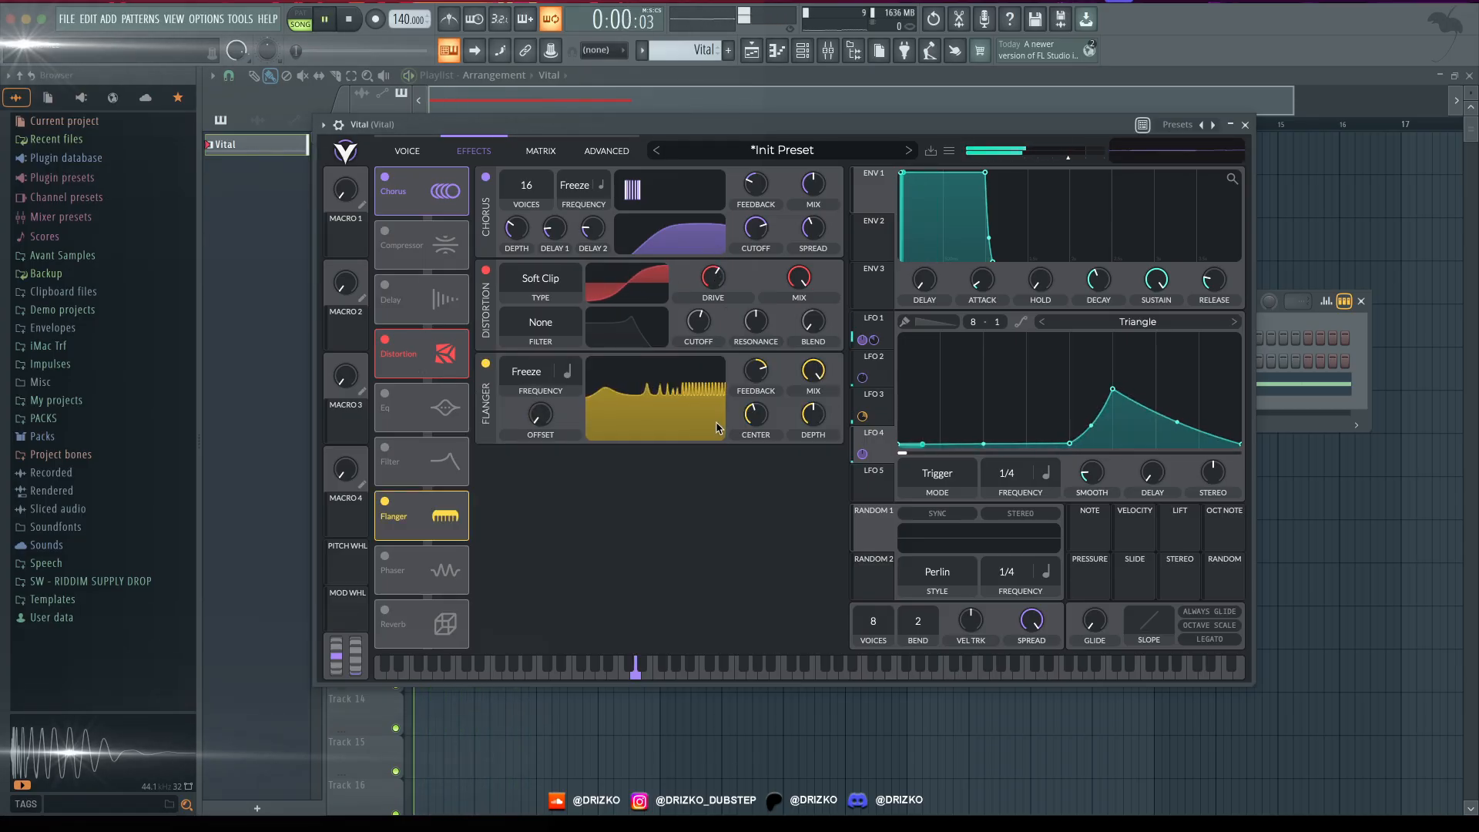
pyautogui.moveTo(756, 413); pyautogui.dragTo(759, 401)
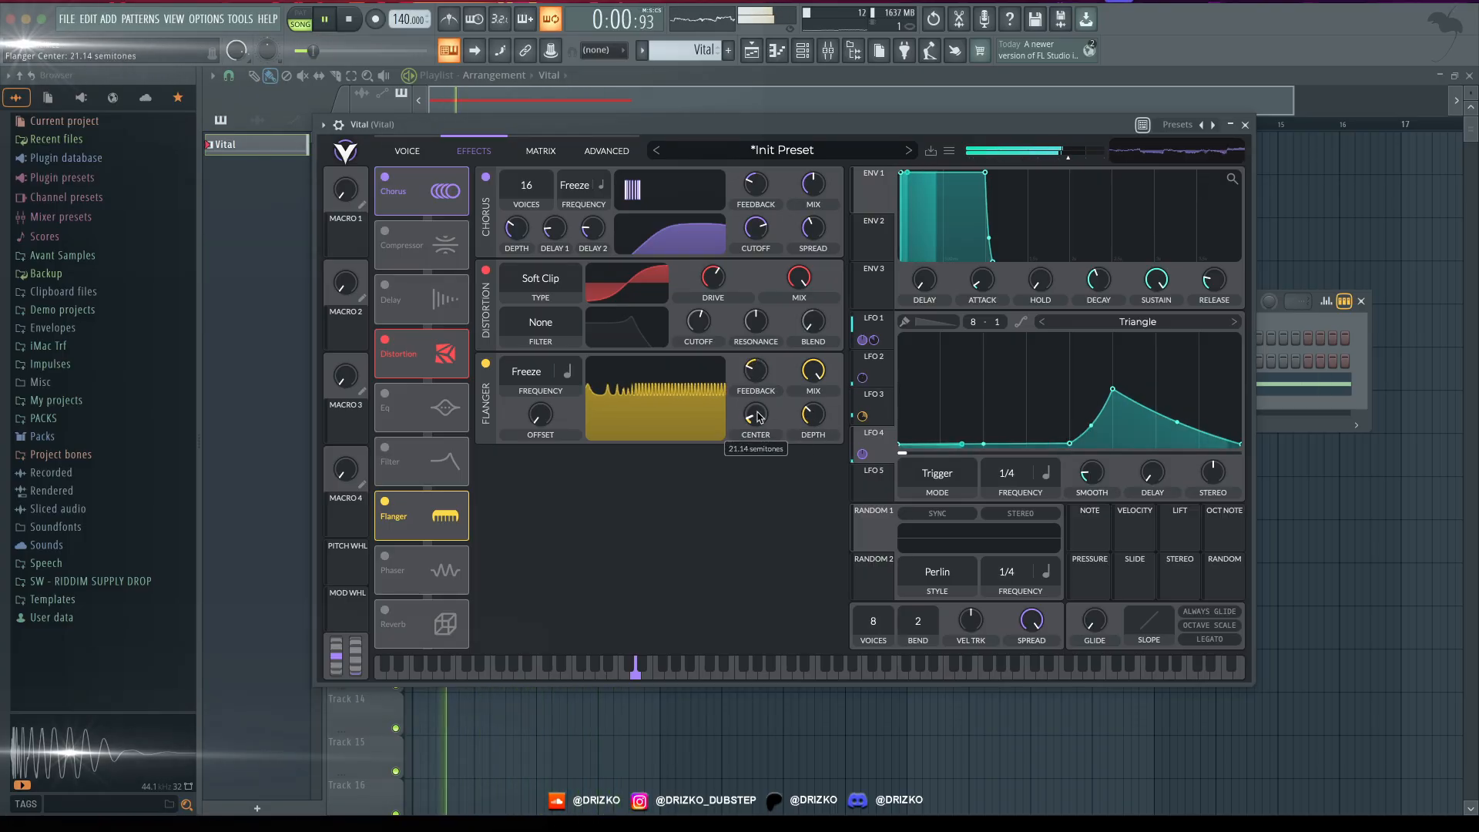
pyautogui.moveTo(755, 414); pyautogui.dragTo(760, 419)
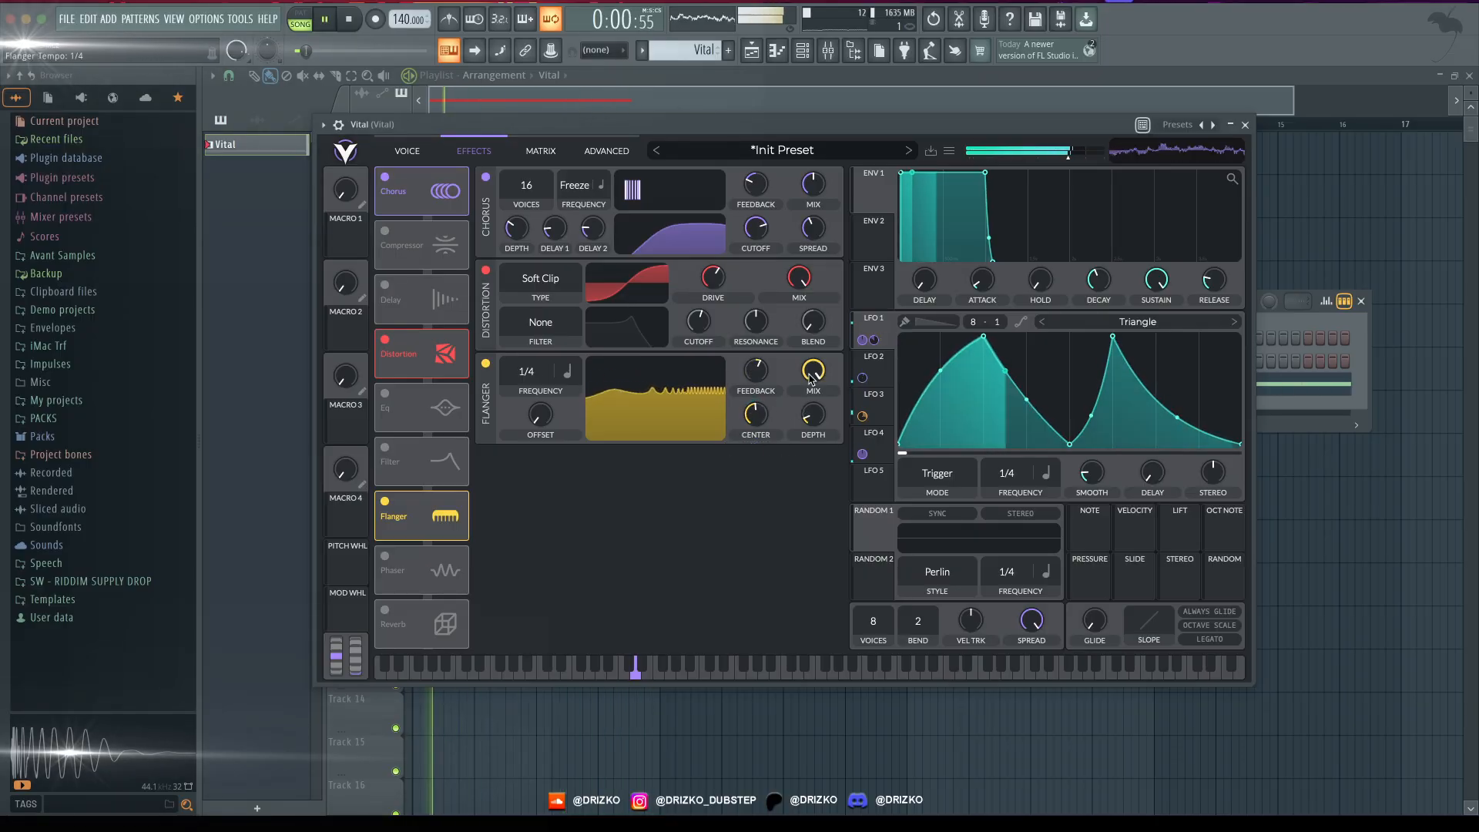
pyautogui.moveTo(810, 373); pyautogui.dragTo(793, 429)
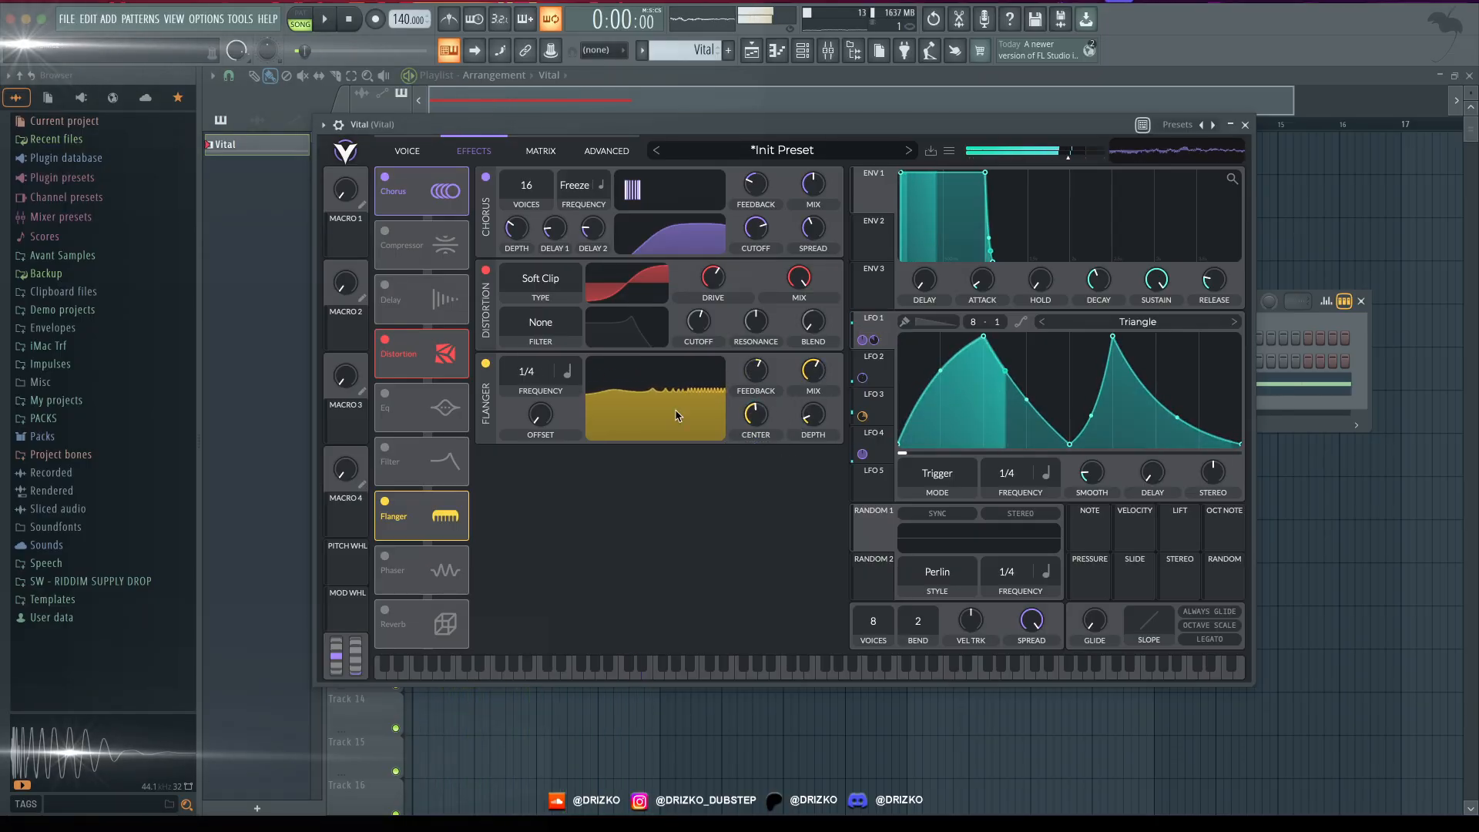
pyautogui.press('space')
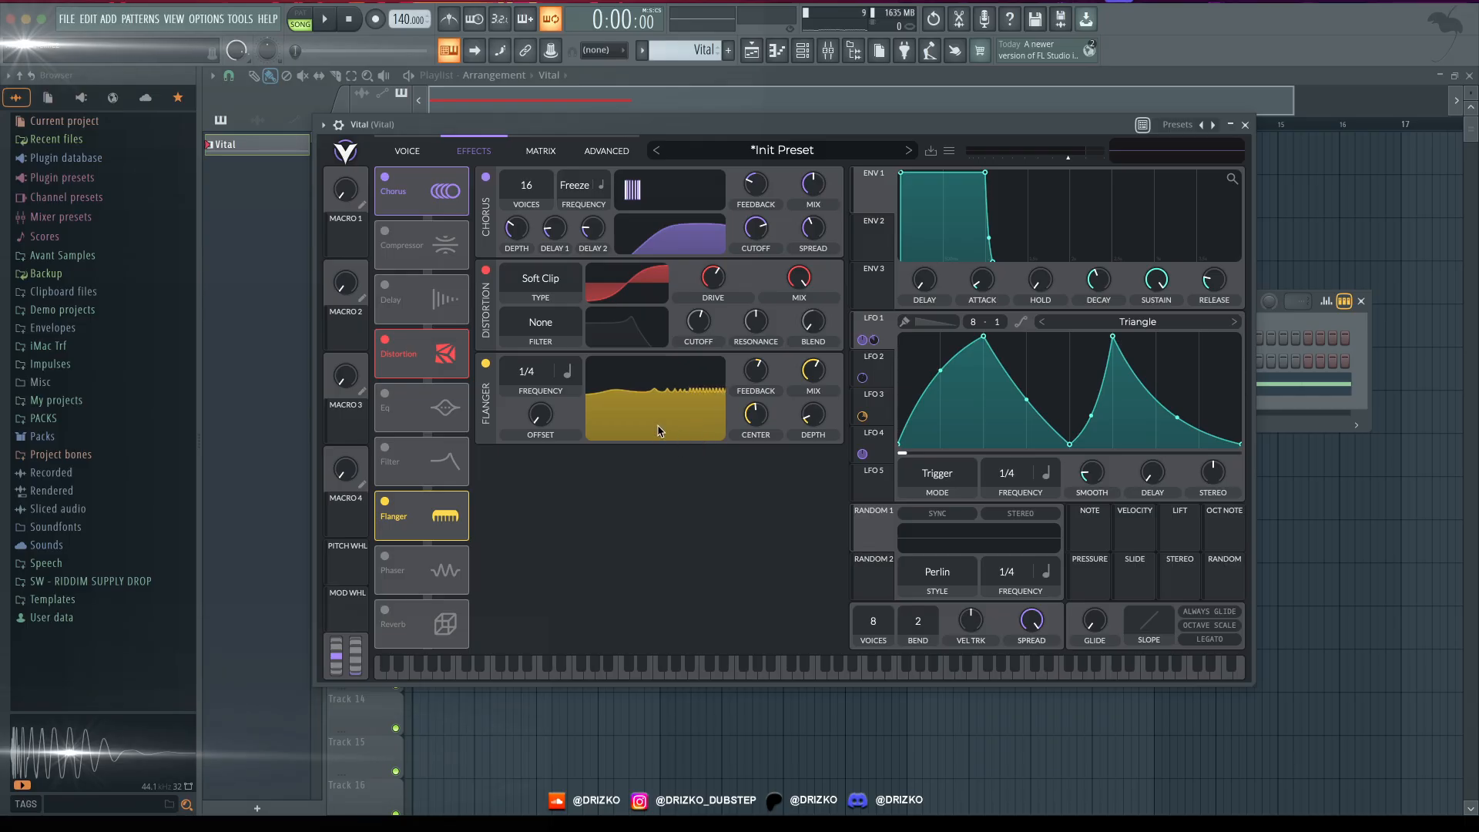
# - Add a Phaser with frequency set to Freeze, adjust its feedback, depth and center by ear, and modulate the center with LFO 3
pyautogui.moveTo(692, 124); pyautogui.dragTo(756, 144)
pyautogui.press('space')
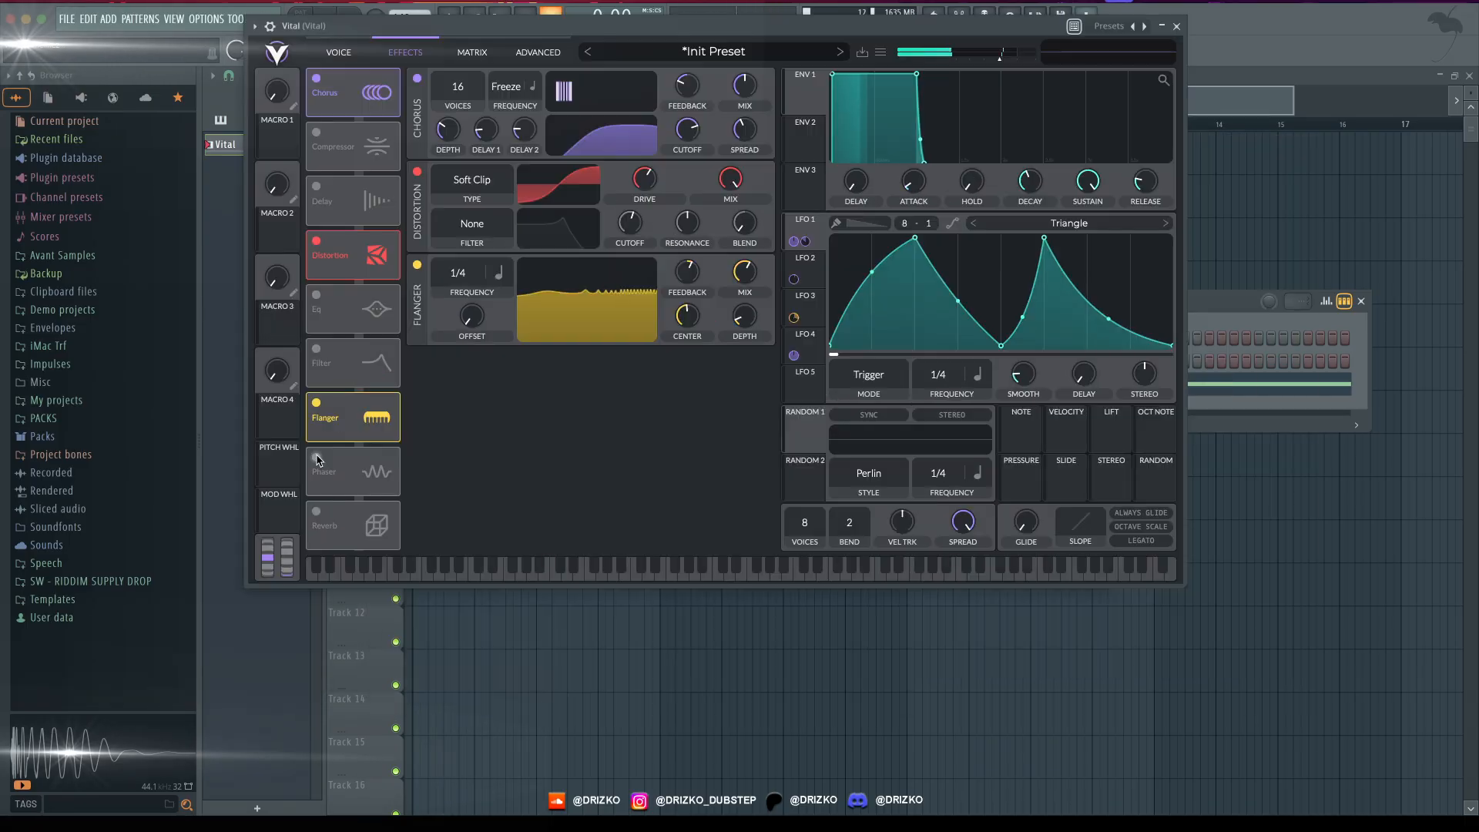
pyautogui.click(316, 458)
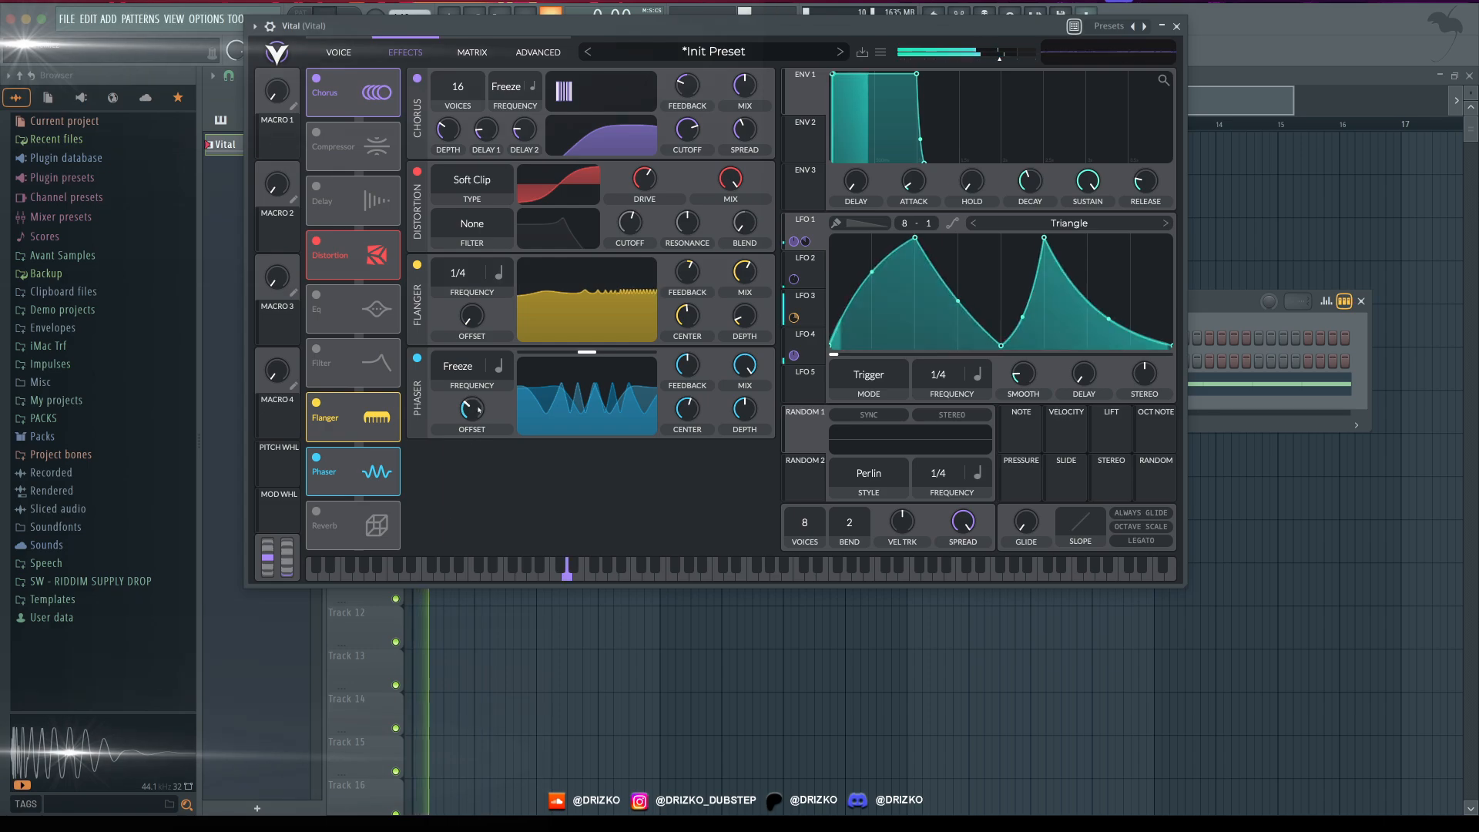
pyautogui.moveTo(680, 418); pyautogui.dragTo(680, 453)
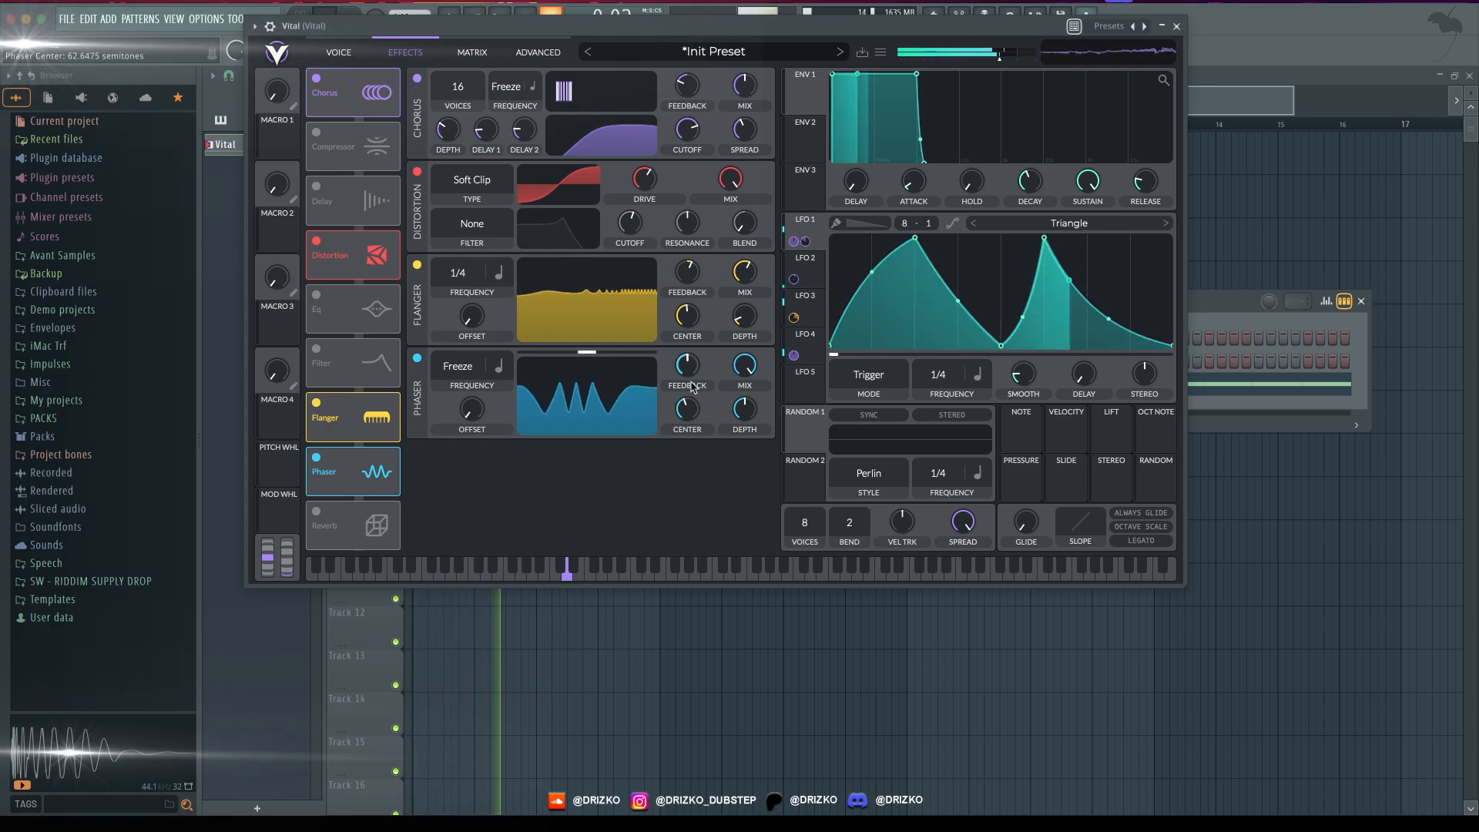
pyautogui.moveTo(687, 377)
pyautogui.mouseDown()
pyautogui.moveTo(693, 337)
pyautogui.moveTo(688, 388)
pyautogui.mouseUp()
pyautogui.moveTo(736, 413); pyautogui.dragTo(734, 435)
pyautogui.moveTo(678, 415); pyautogui.dragTo(678, 403)
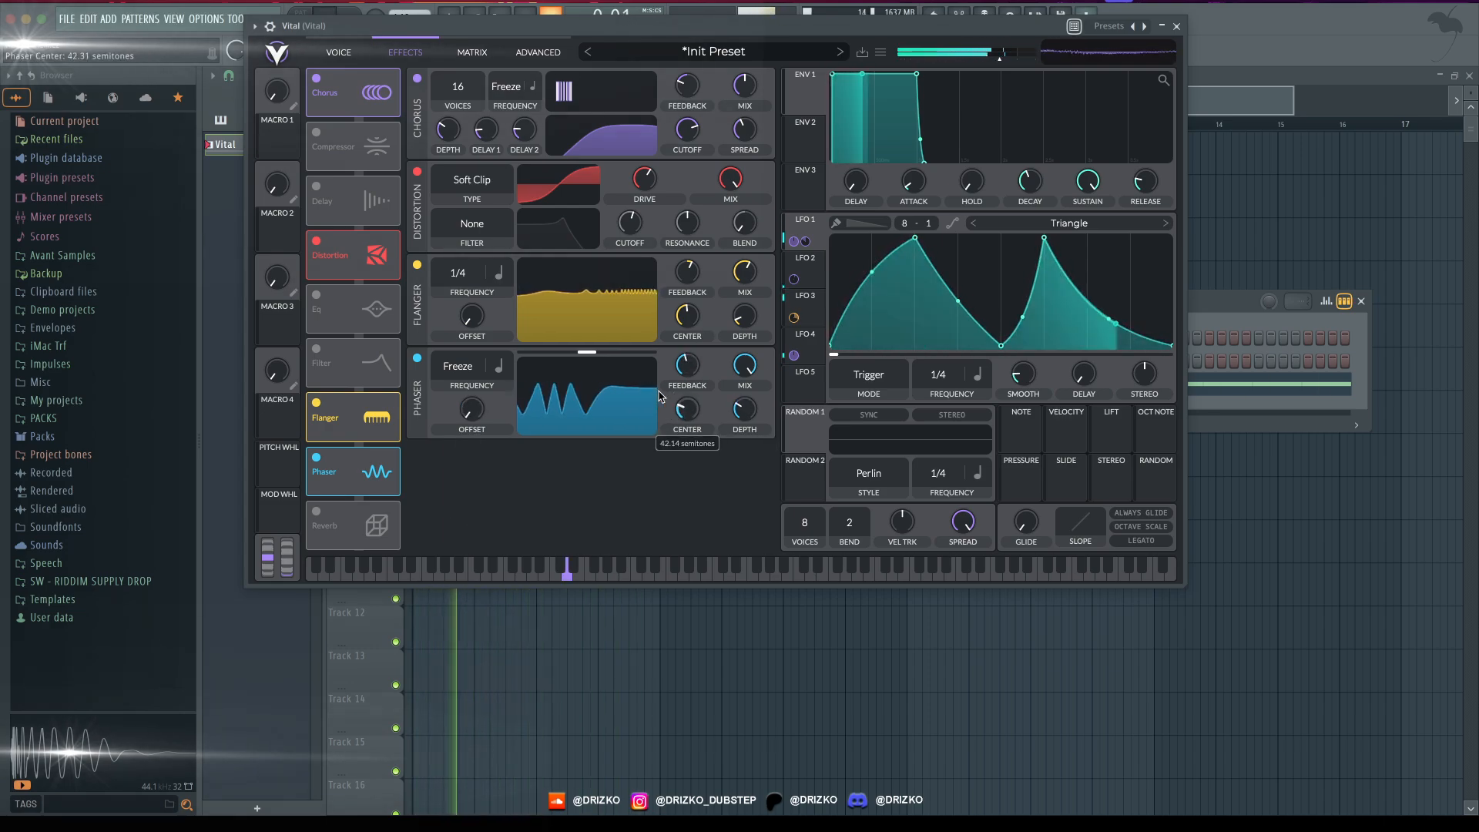
pyautogui.moveTo(801, 302); pyautogui.dragTo(686, 477)
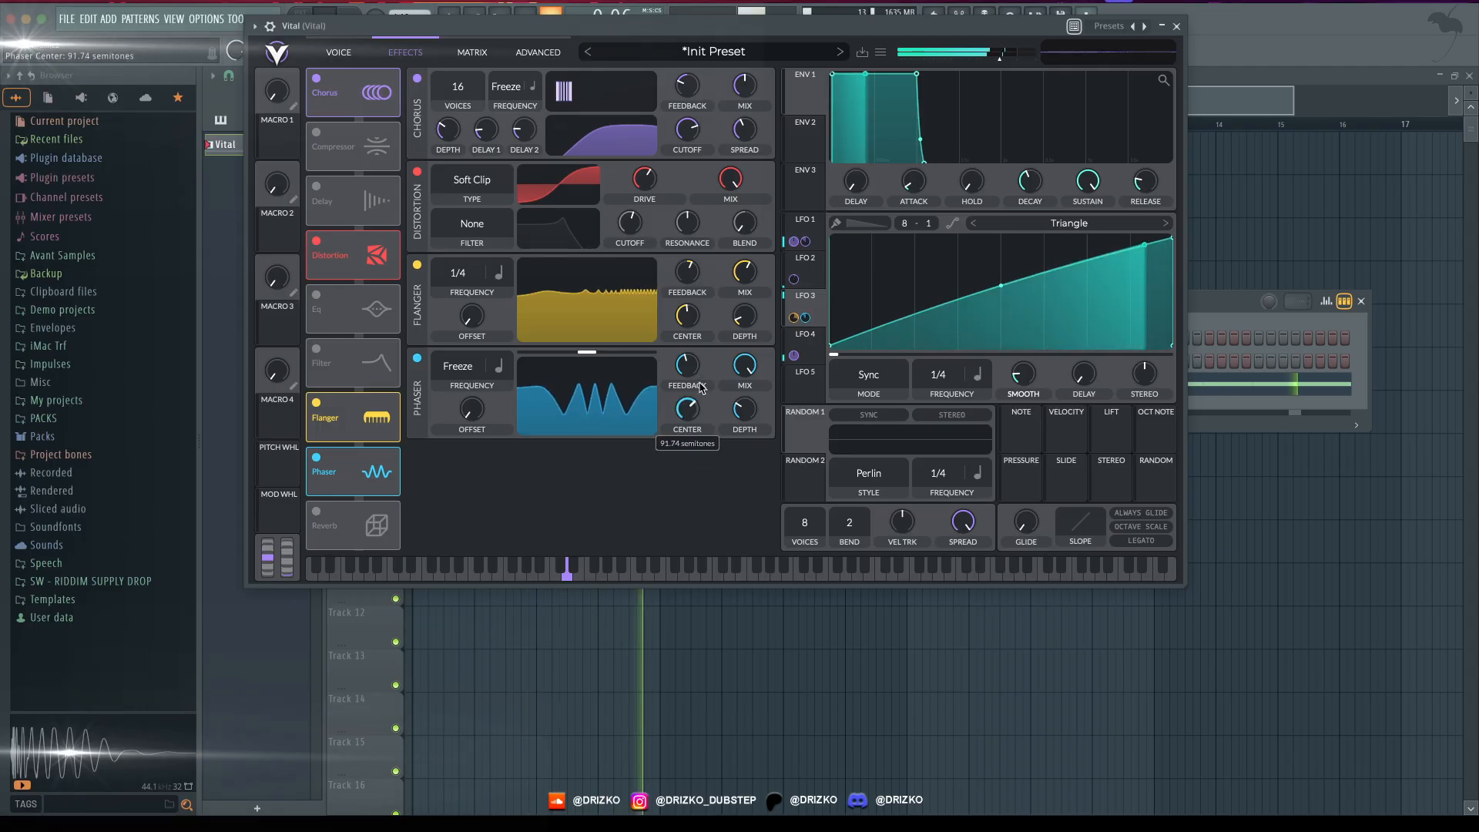
# - Move the Phaser directly after the Chorus, reduce its mix, set its center to about 54 semitones, and compare it with bypass
pyautogui.moveTo(348, 472); pyautogui.dragTo(348, 202)
pyautogui.moveTo(742, 223); pyautogui.dragTo(690, 228)
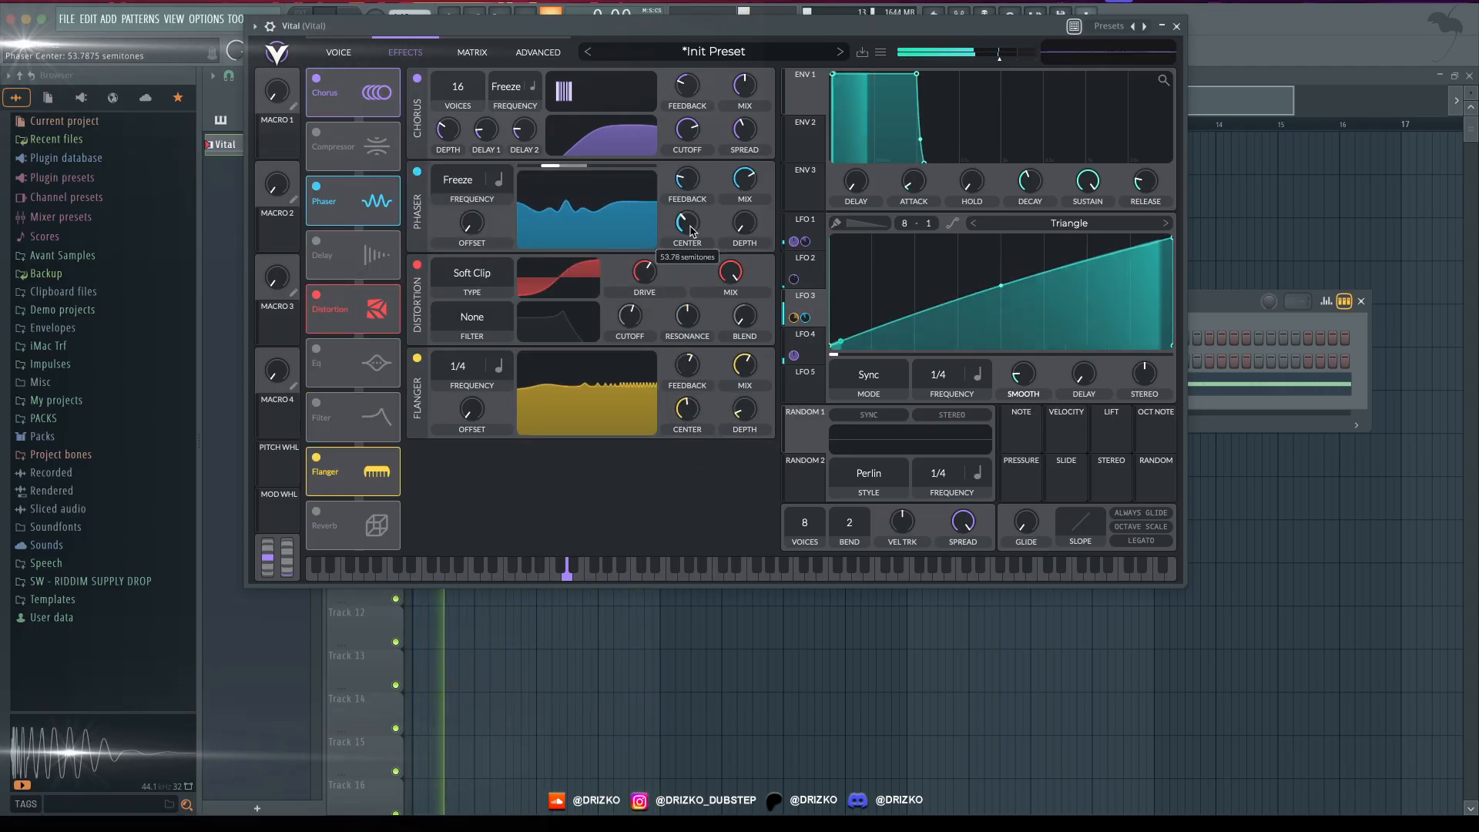
pyautogui.click(417, 171)
pyautogui.click(417, 171)
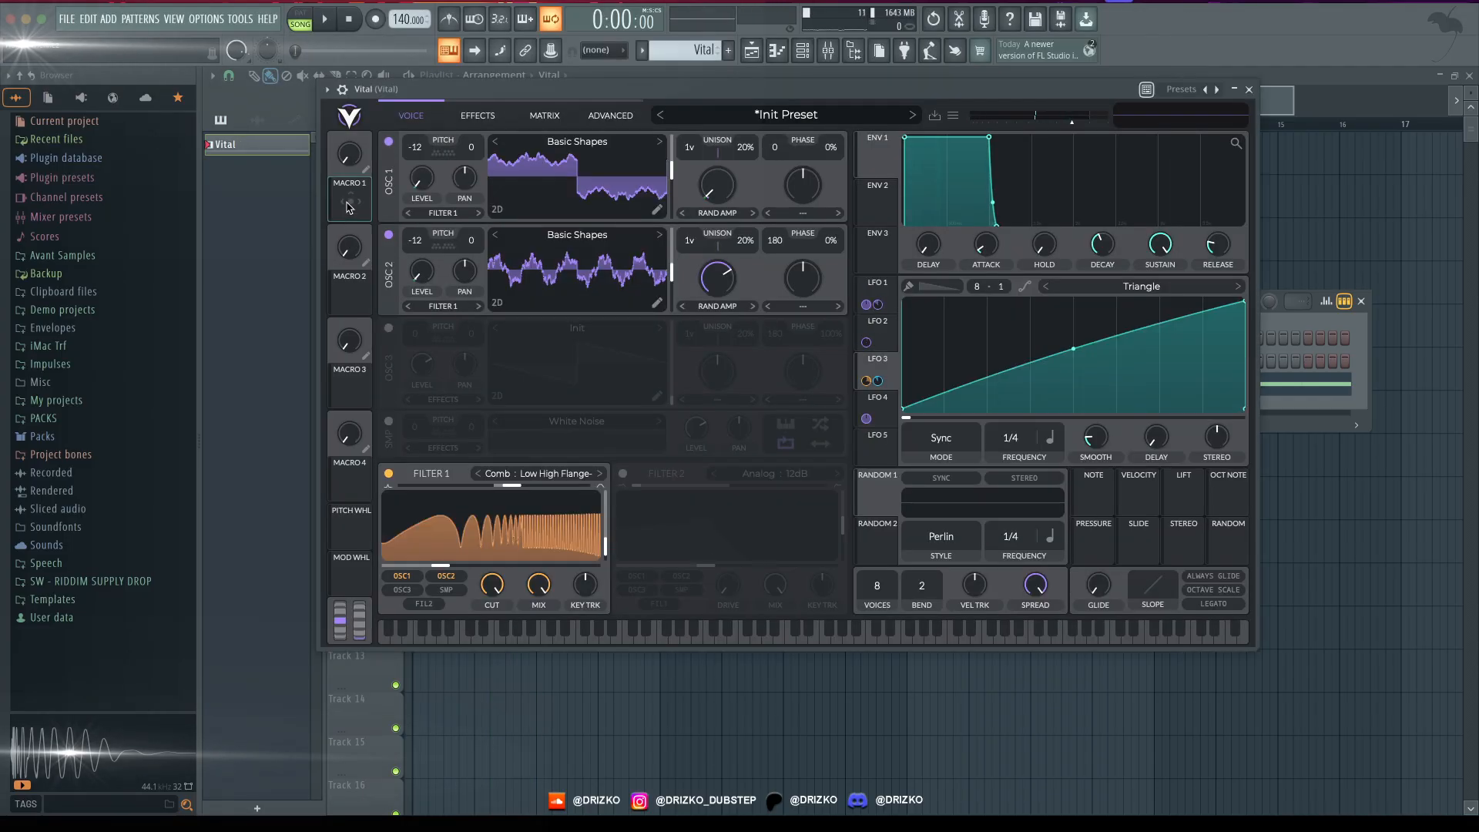
# - Assign Macro 1 to Filter 1's cutoff and audition the macro sweep during playback
pyautogui.moveTo(348, 206); pyautogui.dragTo(484, 563)
pyautogui.press('space')
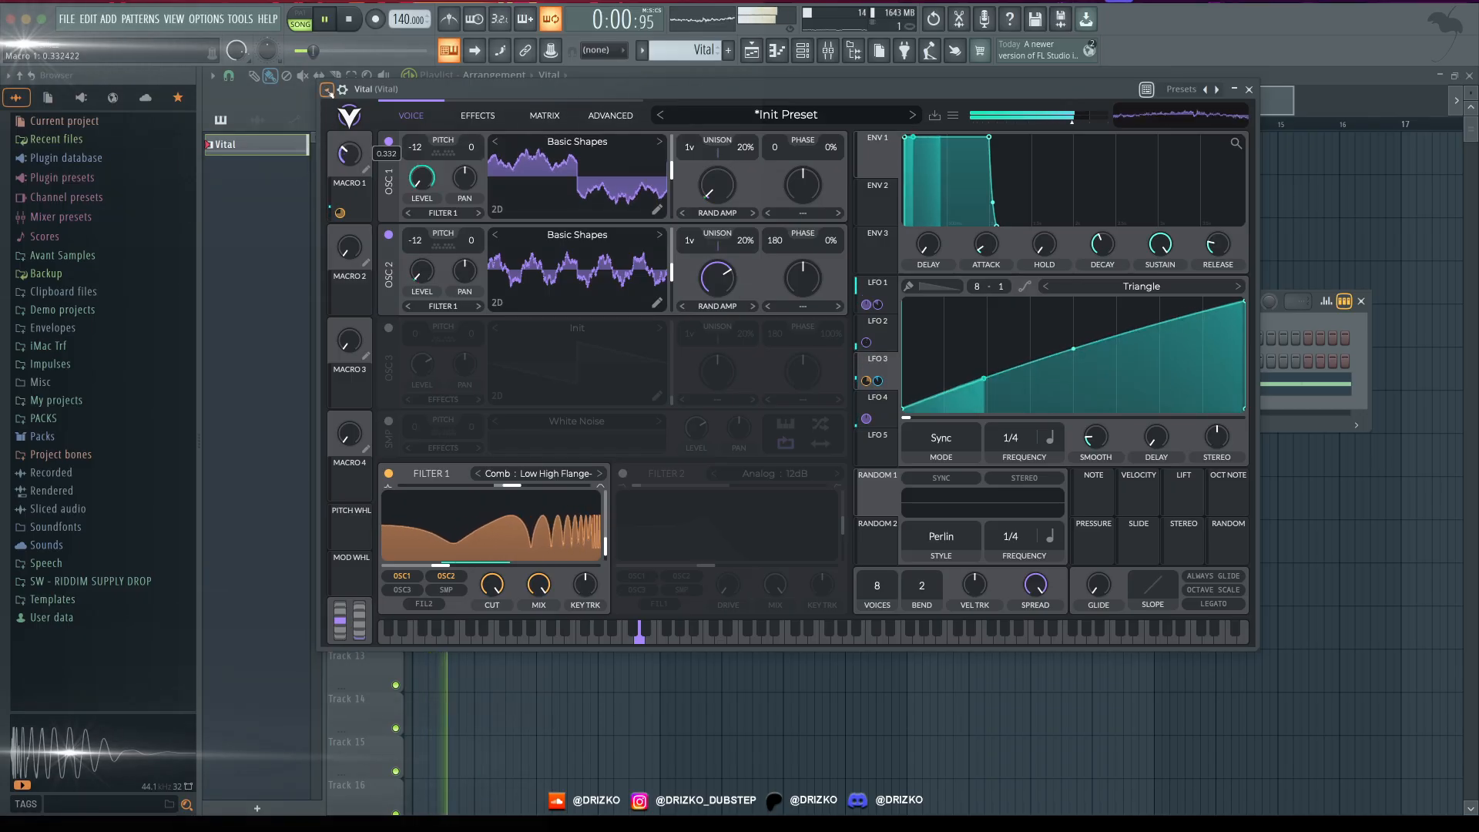
# - Set Oscillator 1's spectral morph type to None and listen to the bass
pyautogui.click(717, 212)
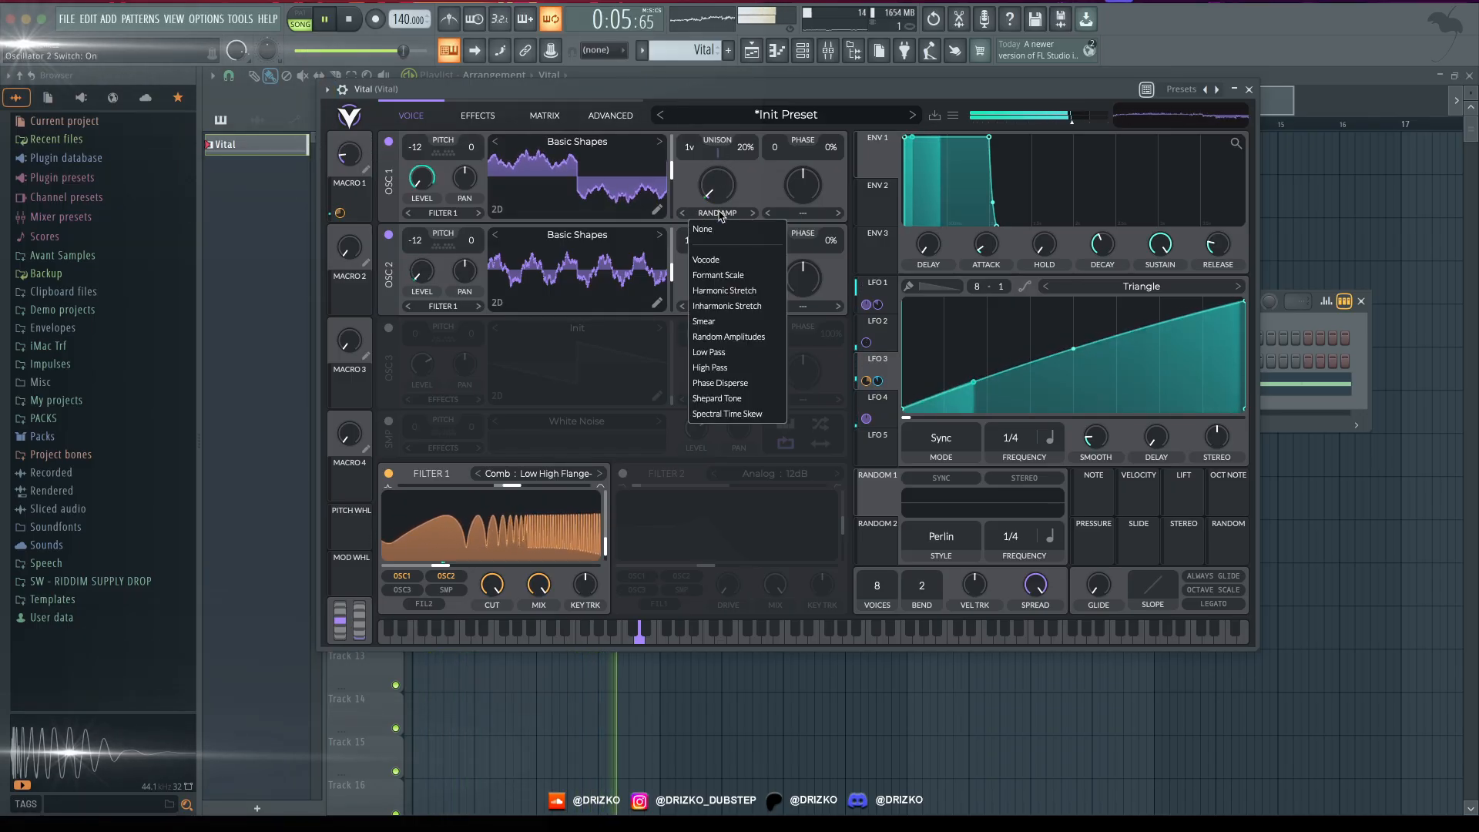
pyautogui.click(719, 226)
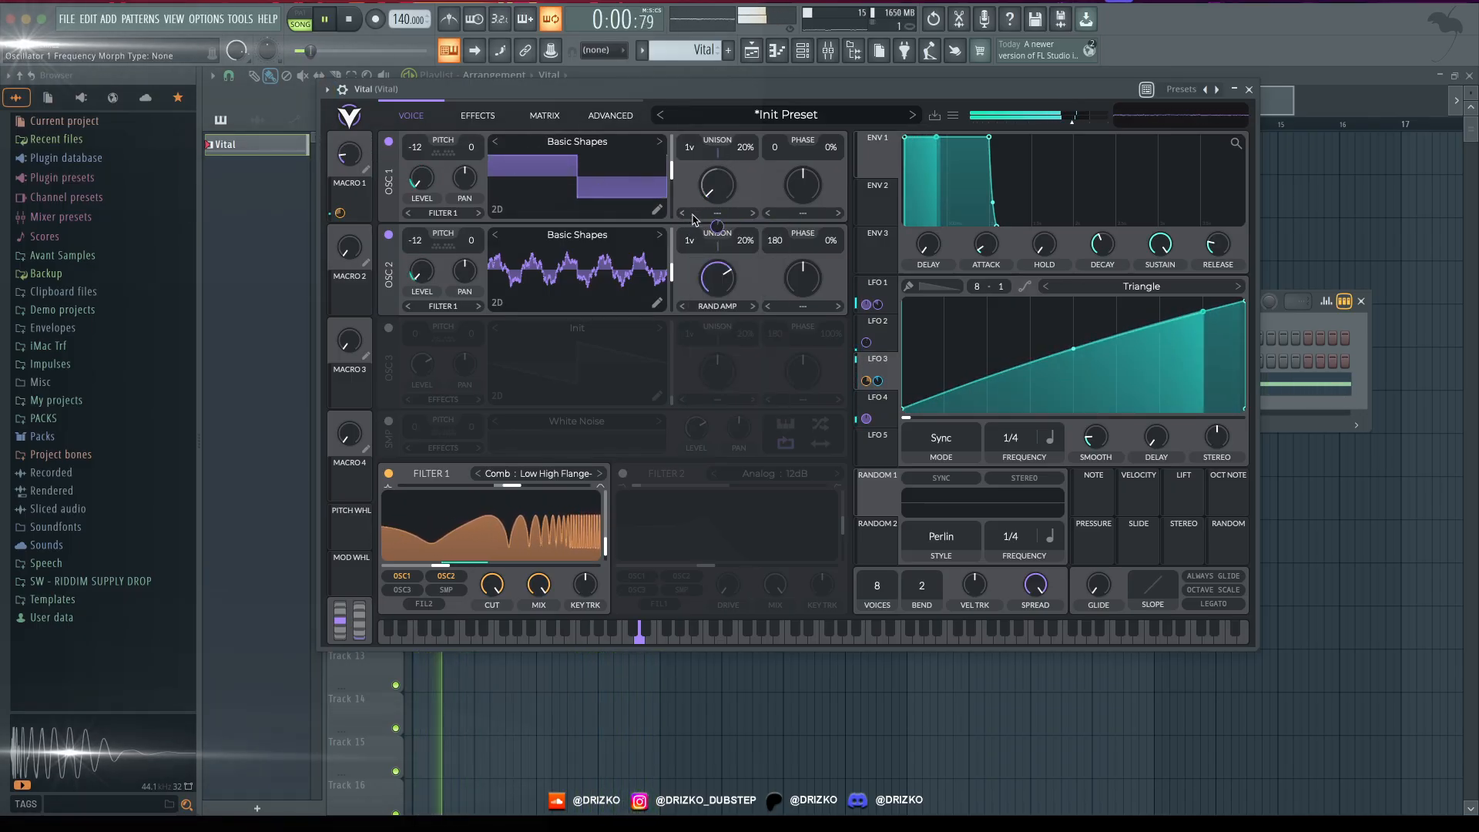
pyautogui.press('space')
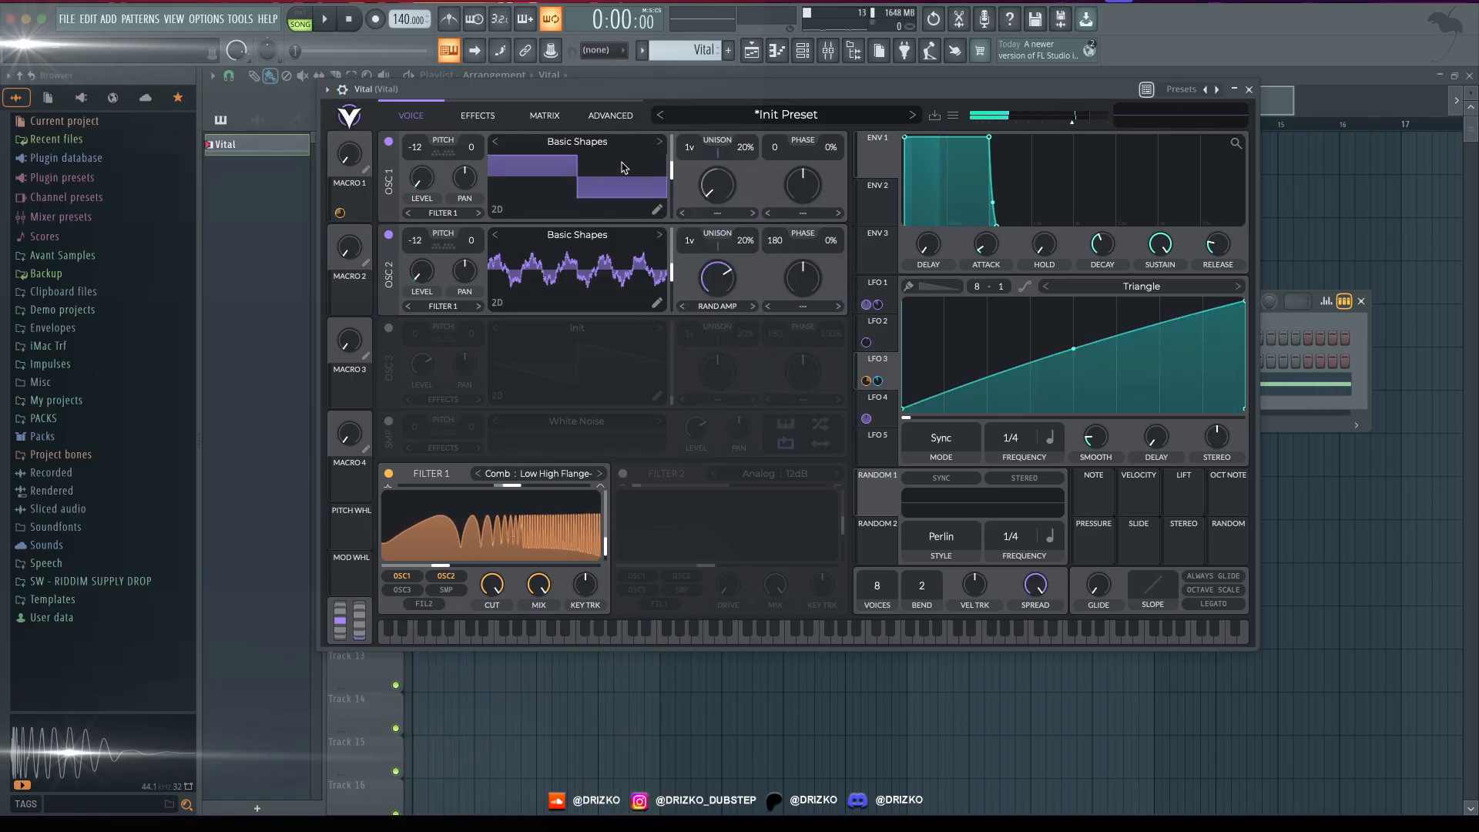
pyautogui.click(718, 213)
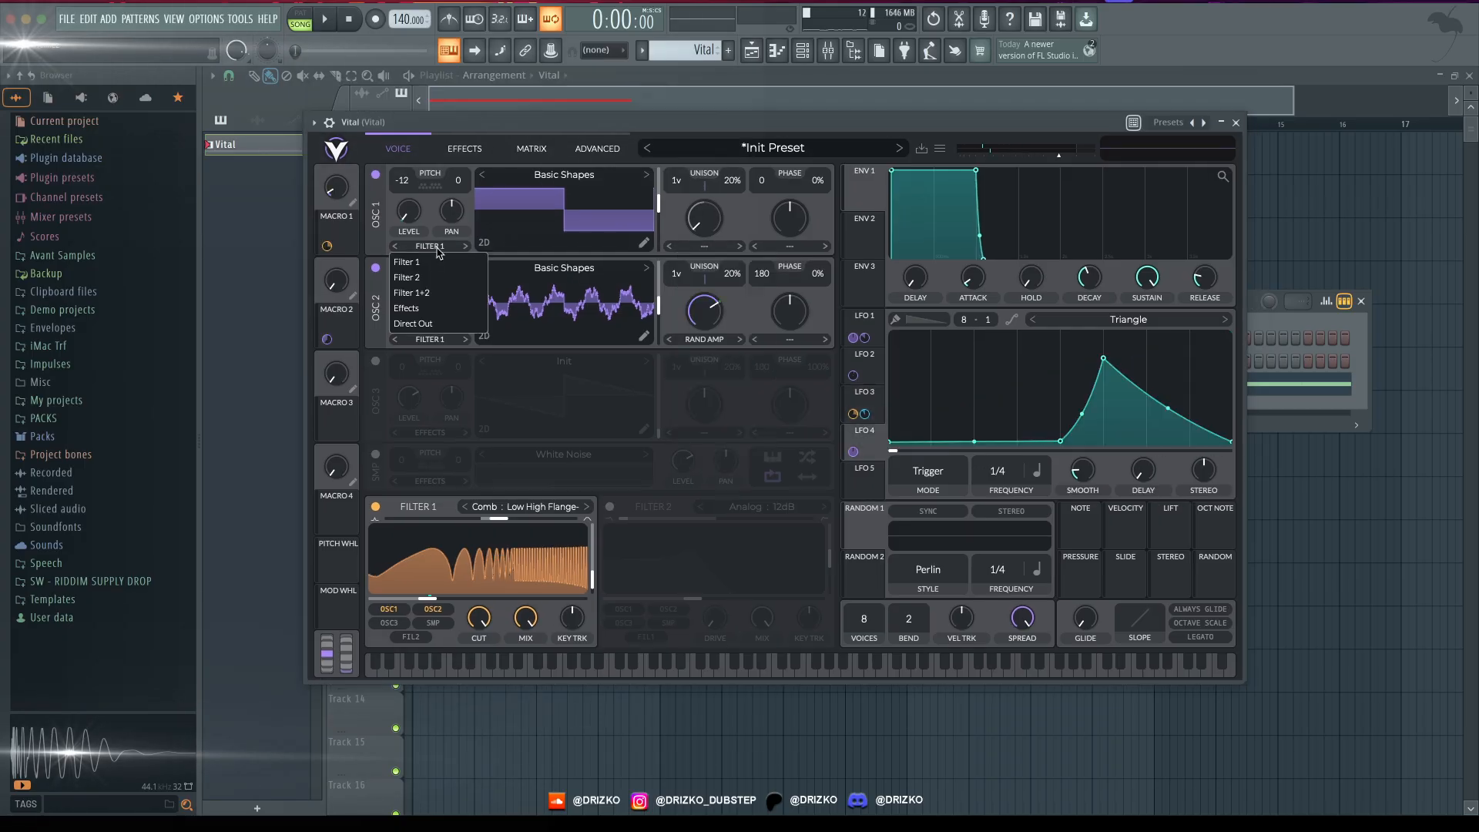
pyautogui.press('space')
pyautogui.click(631, 509)
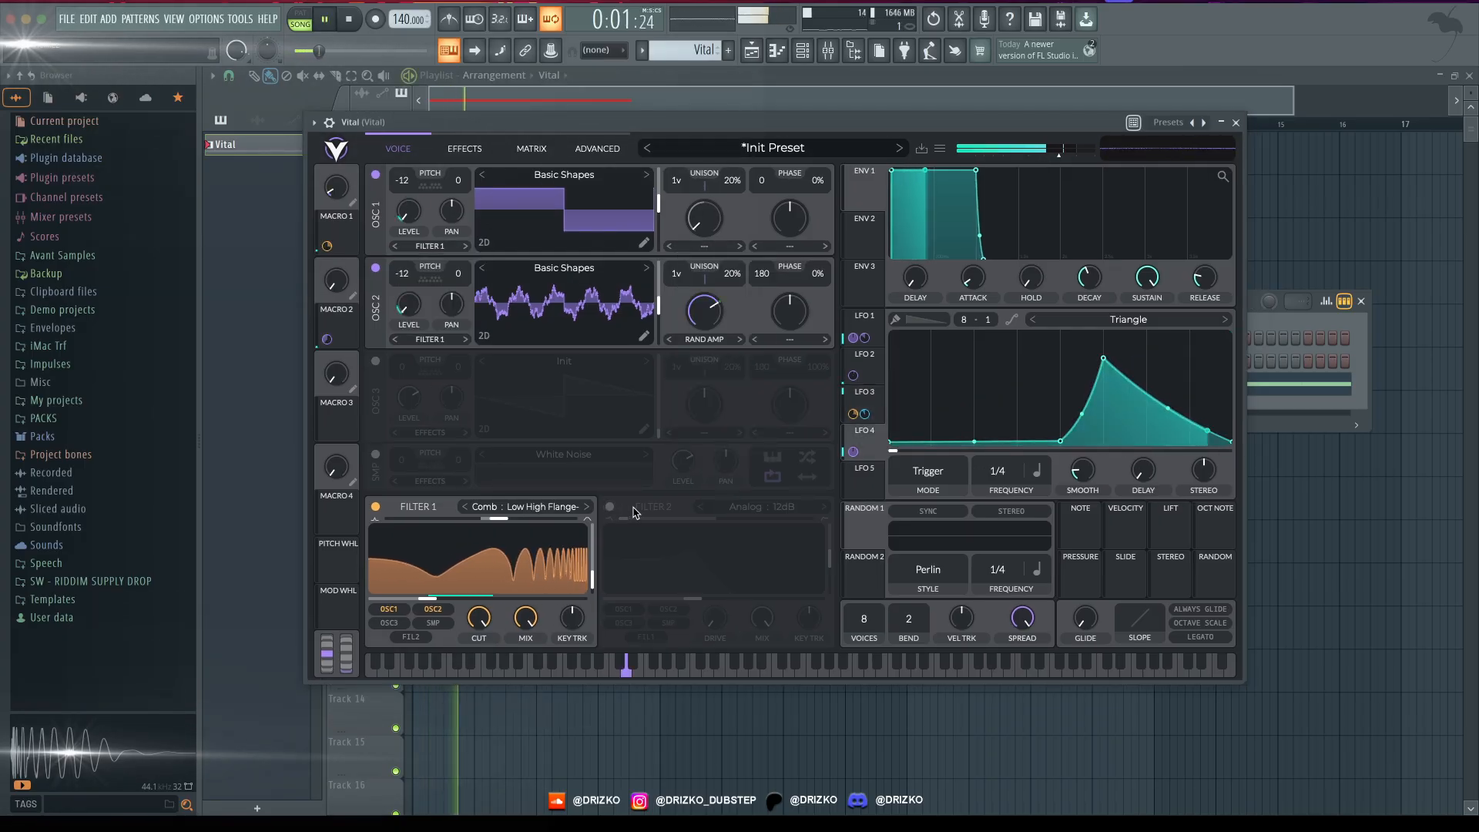
pyautogui.press('space')
# - Route both Oscillator 1 and Oscillator 2 to Filter 1+2
pyautogui.click(447, 246)
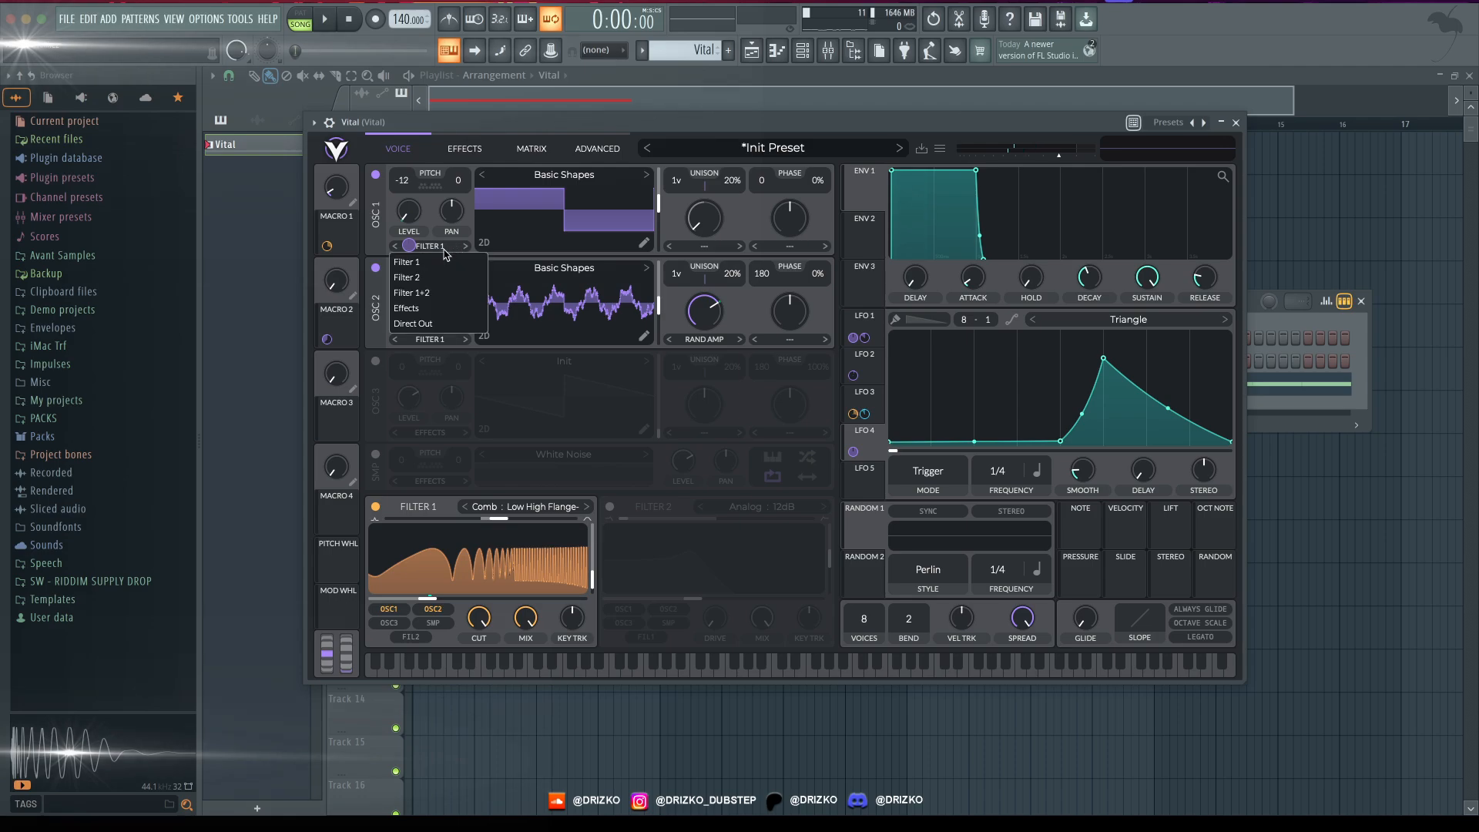
pyautogui.click(434, 294)
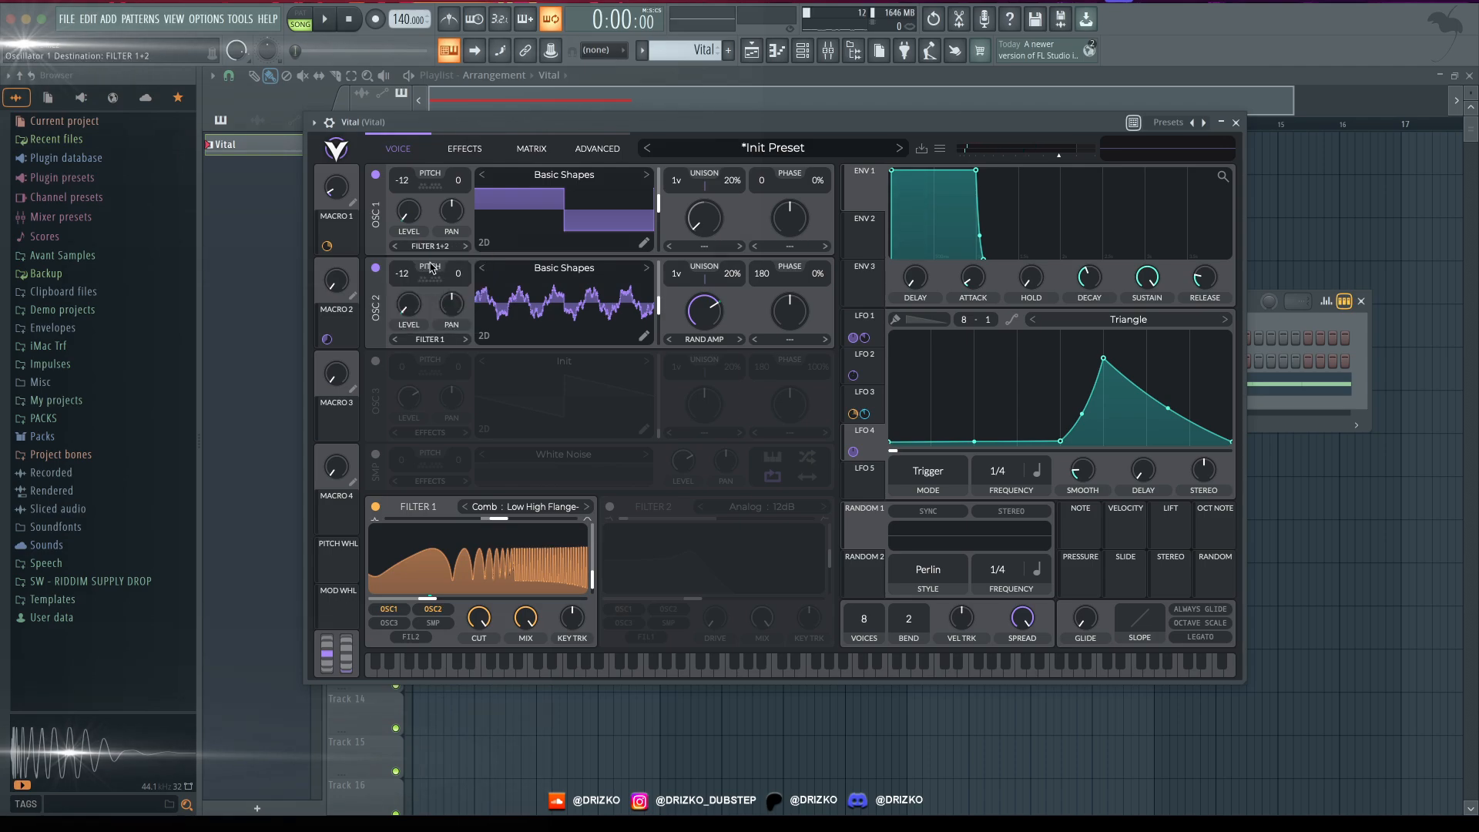
pyautogui.click(436, 342)
pyautogui.click(436, 386)
# - Enable Filter 2 with the Comb Low High Comb model and lower its cutoff by ear during playback
pyautogui.click(609, 506)
pyautogui.click(757, 506)
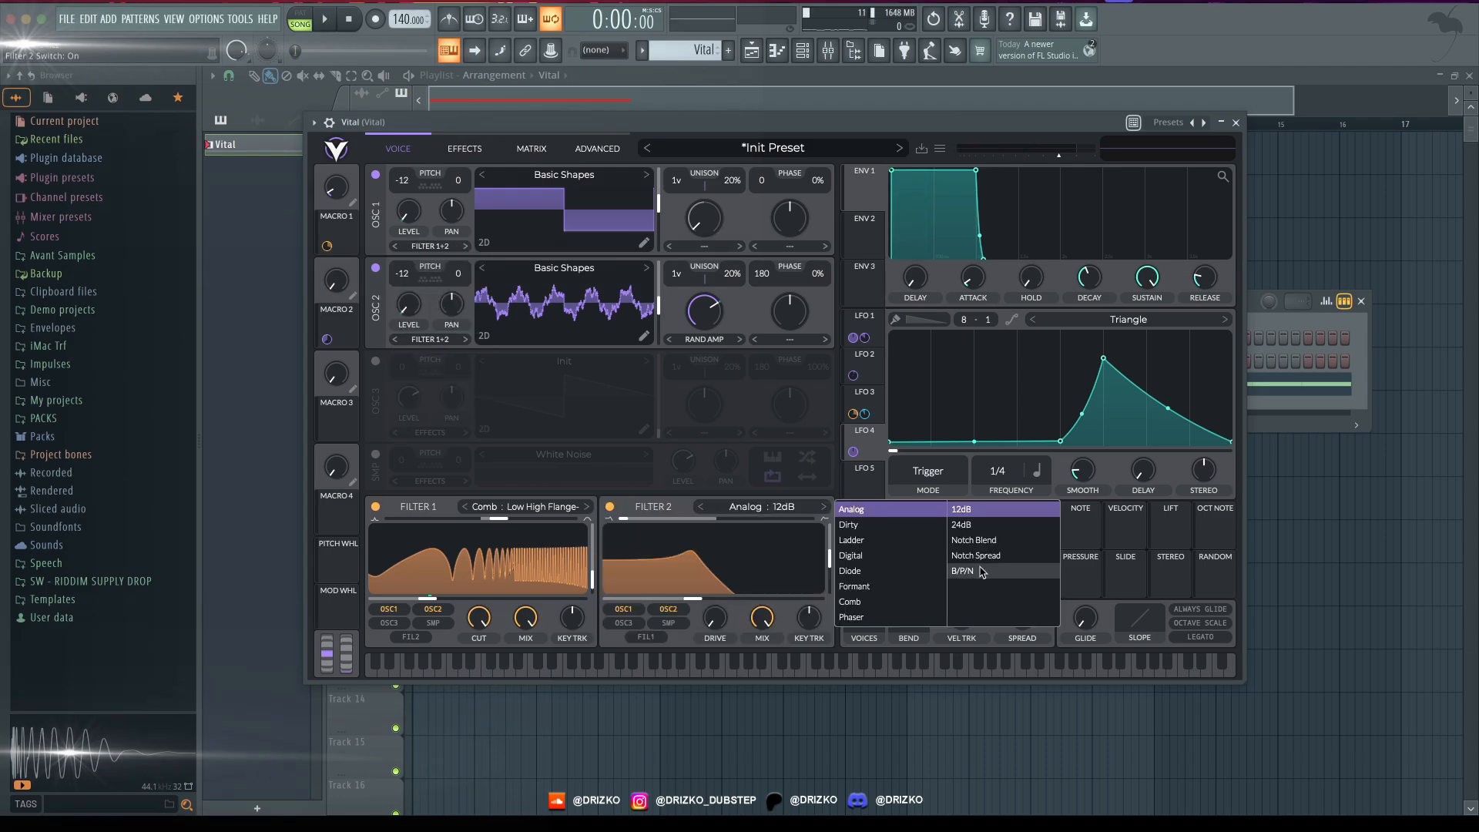
pyautogui.click(850, 601)
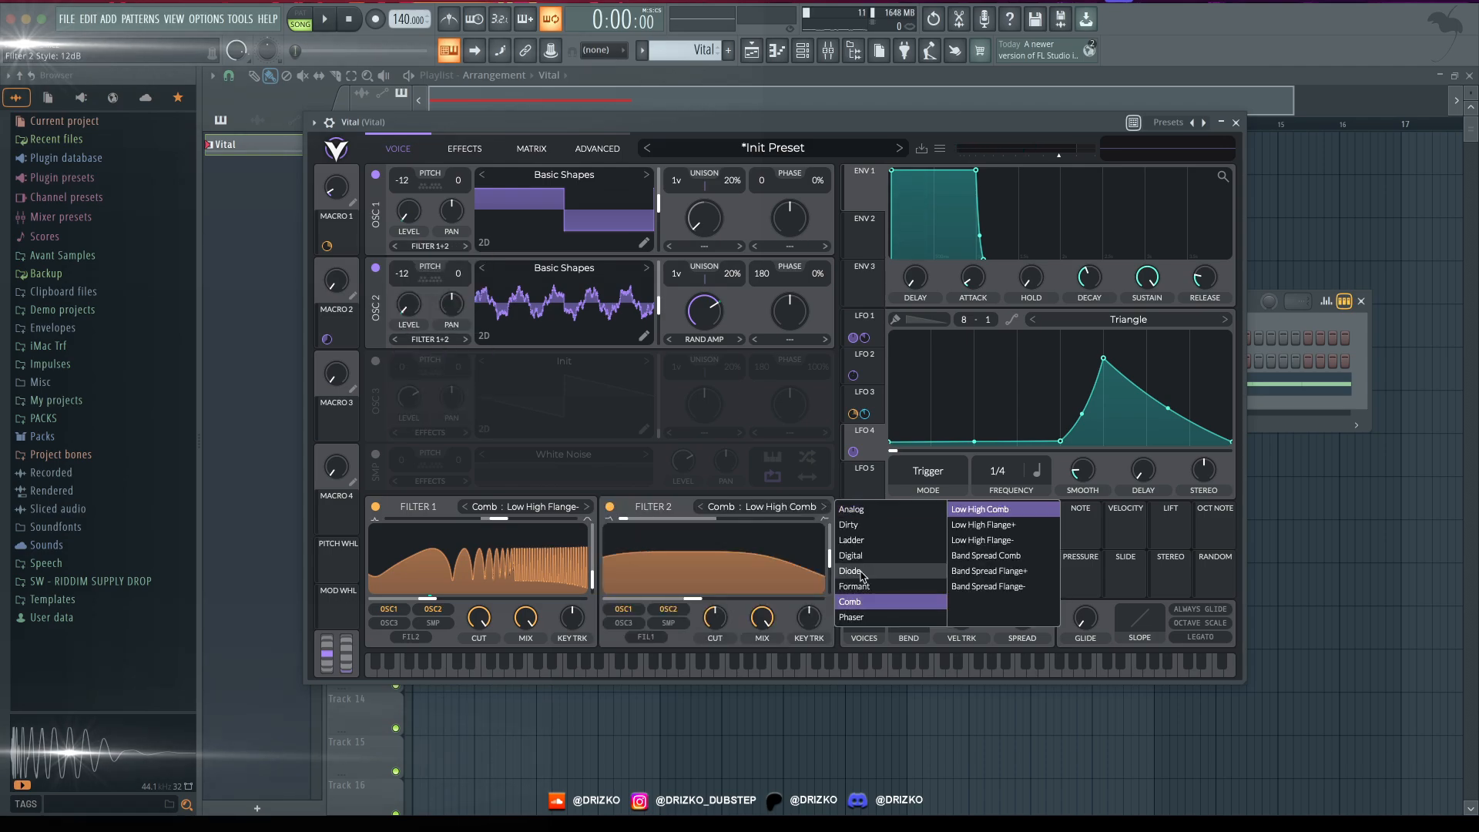
pyautogui.click(1005, 510)
pyautogui.press('space')
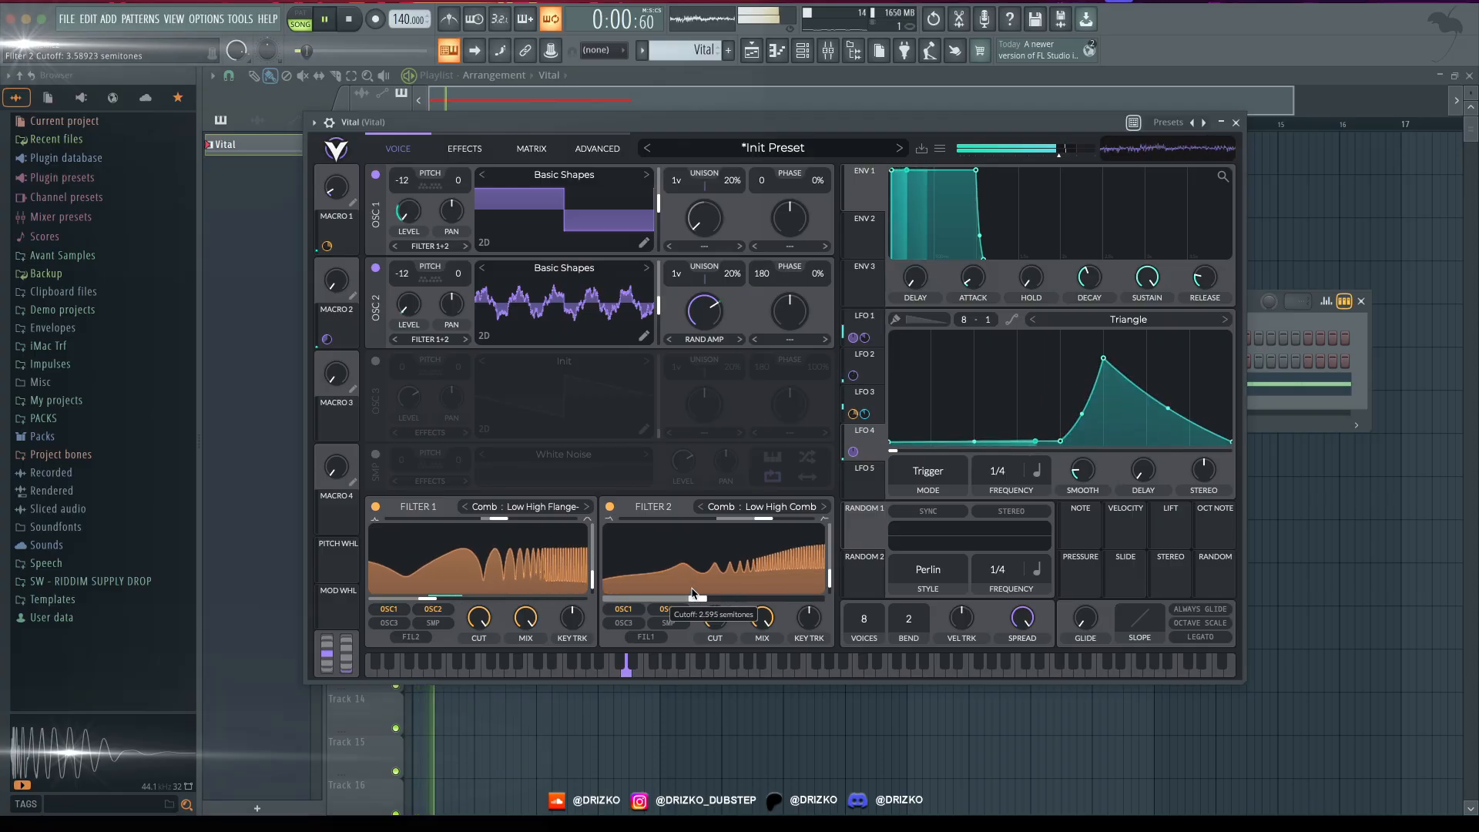
pyautogui.moveTo(691, 598)
pyautogui.mouseDown()
pyautogui.moveTo(645, 597)
pyautogui.moveTo(665, 606)
pyautogui.mouseUp()
pyautogui.press('space')
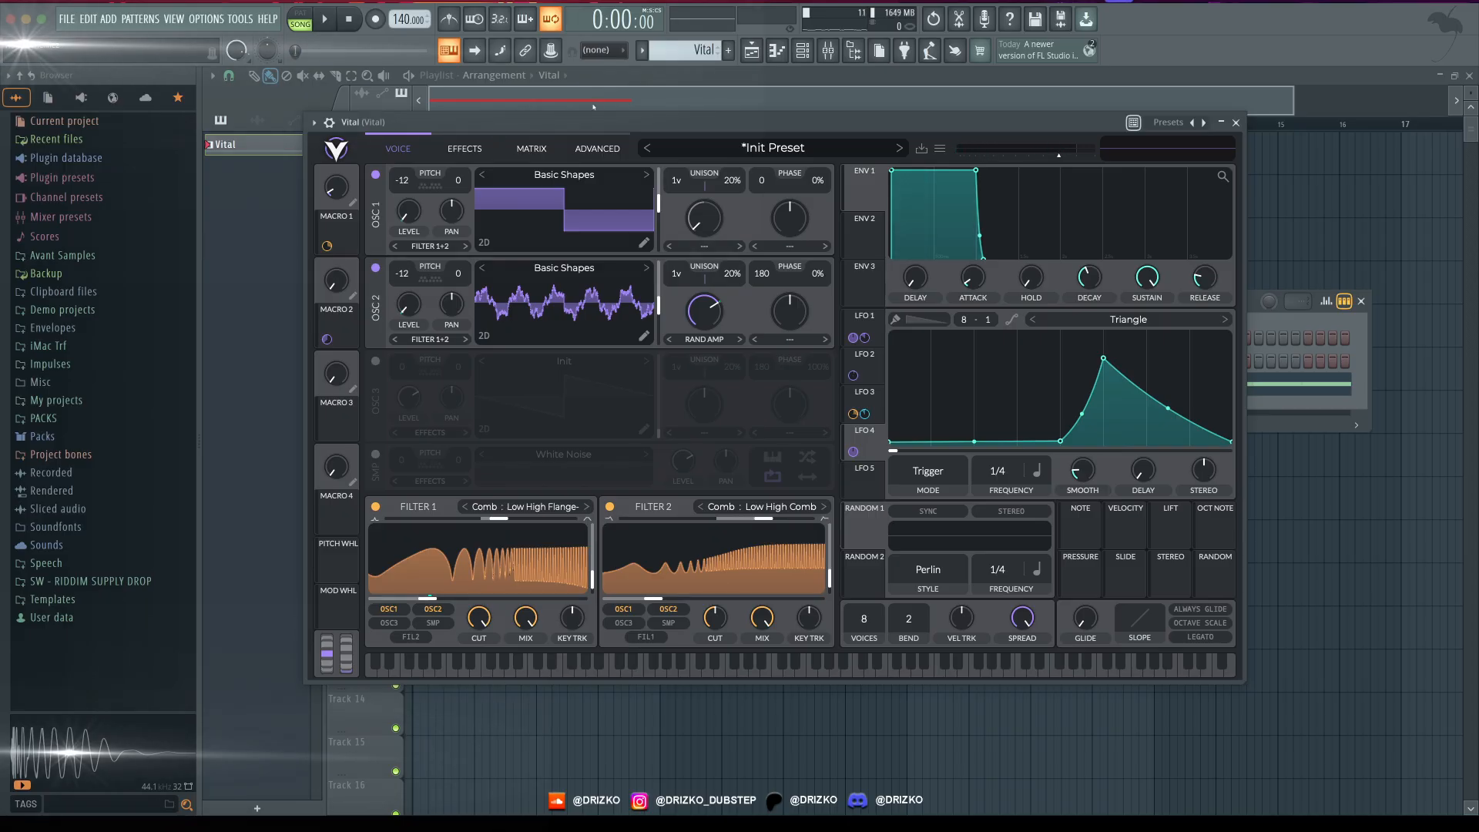
# - Modulate Filter 2's mix with LFO 1, with the base mix at minimum, and audition it
pyautogui.moveTo(603, 122); pyautogui.dragTo(572, 103)
pyautogui.press('space')
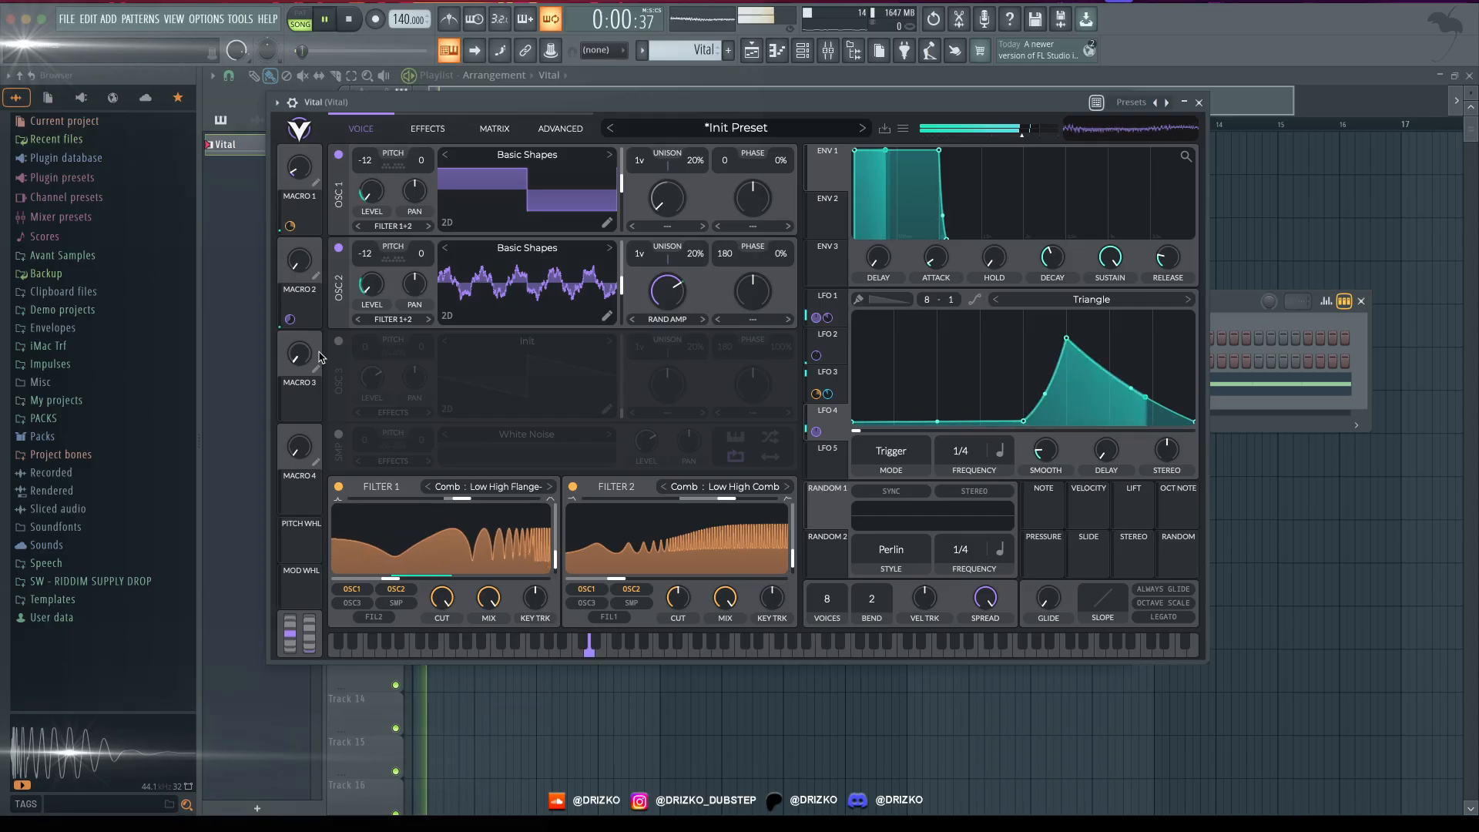
pyautogui.press('space')
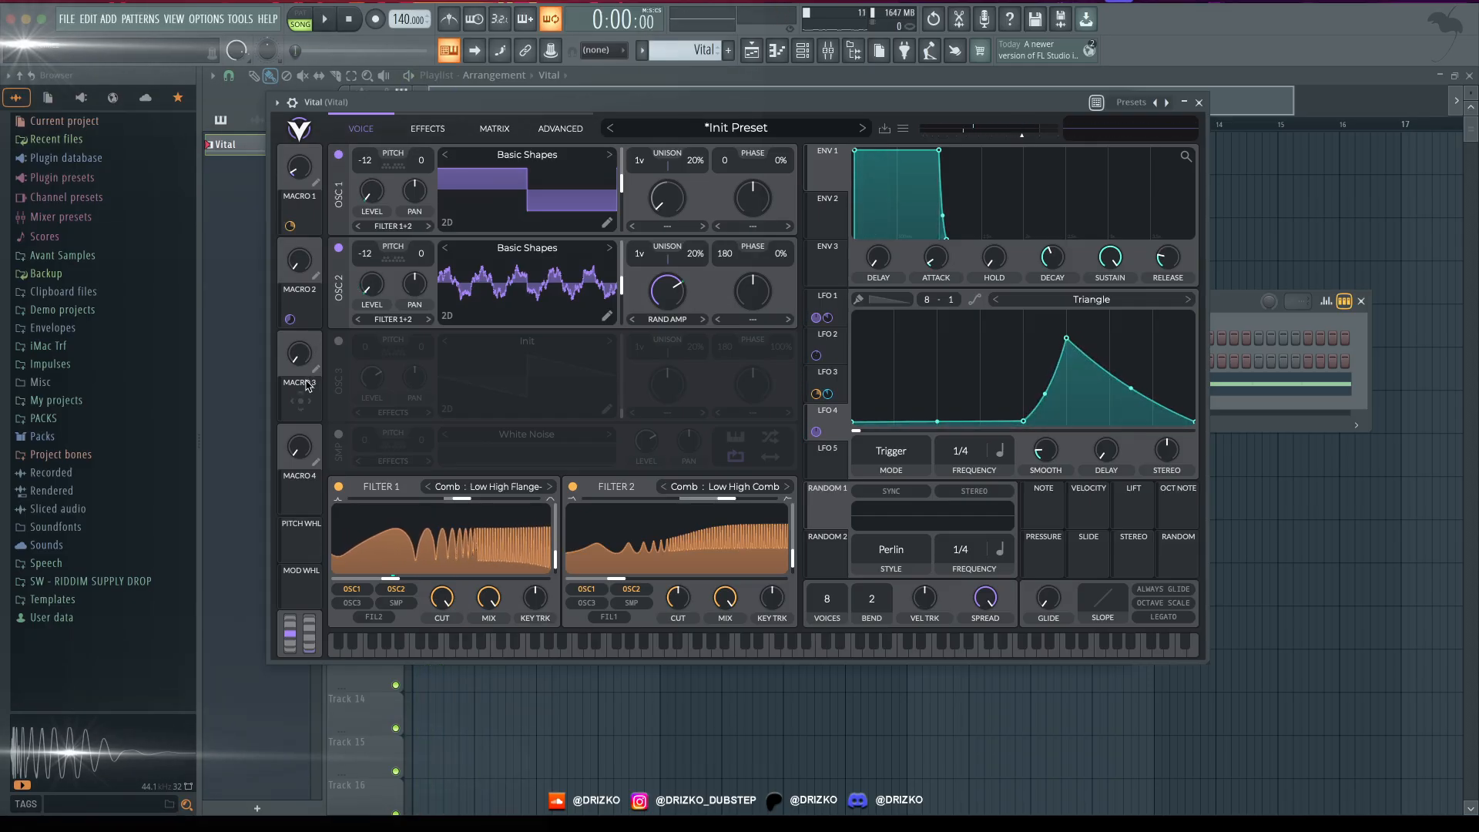
pyautogui.moveTo(306, 386); pyautogui.dragTo(722, 602)
pyautogui.moveTo(845, 328); pyautogui.dragTo(727, 612)
pyautogui.press('space')
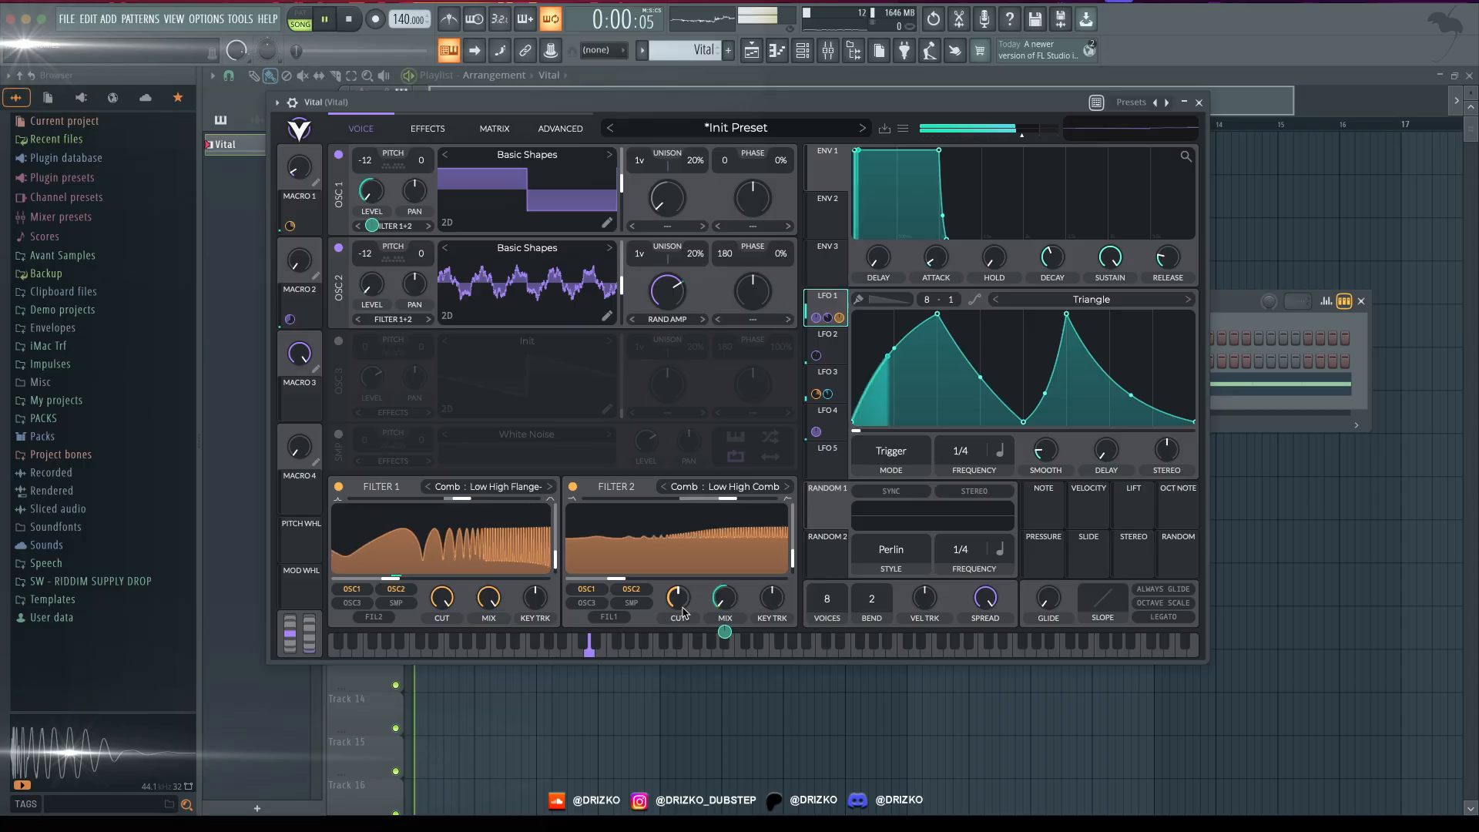
pyautogui.press('space')
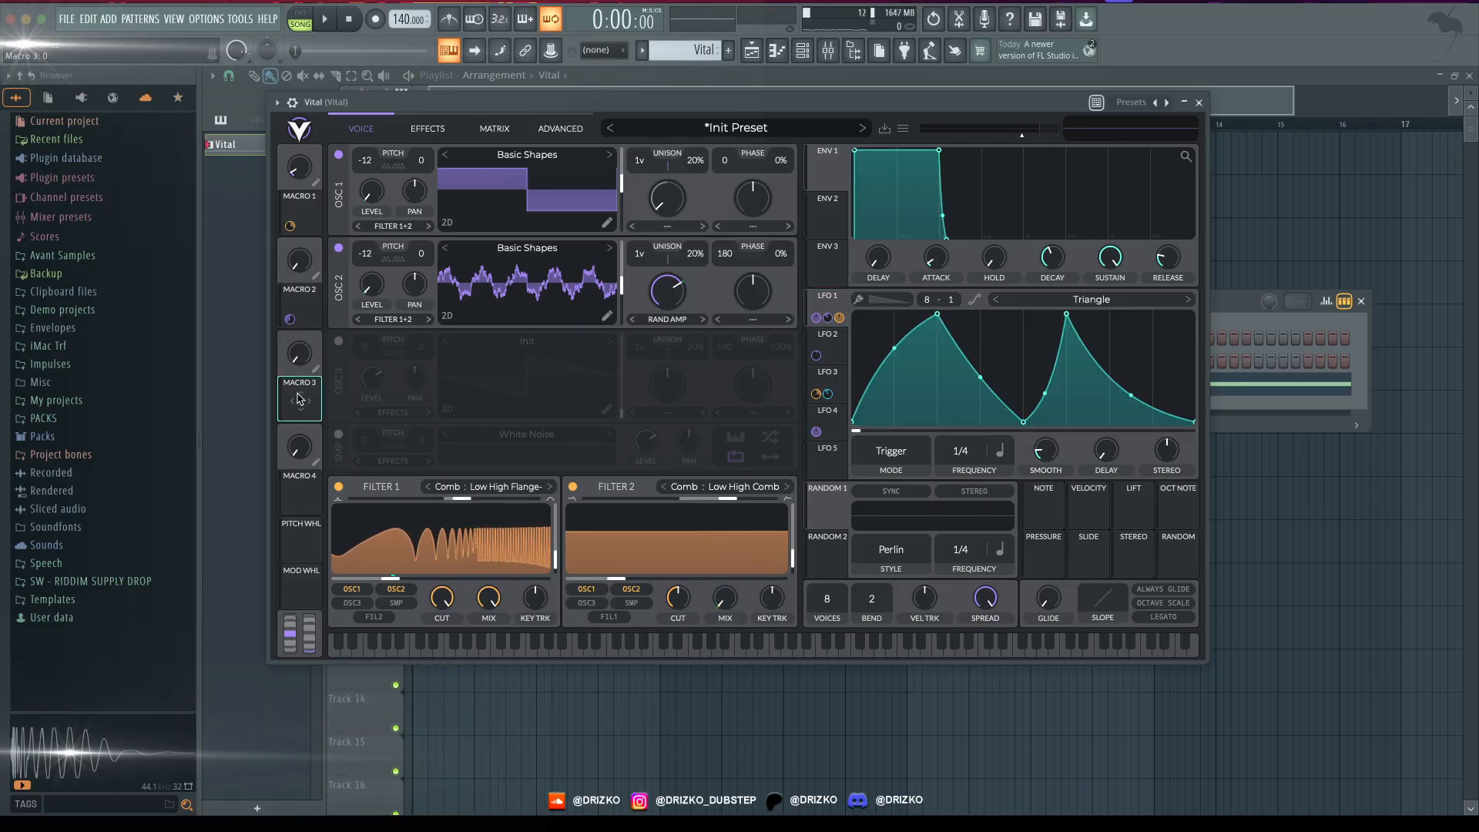
# - Assign Macro 3 to Filter 2's cutoff with an amount of about 8.17 and audition the macro
pyautogui.moveTo(300, 398); pyautogui.dragTo(614, 577)
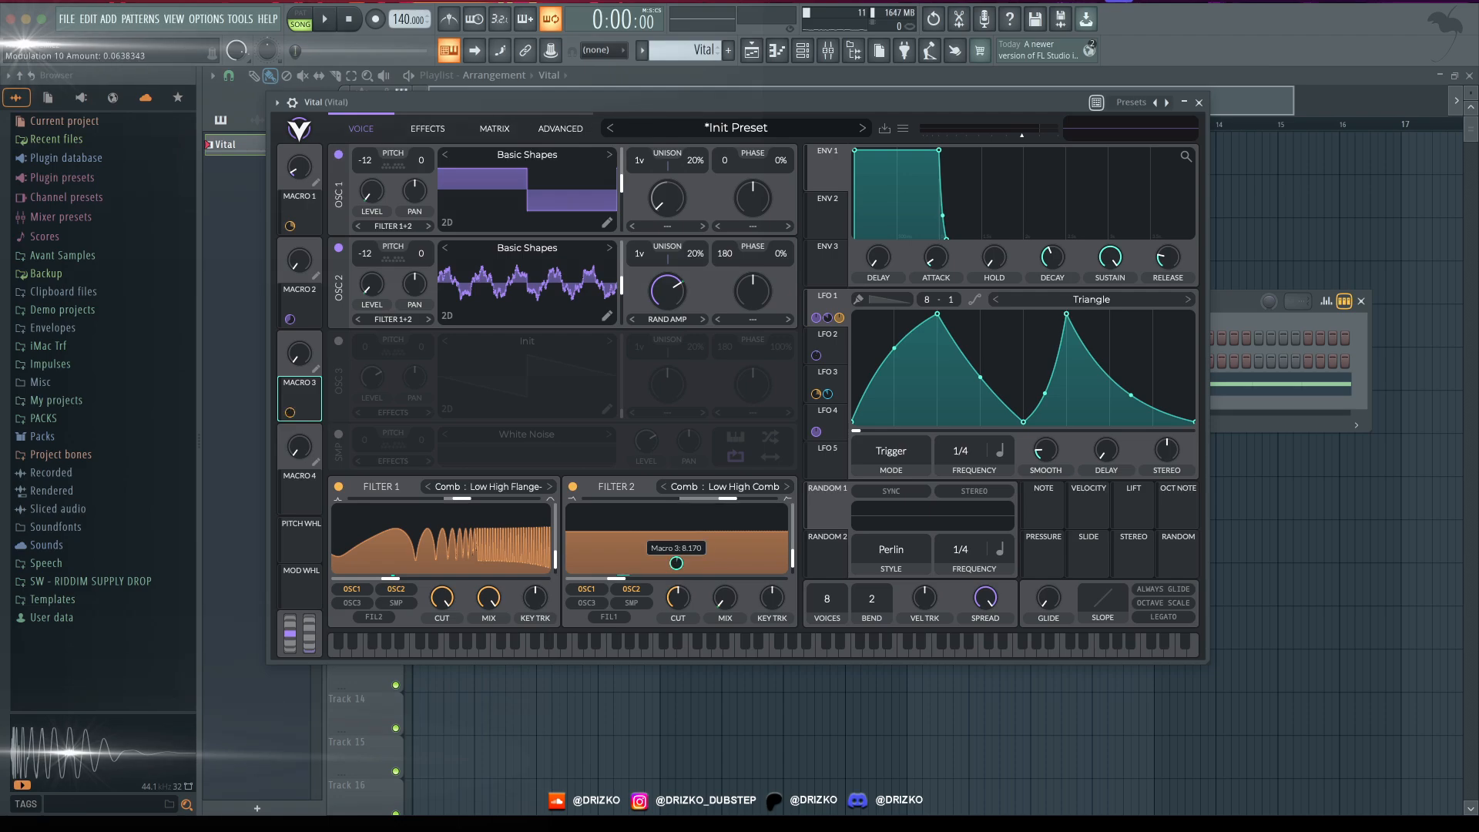
pyautogui.press('space')
pyautogui.moveTo(300, 352); pyautogui.dragTo(327, 336)
pyautogui.press('space')
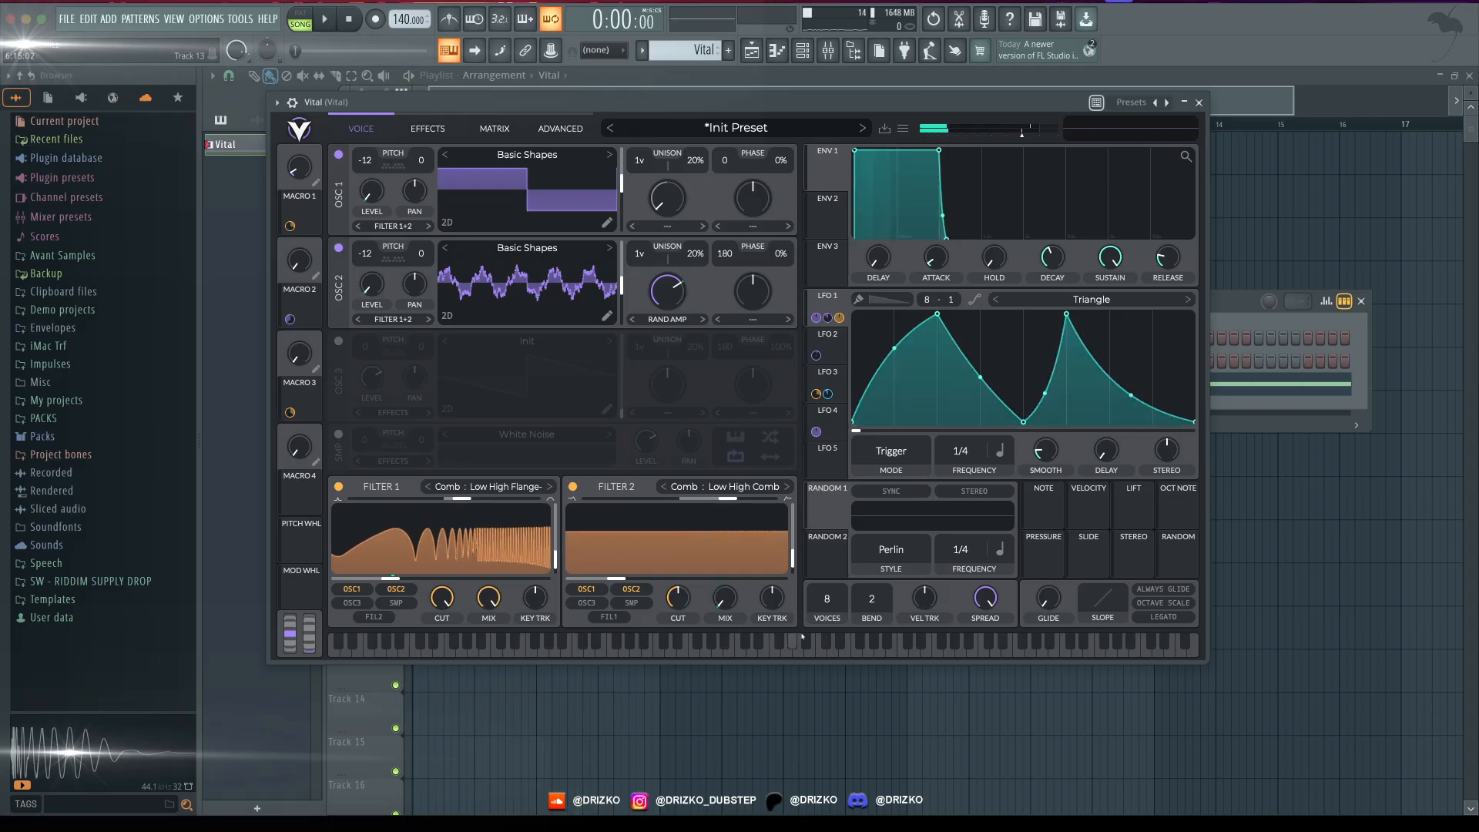
# - Close the synth and load OTT in the first effect slot of the Vital mixer track
pyautogui.moveTo(851, 109); pyautogui.dragTo(888, 116)
pyautogui.press('Escape')
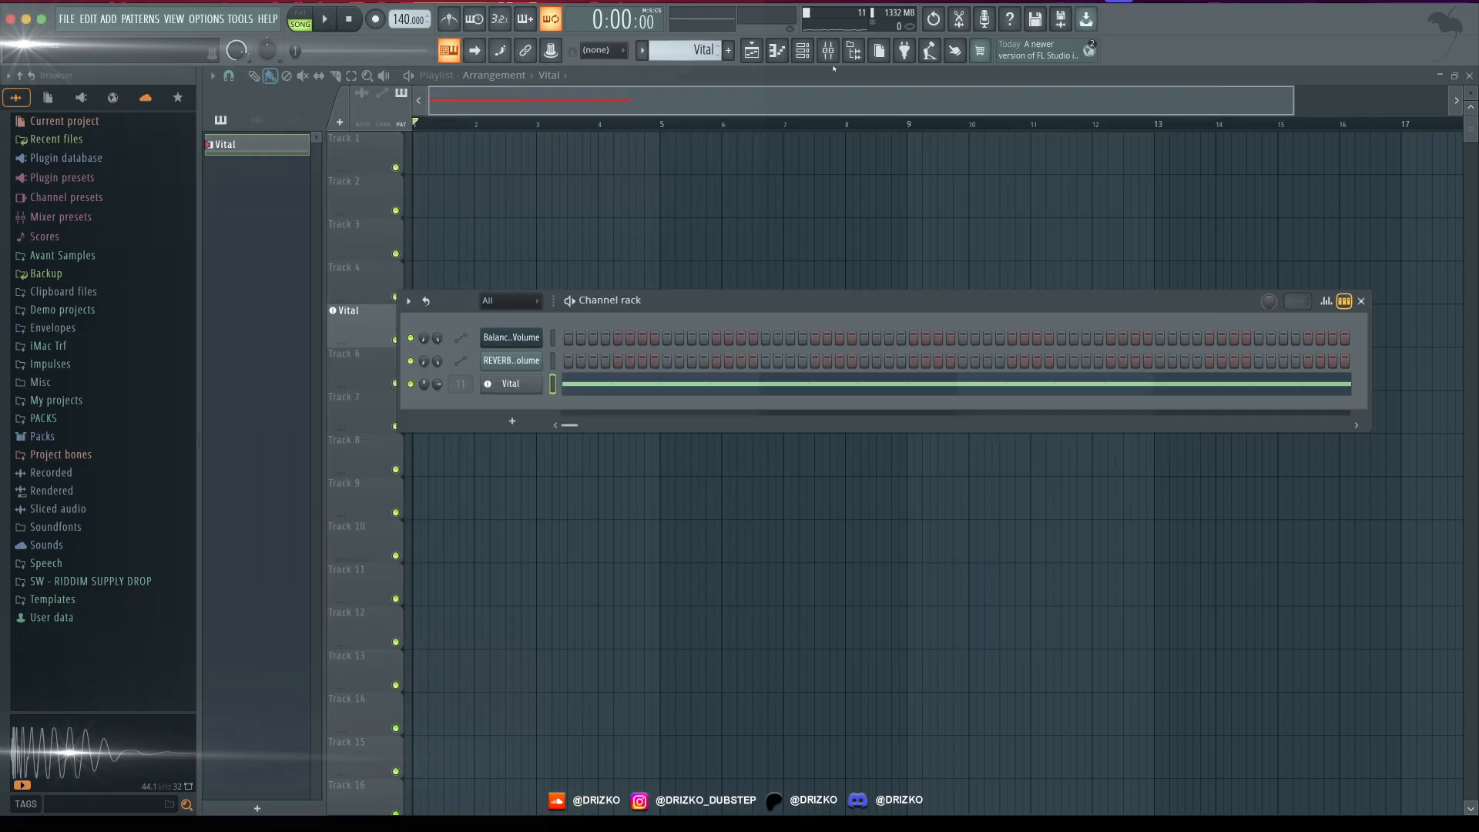
pyautogui.click(828, 51)
pyautogui.moveTo(550, 158); pyautogui.dragTo(521, 198)
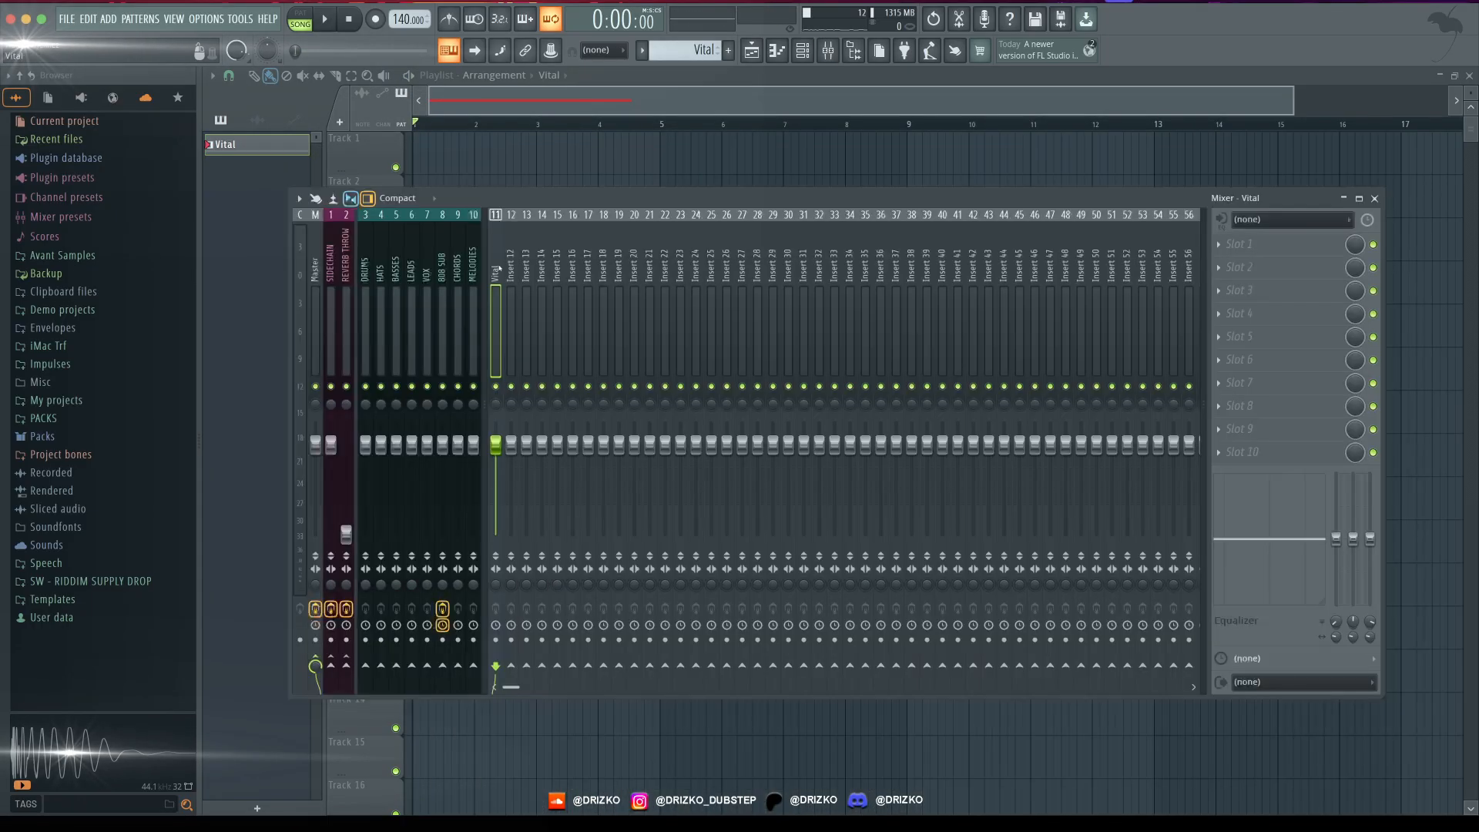
pyautogui.click(1229, 247)
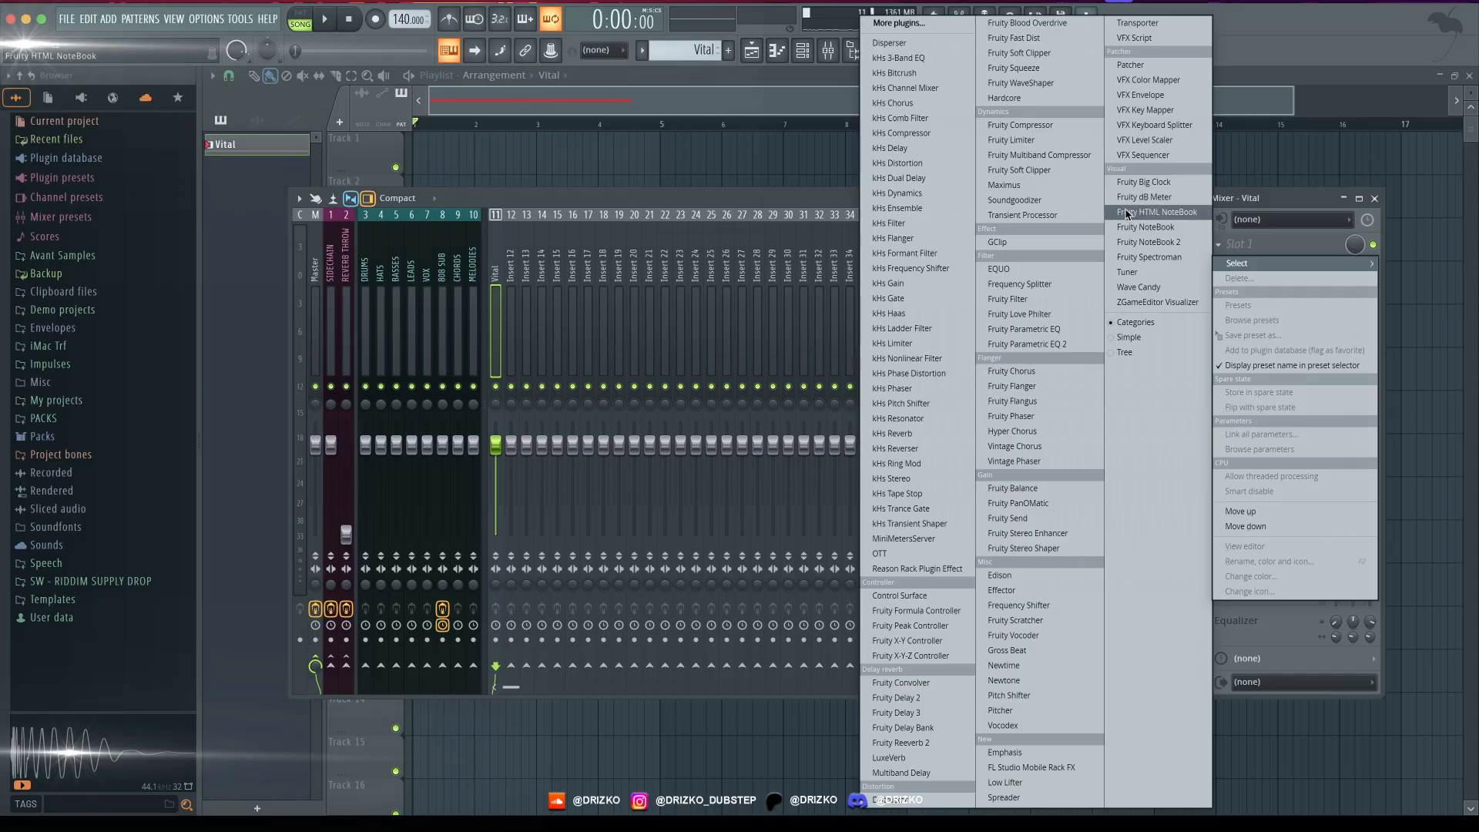
pyautogui.click(880, 553)
# - Set OTT's depth to 55 % and adjust its output gain by ear during playback
pyautogui.press('space')
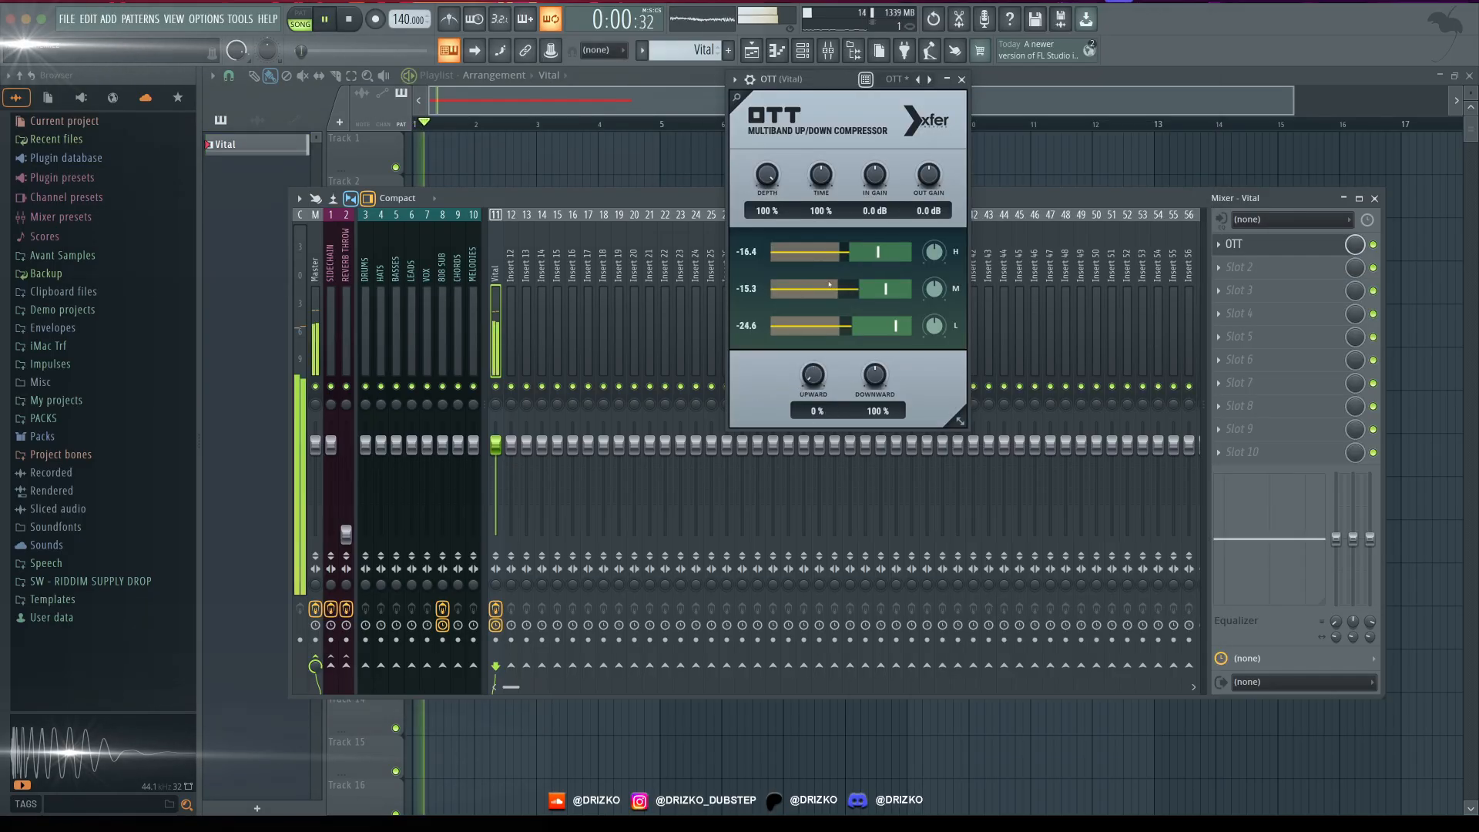
pyautogui.moveTo(764, 210); pyautogui.dragTo(754, 231)
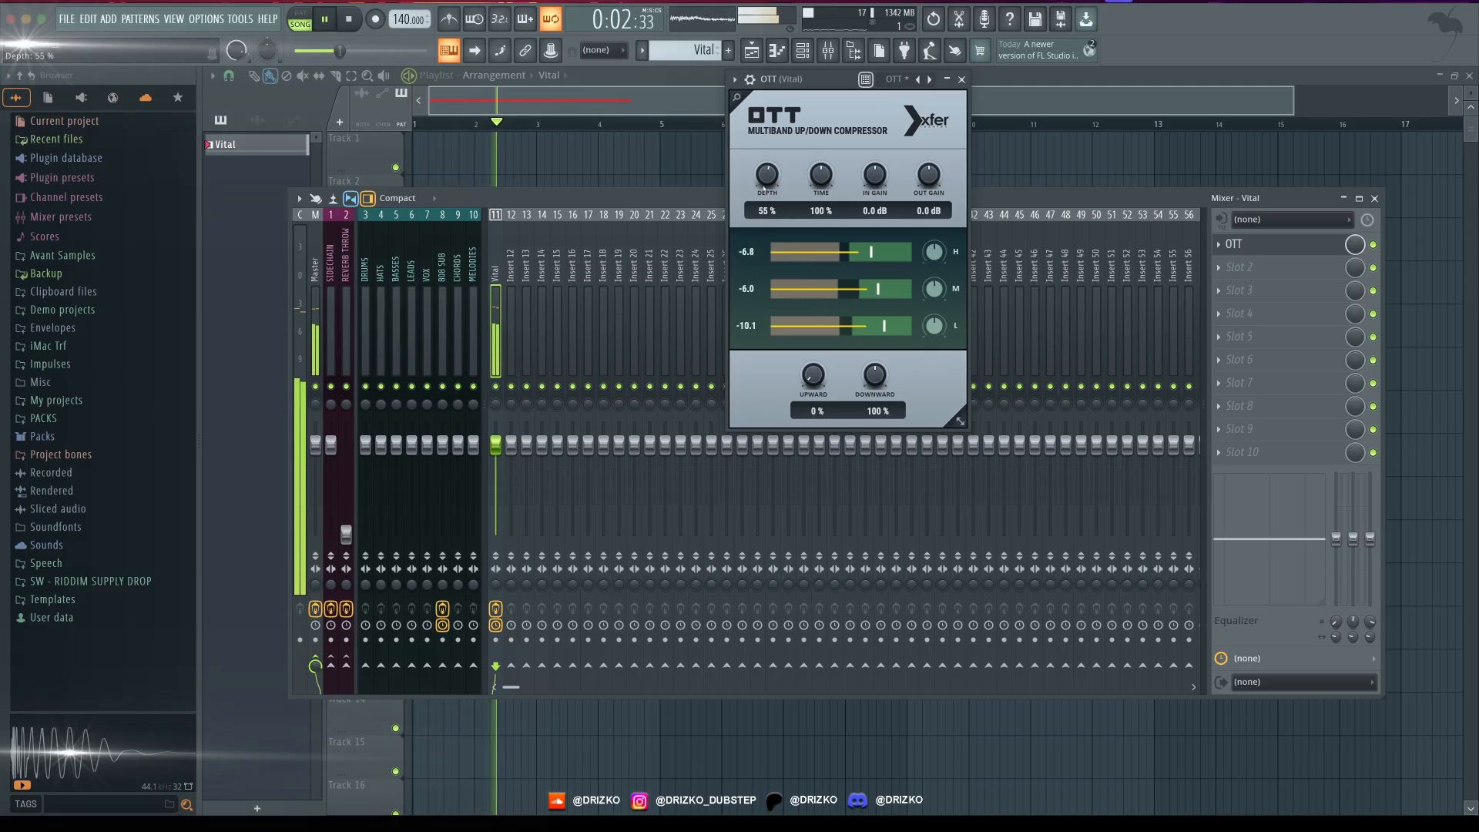
pyautogui.moveTo(929, 183); pyautogui.dragTo(935, 173)
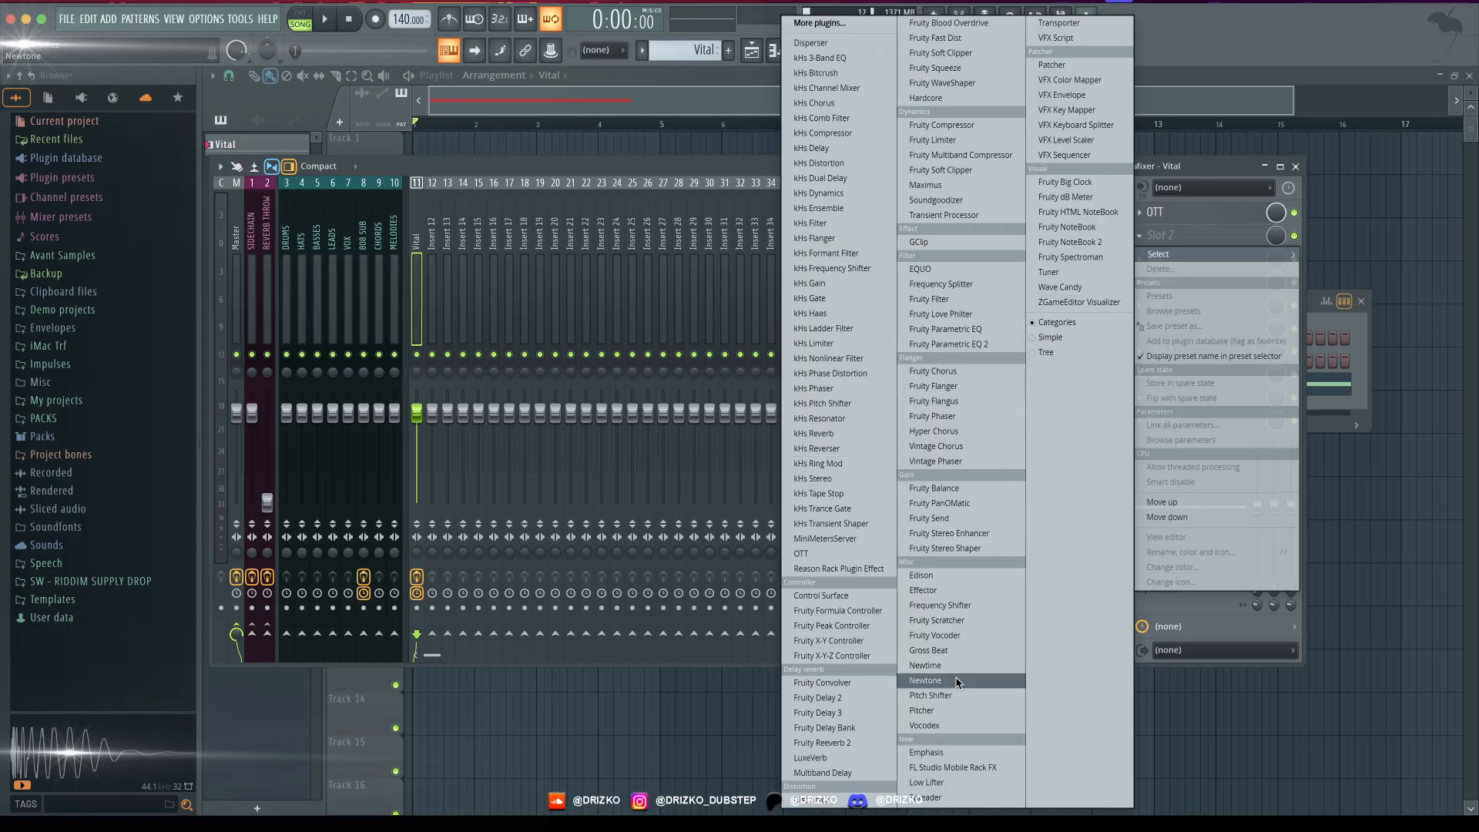
# - Load Patcher in the second effect slot, add Fruity Reeverb 2 to its map, and open the reverb
pyautogui.click(1051, 65)
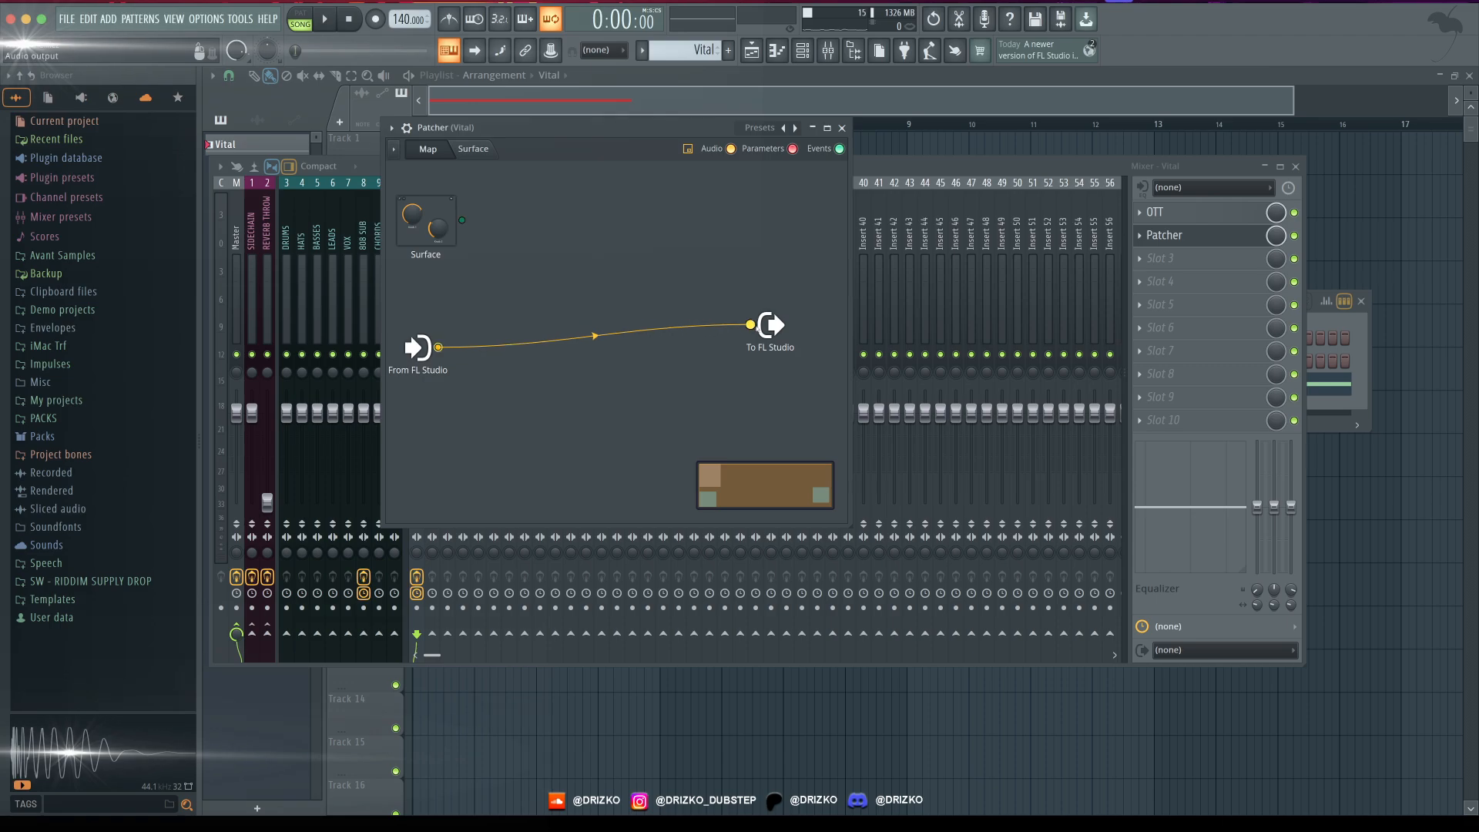
pyautogui.moveTo(759, 325); pyautogui.dragTo(754, 411)
pyautogui.rightClick(565, 276)
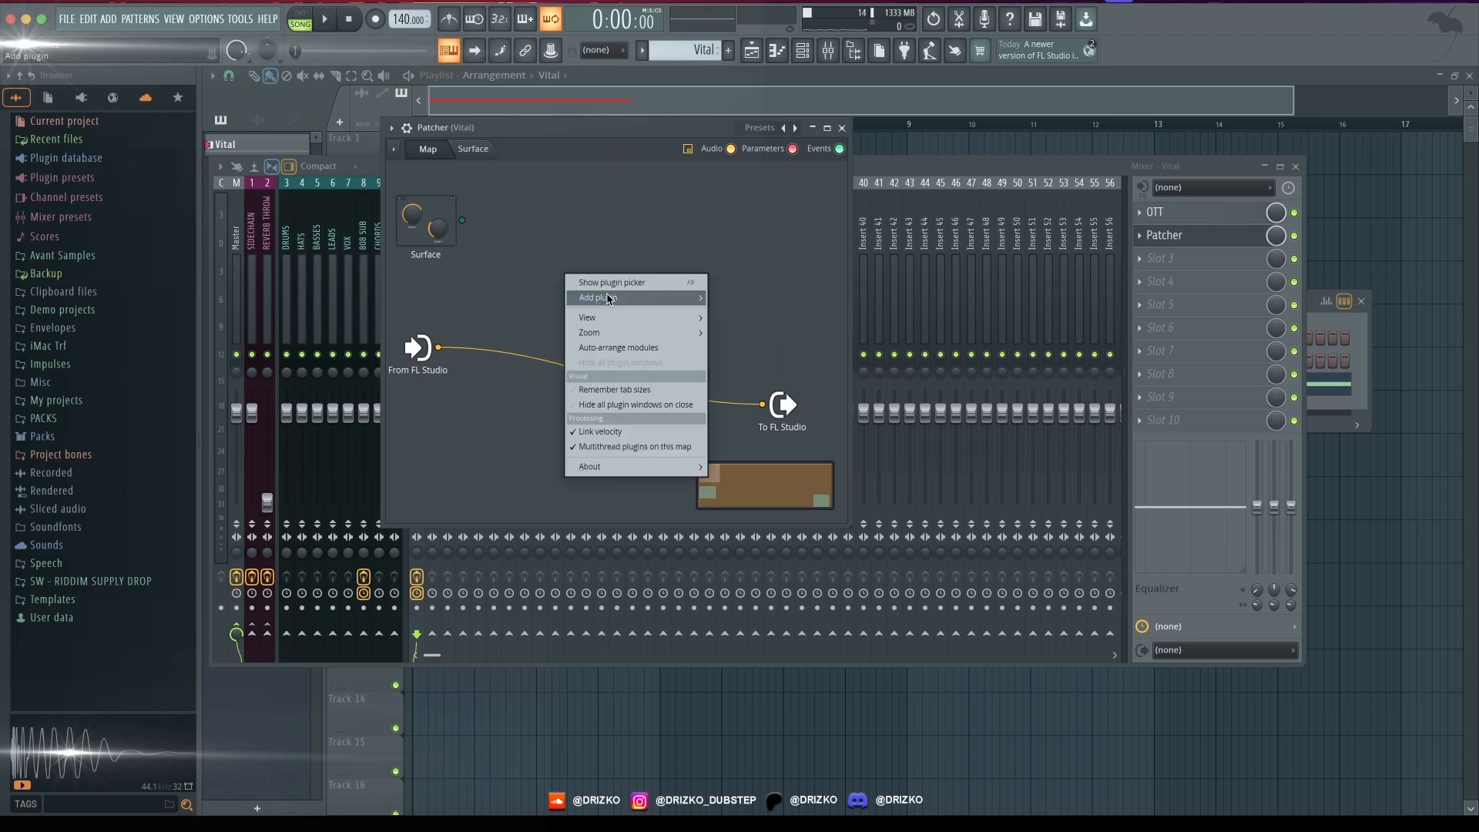
pyautogui.moveTo(611, 318)
pyautogui.click(738, 378)
pyautogui.doubleClick(576, 290)
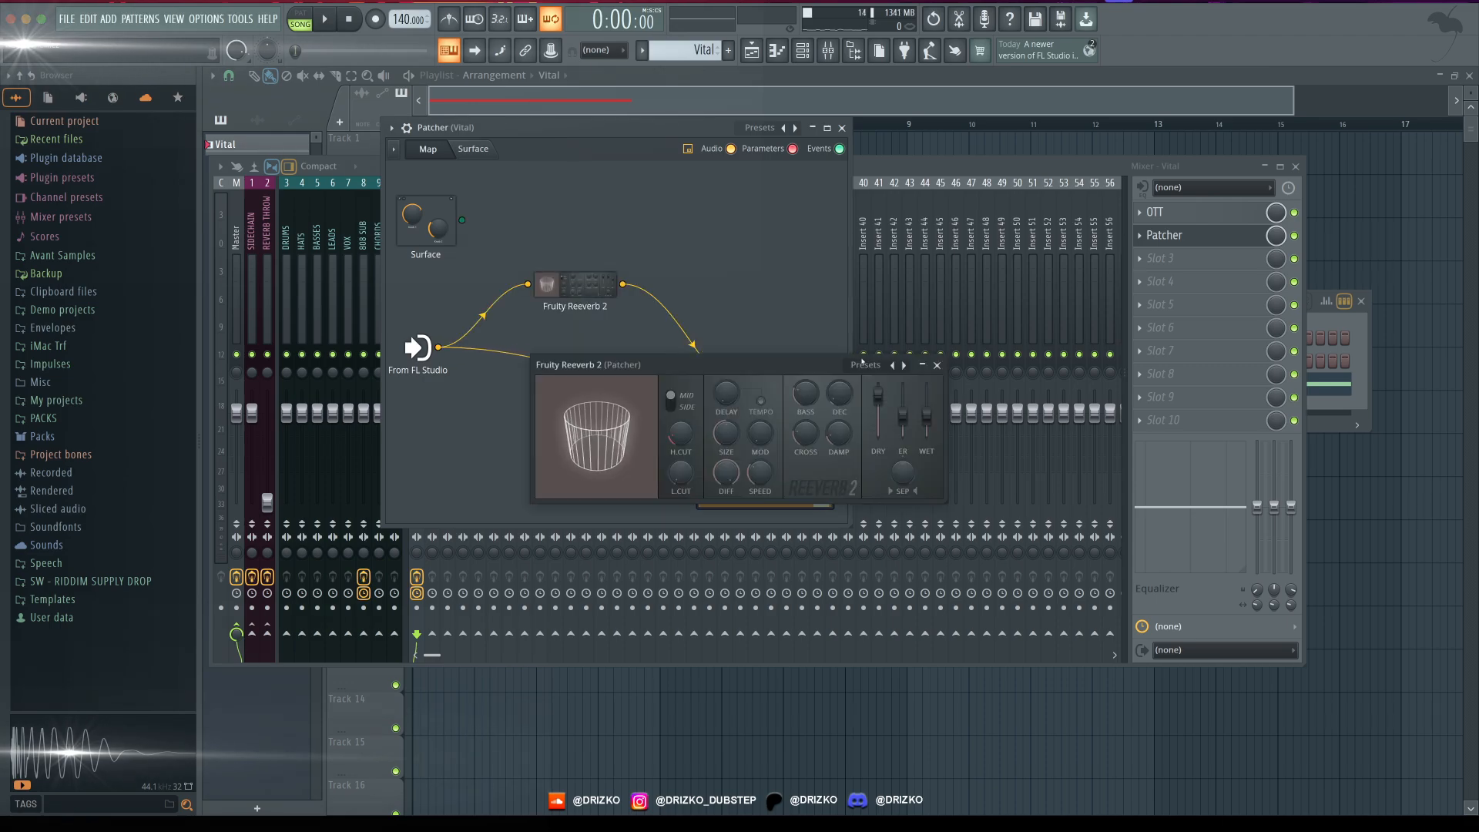
# - Raise the reverb's wet level to maximum and remove the direct connection from the Patcher input to its output
pyautogui.moveTo(926, 409); pyautogui.dragTo(926, 385)
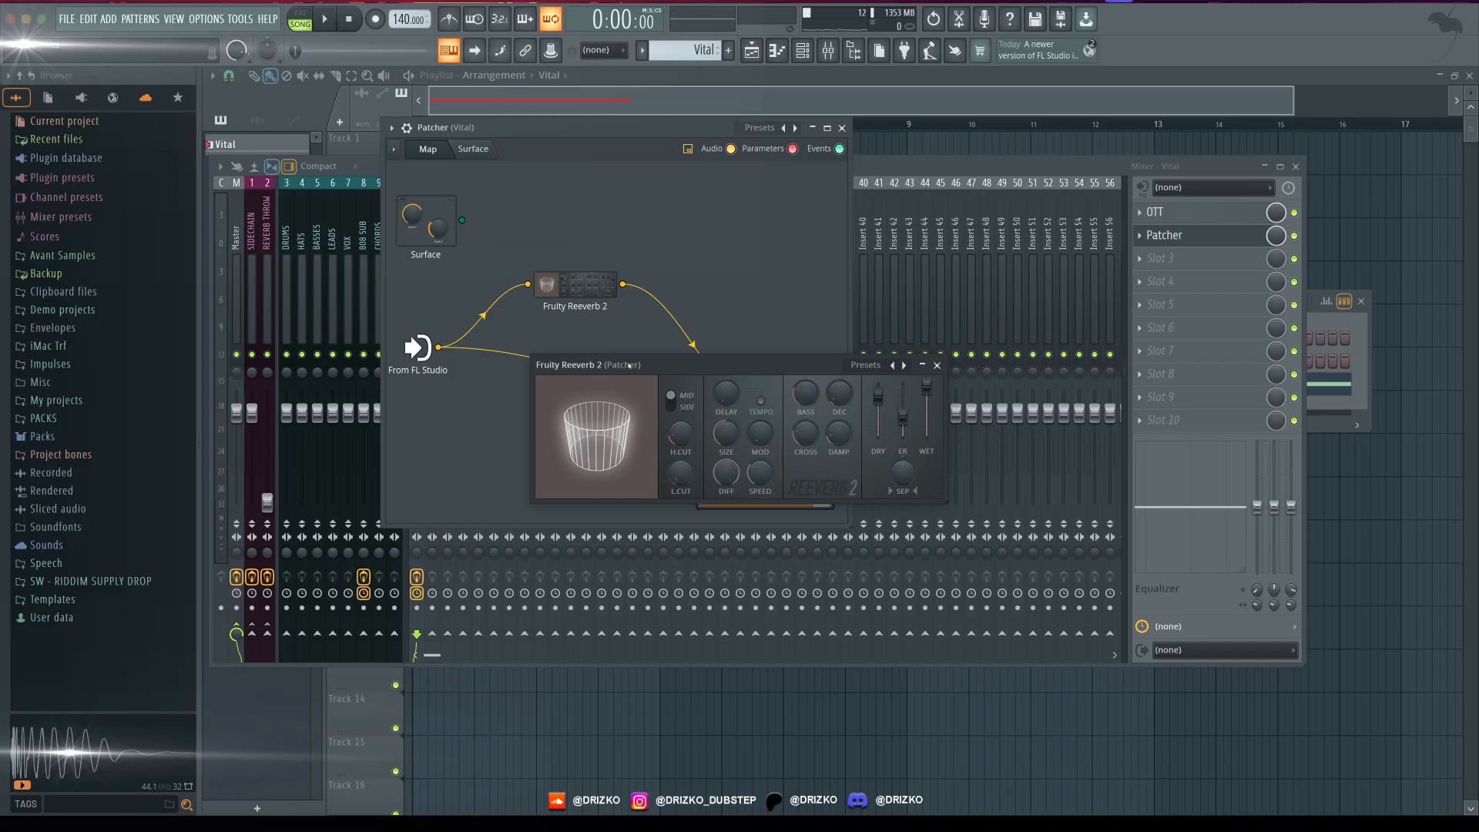
pyautogui.moveTo(629, 365); pyautogui.dragTo(879, 361)
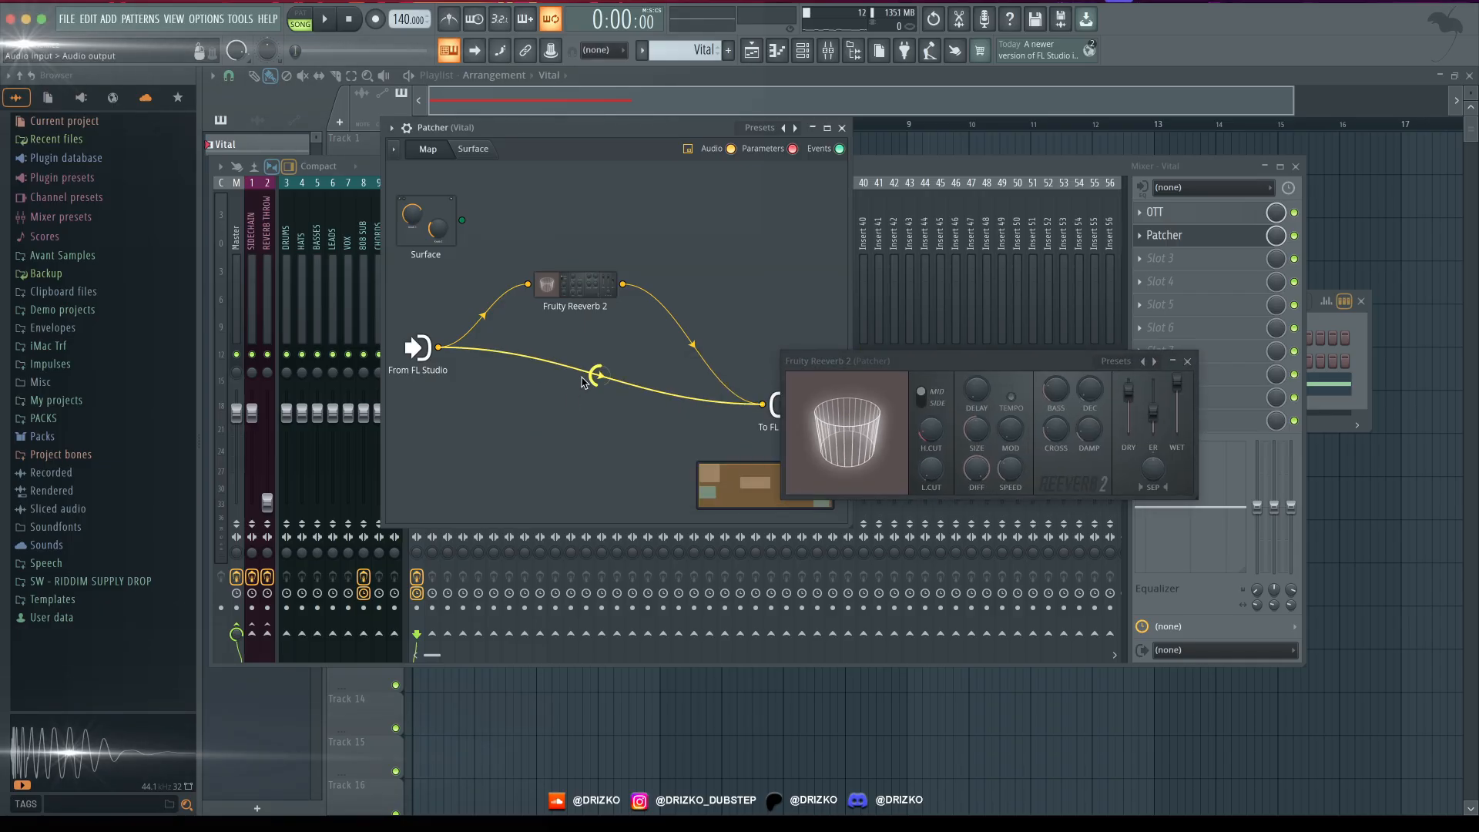
pyautogui.moveTo(760, 406); pyautogui.dragTo(740, 420)
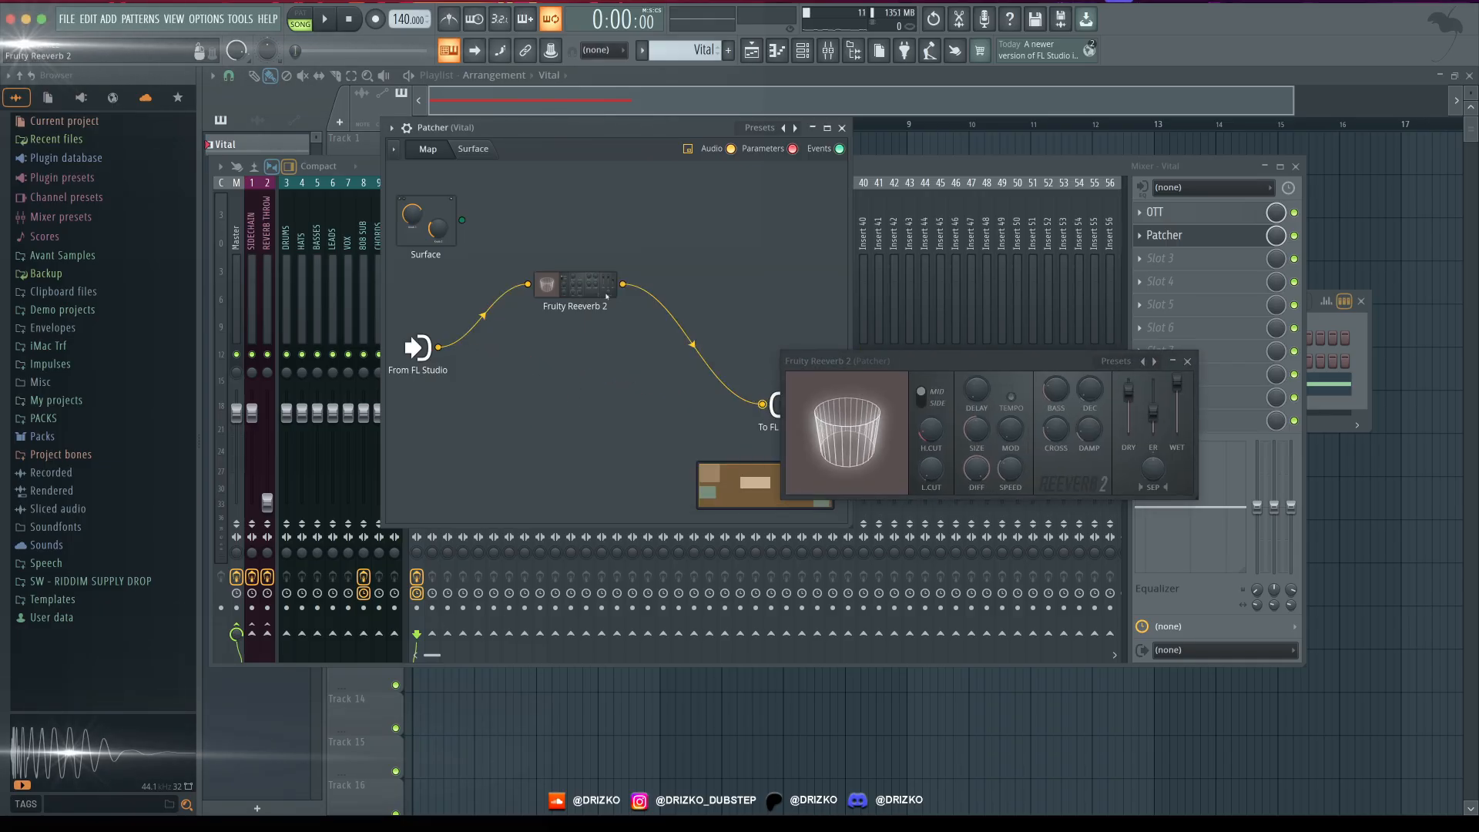
pyautogui.moveTo(926, 360); pyautogui.dragTo(794, 132)
# - Lower the reverb's dry level to minimum and set its decay time to 0.3 sec while auditioning the bass
pyautogui.press('space')
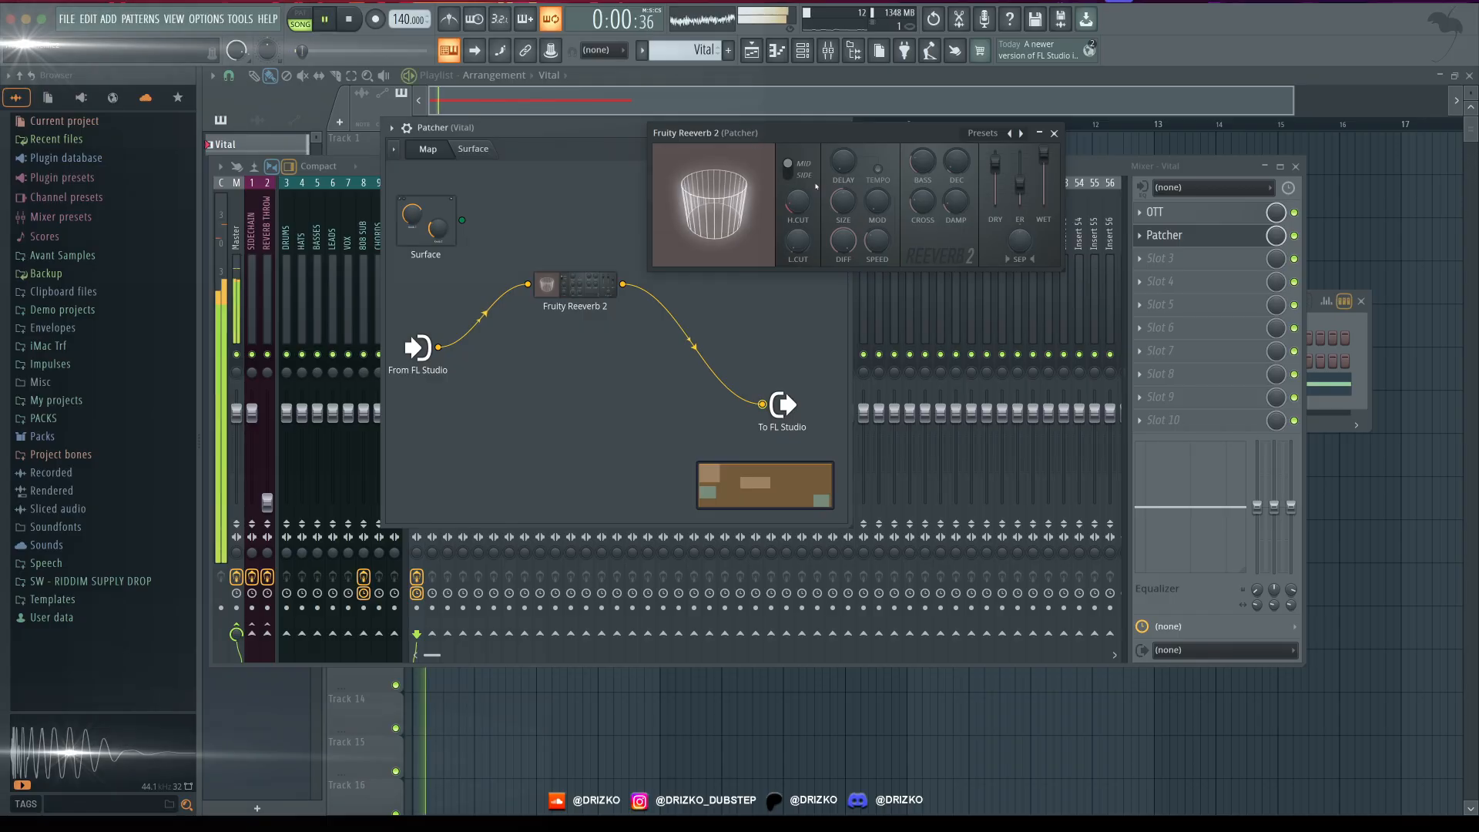
pyautogui.press('space')
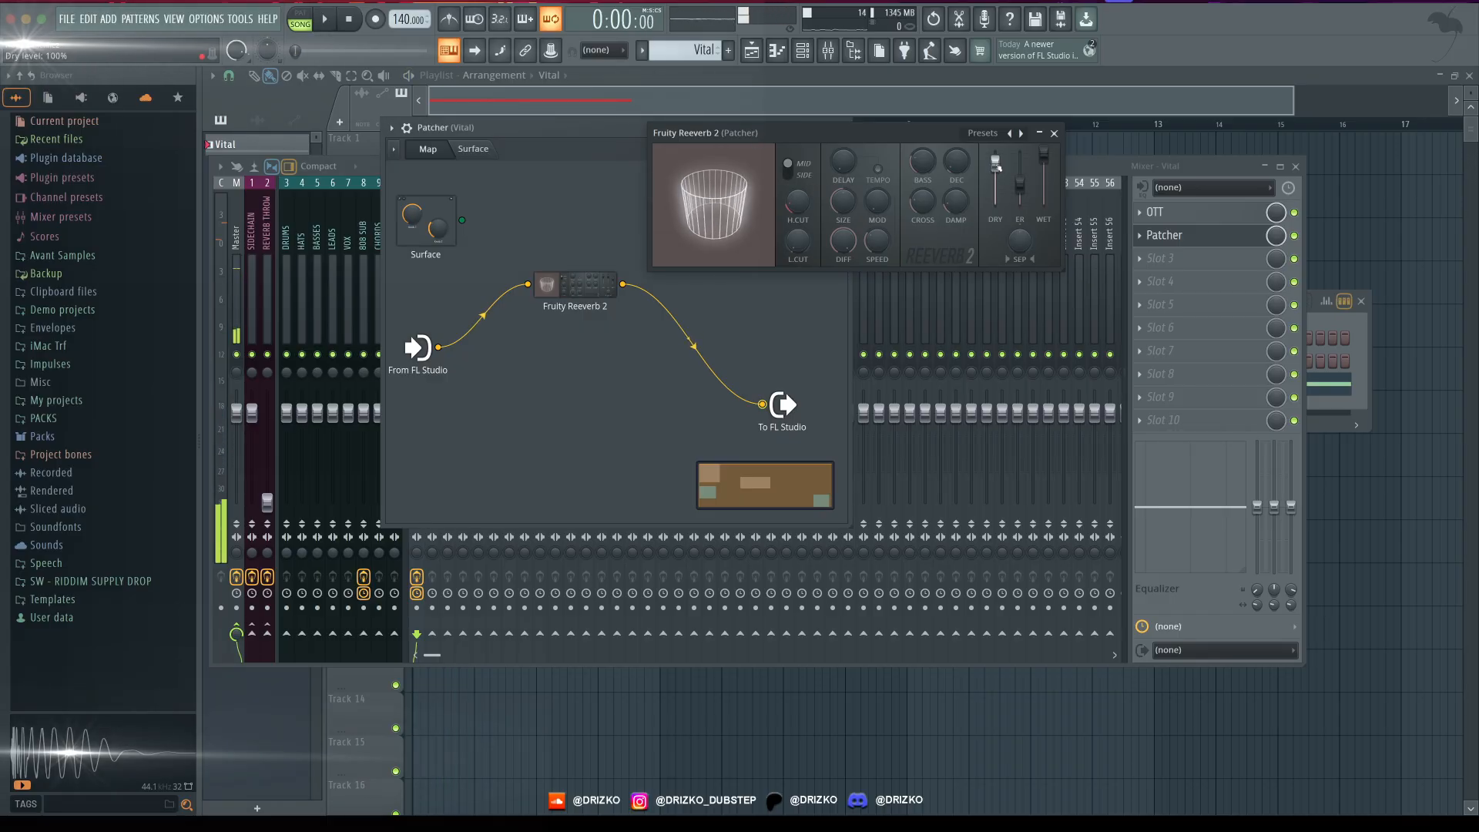
pyautogui.press('space')
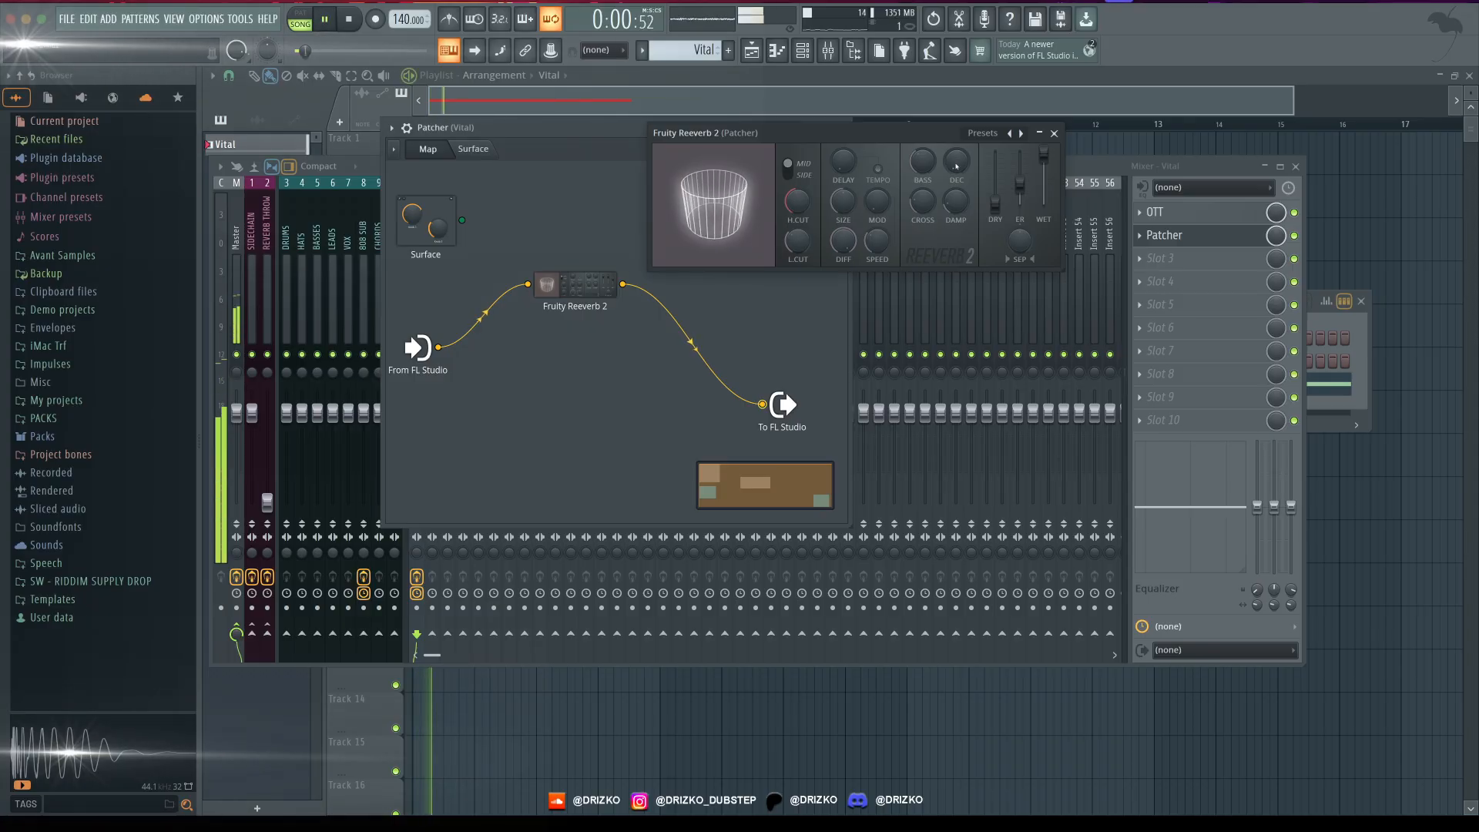
pyautogui.press('space')
pyautogui.press('space')
pyautogui.press('space')
pyautogui.moveTo(953, 168); pyautogui.dragTo(954, 174)
pyautogui.press('space')
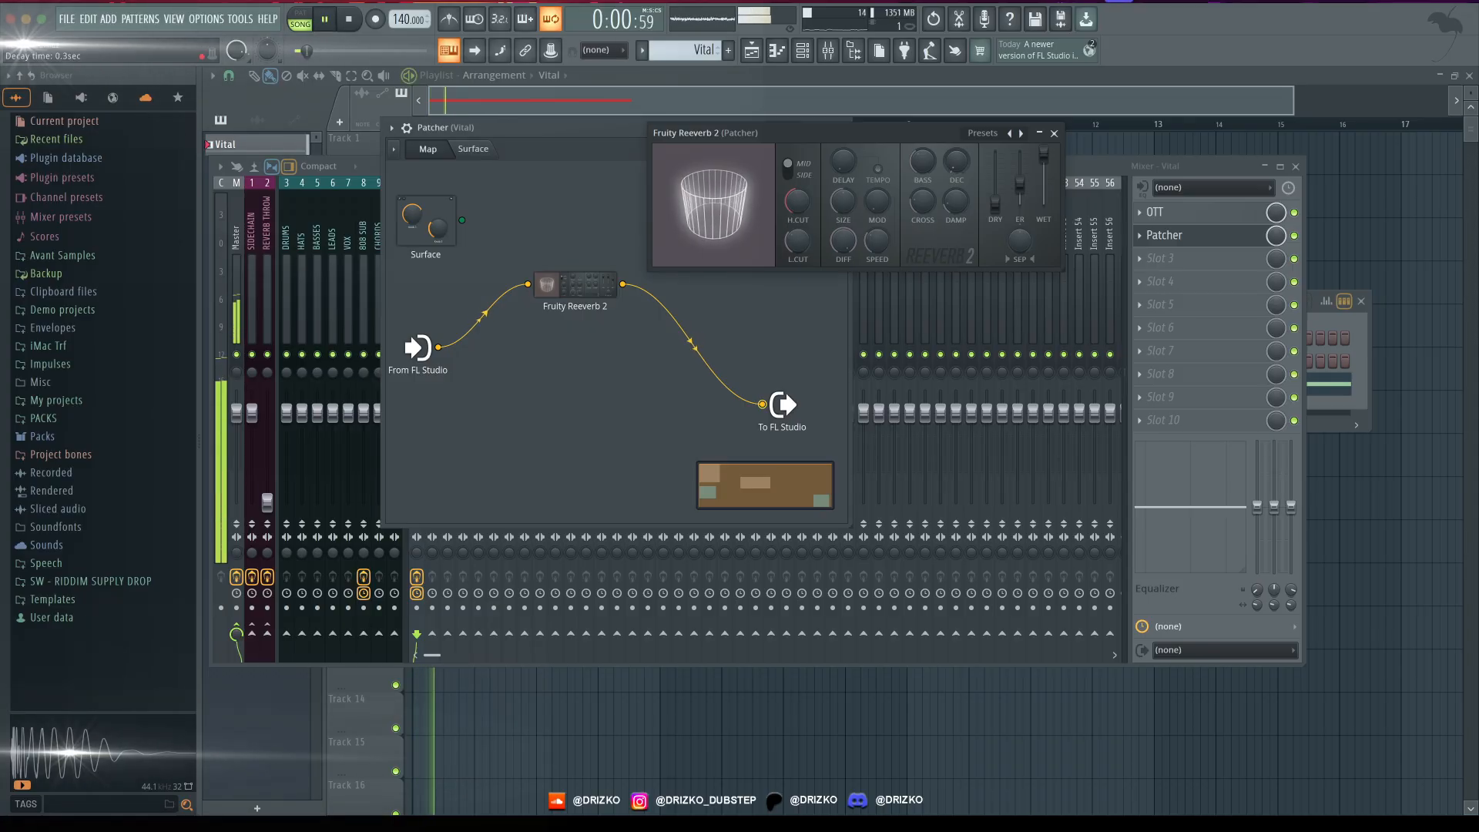
pyautogui.press('space')
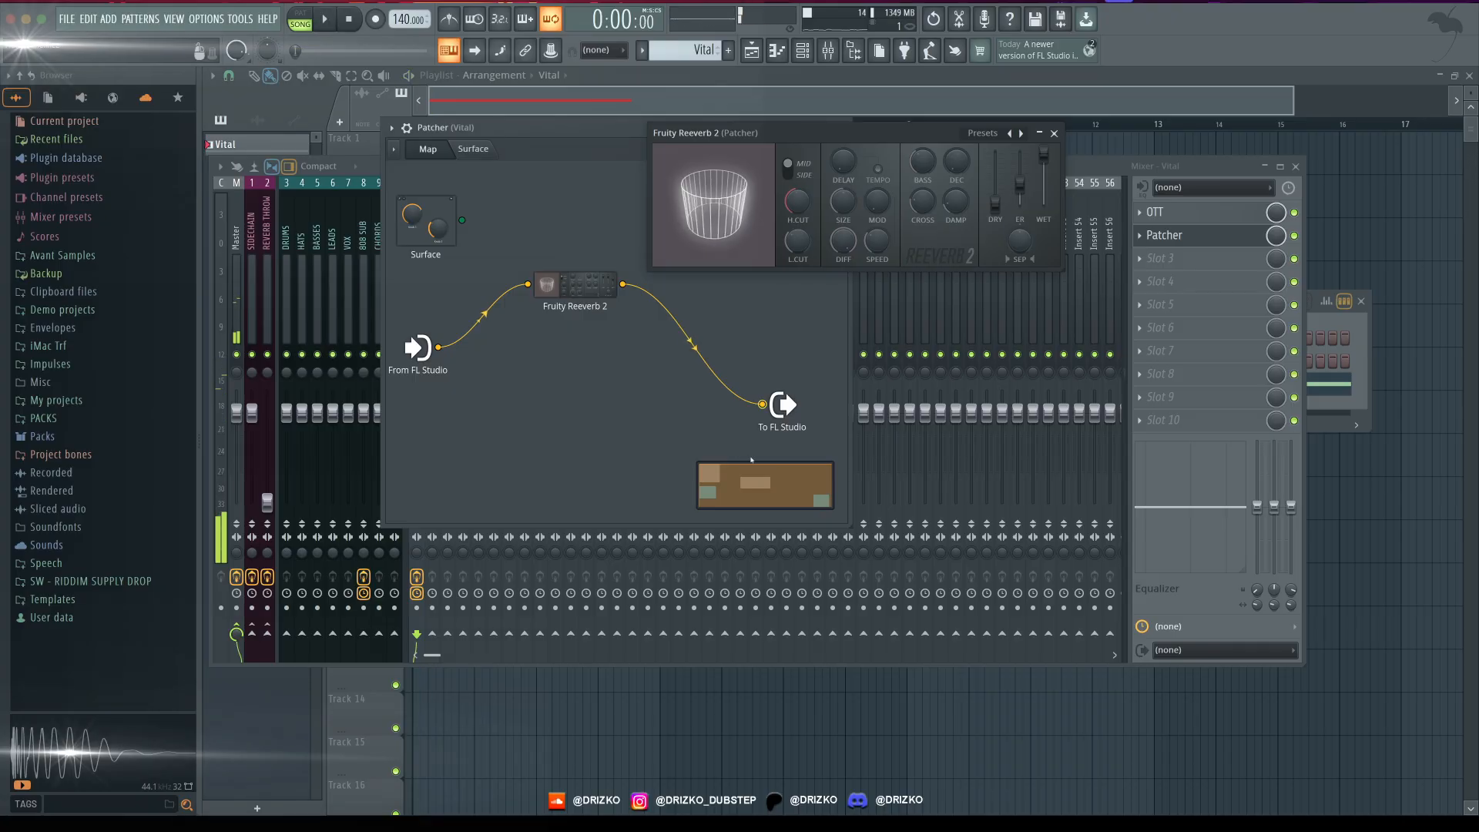
# - Add Fruity Parametric EQ 2 after Fruity Reeverb 2 in the Patcher map and open it during playback
pyautogui.rightClick(753, 348)
pyautogui.moveTo(828, 370)
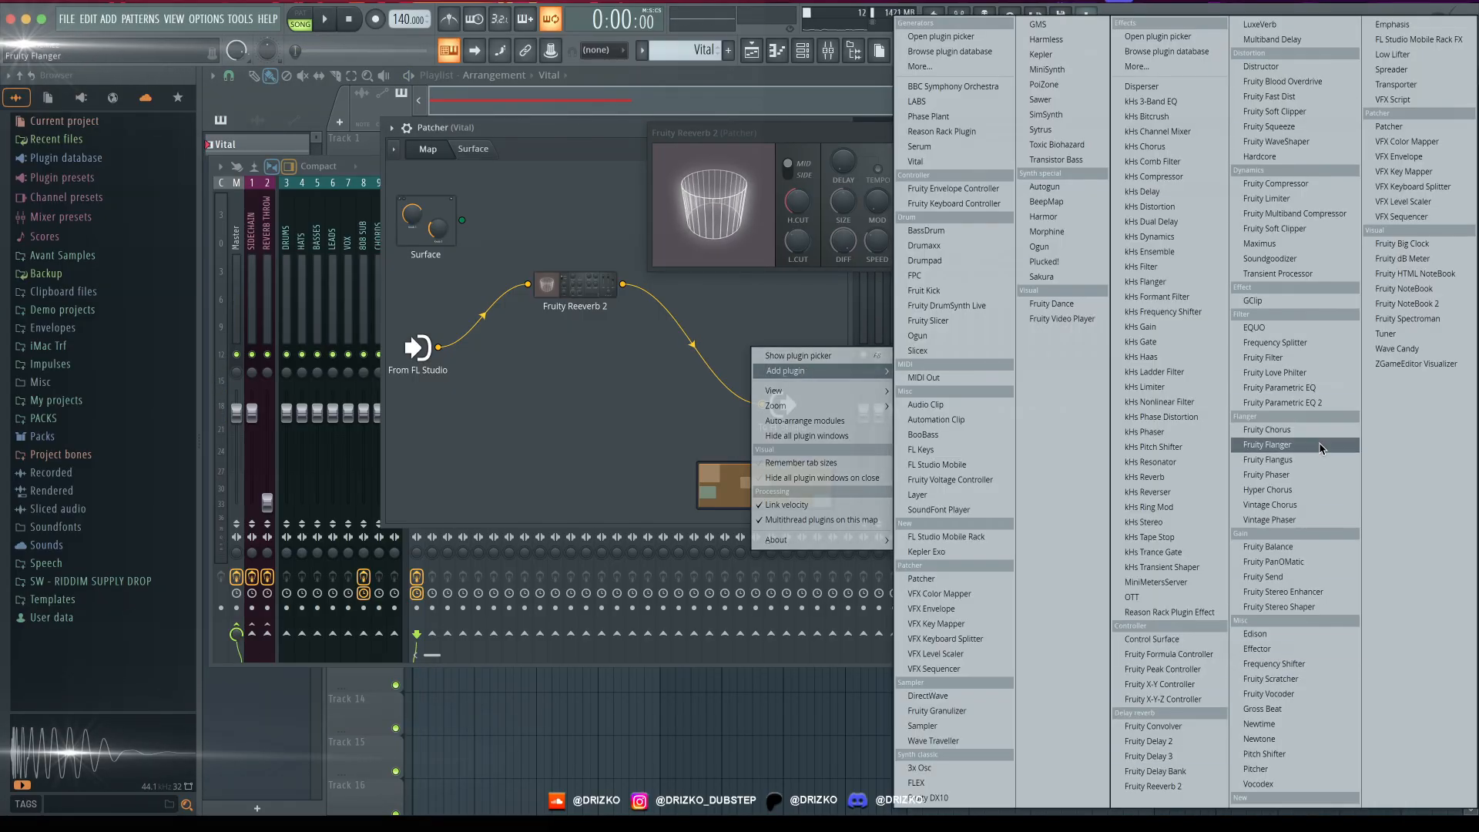
pyautogui.click(1320, 403)
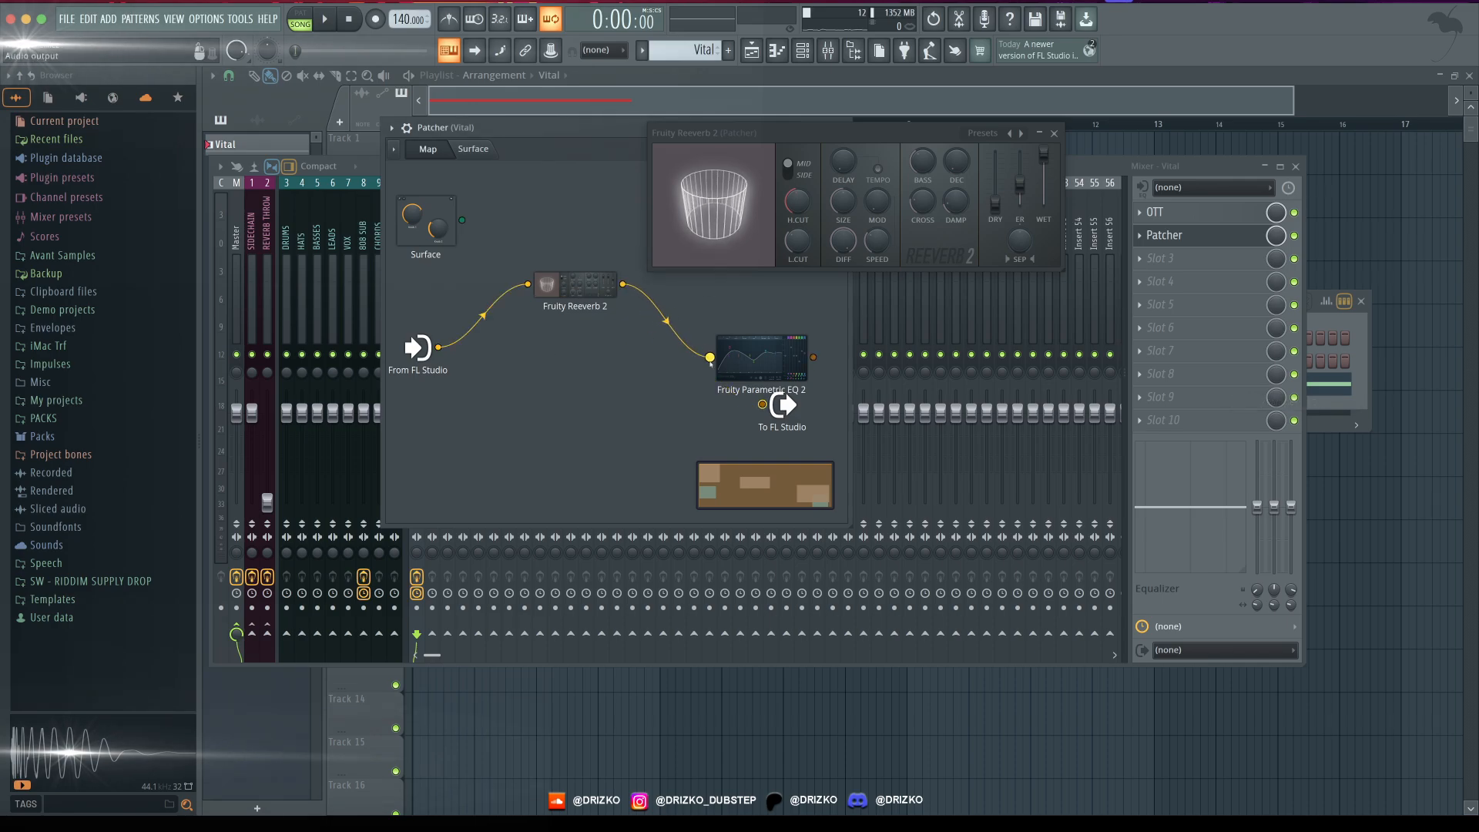
pyautogui.moveTo(710, 363); pyautogui.dragTo(697, 305)
pyautogui.doubleClick(697, 295)
pyautogui.press('space')
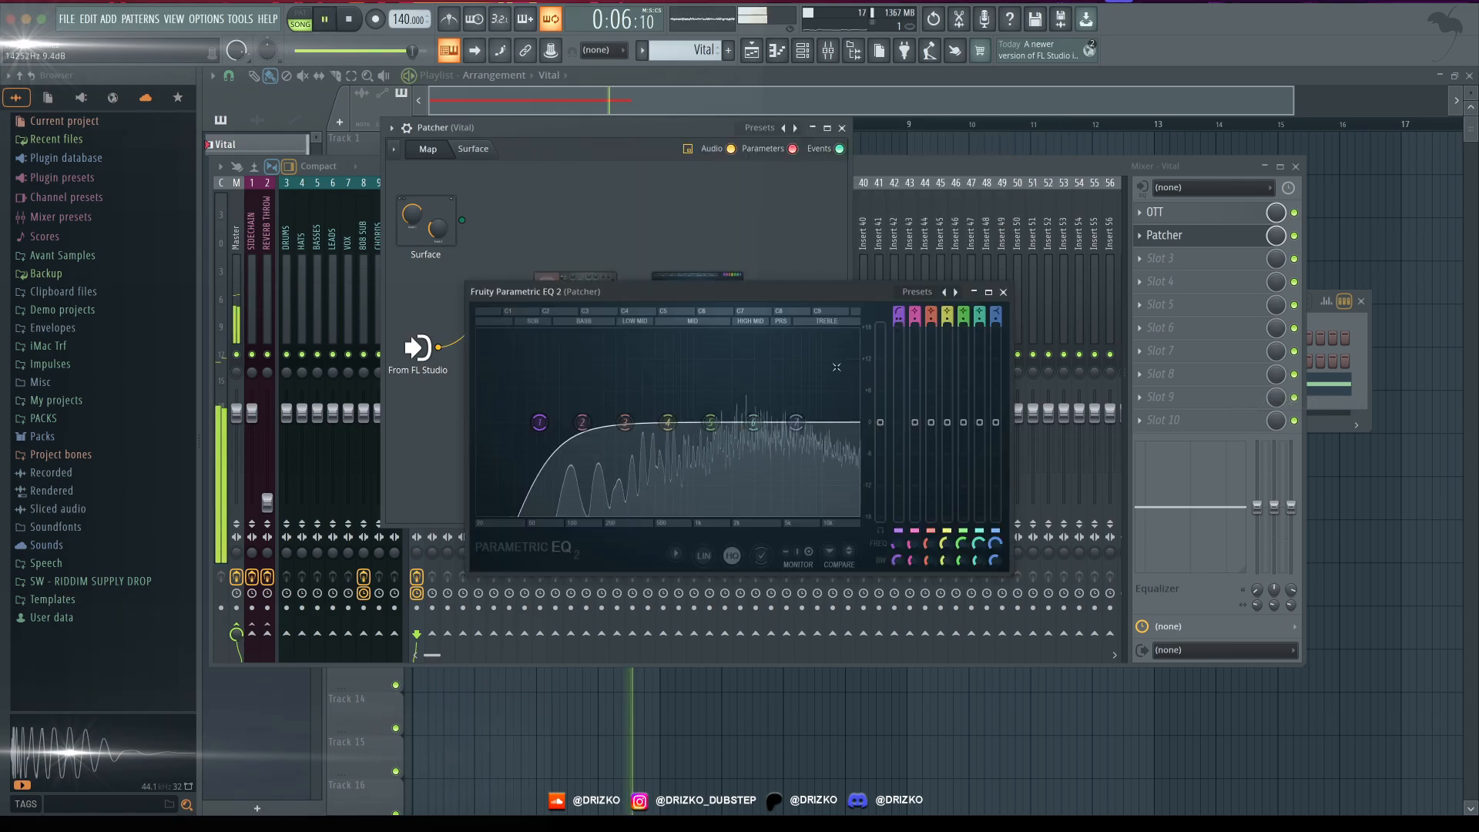
# - Raise the Patcher EQ's band 1 high-pass cutoff to about 418 Hz while auditioning the reverb
pyautogui.moveTo(539, 422); pyautogui.dragTo(629, 422)
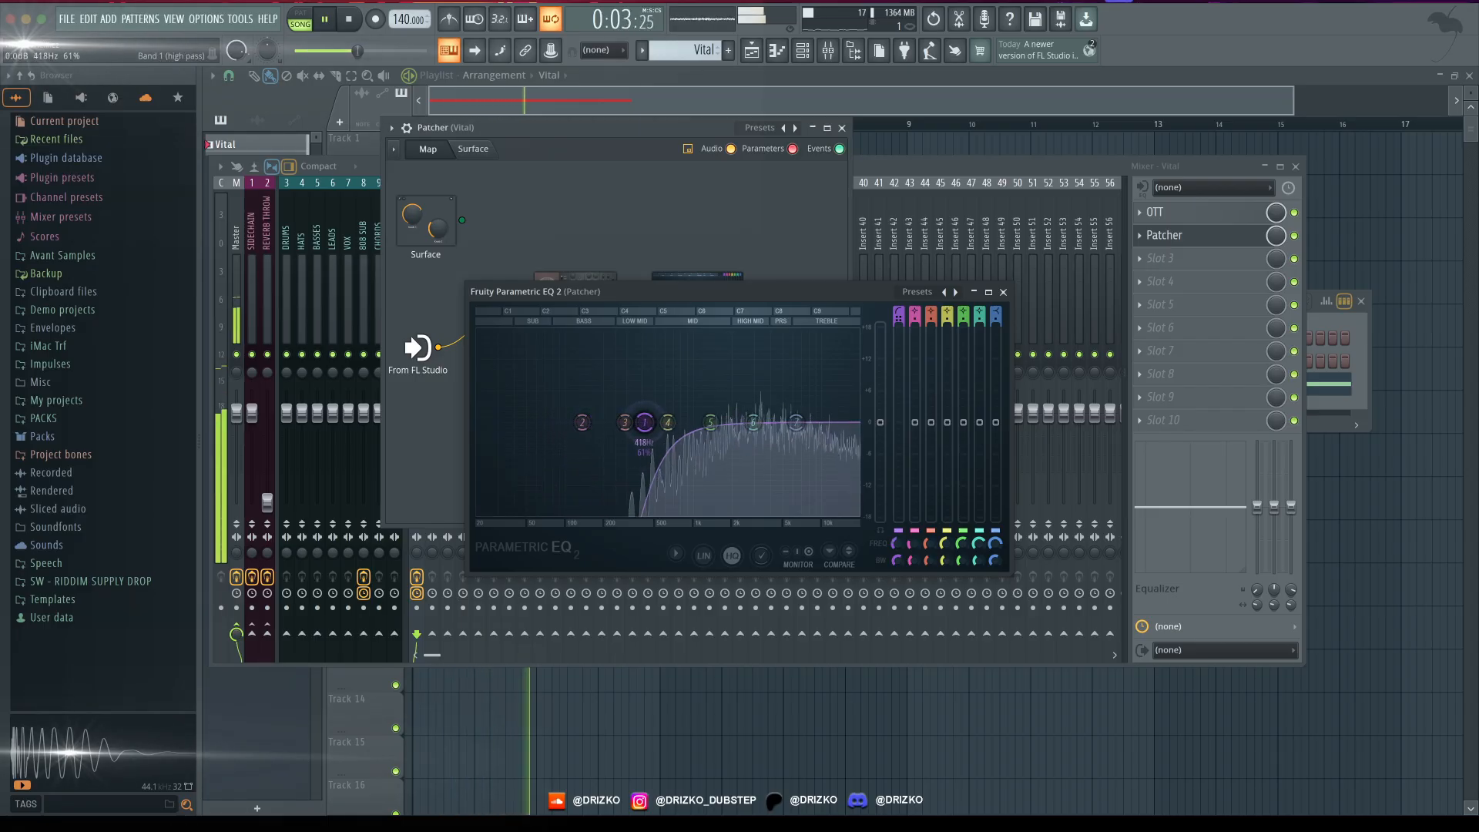
pyautogui.moveTo(636, 296); pyautogui.dragTo(1101, 120)
pyautogui.press('space')
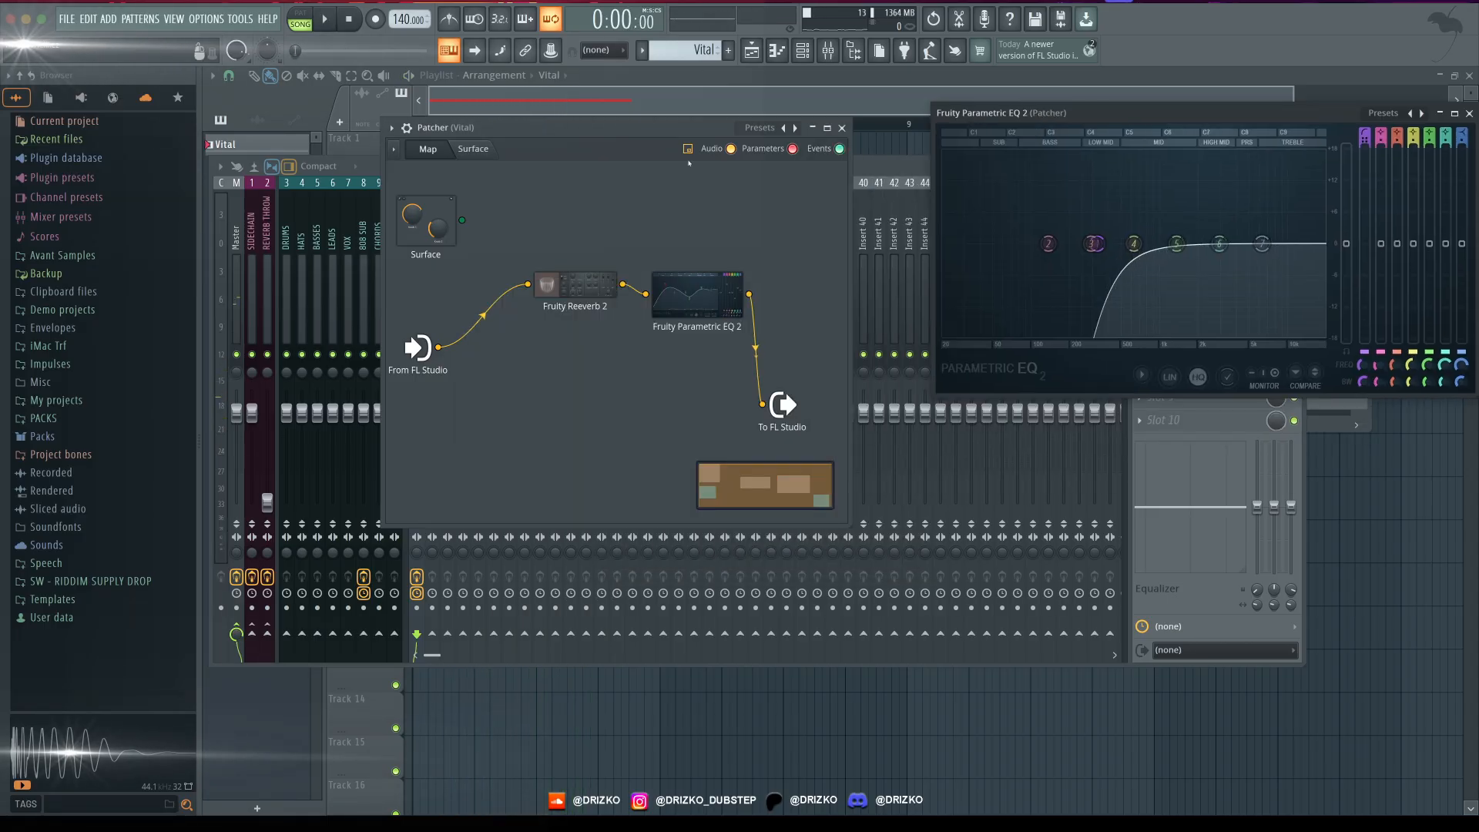
# - Connect the Patcher input directly to its output and lower the send level into Fruity Reeverb 2 by ear
pyautogui.moveTo(550, 148); pyautogui.dragTo(531, 144)
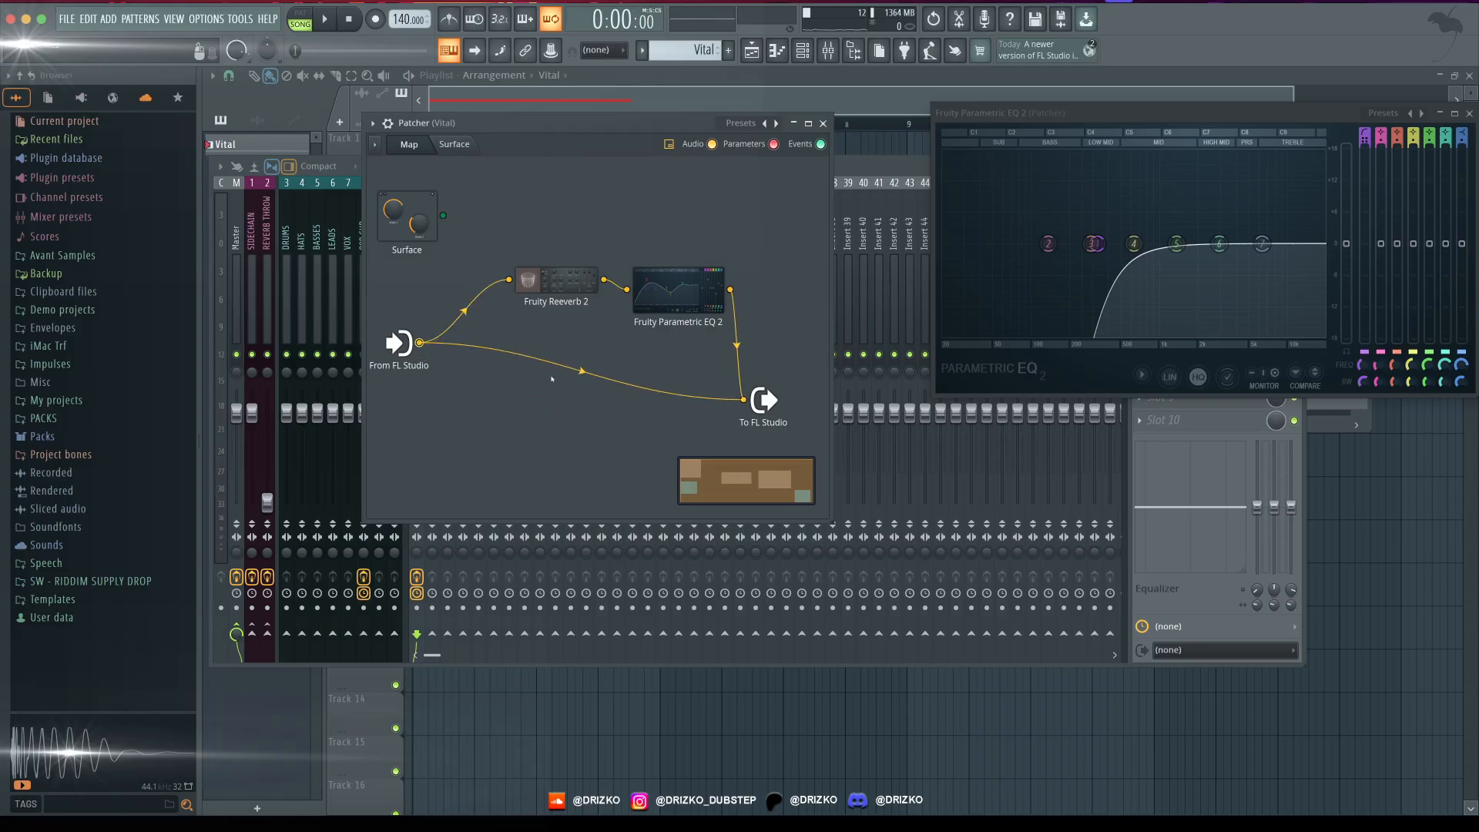
pyautogui.press('space')
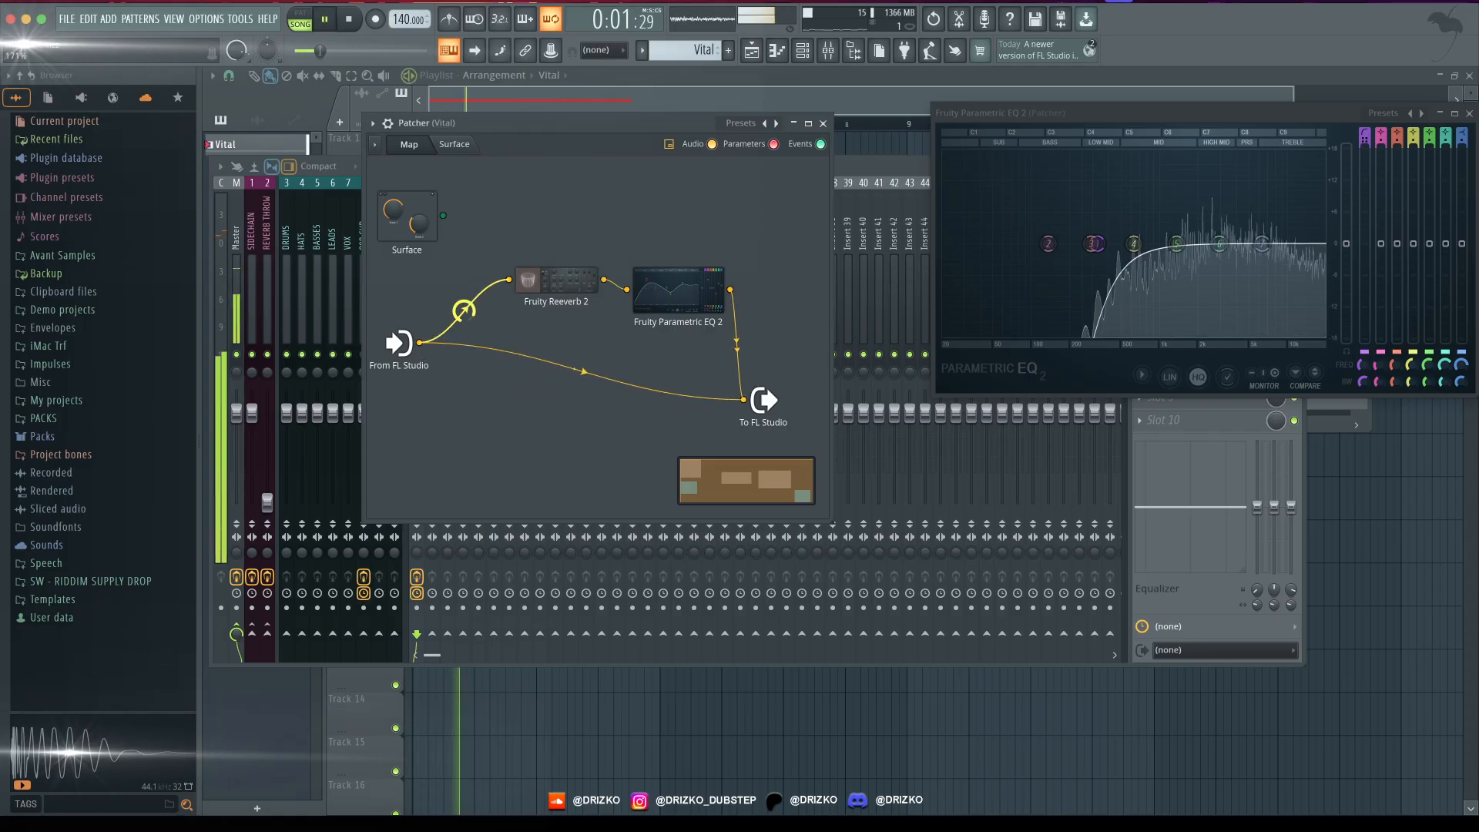
pyautogui.moveTo(462, 310); pyautogui.dragTo(462, 334)
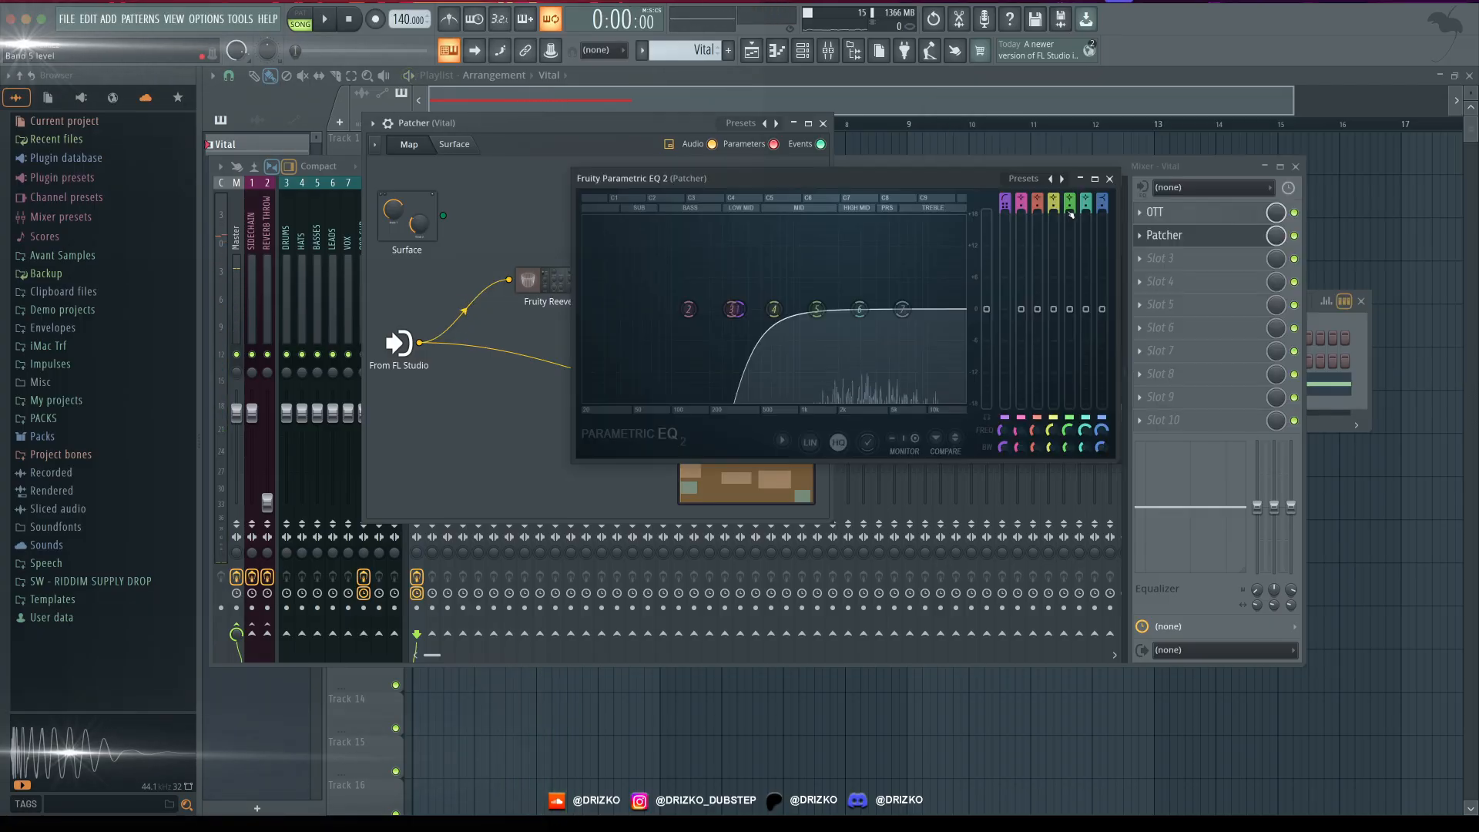
pyautogui.click(1109, 178)
# - Load Fruity Delay 2 in the third effect slot of the Vital mixer track
pyautogui.click(1139, 259)
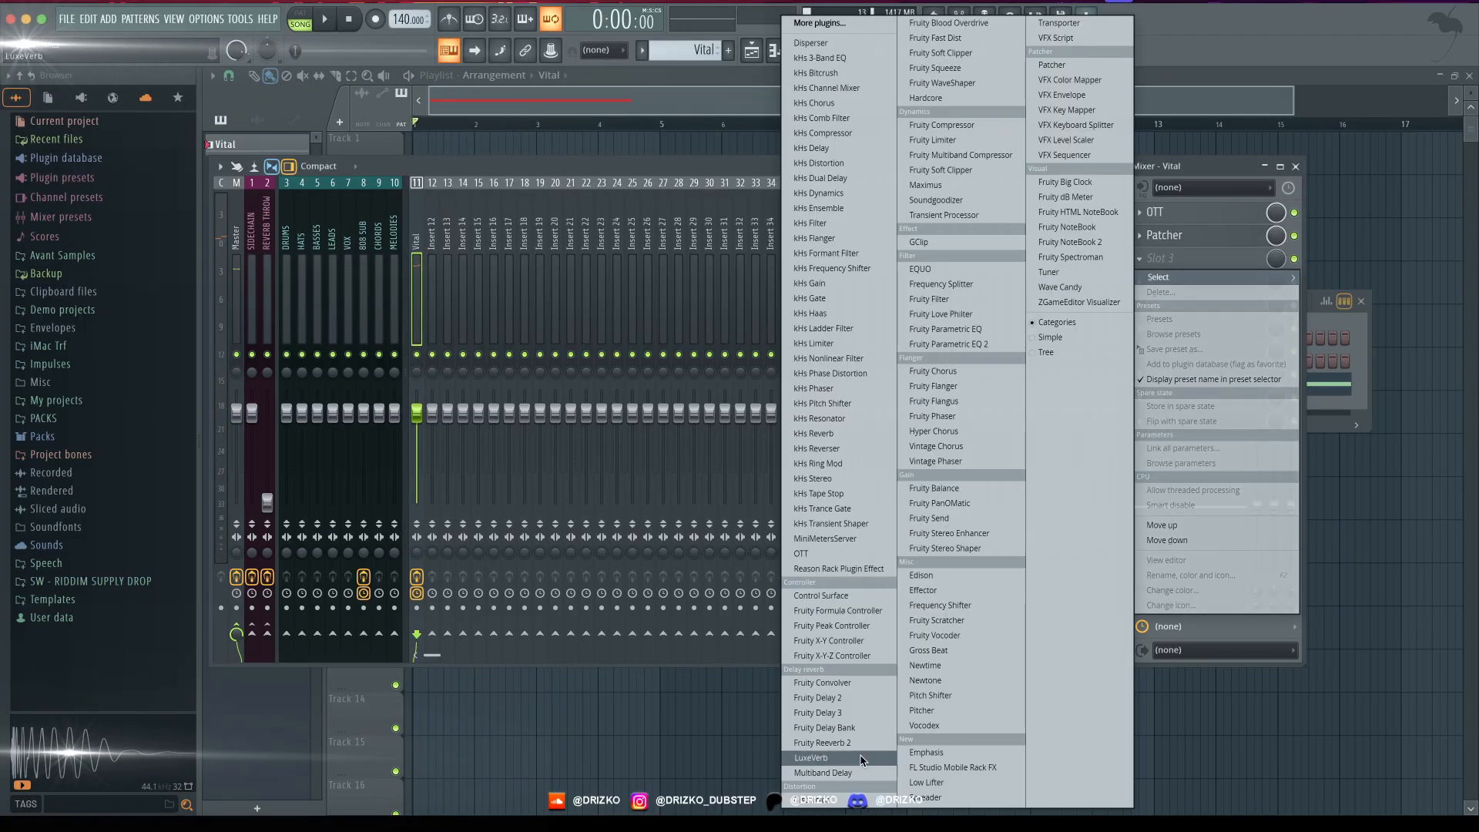
pyautogui.click(863, 698)
pyautogui.moveTo(400, 151); pyautogui.dragTo(664, 226)
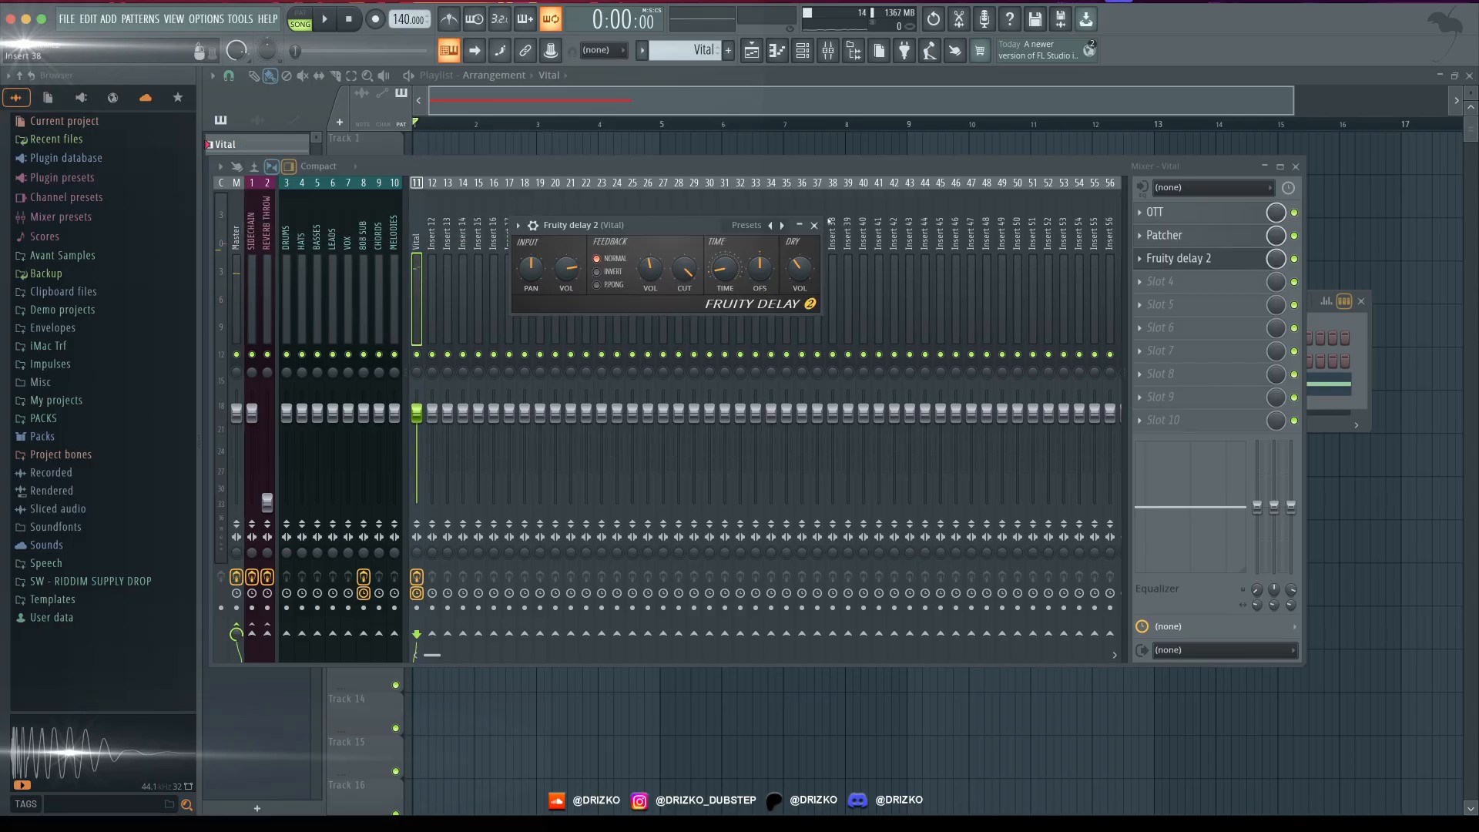
pyautogui.click(815, 226)
# - Replace the plugin in the third effect slot with Fruity Delay 3
pyautogui.click(1155, 259)
pyautogui.moveTo(1162, 277)
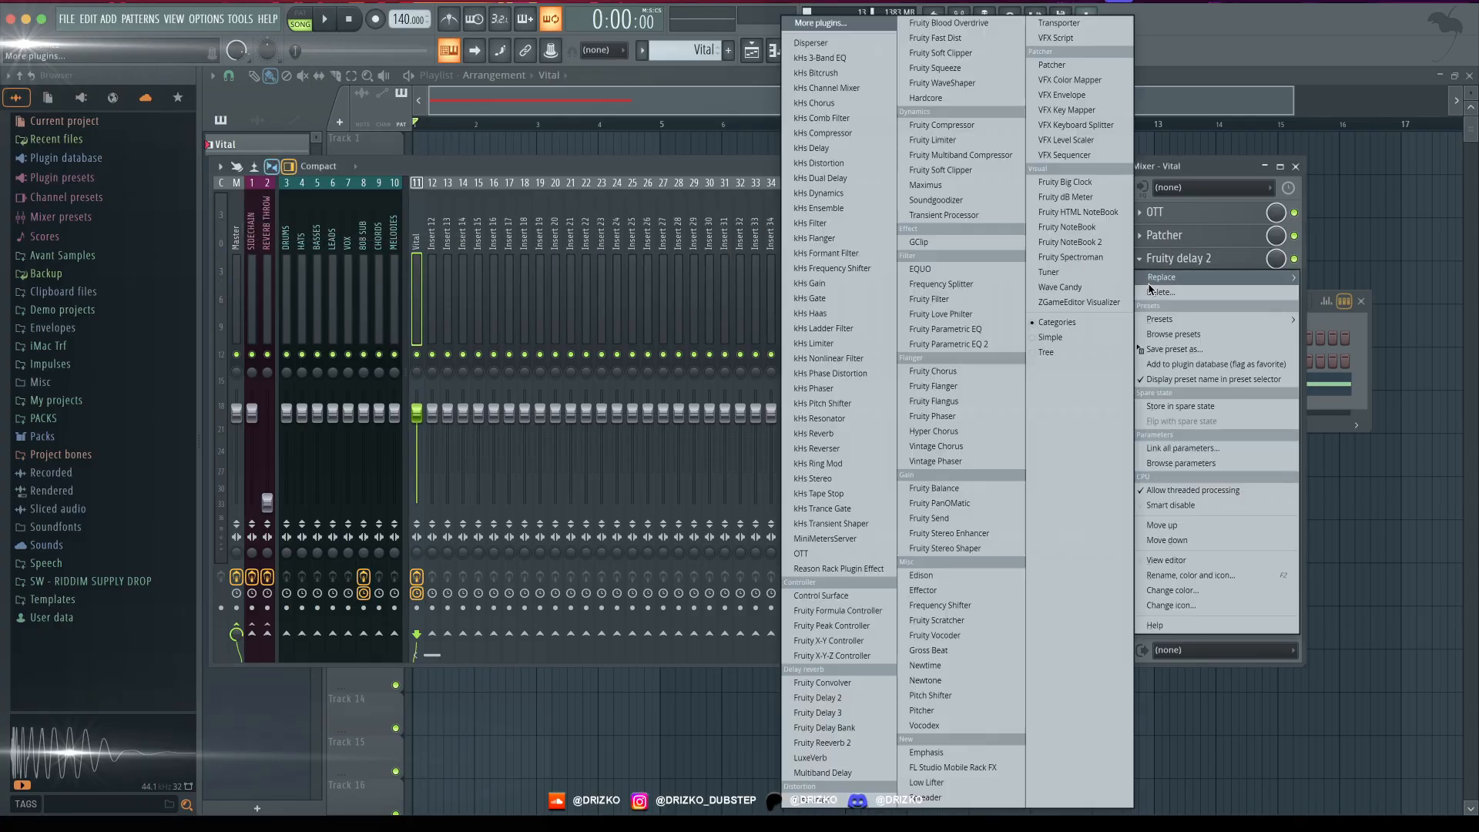
pyautogui.click(820, 712)
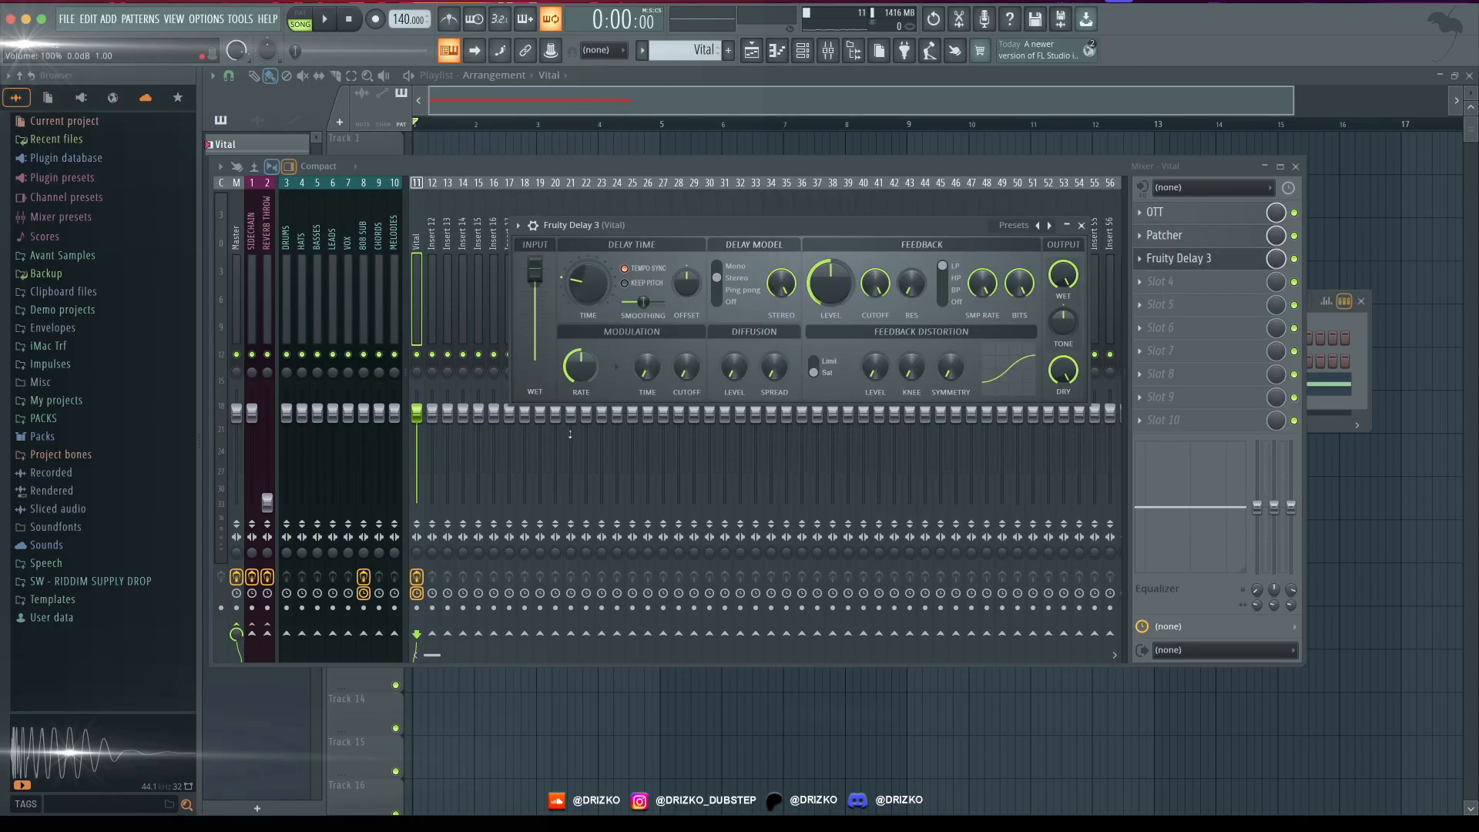
# - Set Fruity Delay 3's feedback filter to BP and adjust its time, feedback level, cutoff and wet output by ear
pyautogui.moveTo(767, 231); pyautogui.dragTo(706, 222)
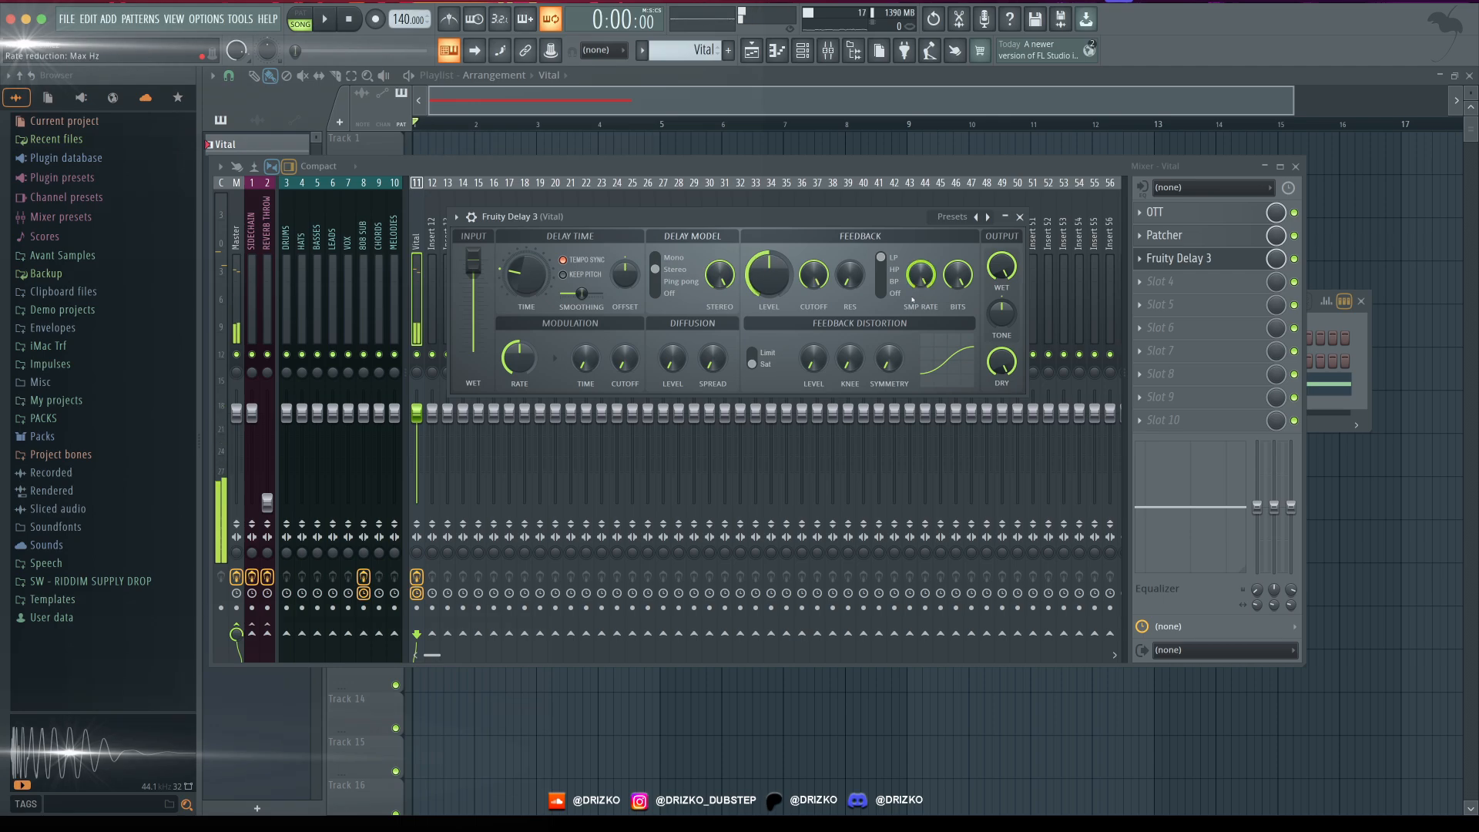
pyautogui.click(891, 282)
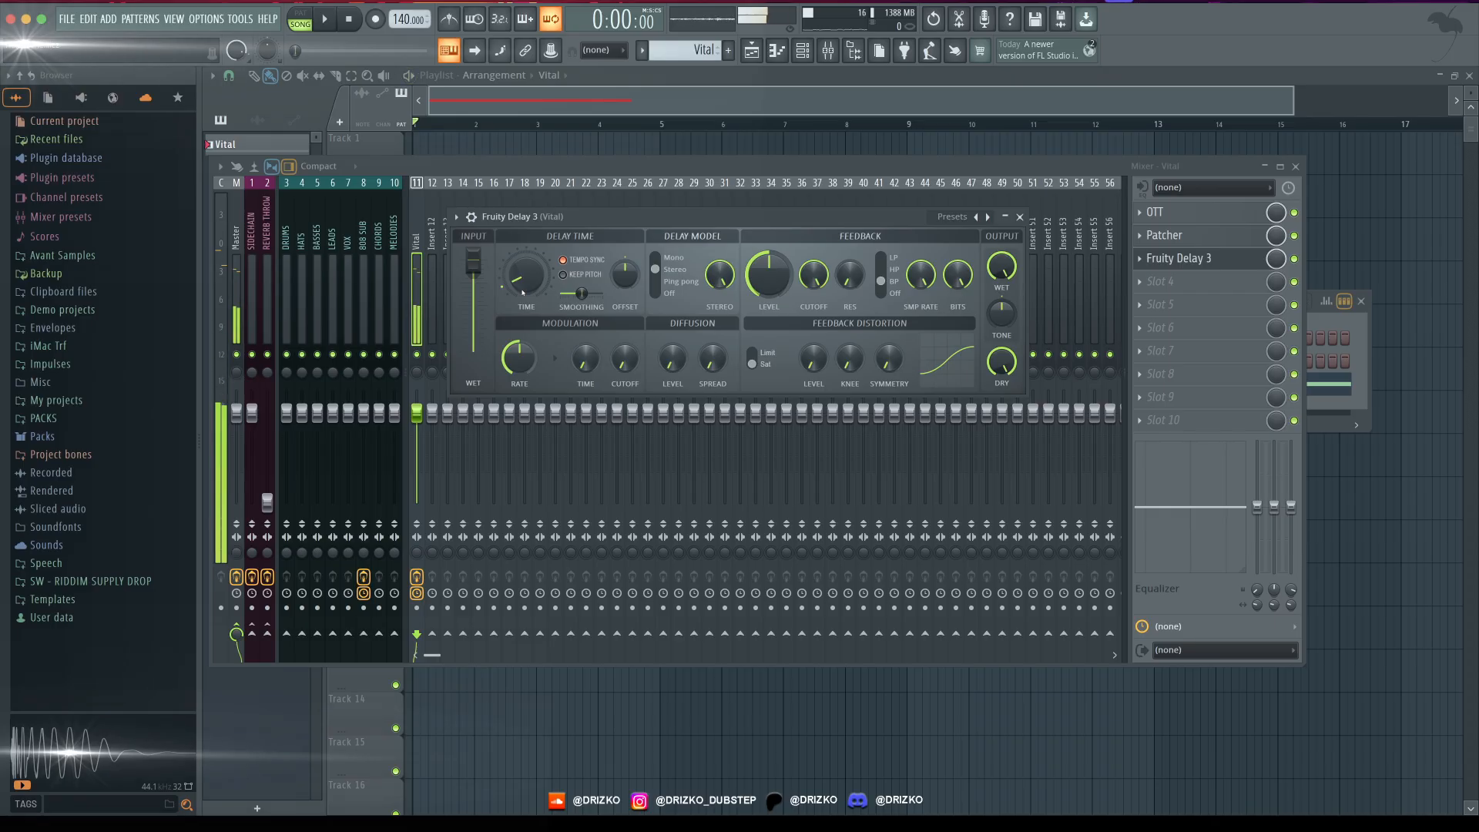
pyautogui.press('space')
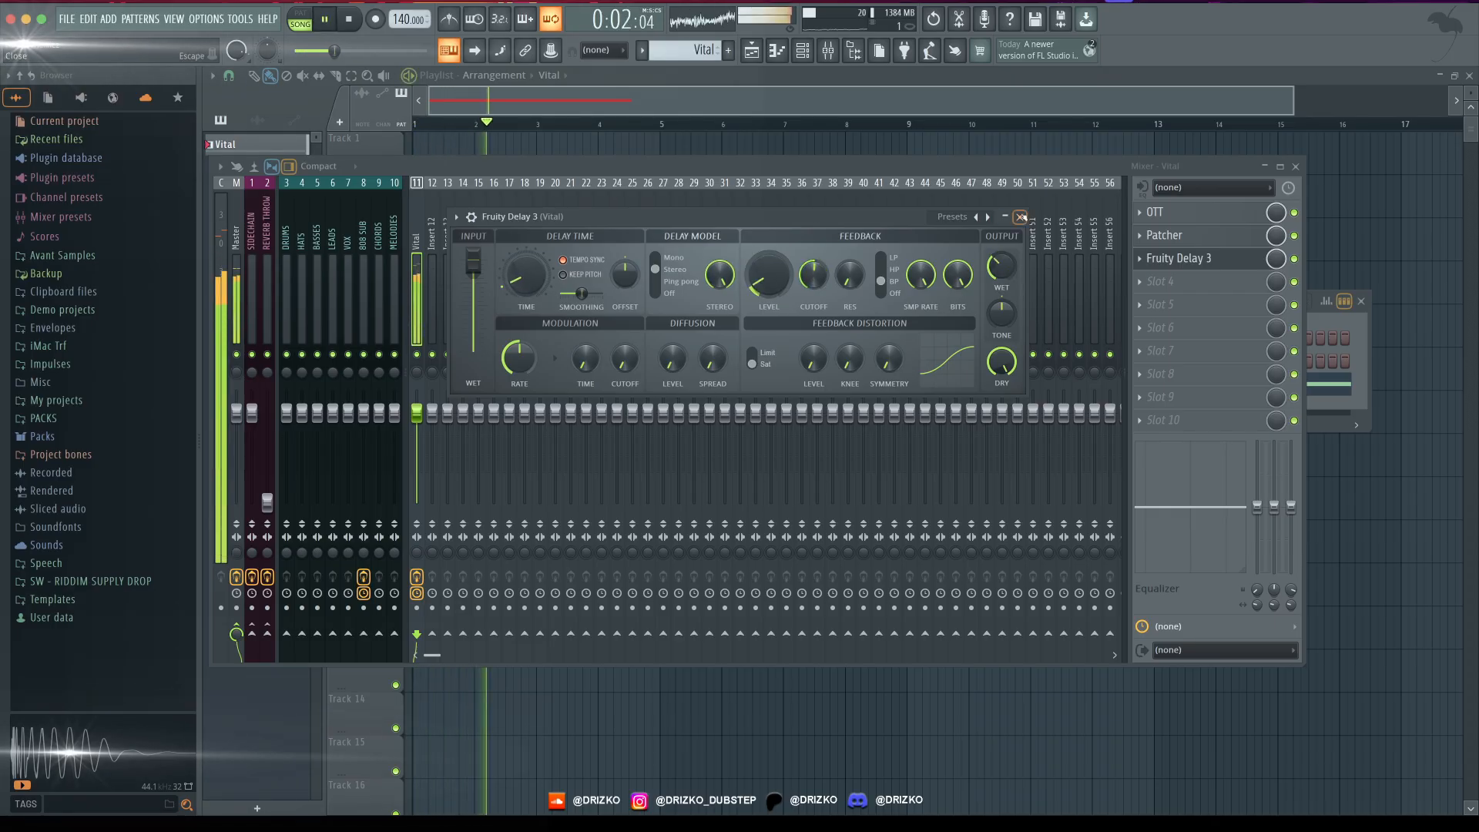
pyautogui.click(1020, 217)
pyautogui.moveTo(990, 169); pyautogui.dragTo(984, 177)
pyautogui.press('space')
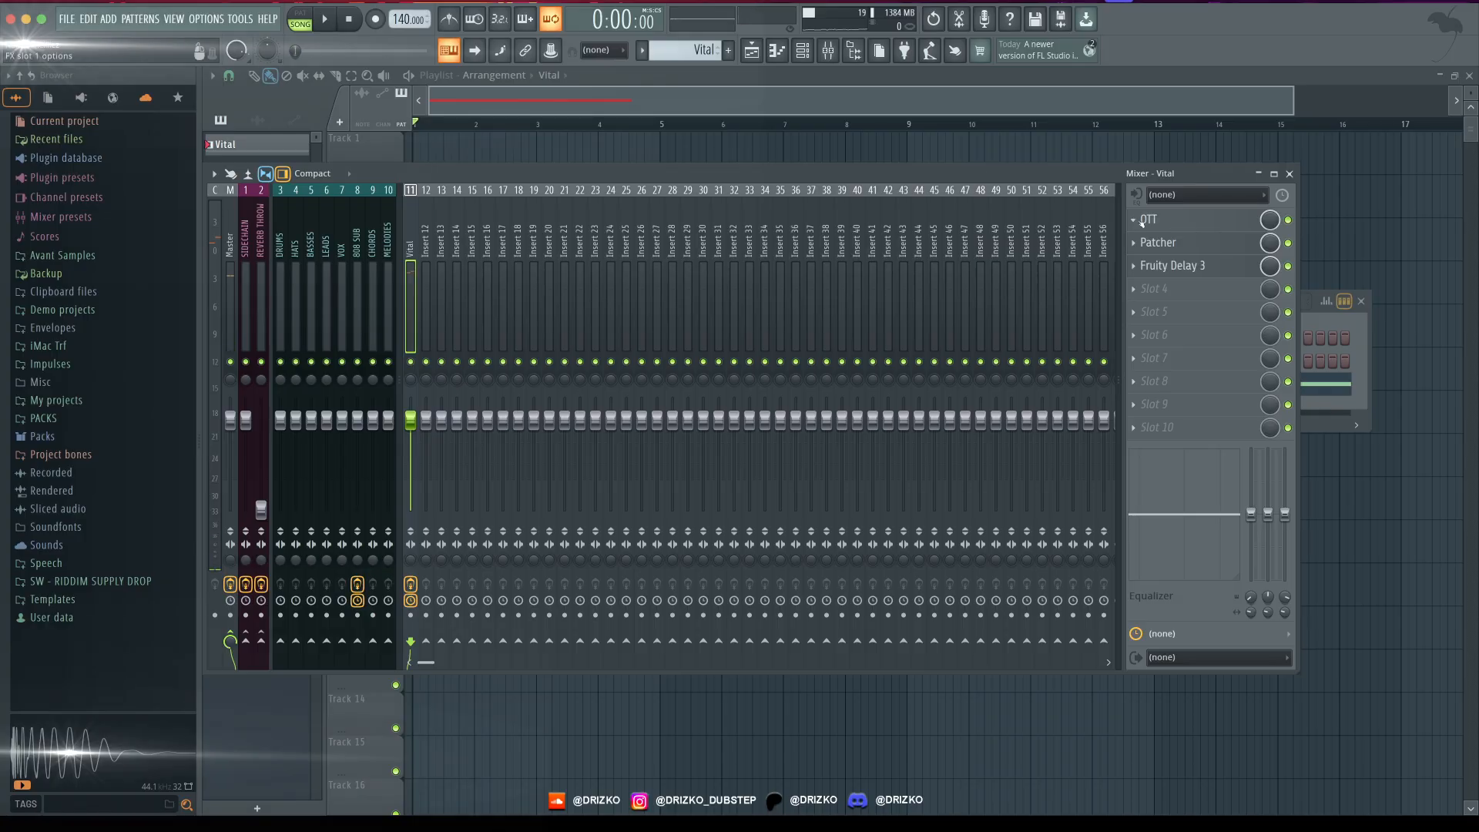
# - Load Fruity Parametric EQ 2 in the fourth slot and shape a low cut, a mid boost, and dips in the low mids and around 3 kHz
pyautogui.click(1154, 288)
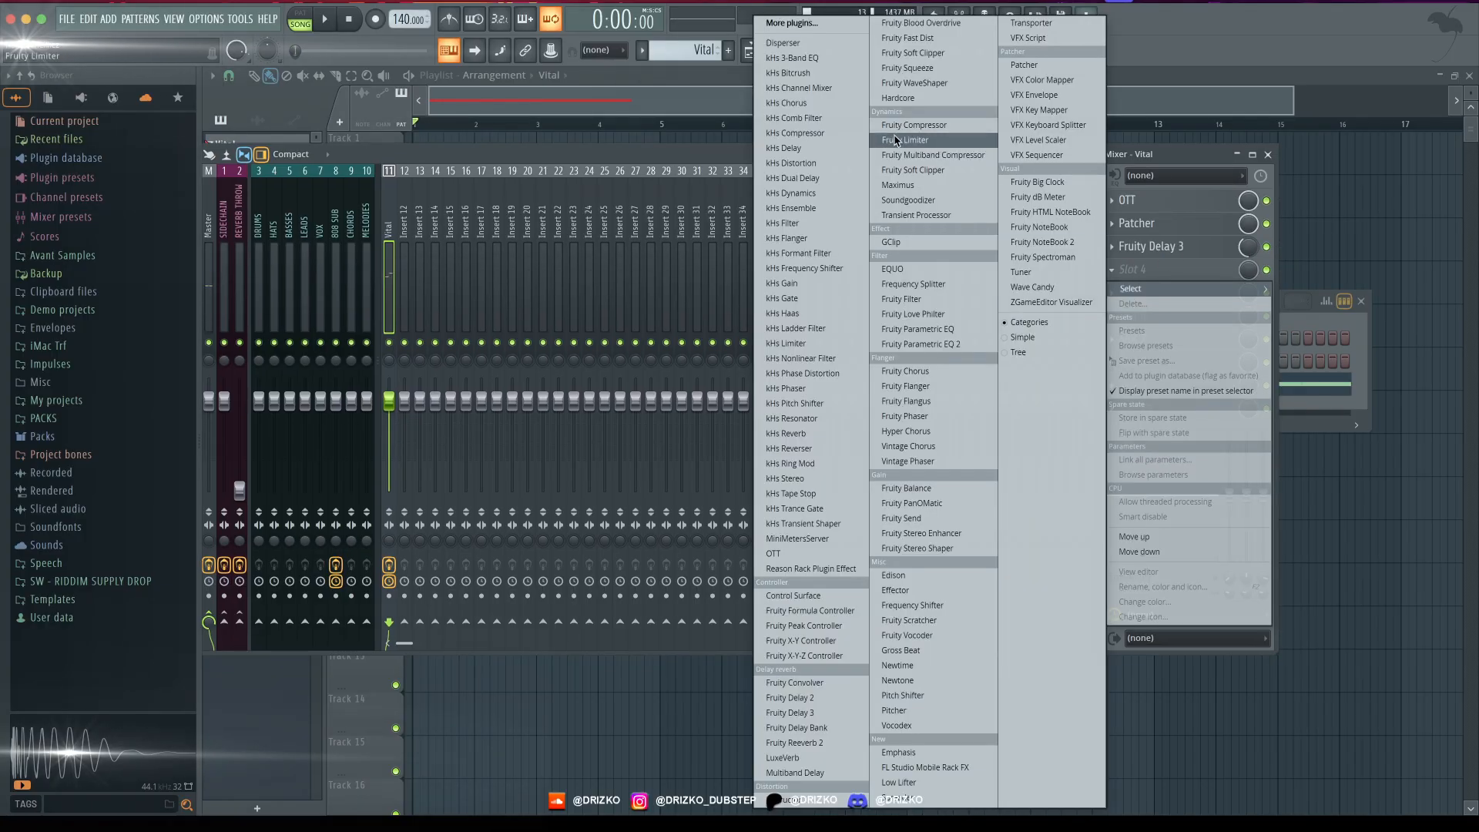
pyautogui.click(928, 344)
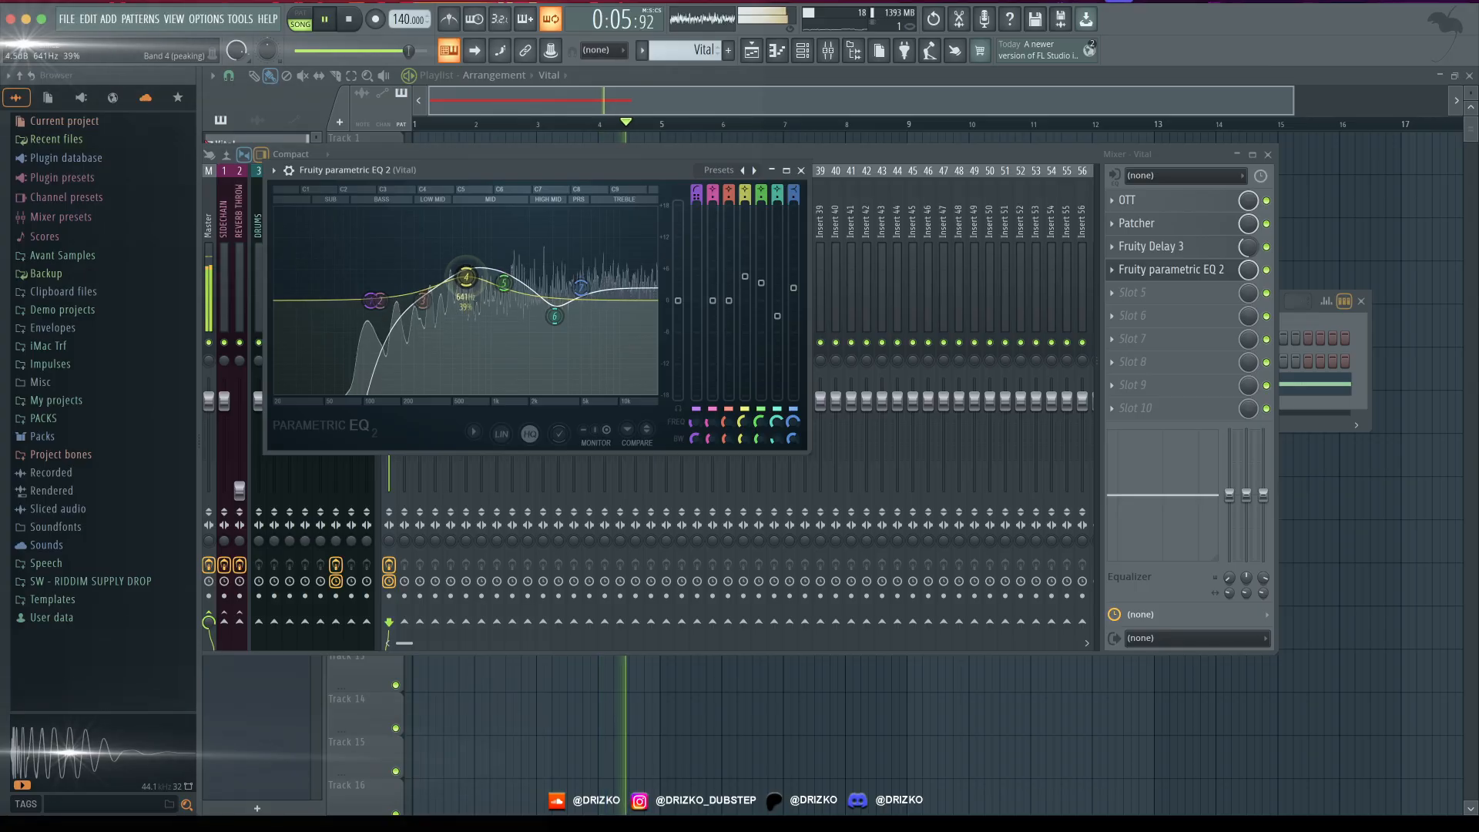
pyautogui.moveTo(423, 300); pyautogui.dragTo(418, 318)
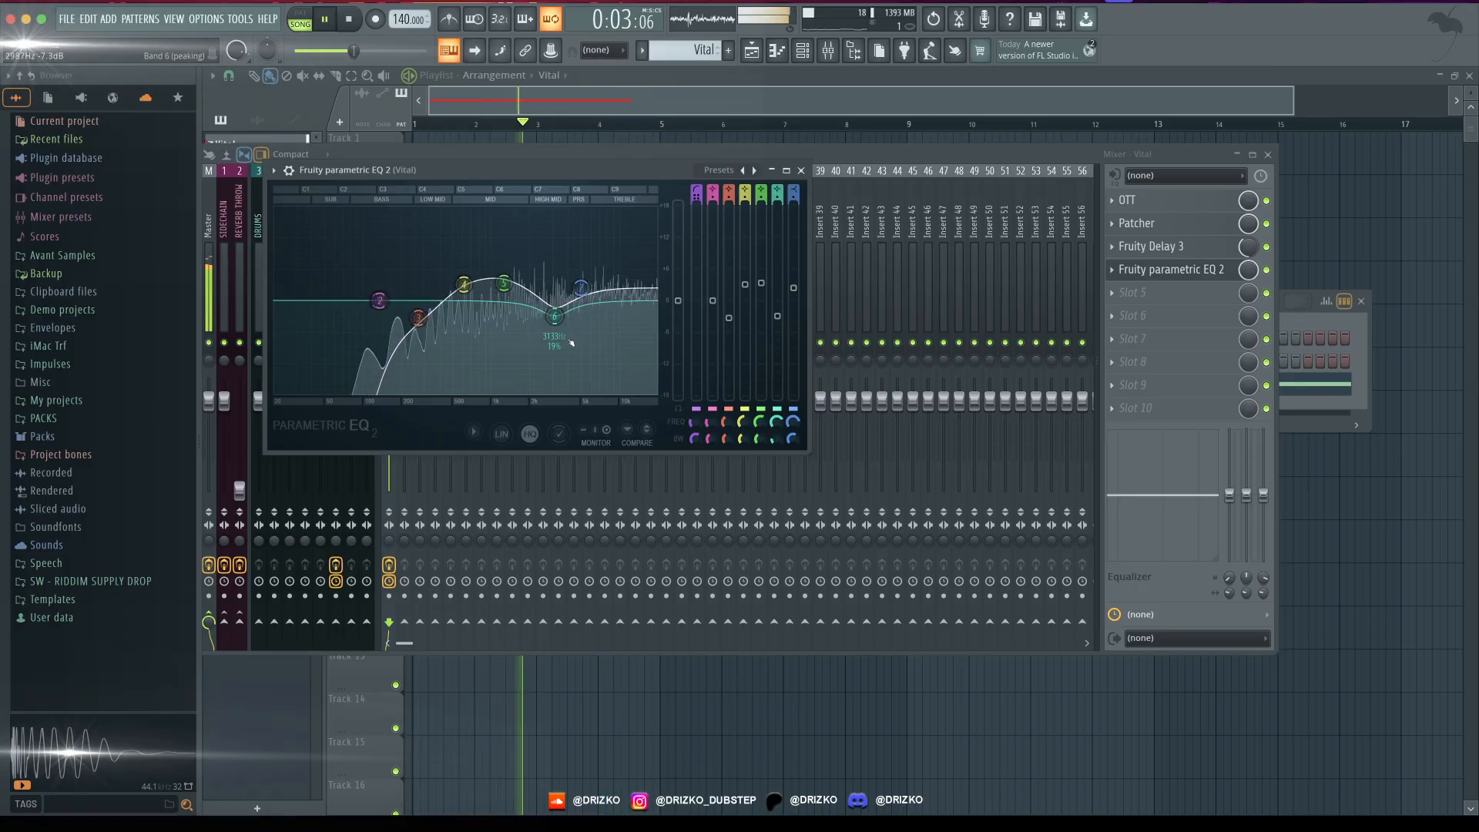
# - Add kHs Comb Filter before the EQ, tuning its cutoff by ear and setting its mix to about 29 %
pyautogui.click(812, 119)
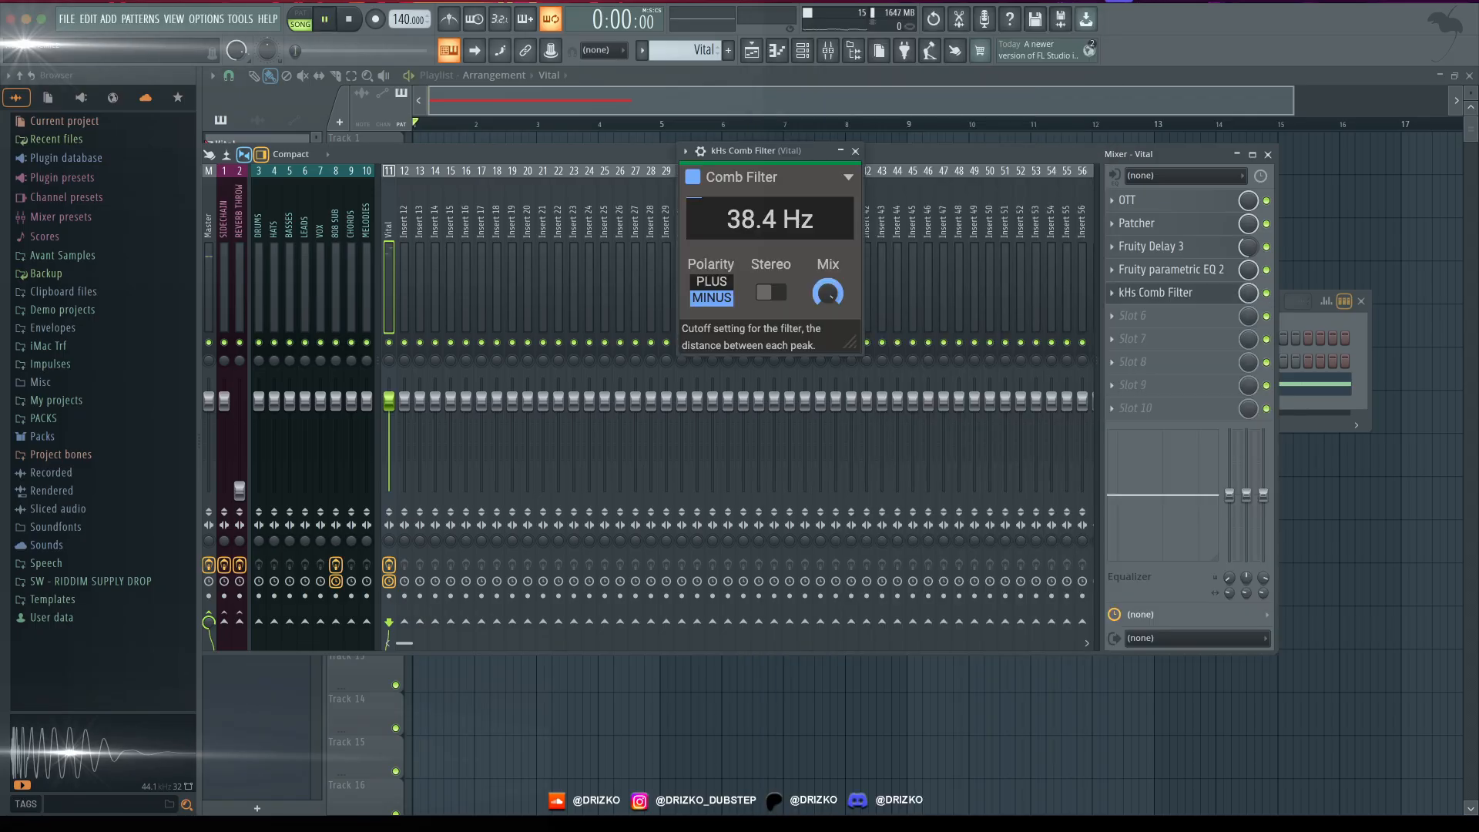
pyautogui.press('space')
pyautogui.moveTo(770, 220); pyautogui.dragTo(770, 237)
pyautogui.moveTo(827, 292); pyautogui.dragTo(827, 308)
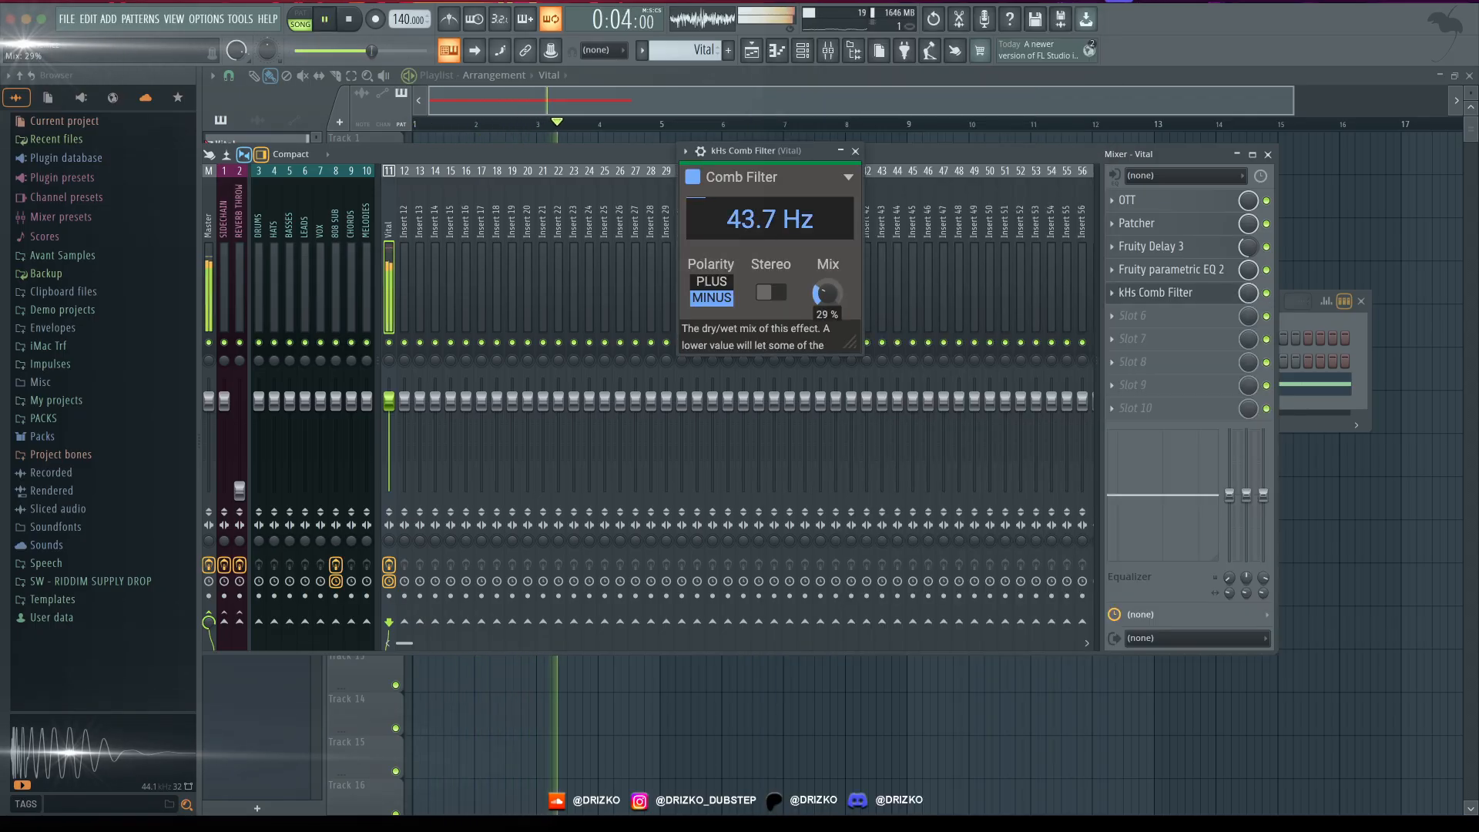
pyautogui.moveTo(770, 220); pyautogui.dragTo(770, 204)
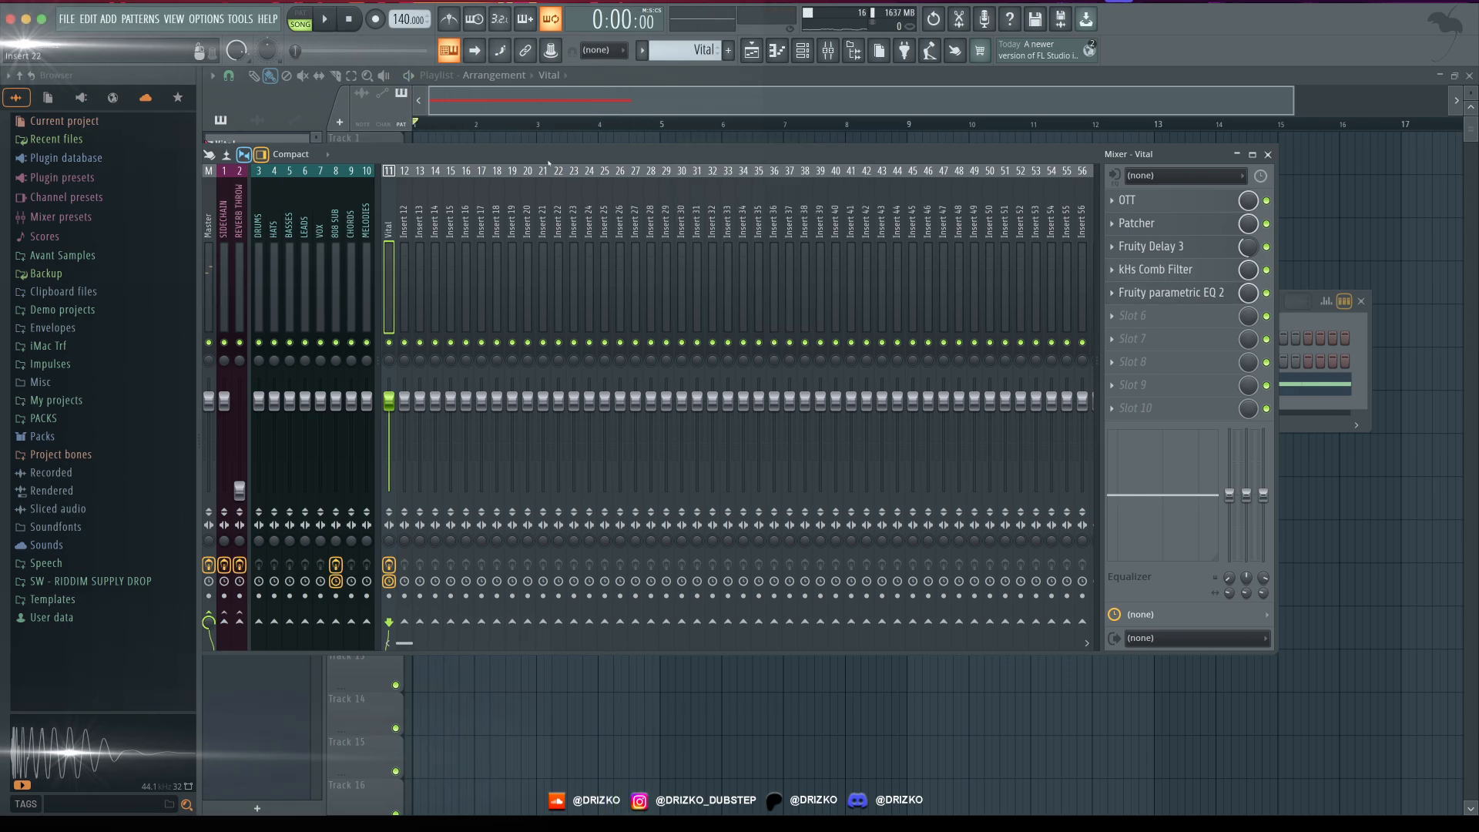
pyautogui.moveTo(548, 164); pyautogui.dragTo(684, 165)
pyautogui.press('F9')
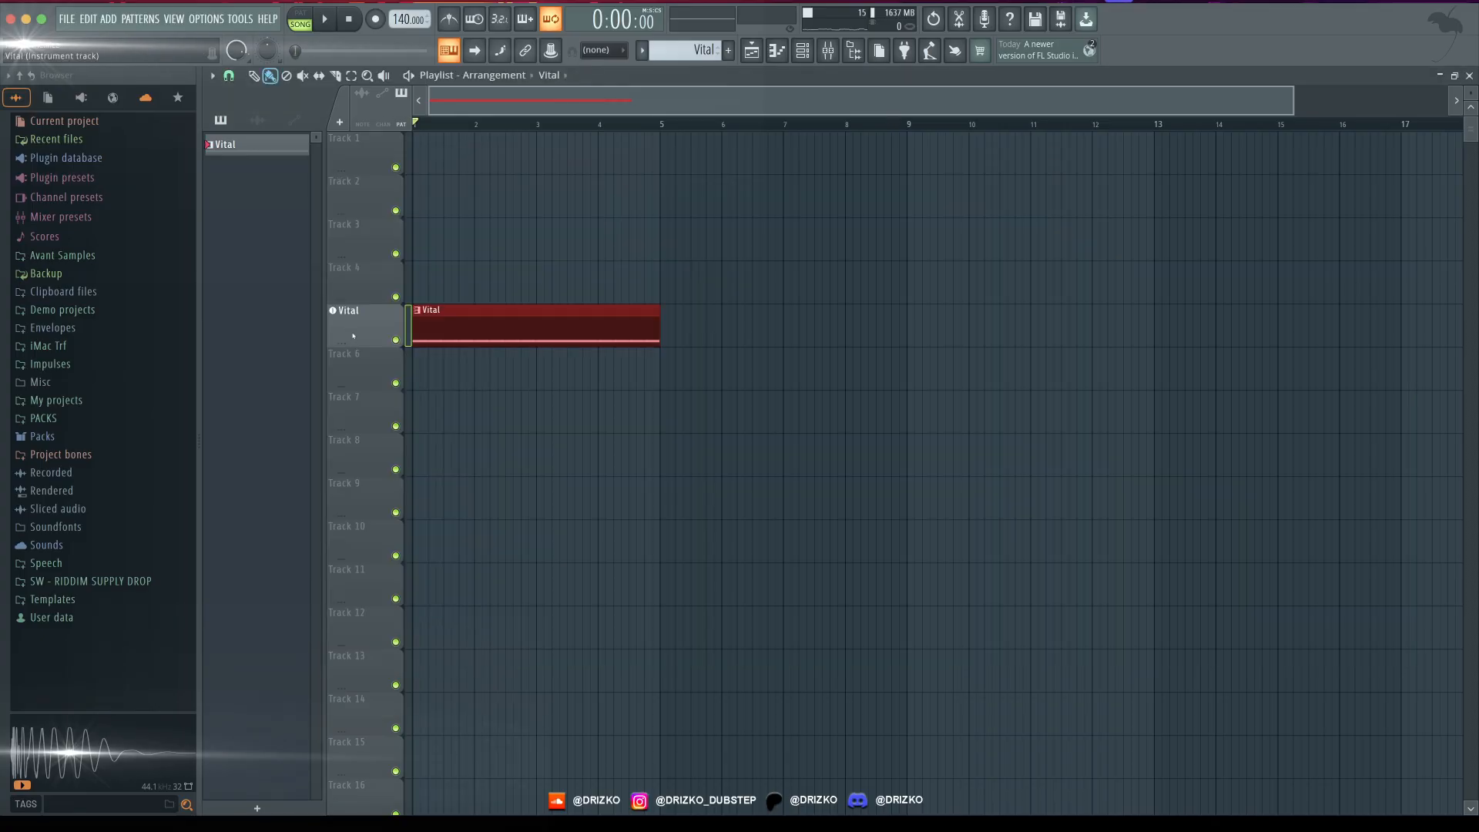
# - Add a second Vital on the track below with clips across four bars, using Basic Shapes in oscillator 1
pyautogui.rightClick(354, 365)
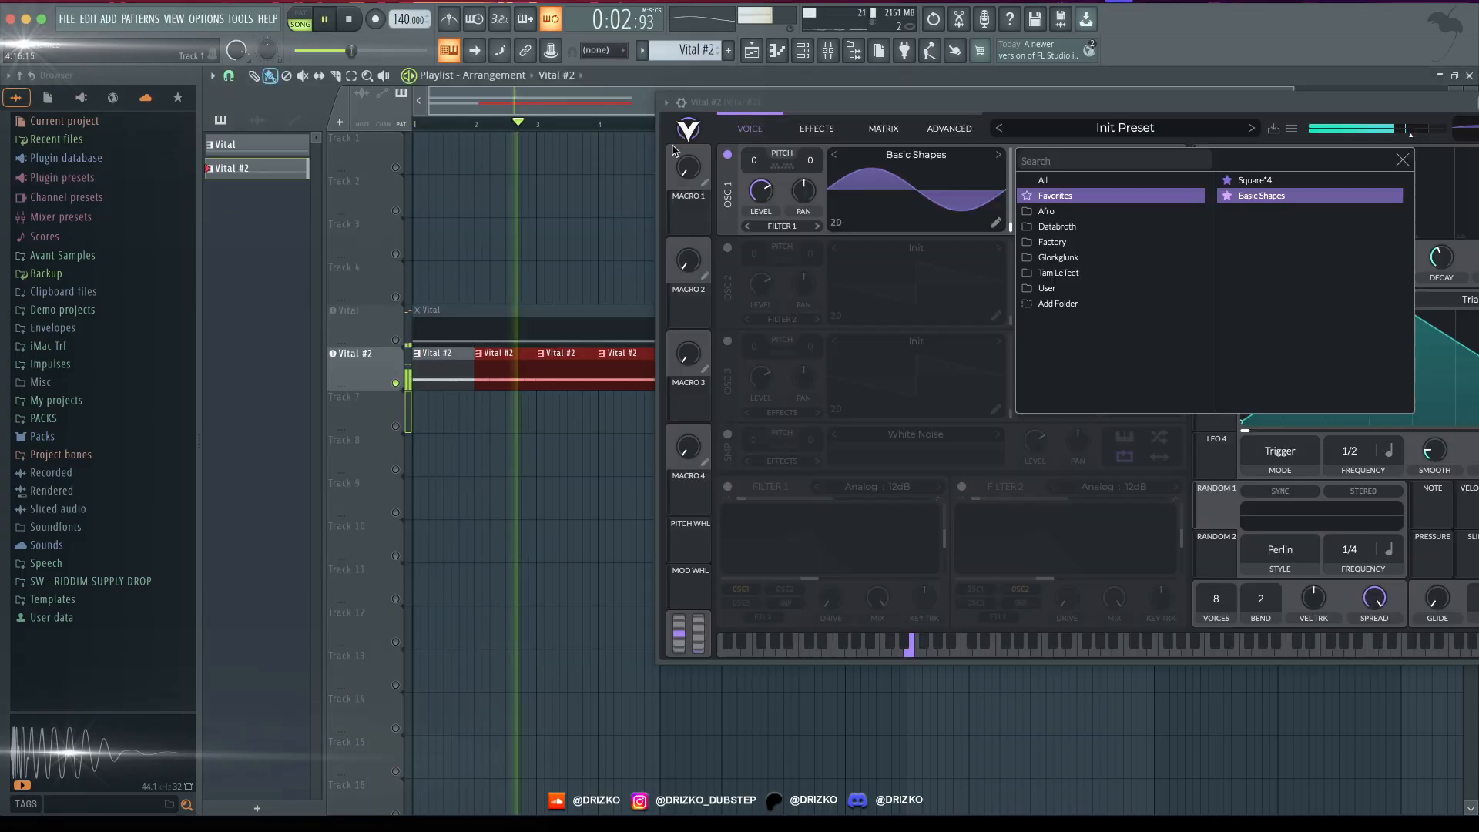
pyautogui.click(954, 110)
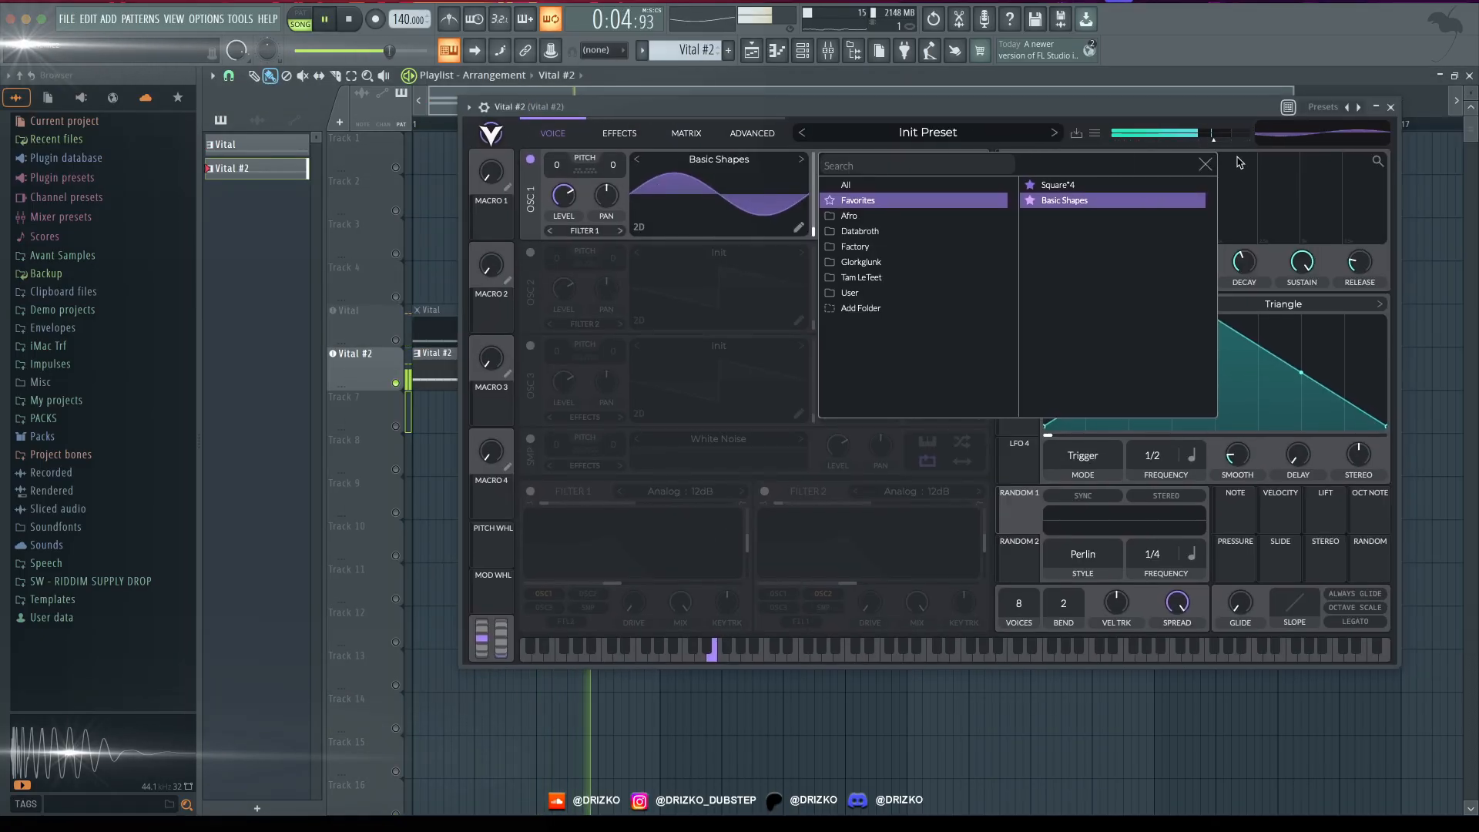
pyautogui.click(1205, 163)
pyautogui.press('space')
# - Lower oscillator 1's level to 0 and modulate it with LFO 1
pyautogui.moveTo(562, 196); pyautogui.dragTo(533, 315)
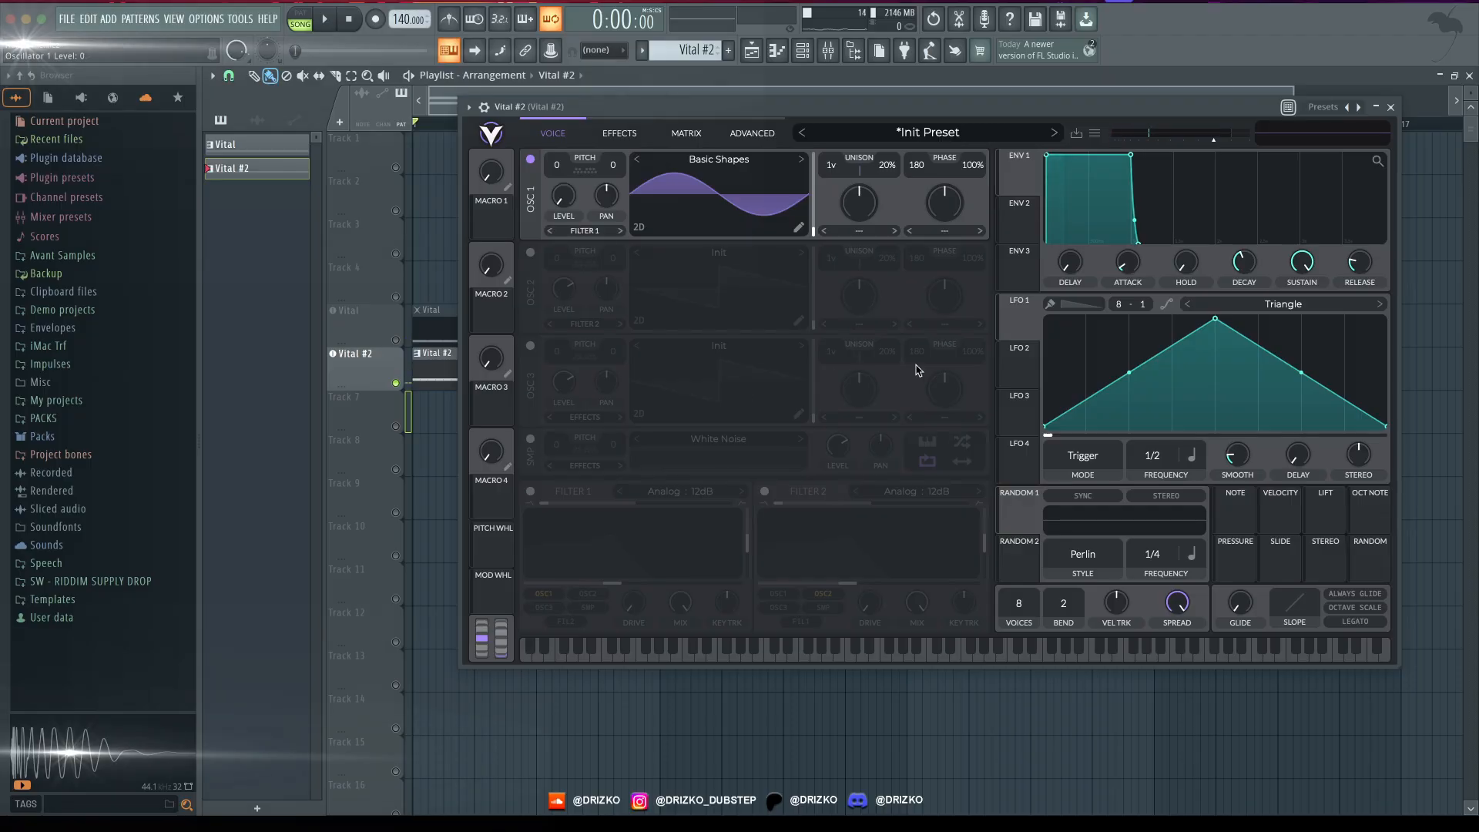
pyautogui.moveTo(1011, 324); pyautogui.dragTo(562, 199)
pyautogui.press('space')
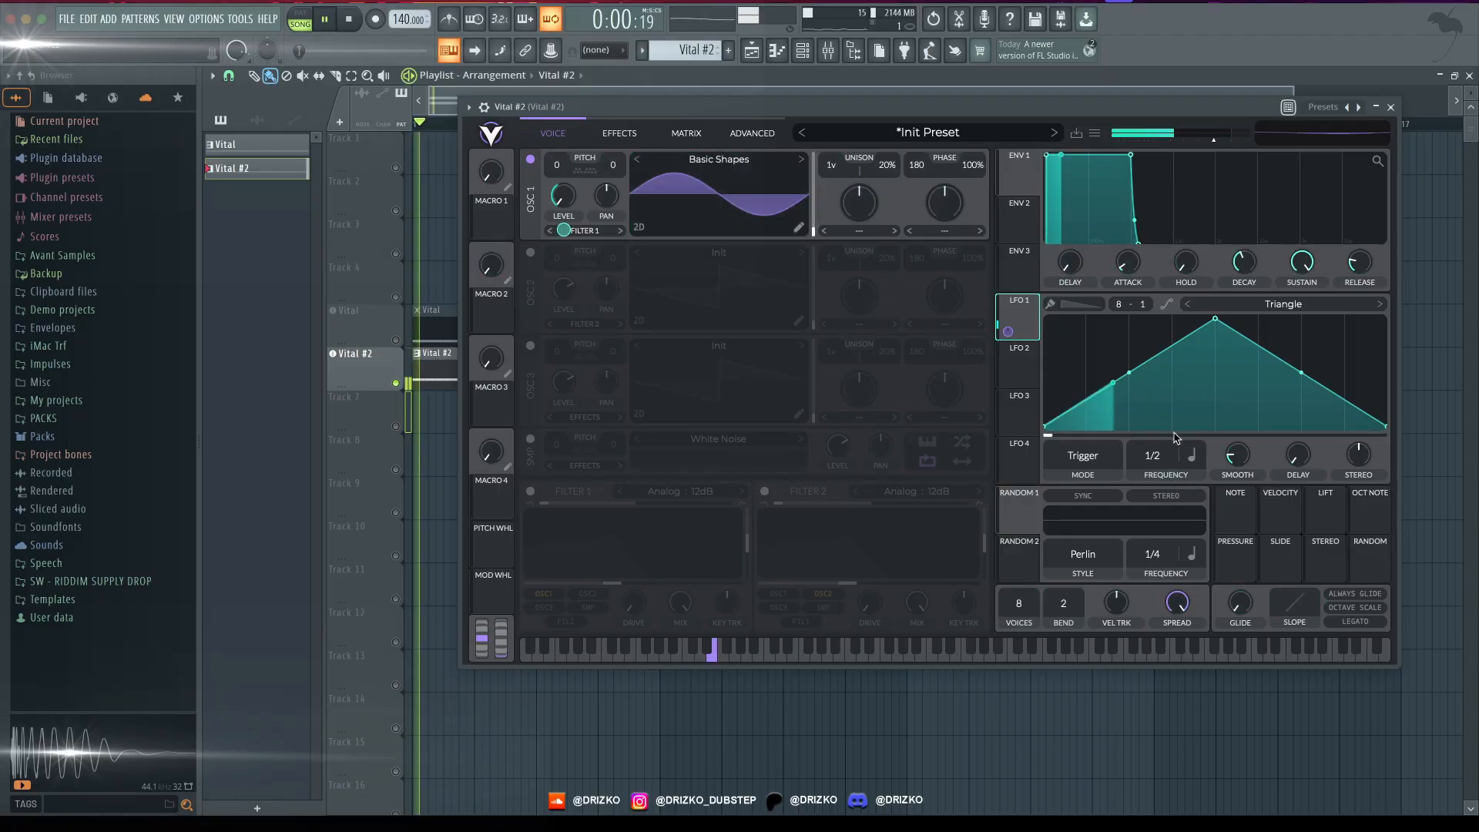
# - Set LFO 1's frequency to 1/8 and bend both slopes of its triangle outward into a rounded arch
pyautogui.moveTo(1165, 440); pyautogui.dragTo(1129, 348)
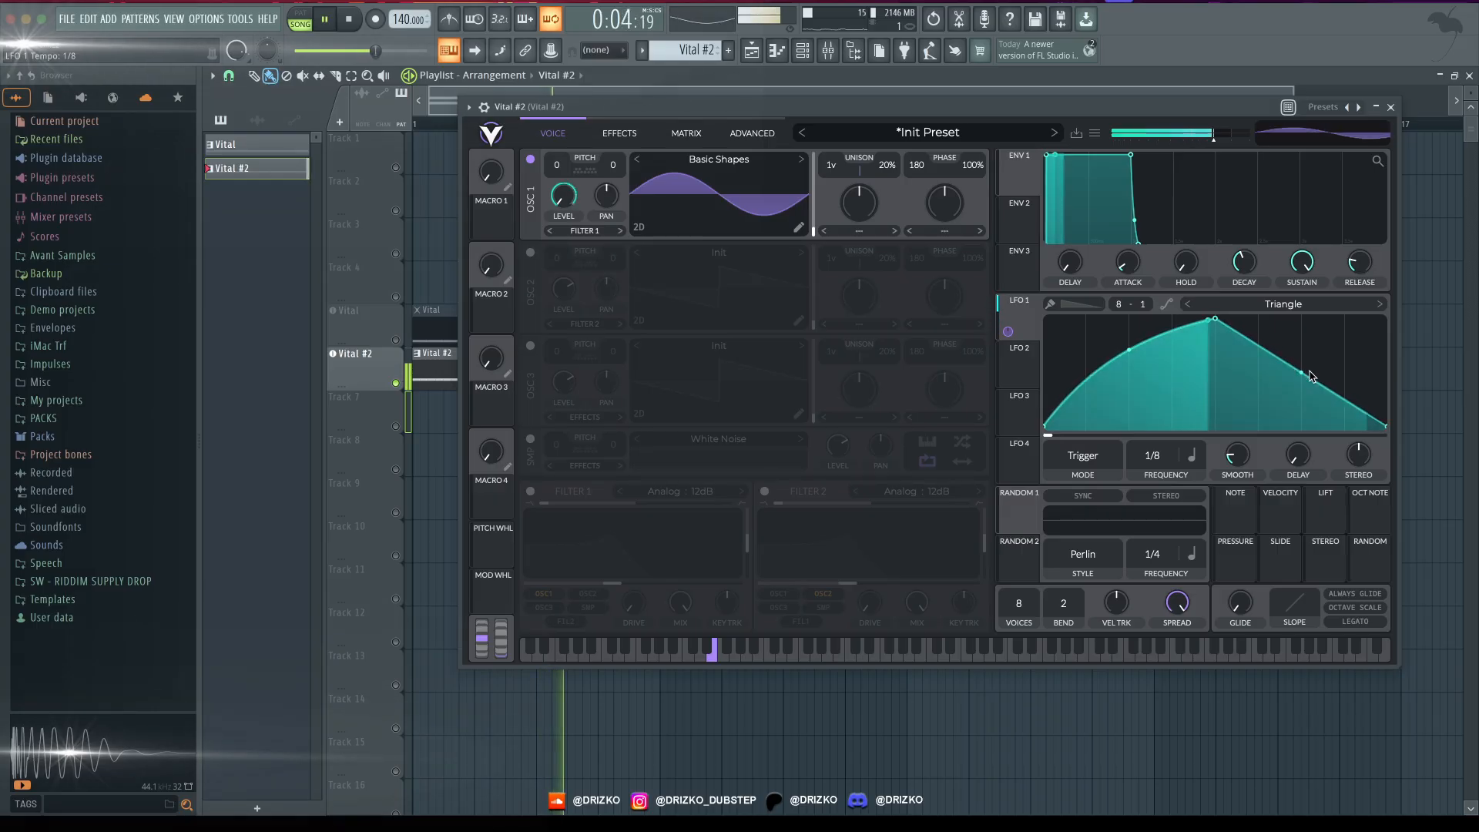
pyautogui.moveTo(1301, 373); pyautogui.dragTo(1304, 343)
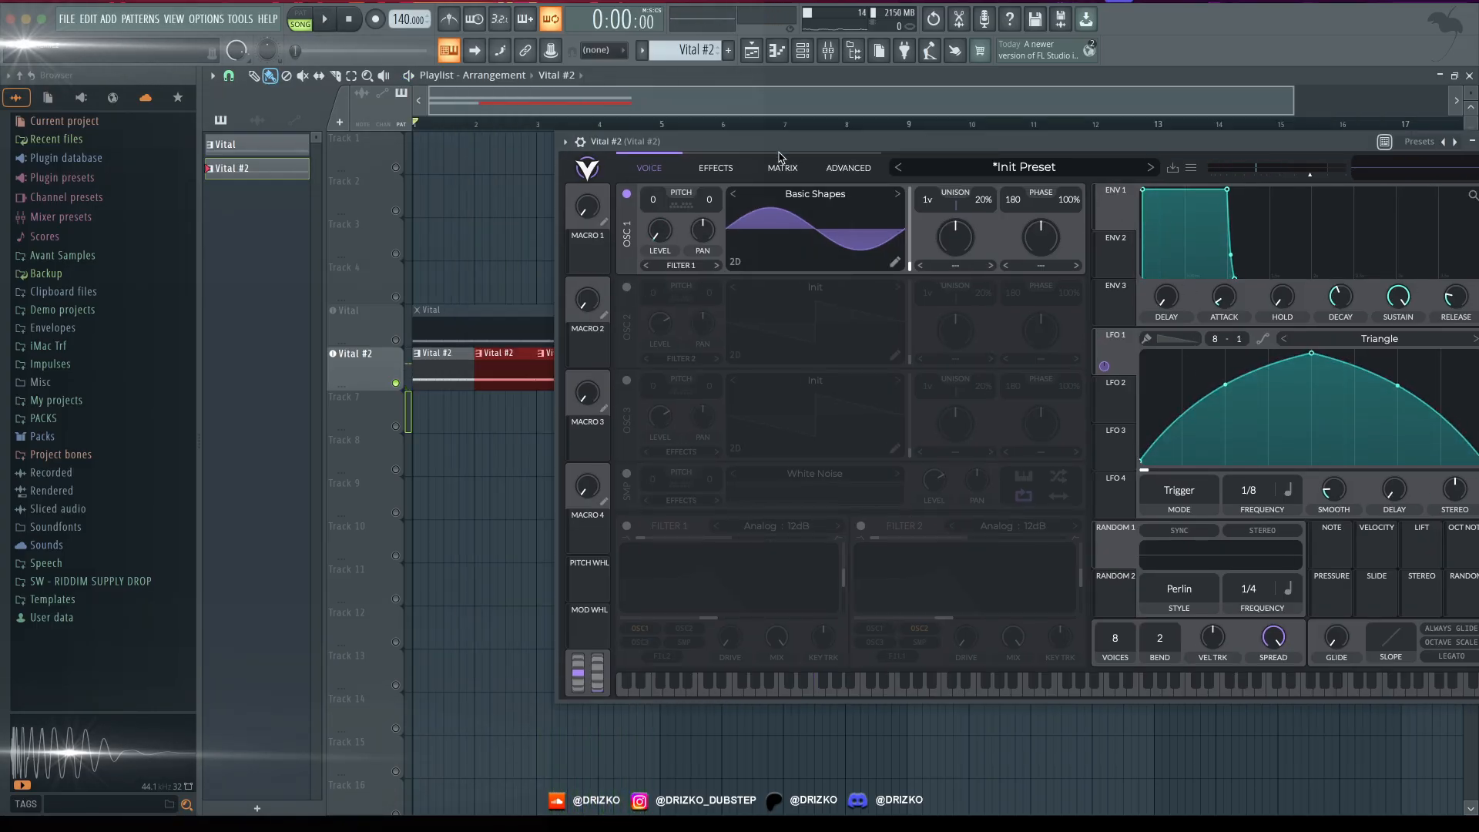
pyautogui.moveTo(985, 138); pyautogui.dragTo(722, 157)
pyautogui.click(1223, 161)
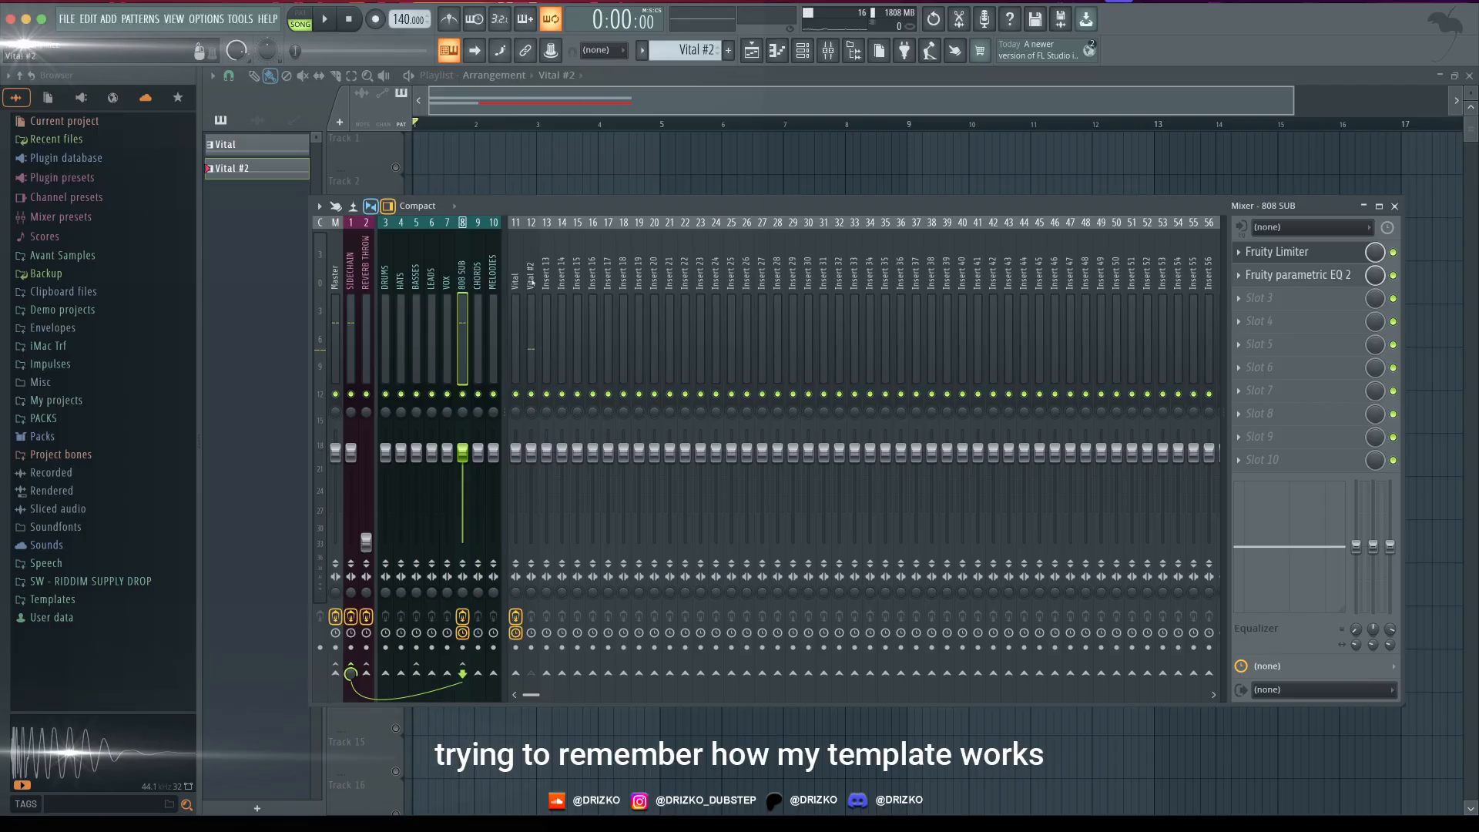
# - Route the Vital #2 mixer track to the 808 SUB bus and check the BASSES and SIDECHAIN buses
pyautogui.click(514, 282)
pyautogui.click(415, 284)
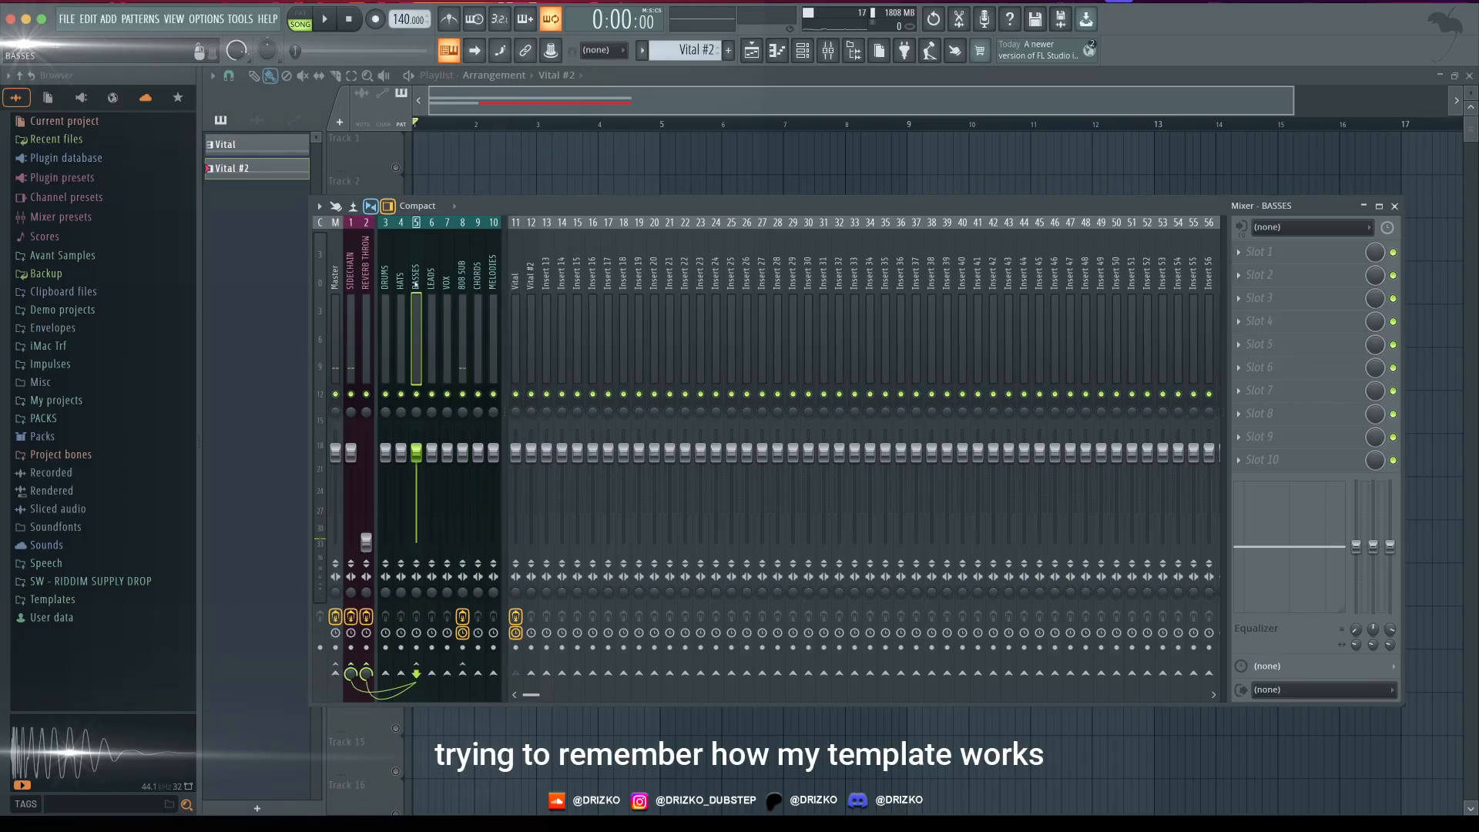
pyautogui.click(530, 282)
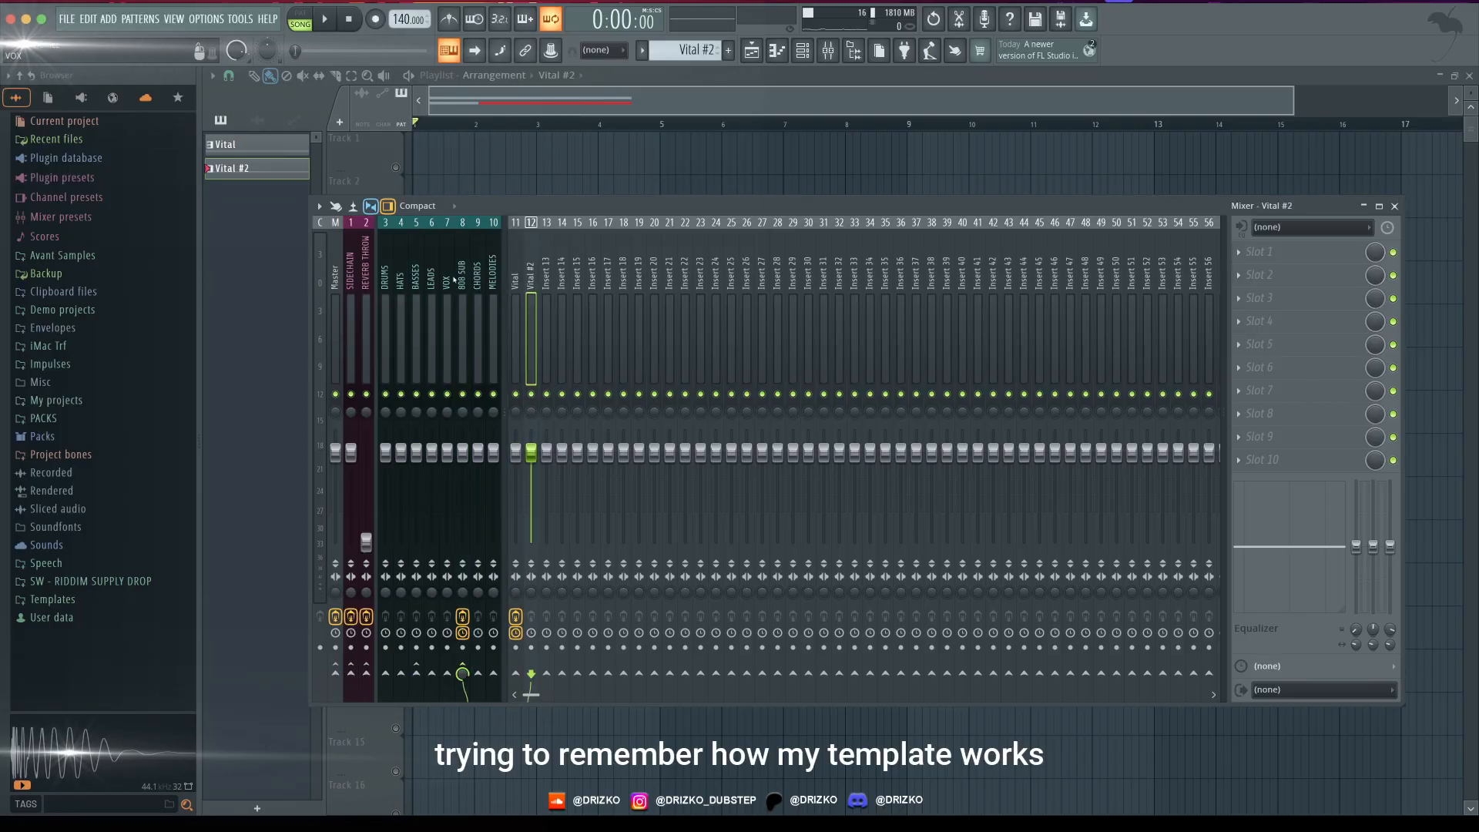
pyautogui.click(468, 272)
pyautogui.click(351, 273)
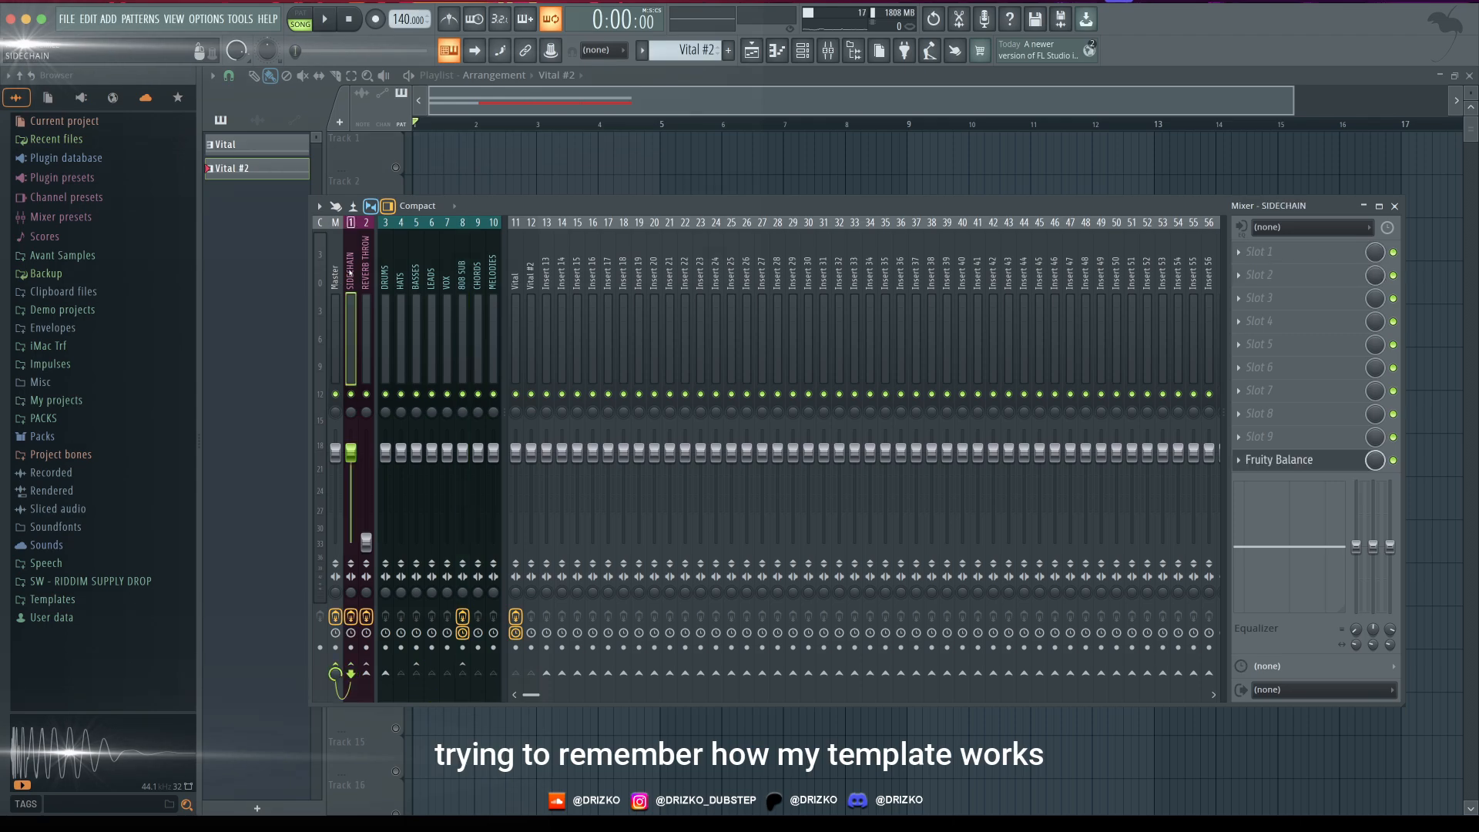
# - Return to the playlist and audition the Vital and Vital #2 tracks together
pyautogui.press('F9')
pyautogui.press('space')
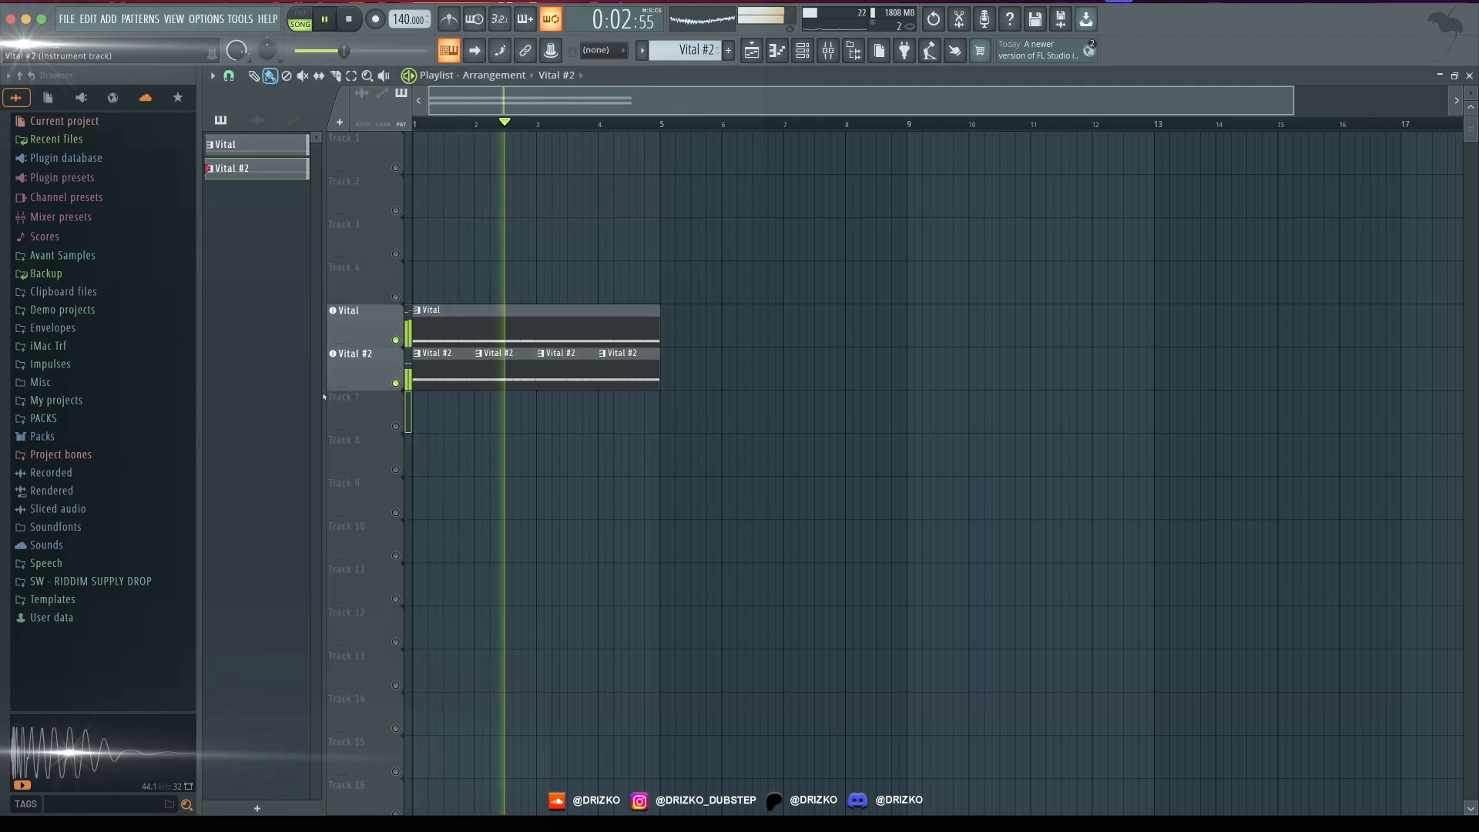
pyautogui.press('space')
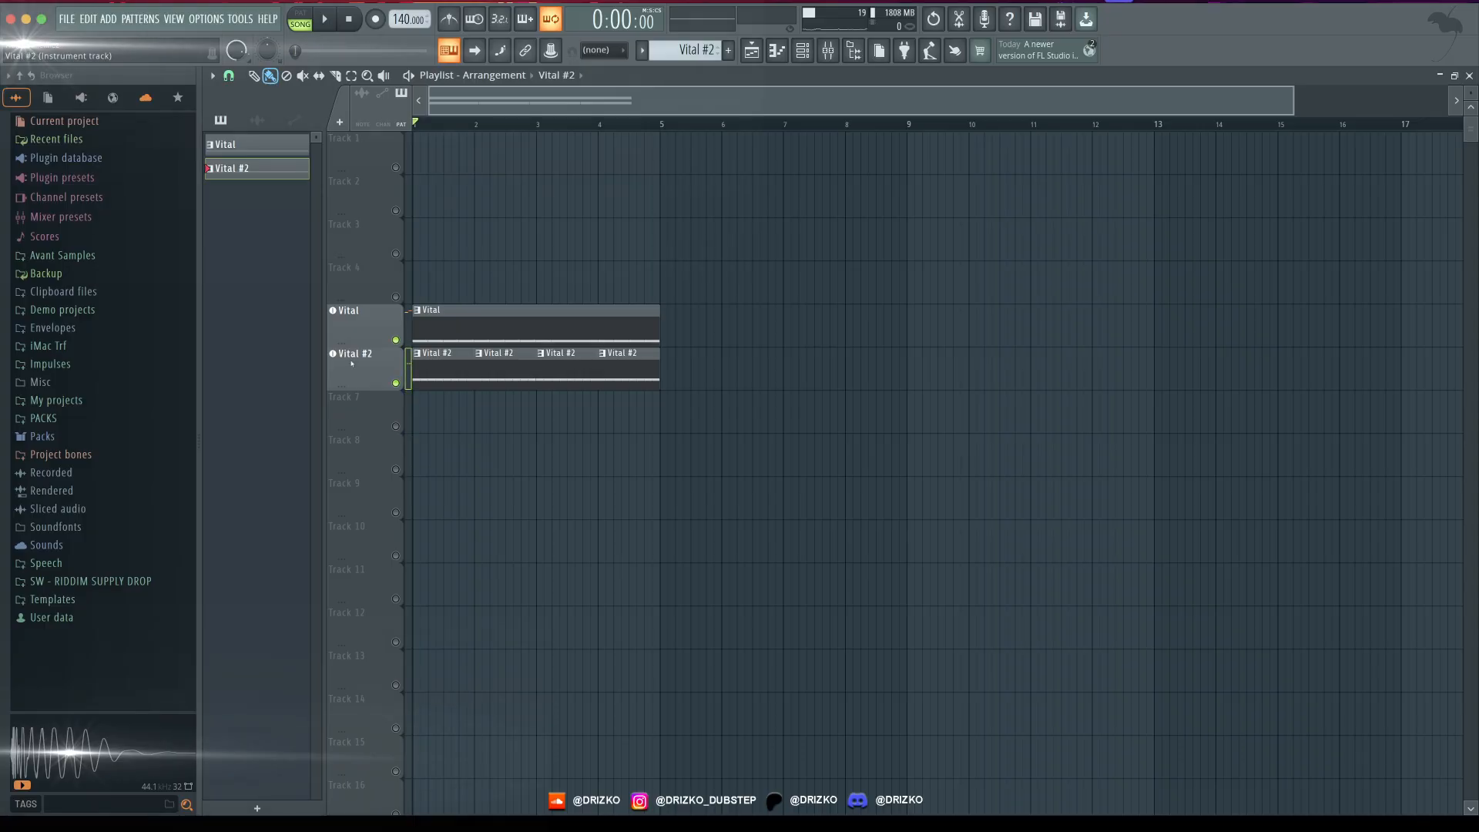
# - Raise the pitch bend range to 12 semitones in both the Vital #2 and Vital synths
pyautogui.click(351, 363)
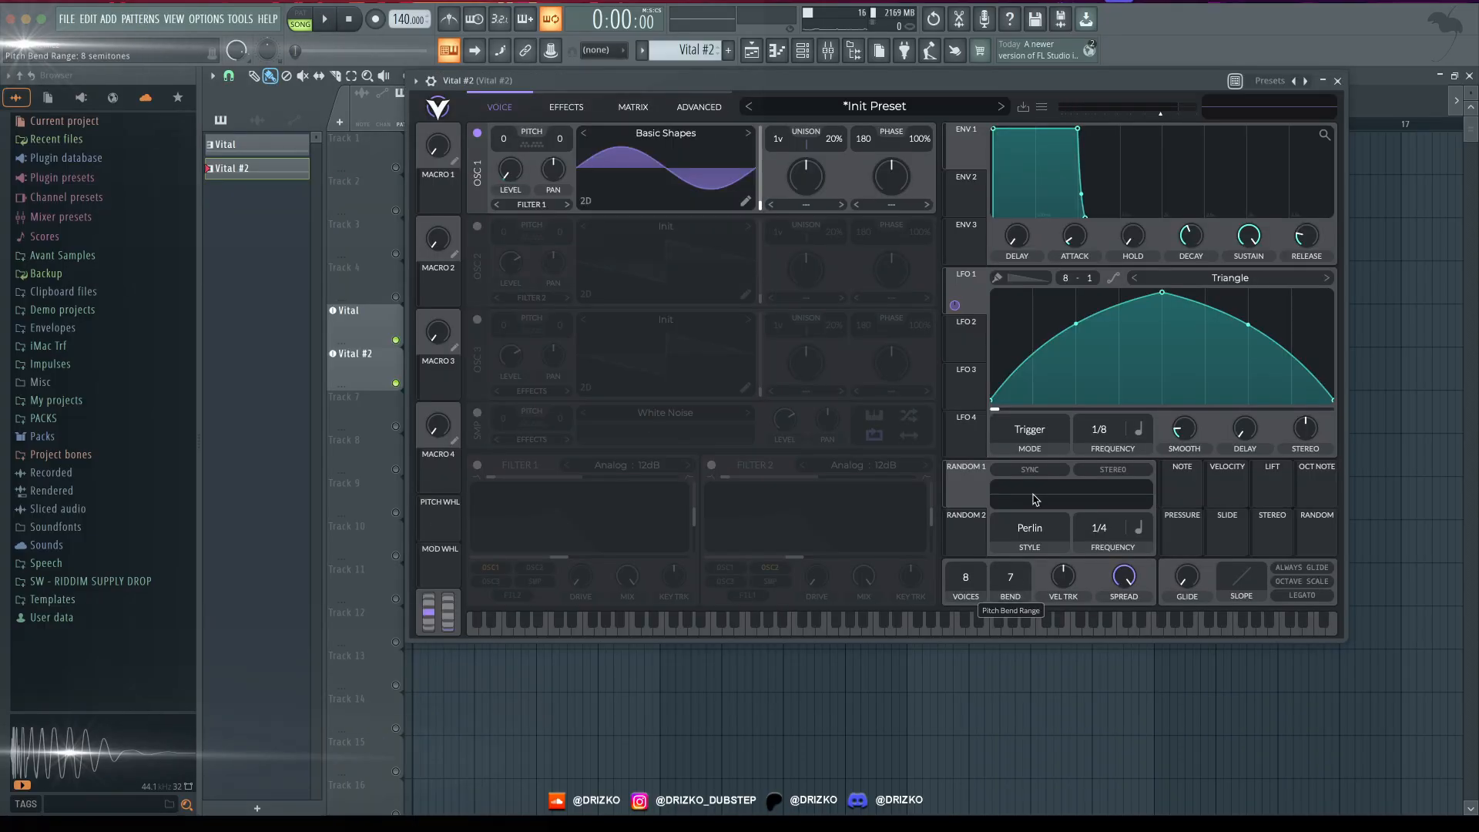
pyautogui.click(1337, 80)
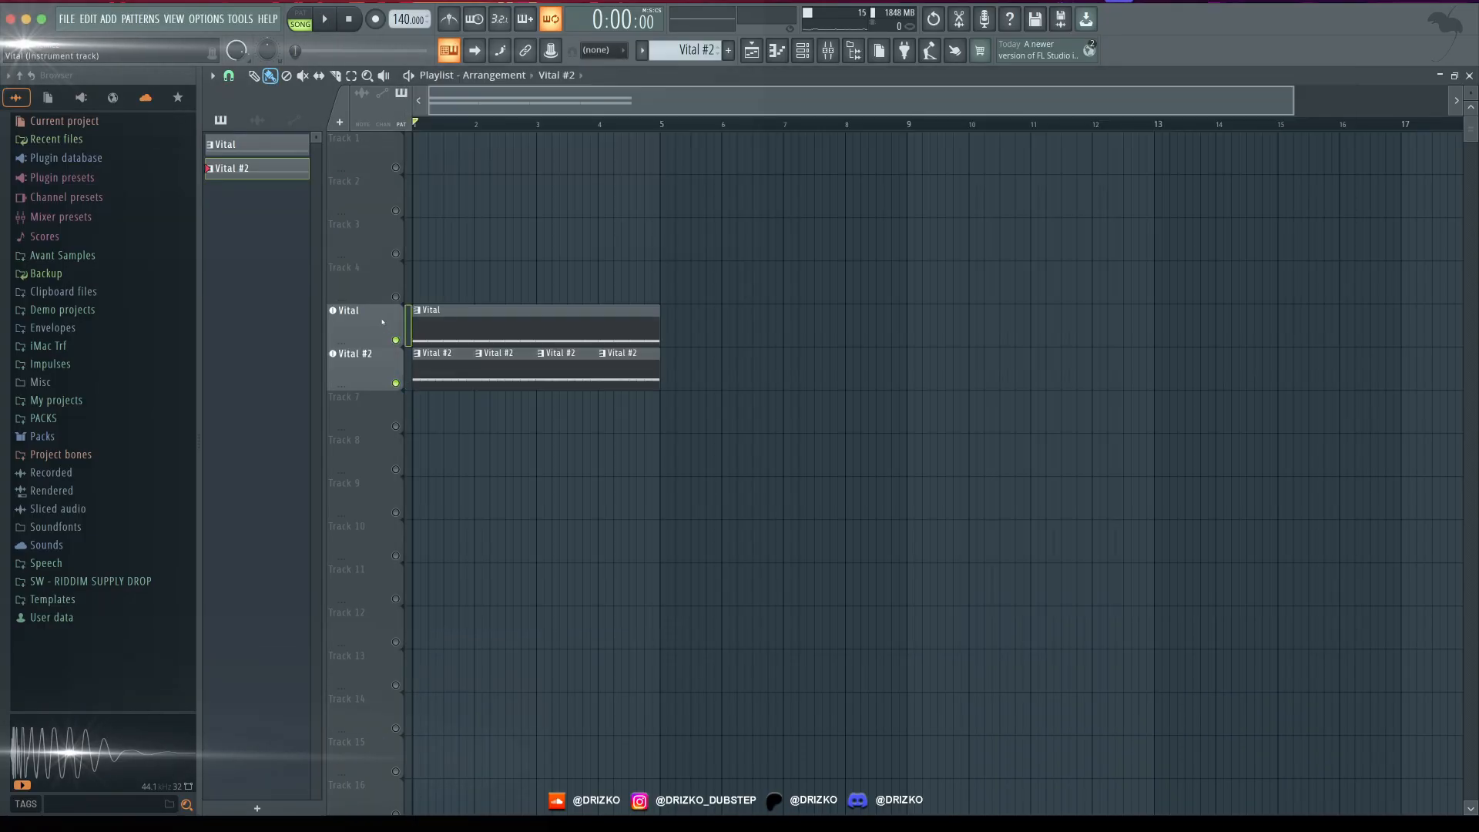
pyautogui.click(345, 310)
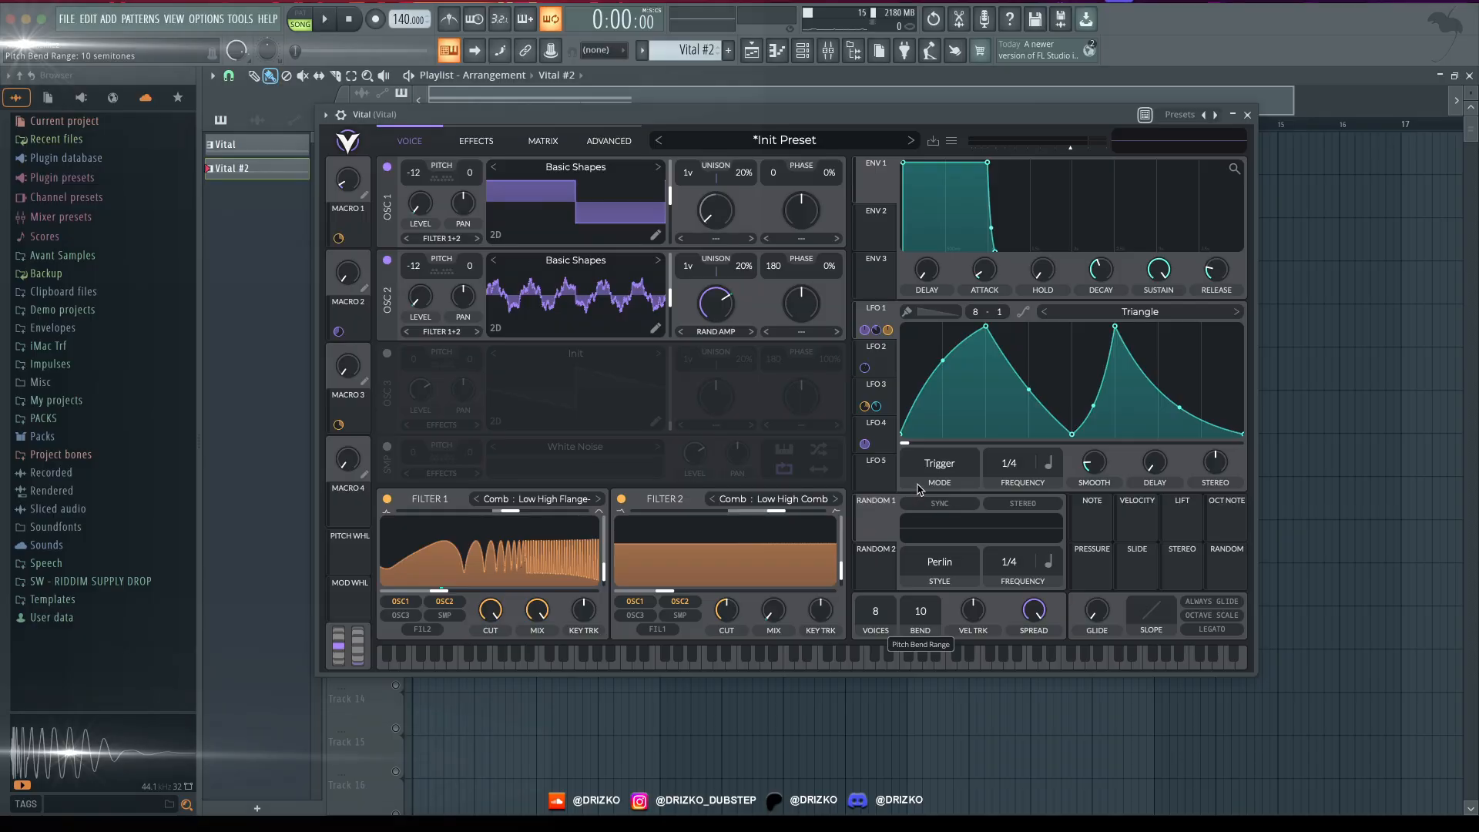
pyautogui.press('Escape')
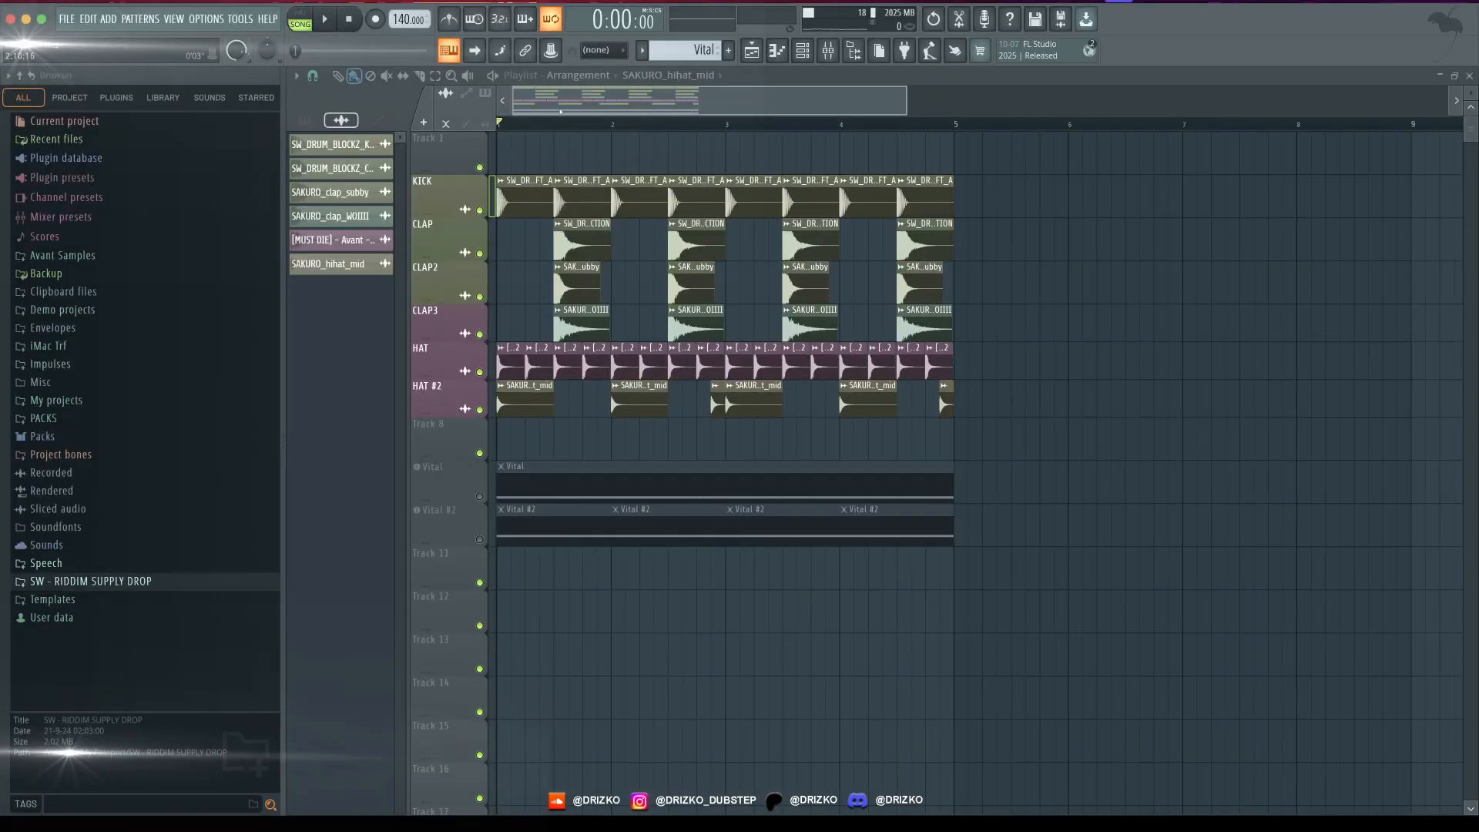
# - Inspect the drum clips, the HATS bus, and the mixer routing of CLAP, CLAP2 and CLAP3 into the clap group
pyautogui.scroll(2, 561, 112)
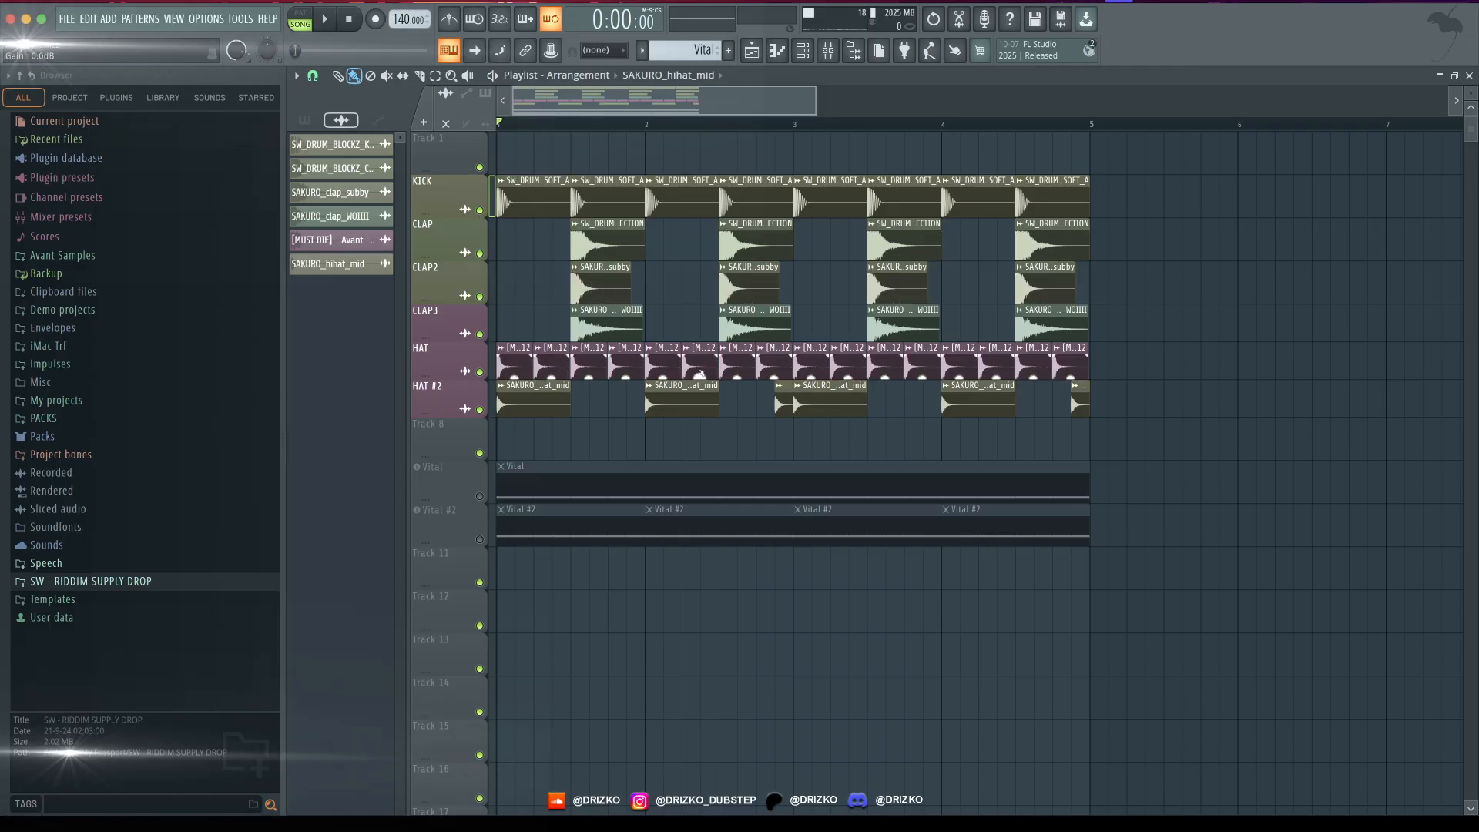
pyautogui.press('F9')
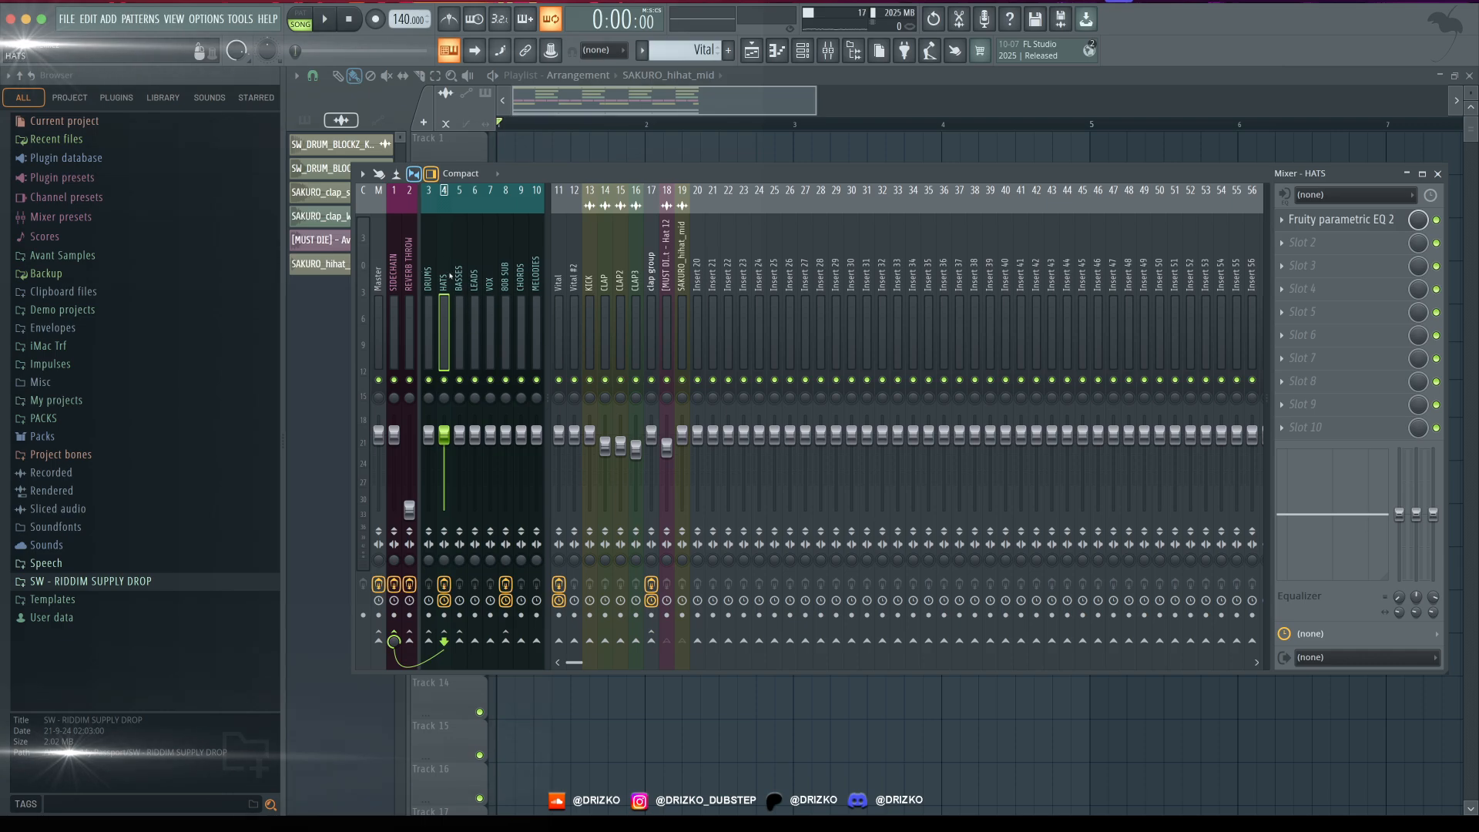
pyautogui.click(609, 287)
pyautogui.click(621, 287)
pyautogui.click(634, 286)
pyautogui.click(606, 286)
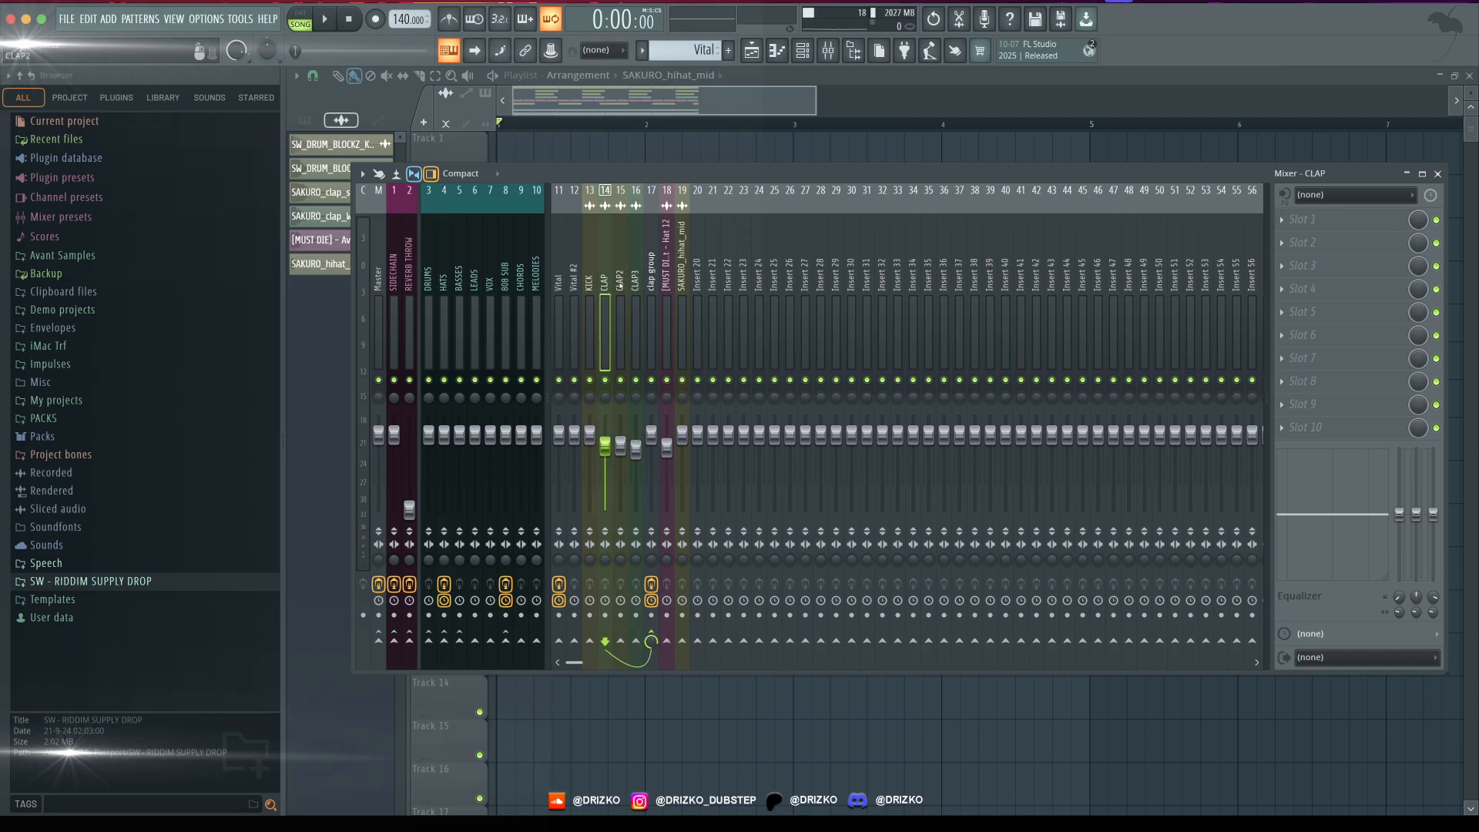
pyautogui.click(619, 286)
pyautogui.click(630, 287)
pyautogui.click(651, 269)
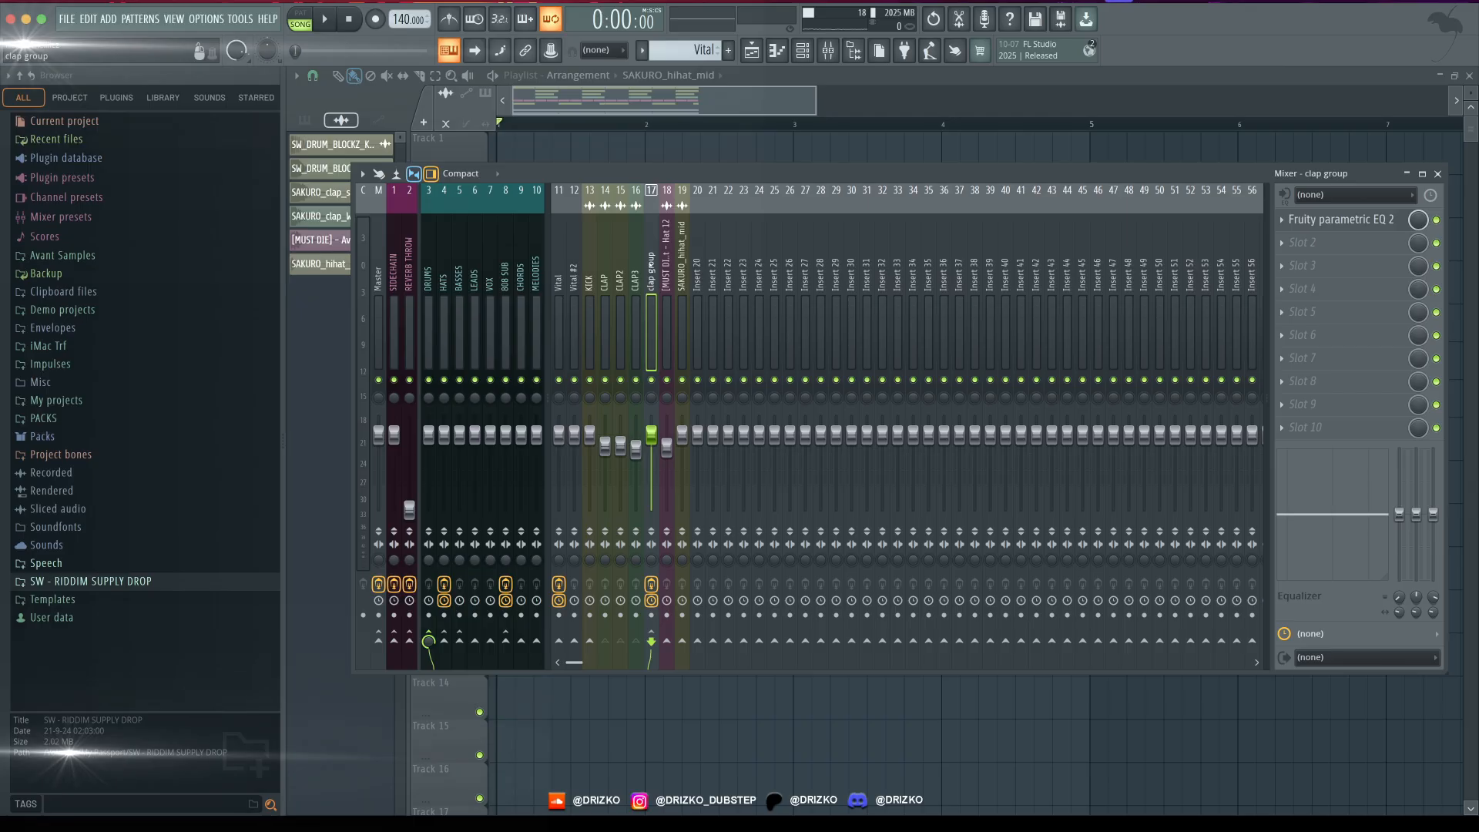
# - Examine the Fruity parametric EQ 2 curve on the clap group
pyautogui.click(1340, 219)
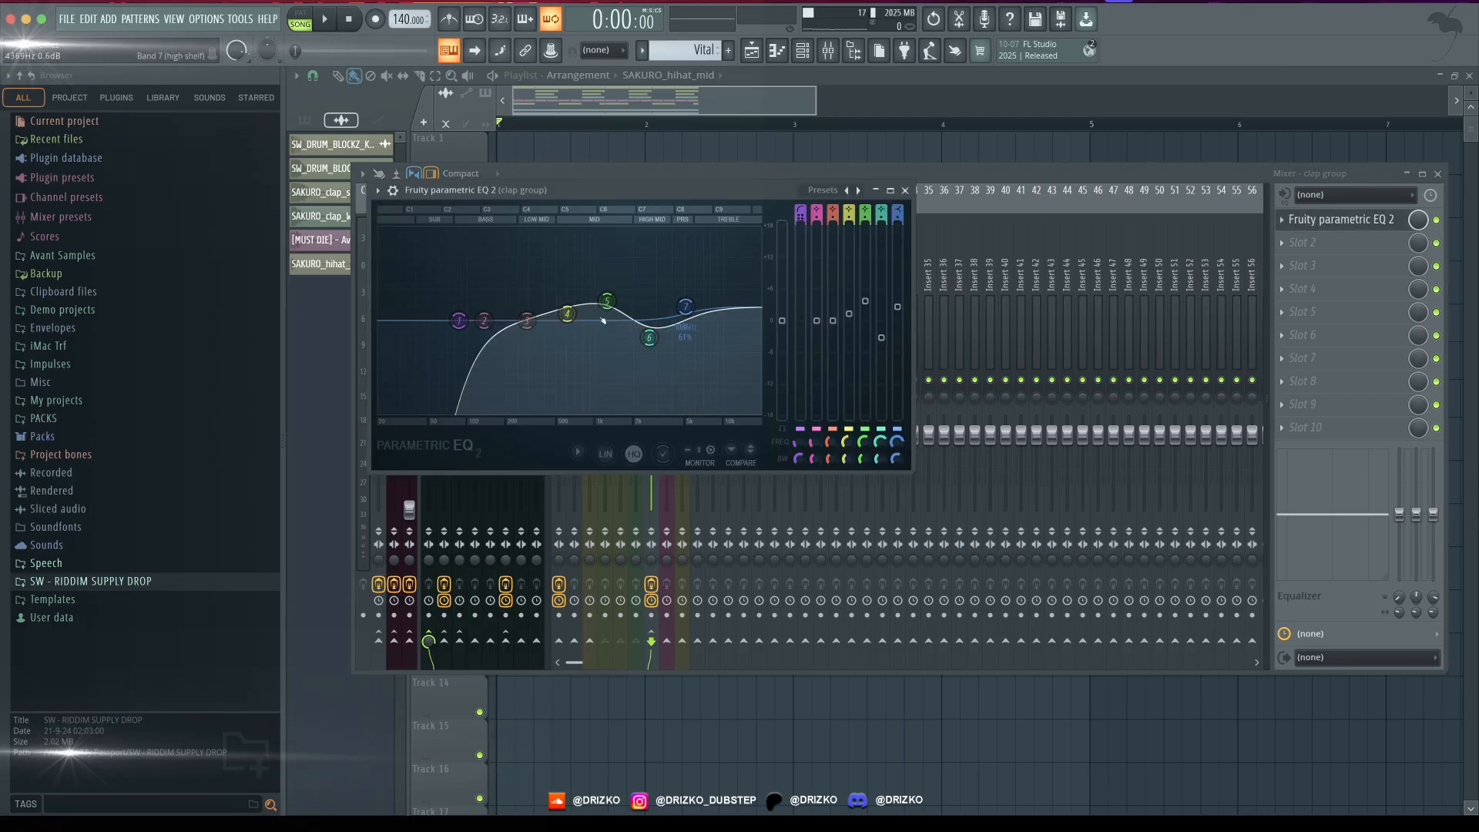
pyautogui.moveTo(659, 203); pyautogui.dragTo(1056, 207)
pyautogui.click(651, 259)
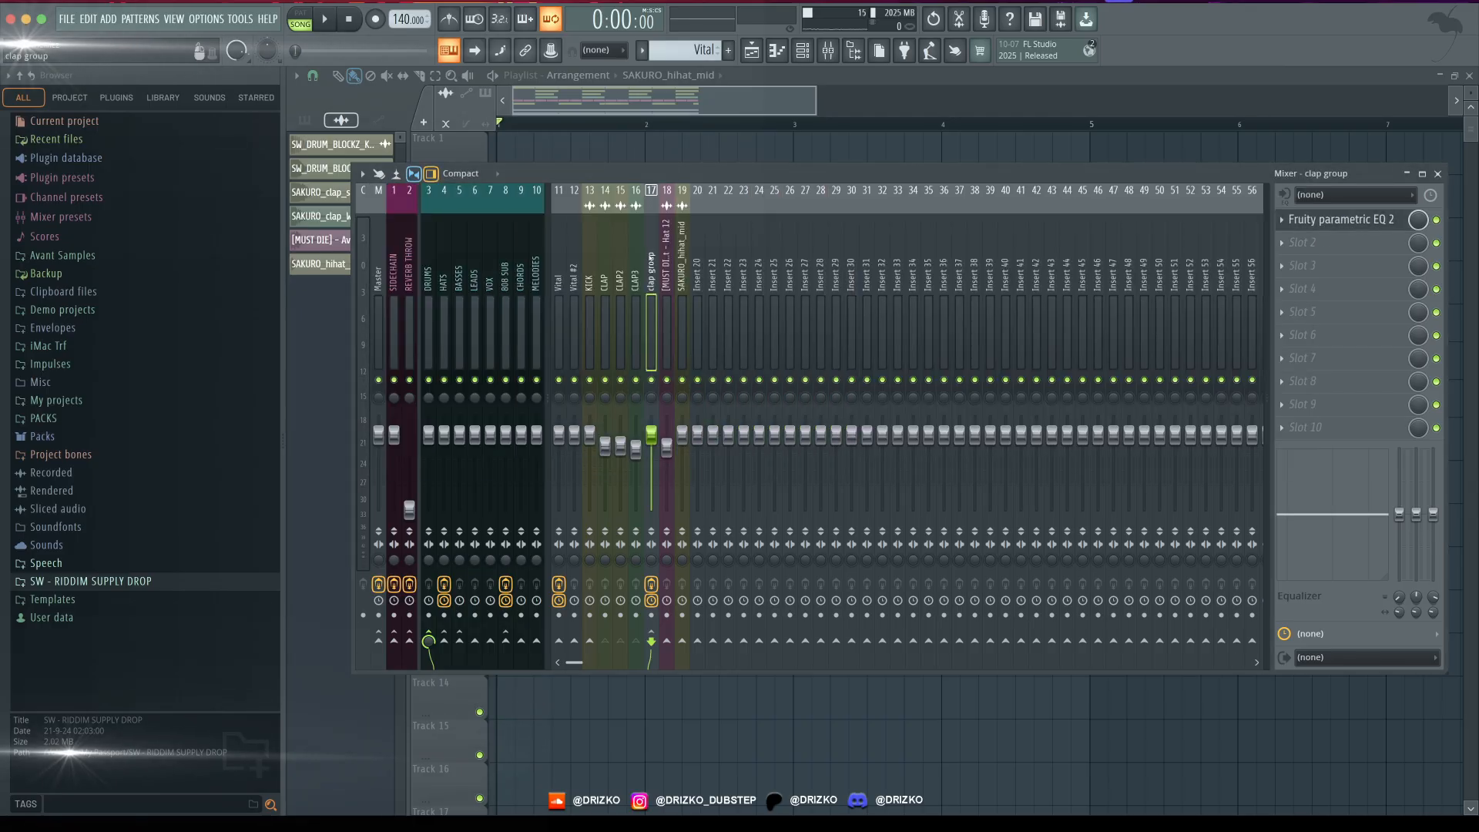
# - Play the drums while checking the DRUMS and HATS buses in the mixer
pyautogui.click(426, 271)
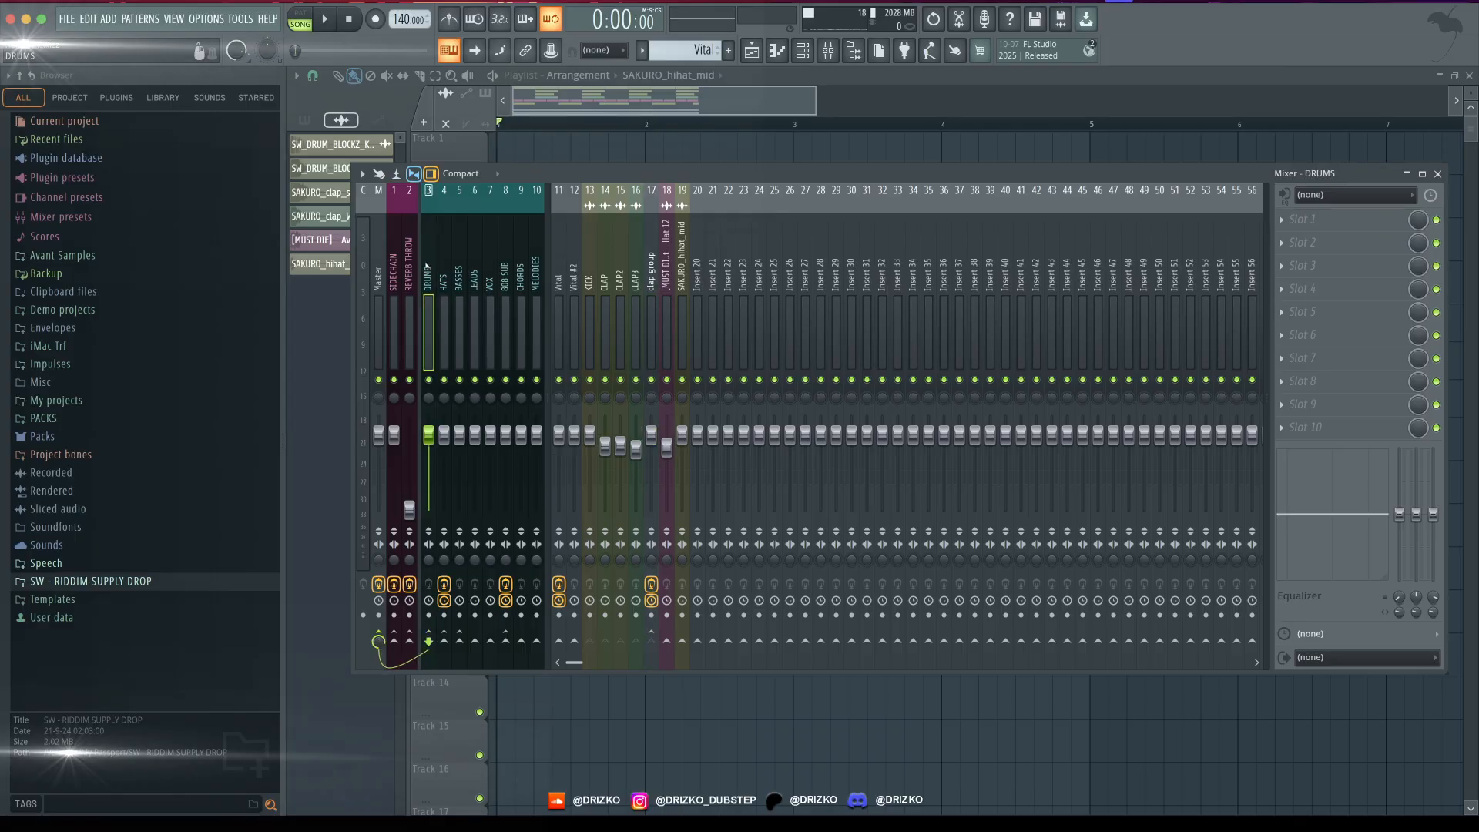
pyautogui.press('space')
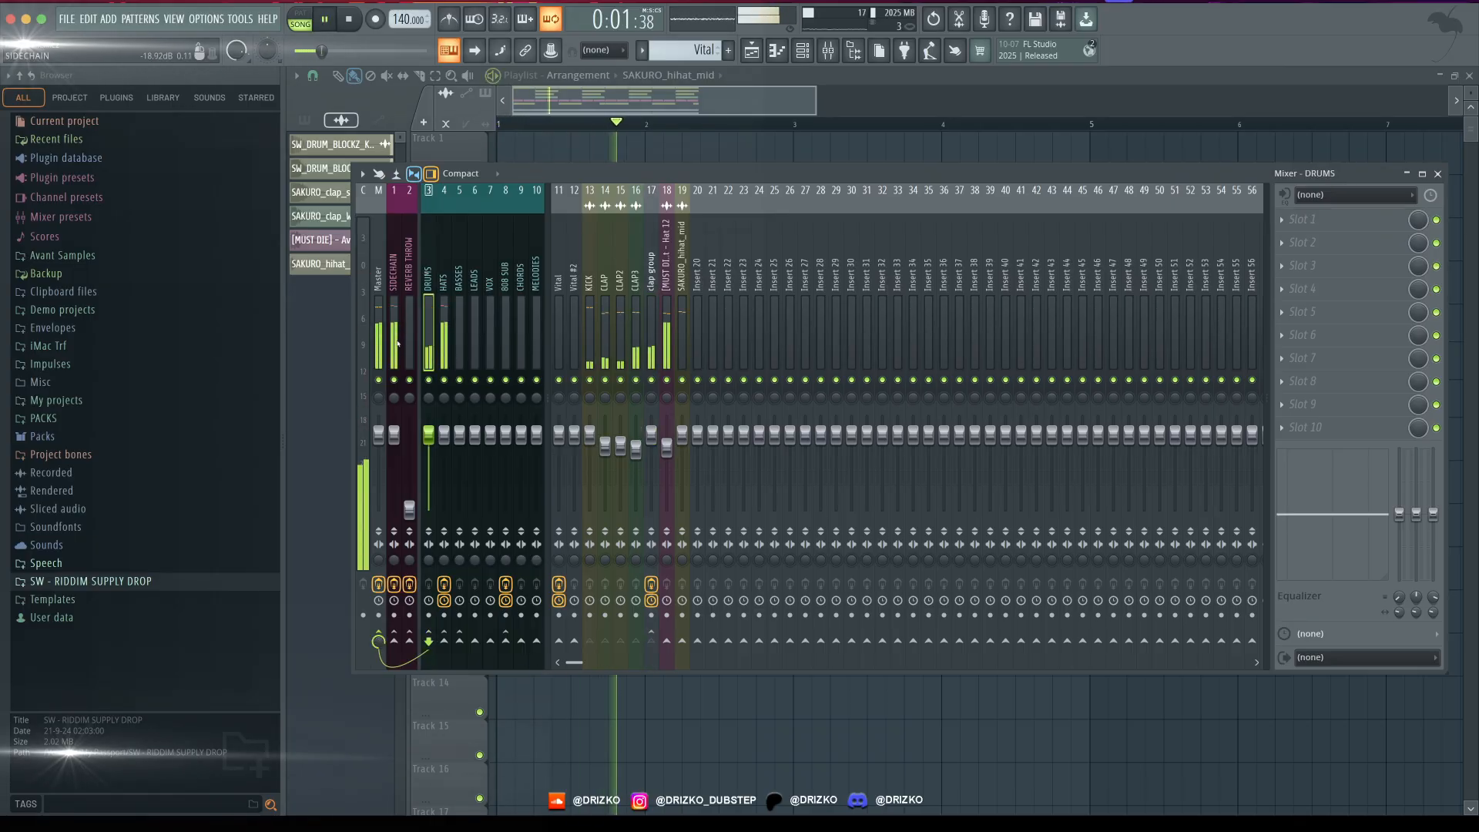
pyautogui.click(441, 286)
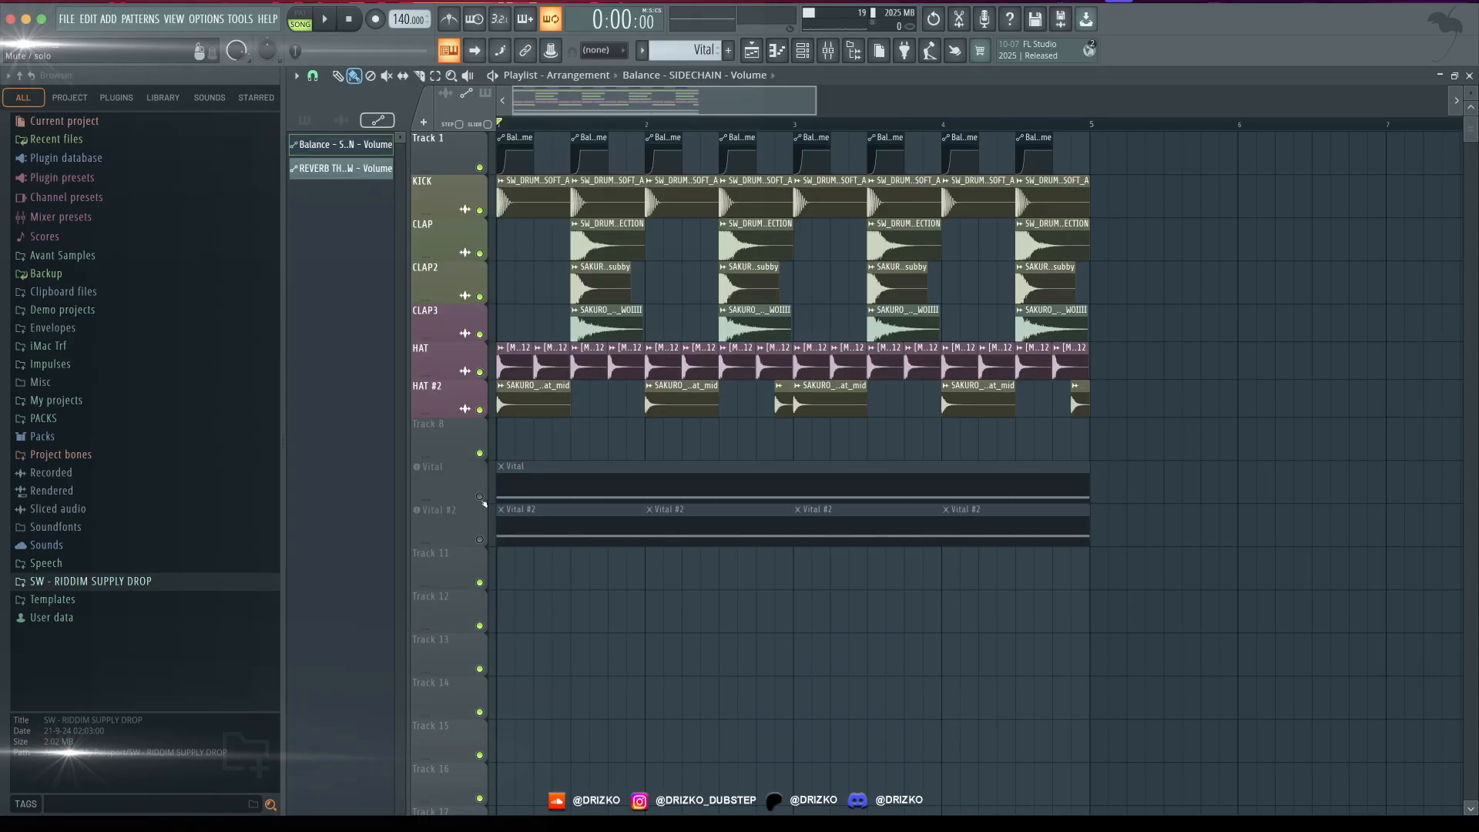
# - Unmute the Vital and Vital #2 tracks and audition them with the drums and sidechain automation
pyautogui.click(480, 497)
pyautogui.click(480, 540)
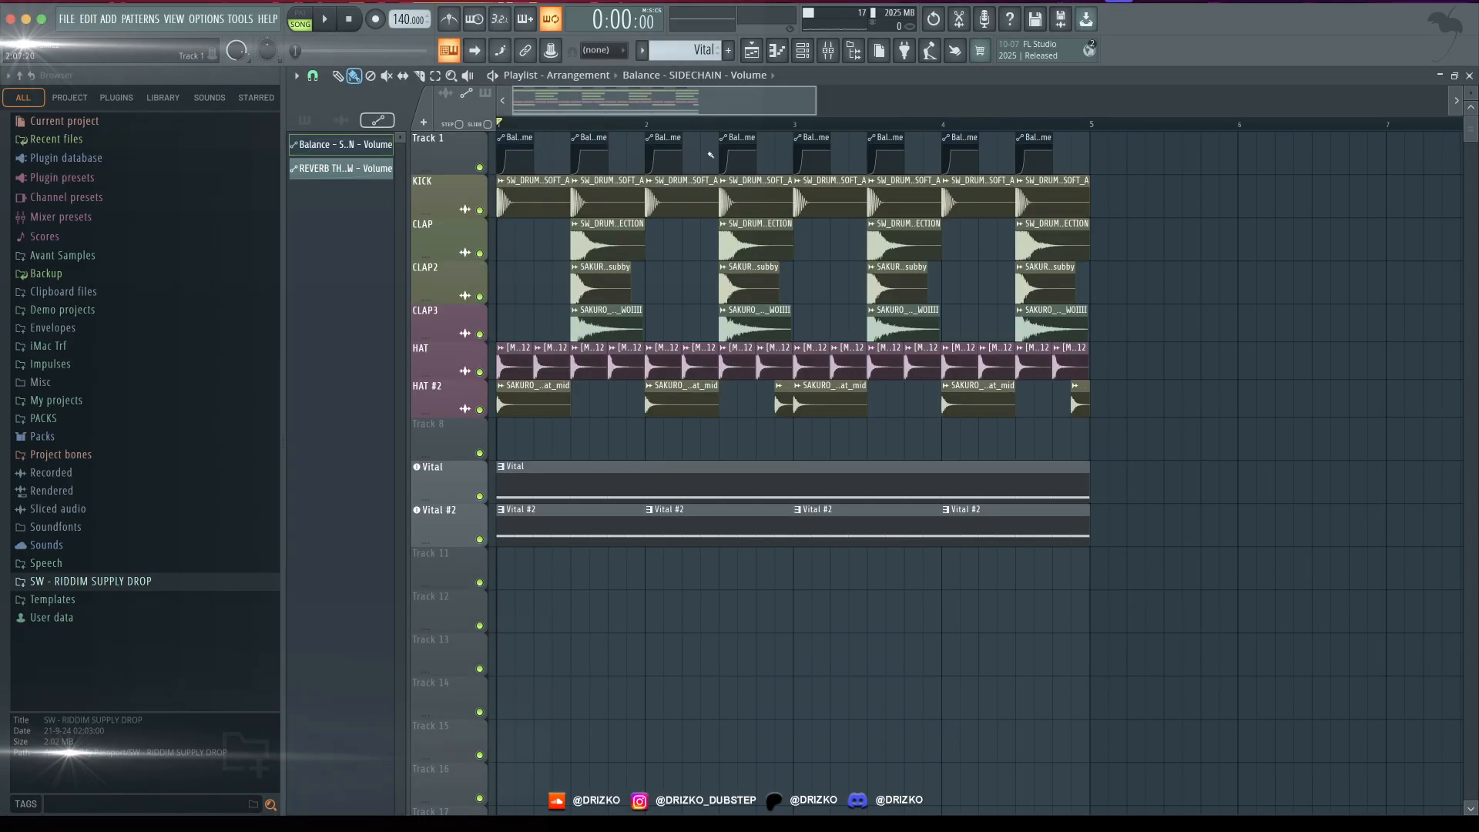
pyautogui.scroll(3, 578, 110)
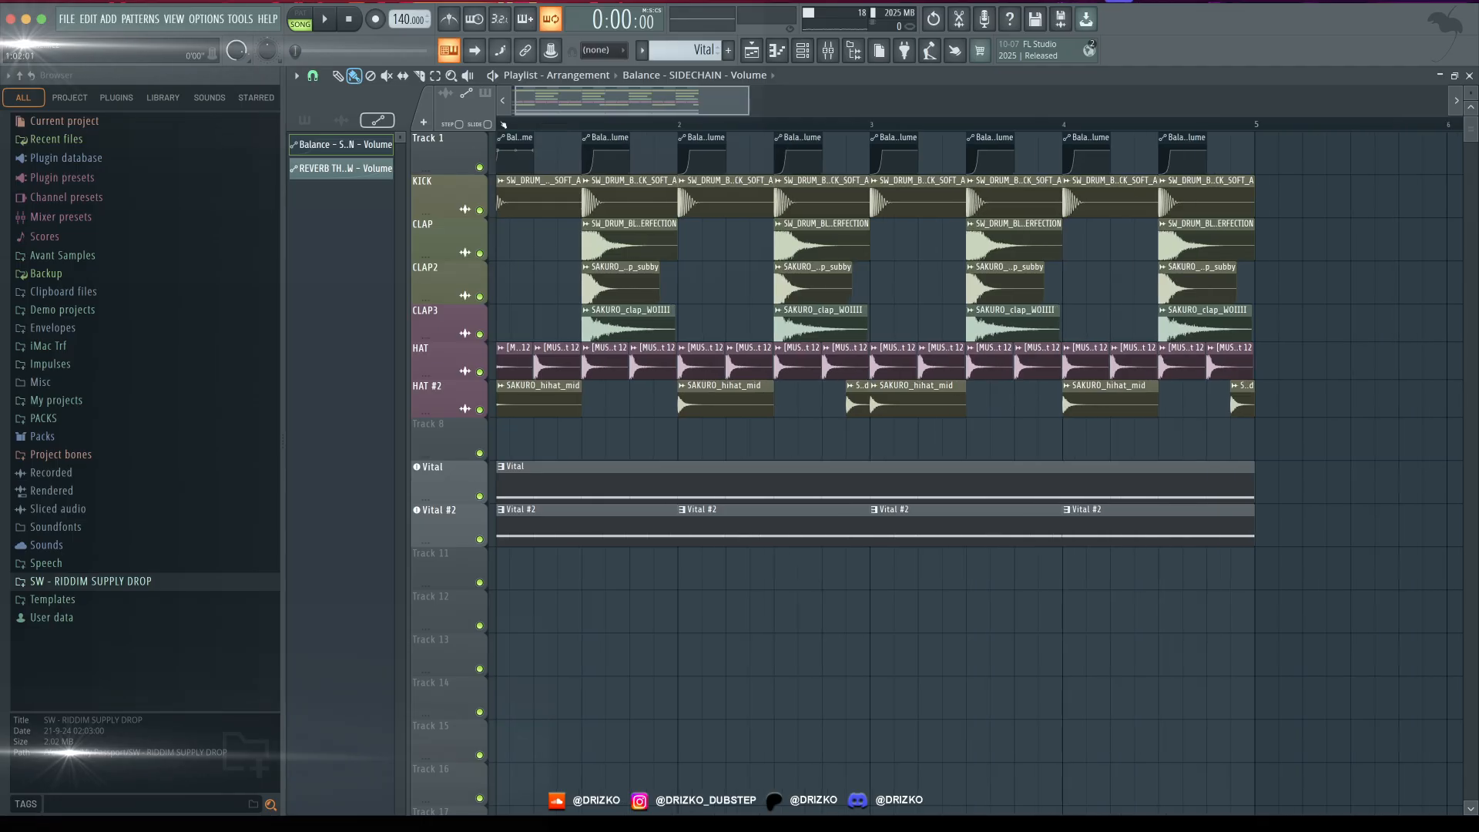
pyautogui.press('space')
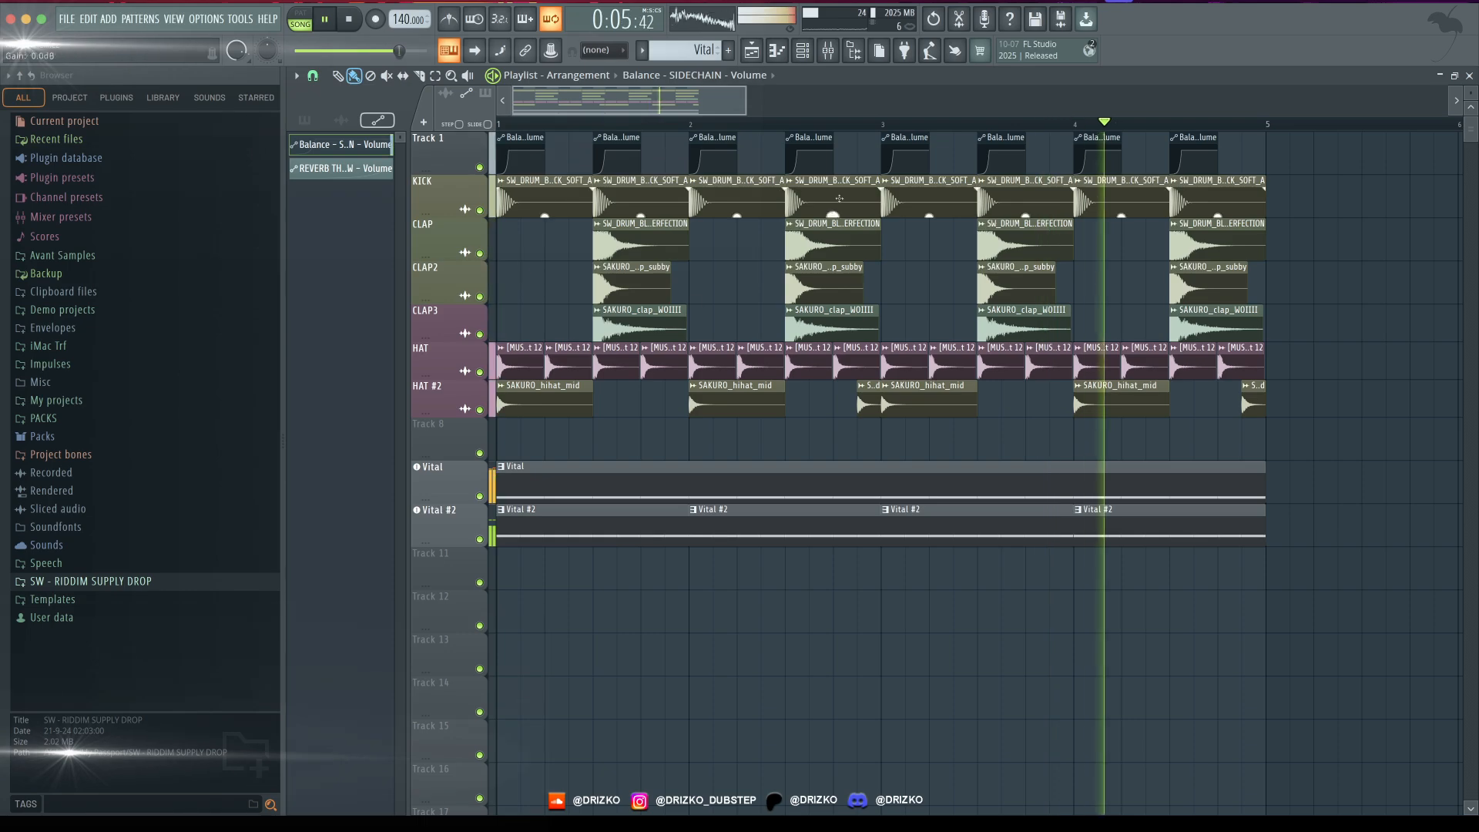
pyautogui.click(827, 50)
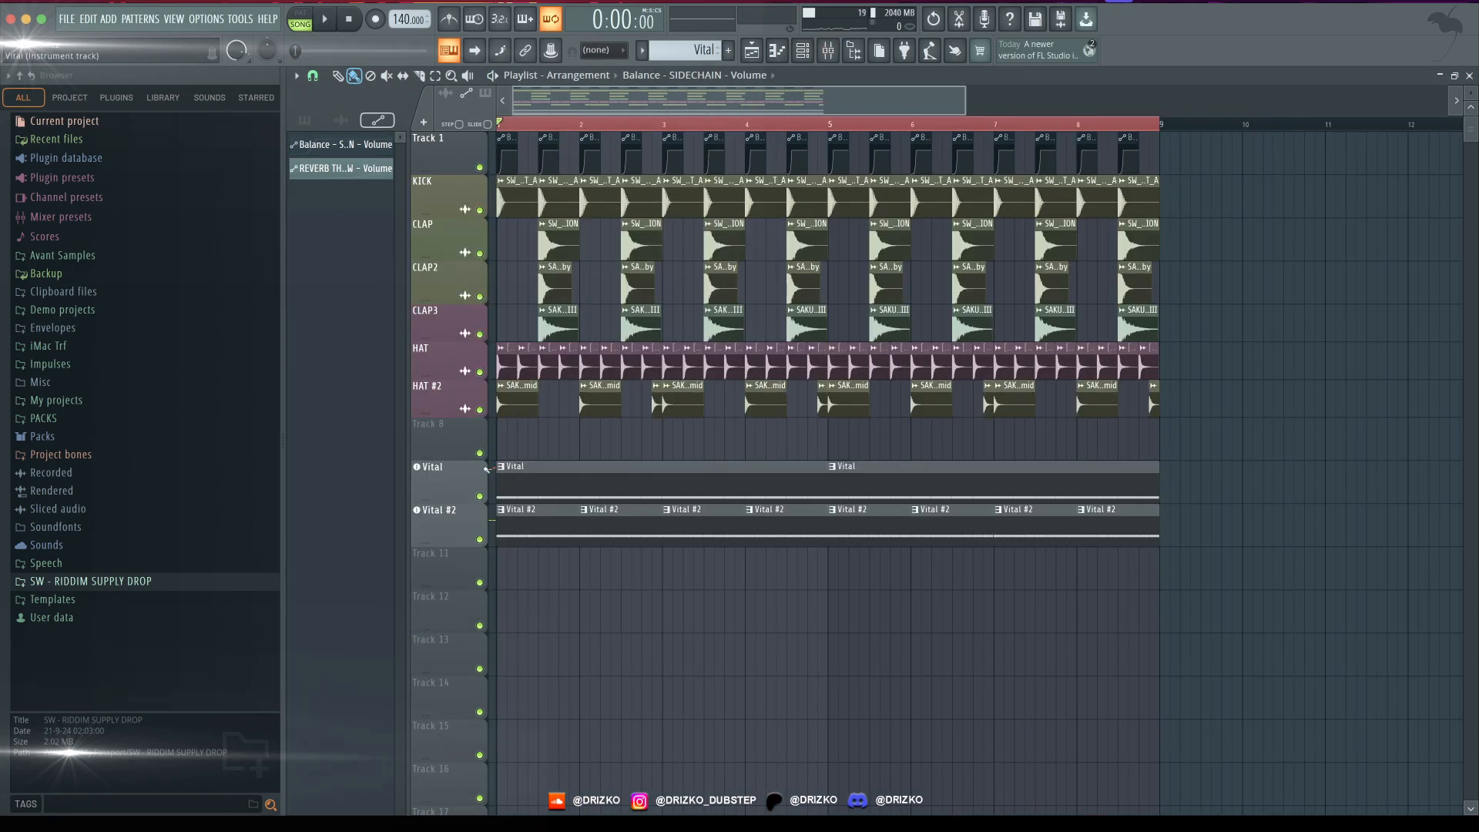
# - Create an automation clip for the Vital synth's pitch wheel
pyautogui.click(452, 482)
pyautogui.moveTo(452, 145); pyautogui.dragTo(704, 81)
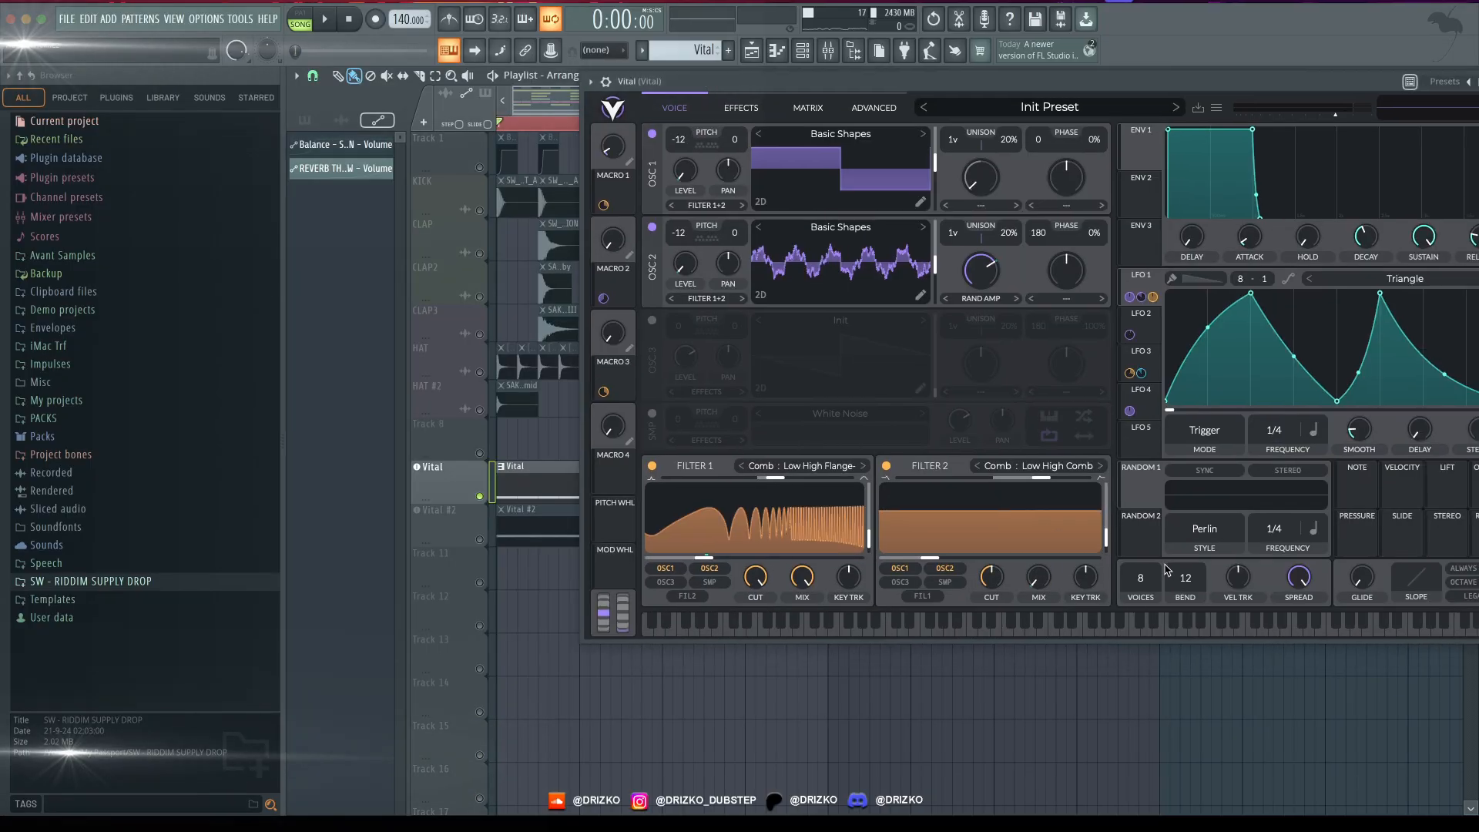
pyautogui.rightClick(605, 631)
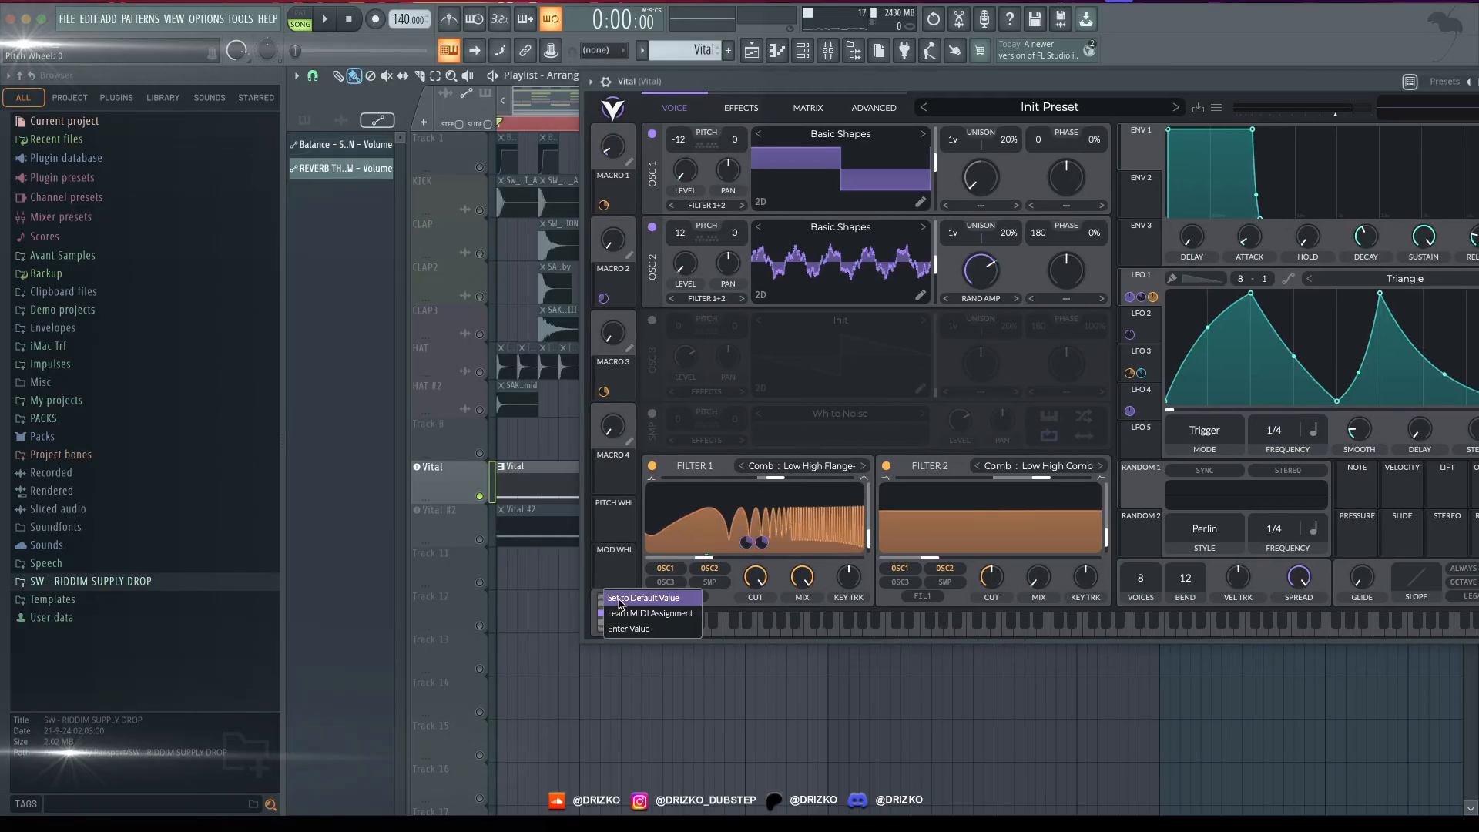
pyautogui.click(603, 615)
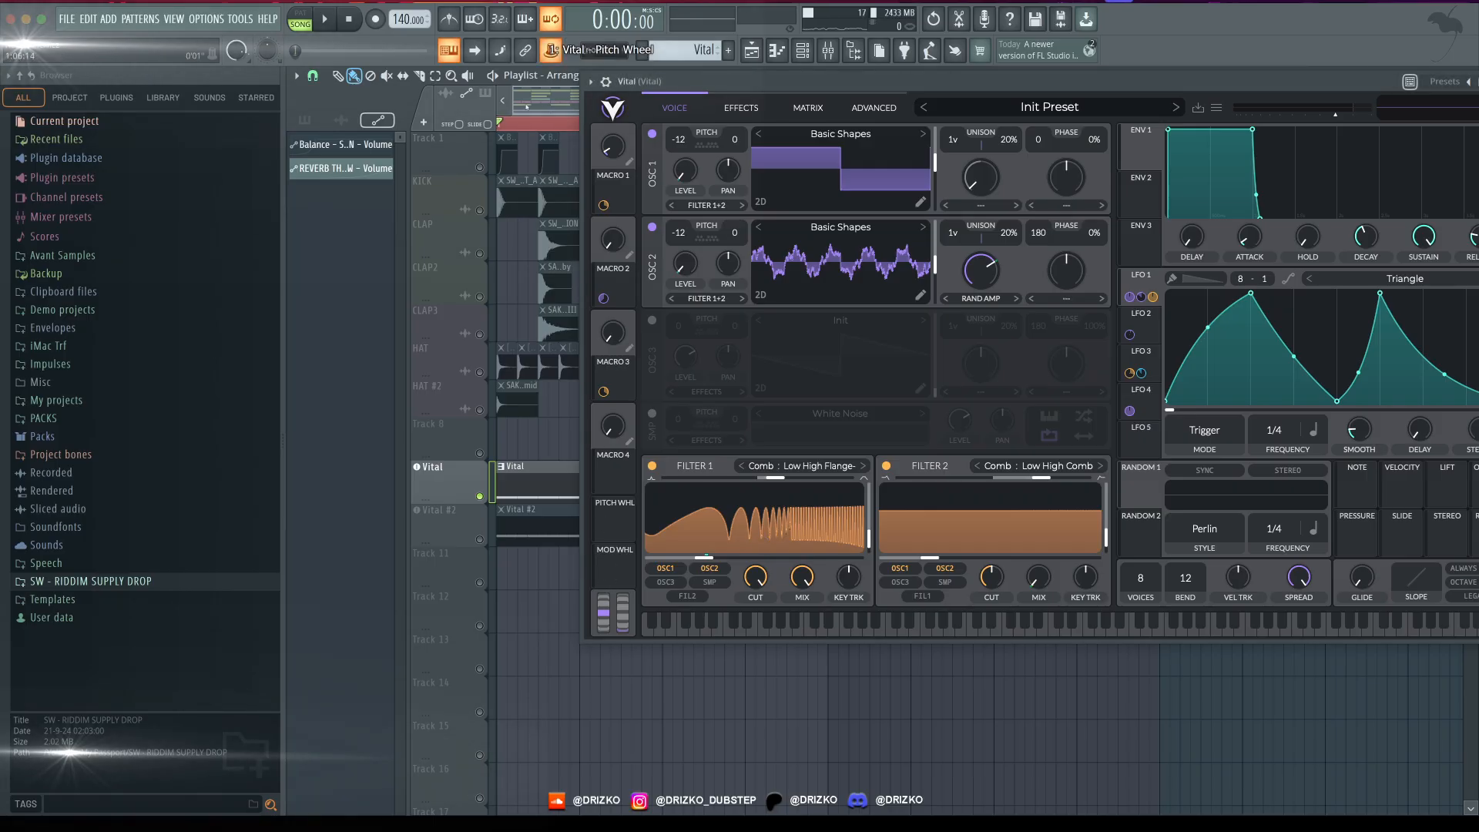
pyautogui.click(550, 50)
pyautogui.click(572, 132)
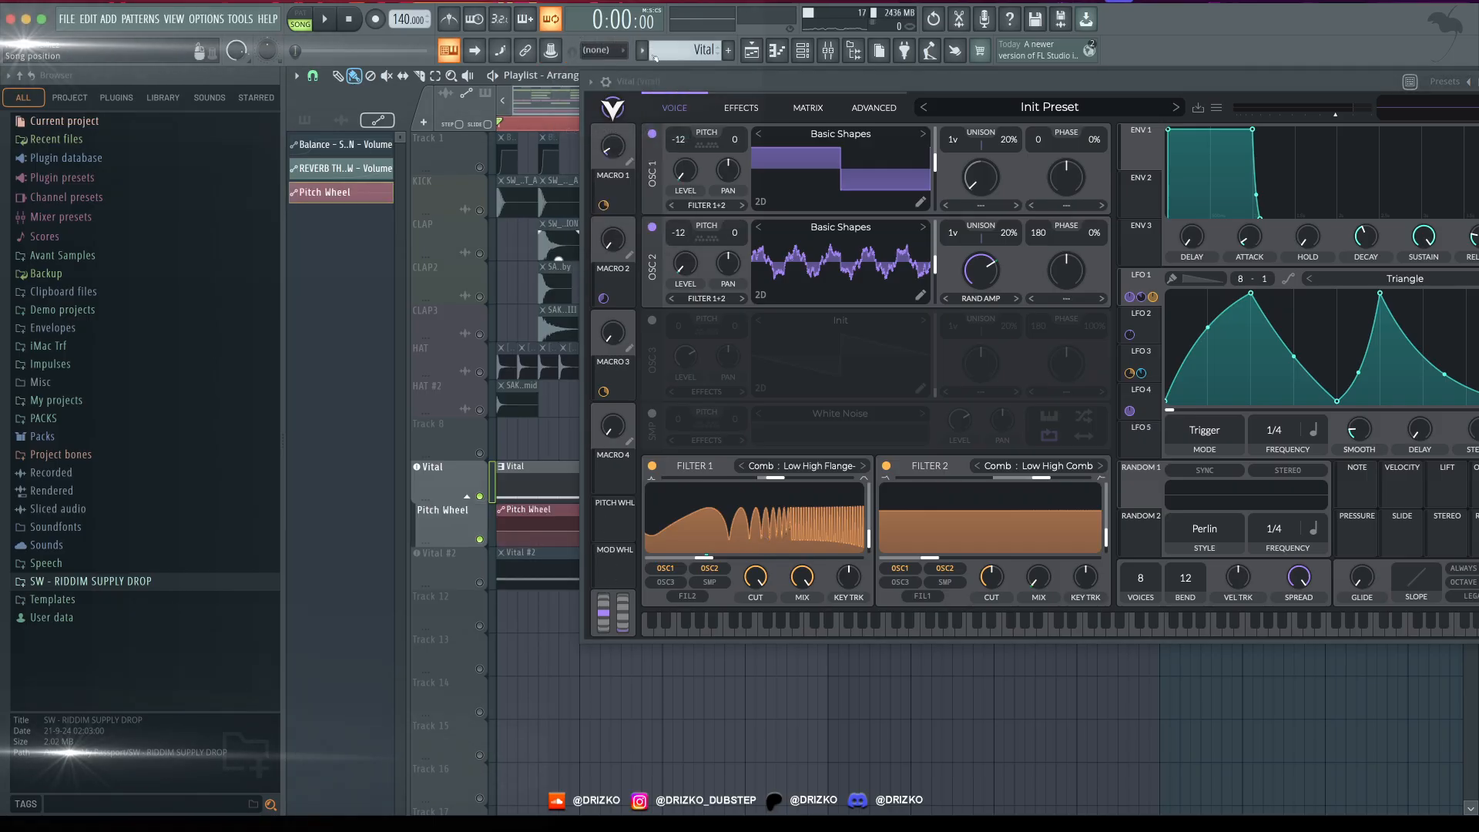
# - Shorten the Pitch Wheel clip to one bar and shape a downward bend over its first half, auditioning the result
pyautogui.press('Escape')
pyautogui.moveTo(1161, 532); pyautogui.dragTo(579, 532)
pyautogui.press('space')
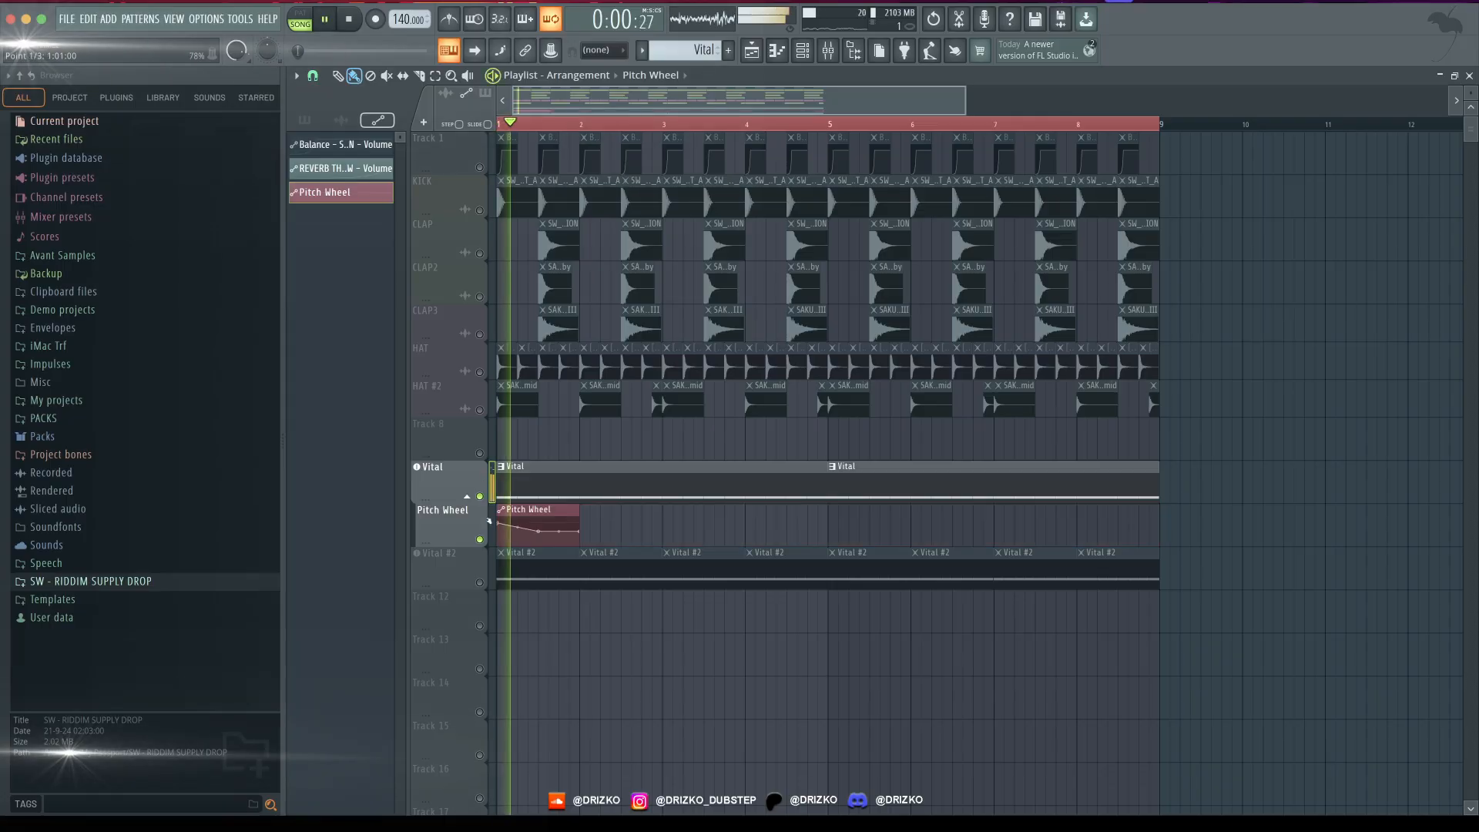
pyautogui.press('space')
pyautogui.press('space')
# - Add a Pitch Wheel #2 automation clip at bar 2 with a gentler downward bend and audition it
pyautogui.press('space')
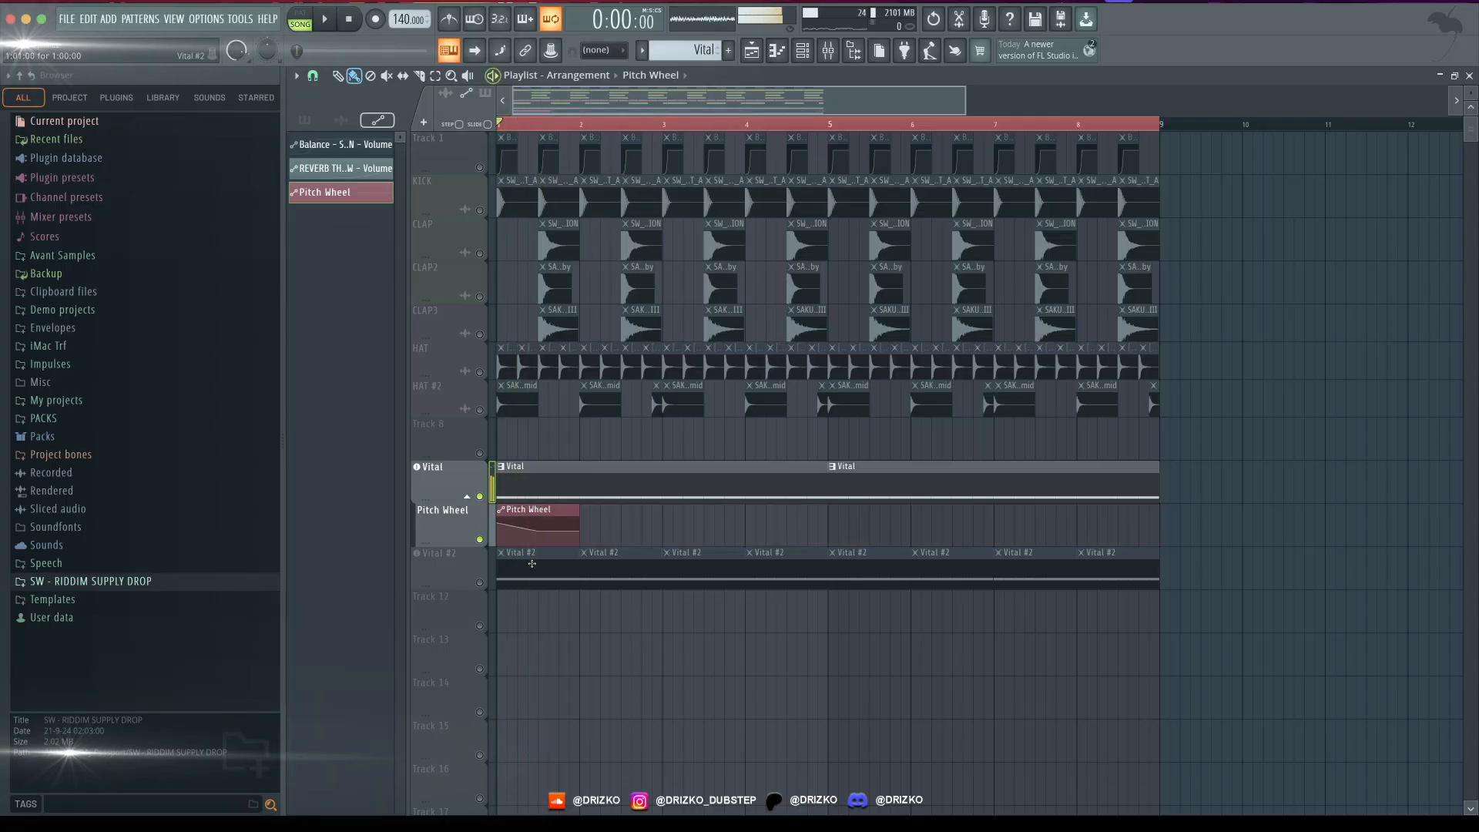
pyautogui.press('space')
pyautogui.press('space')
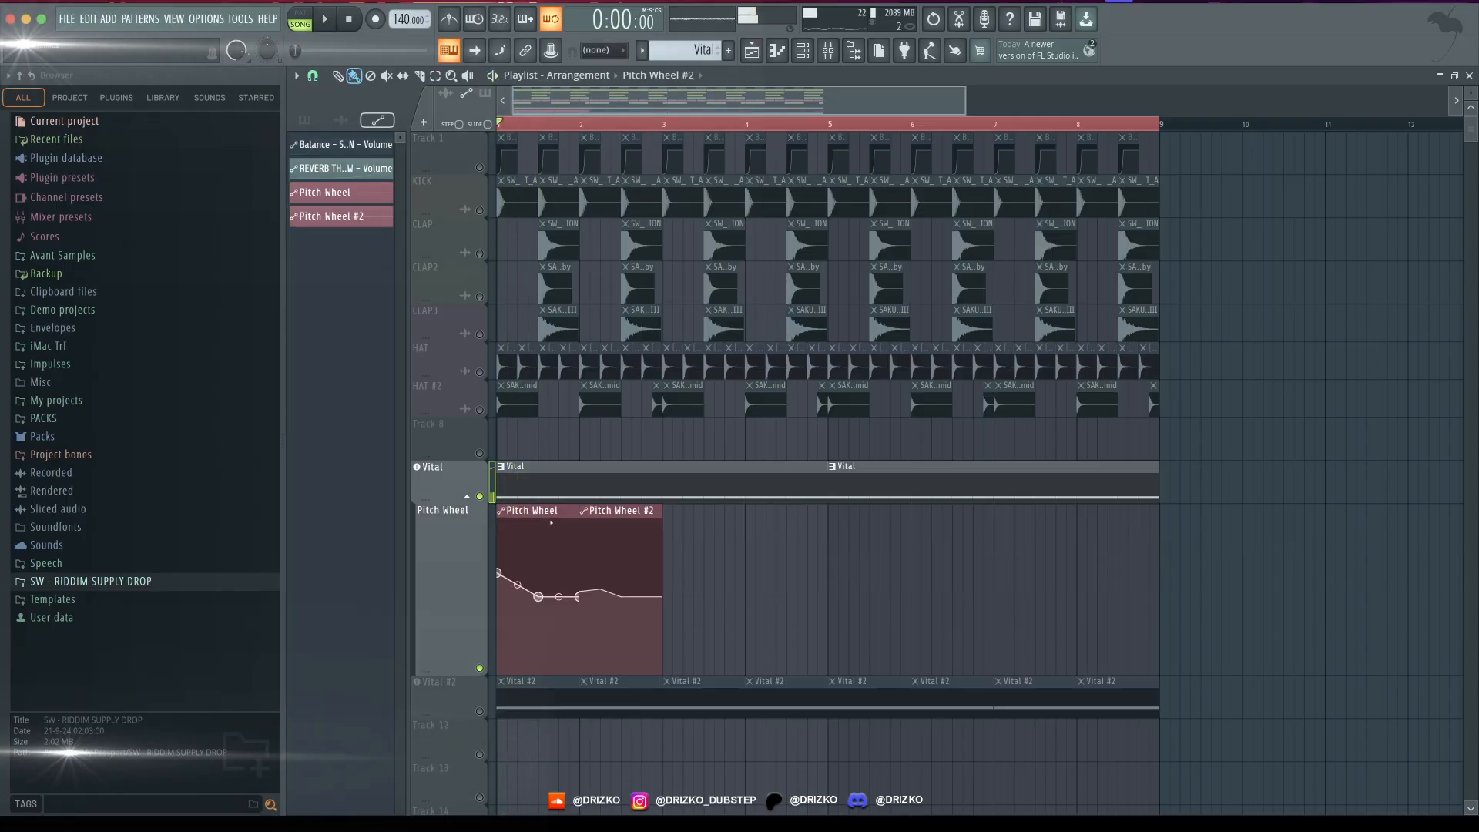
pyautogui.press('space')
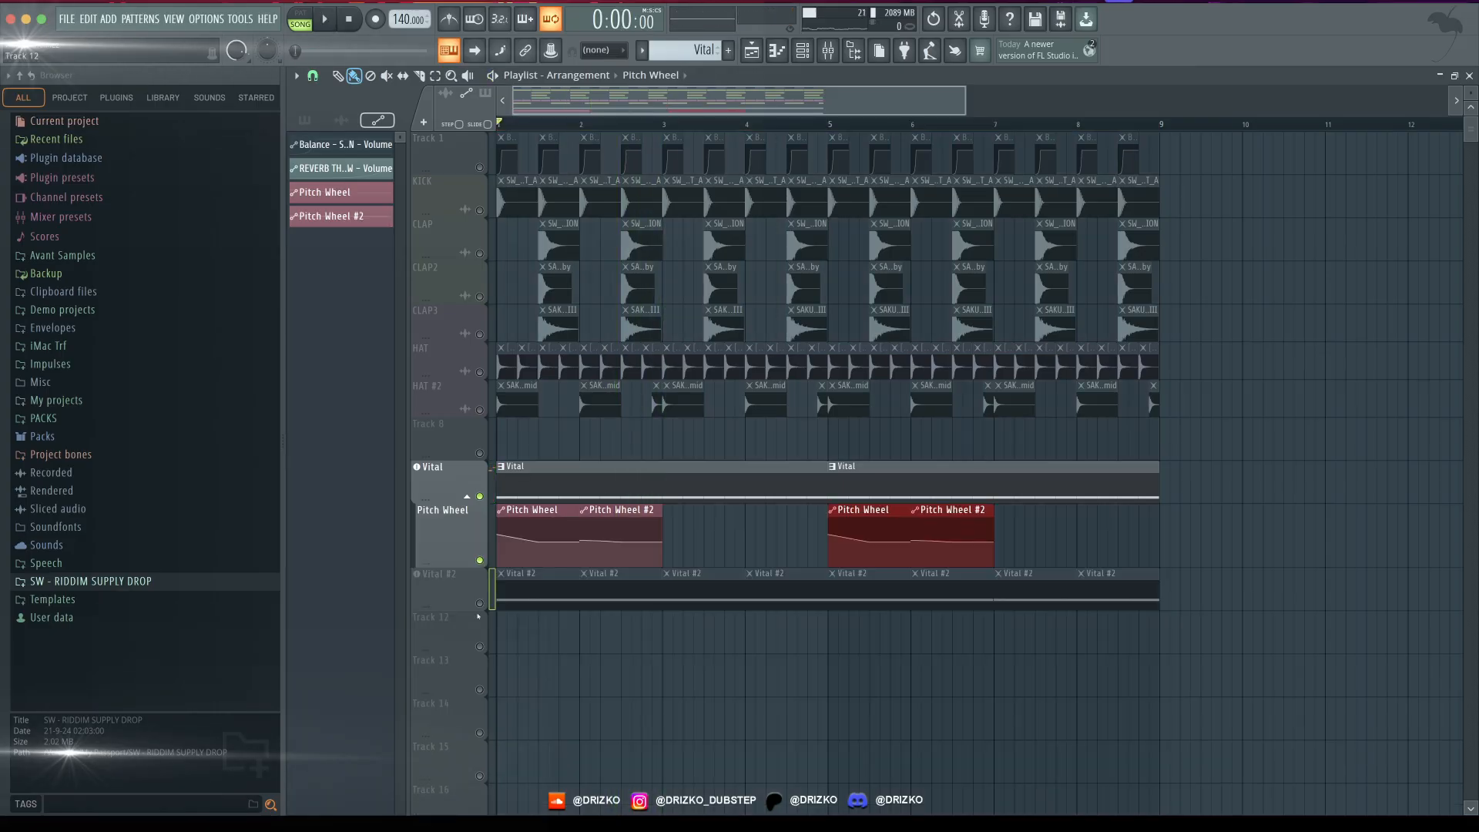
# - Unmute Vital #2 and link its pitch wheel to the Pitch Wheel automation clip with Remove conflicts turned off
pyautogui.click(479, 603)
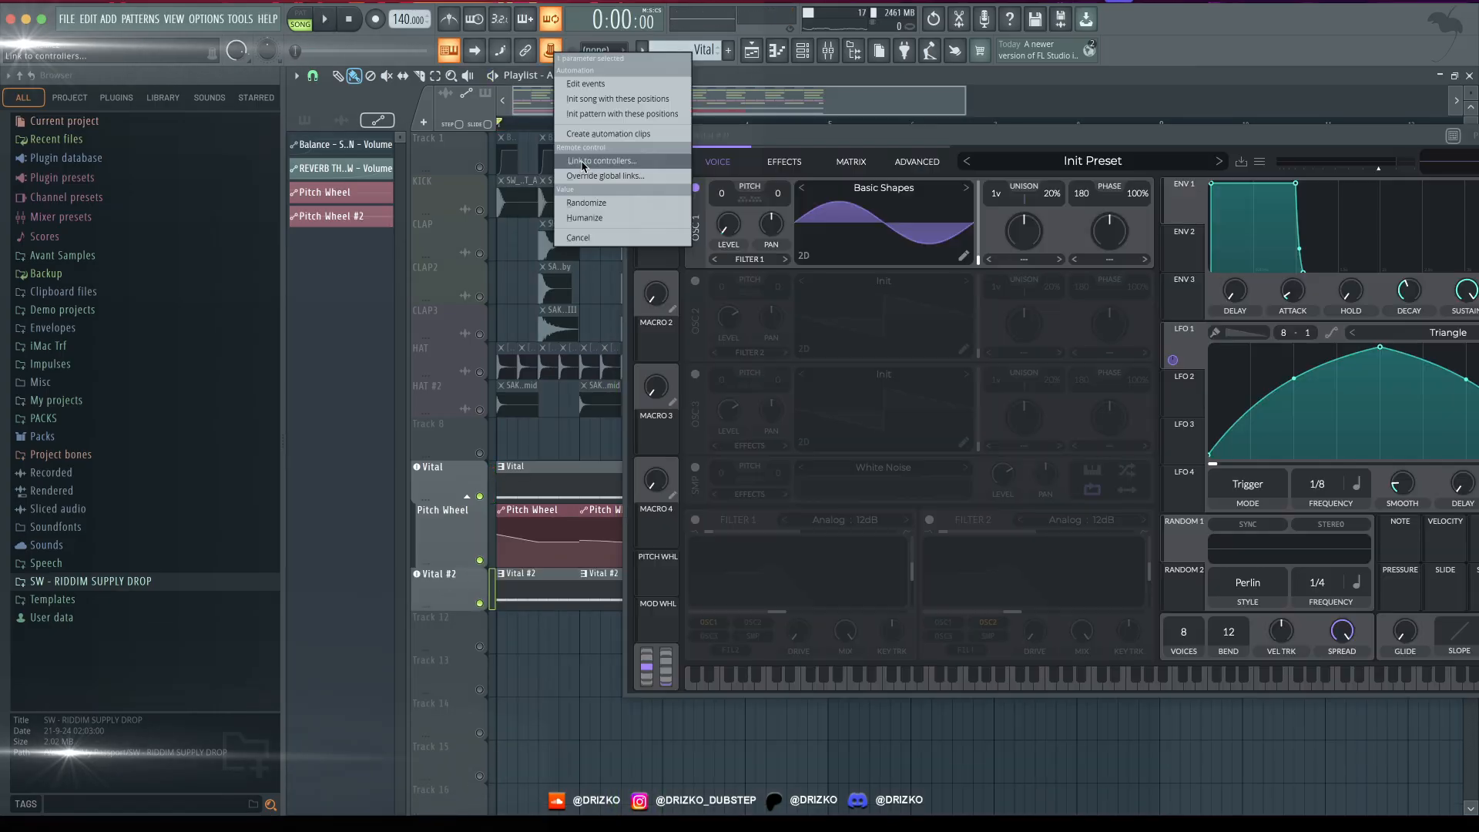
pyautogui.click(583, 163)
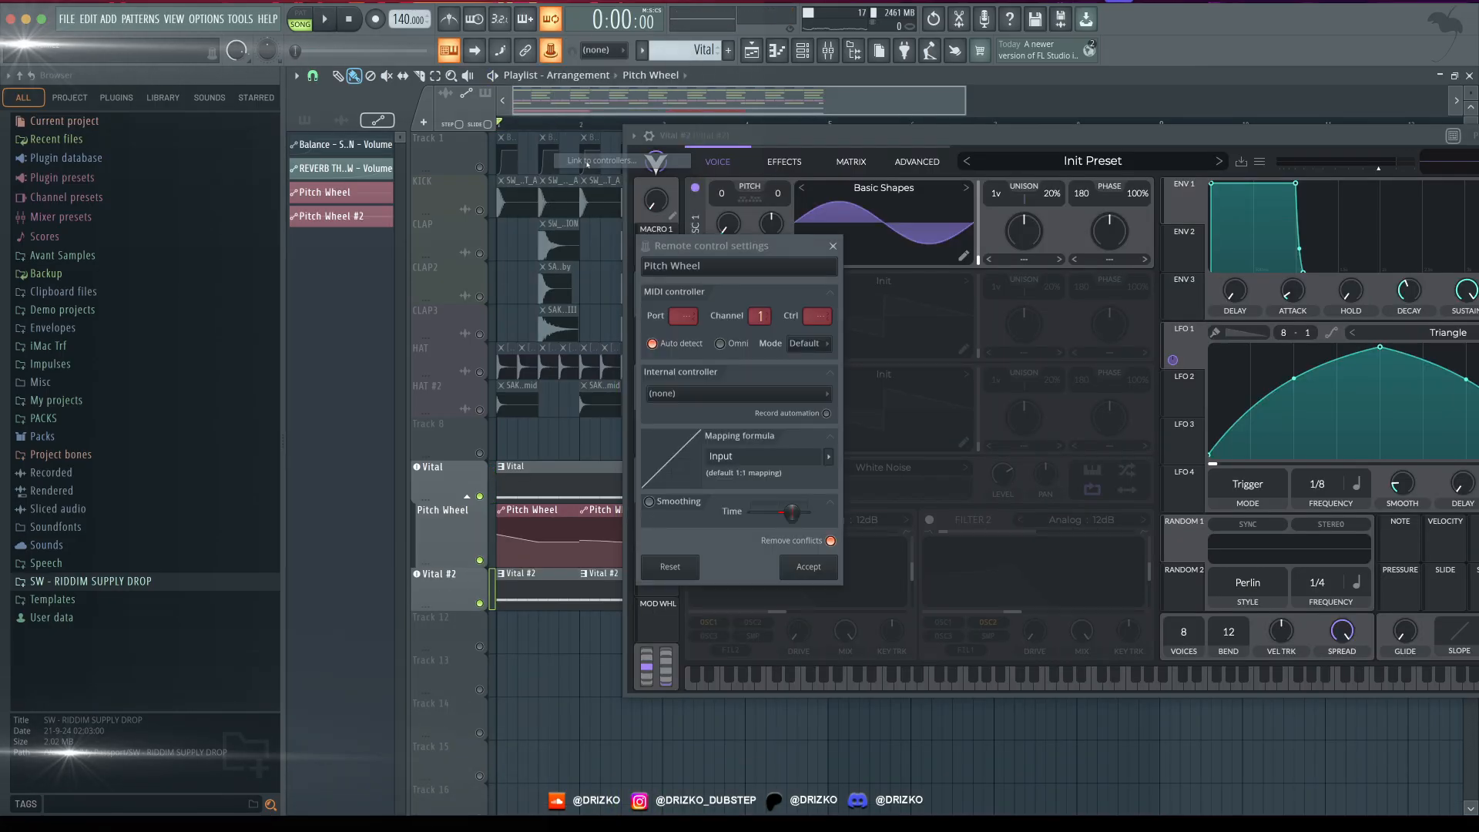
pyautogui.click(723, 394)
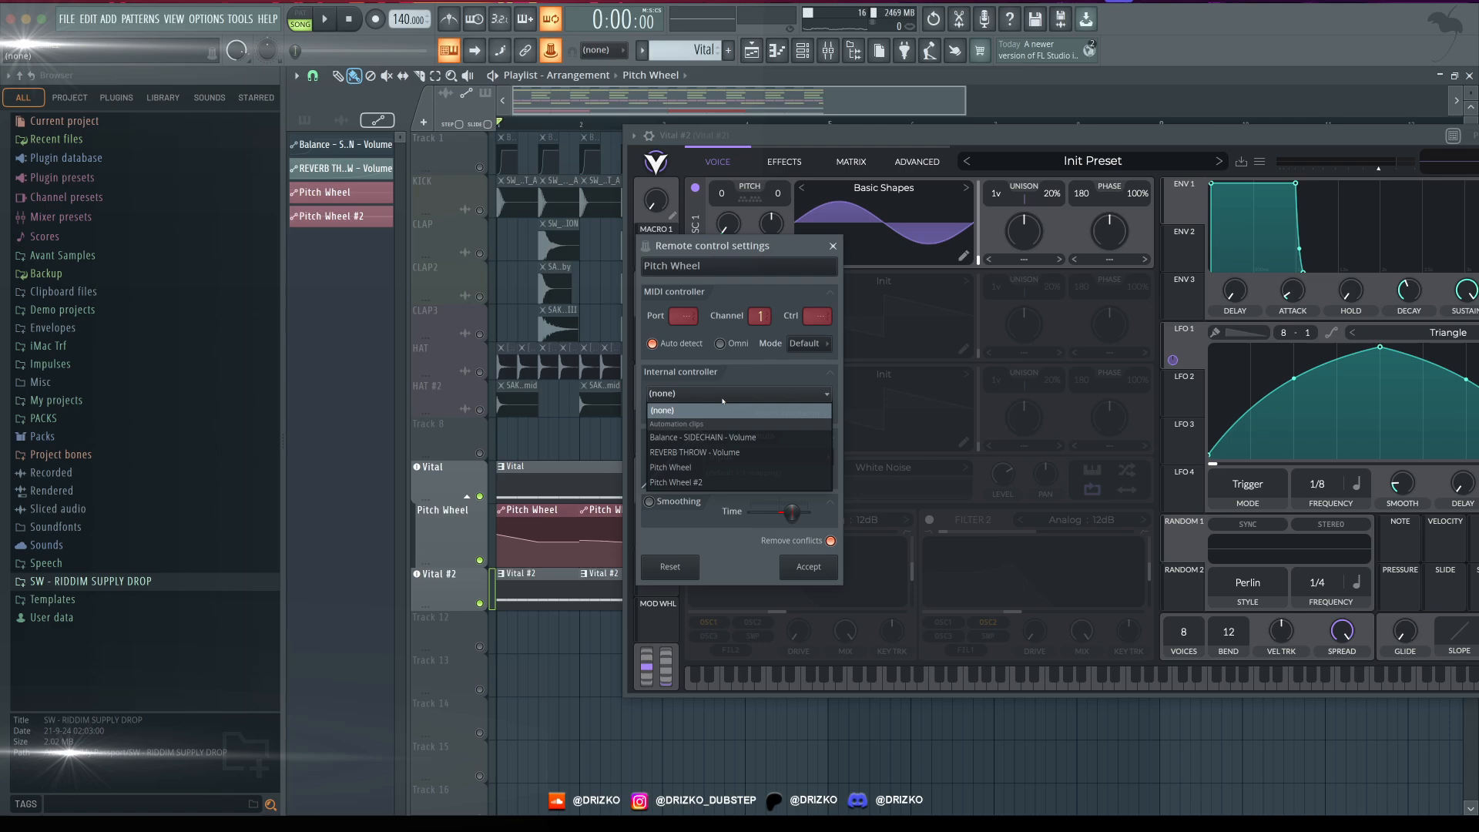
pyautogui.click(670, 467)
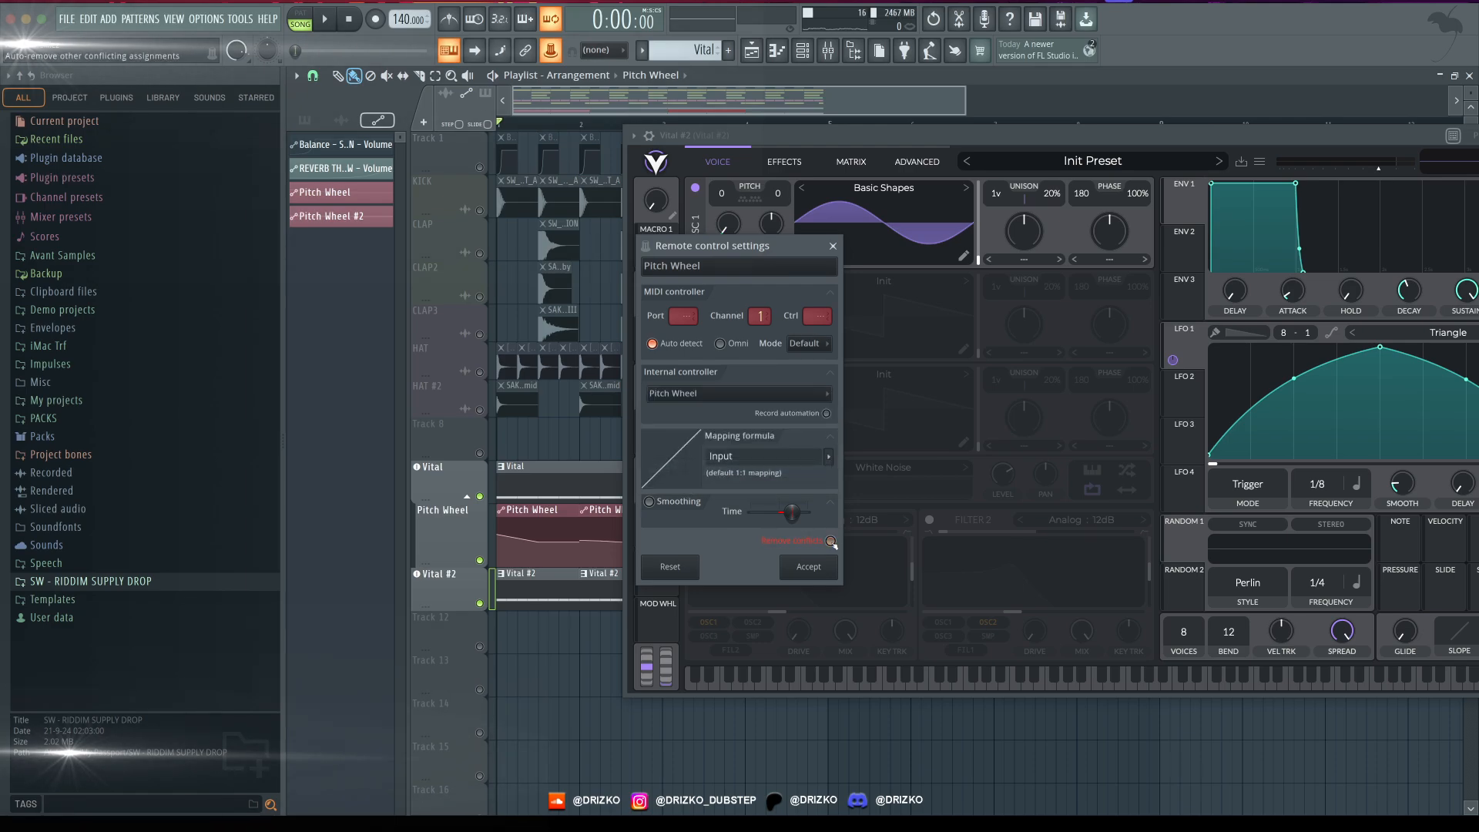
pyautogui.click(814, 567)
# - Add a new link from the Vital #2 pitch wheel to the Pitch Wheel #2 automation clip and close the synth
pyautogui.rightClick(551, 51)
pyautogui.click(591, 162)
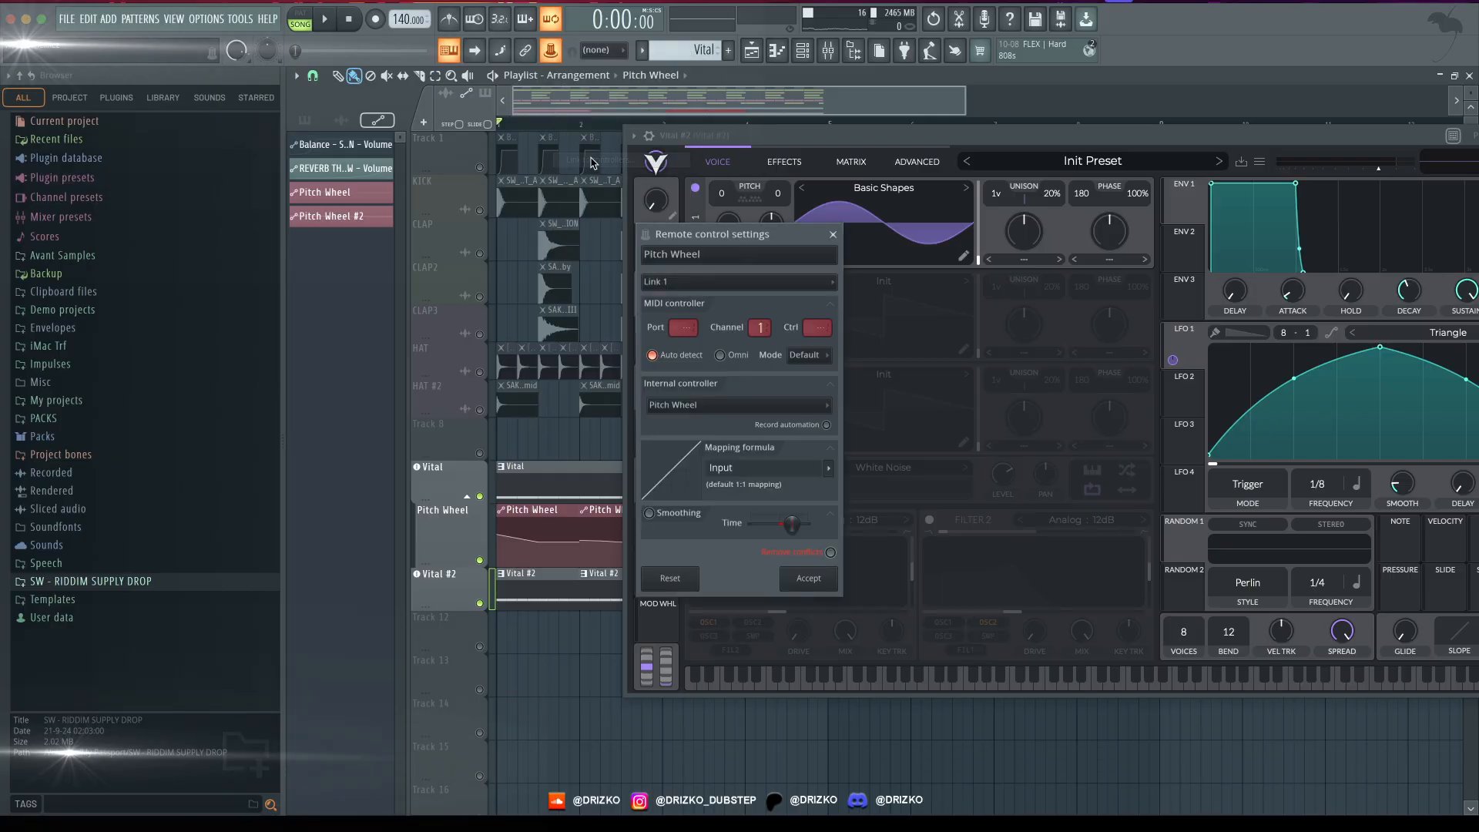
pyautogui.click(709, 285)
pyautogui.click(701, 318)
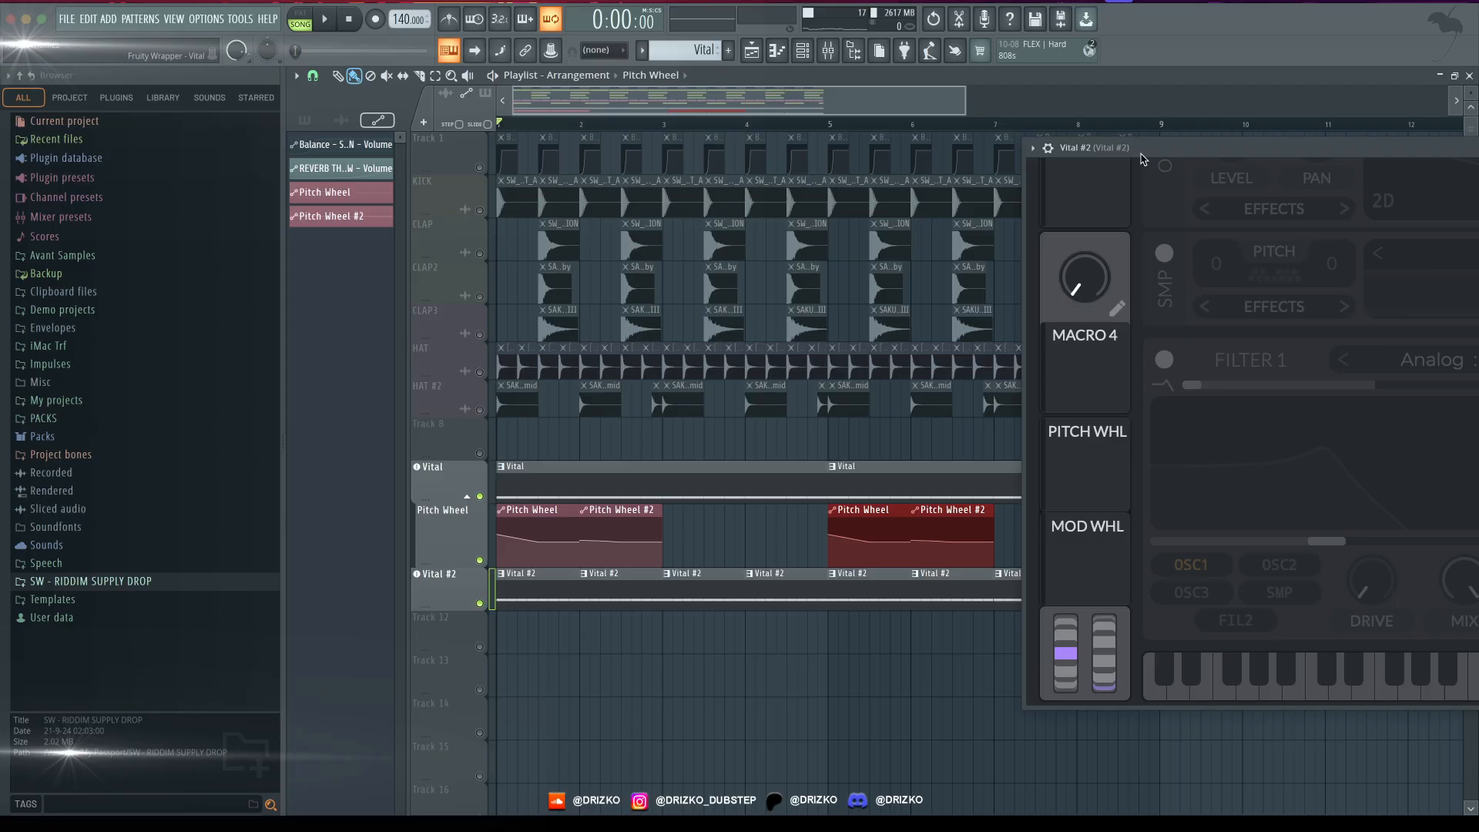
pyautogui.moveTo(1143, 158); pyautogui.dragTo(472, 167)
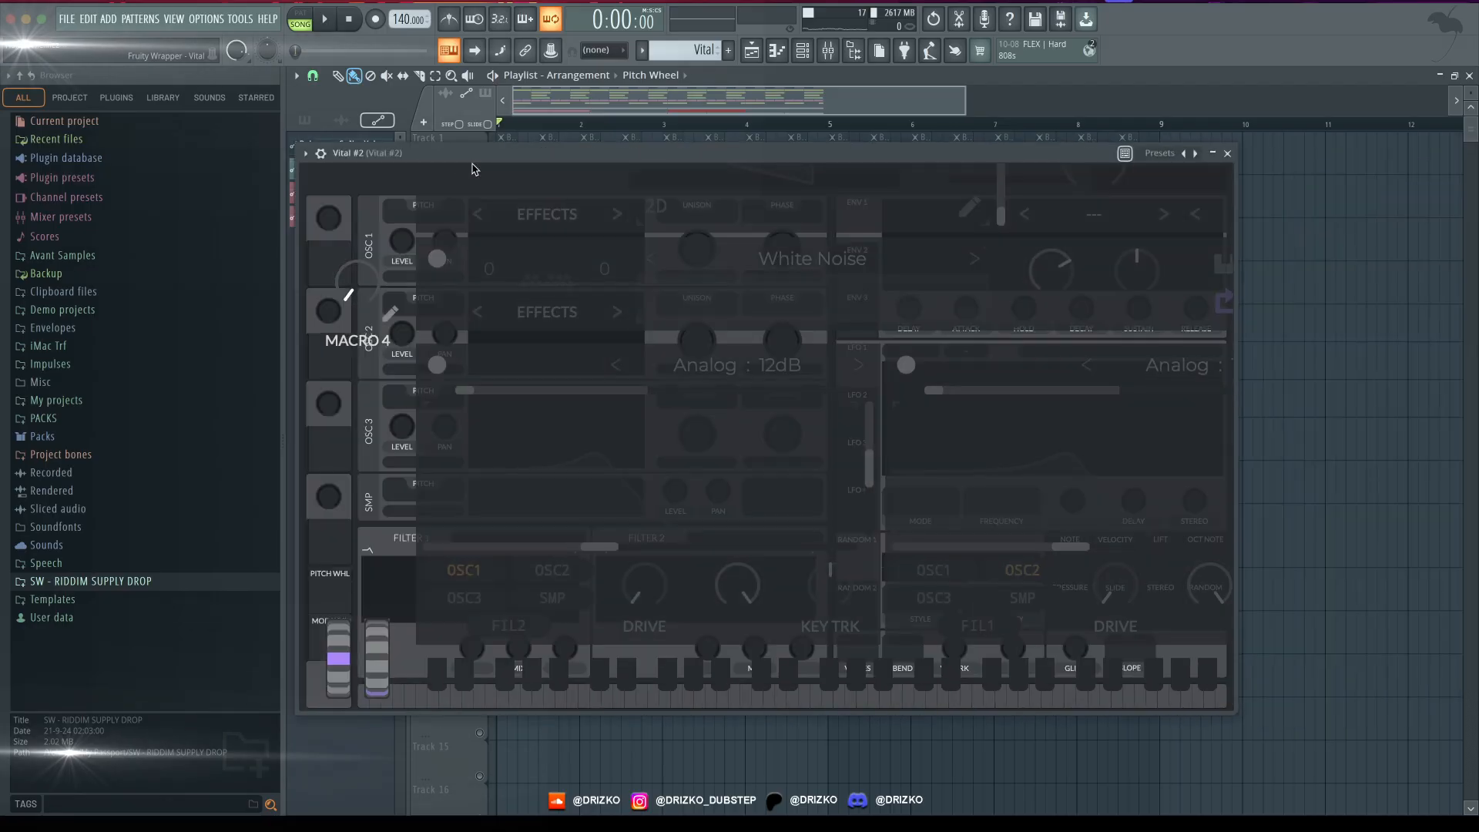
pyautogui.click(1226, 153)
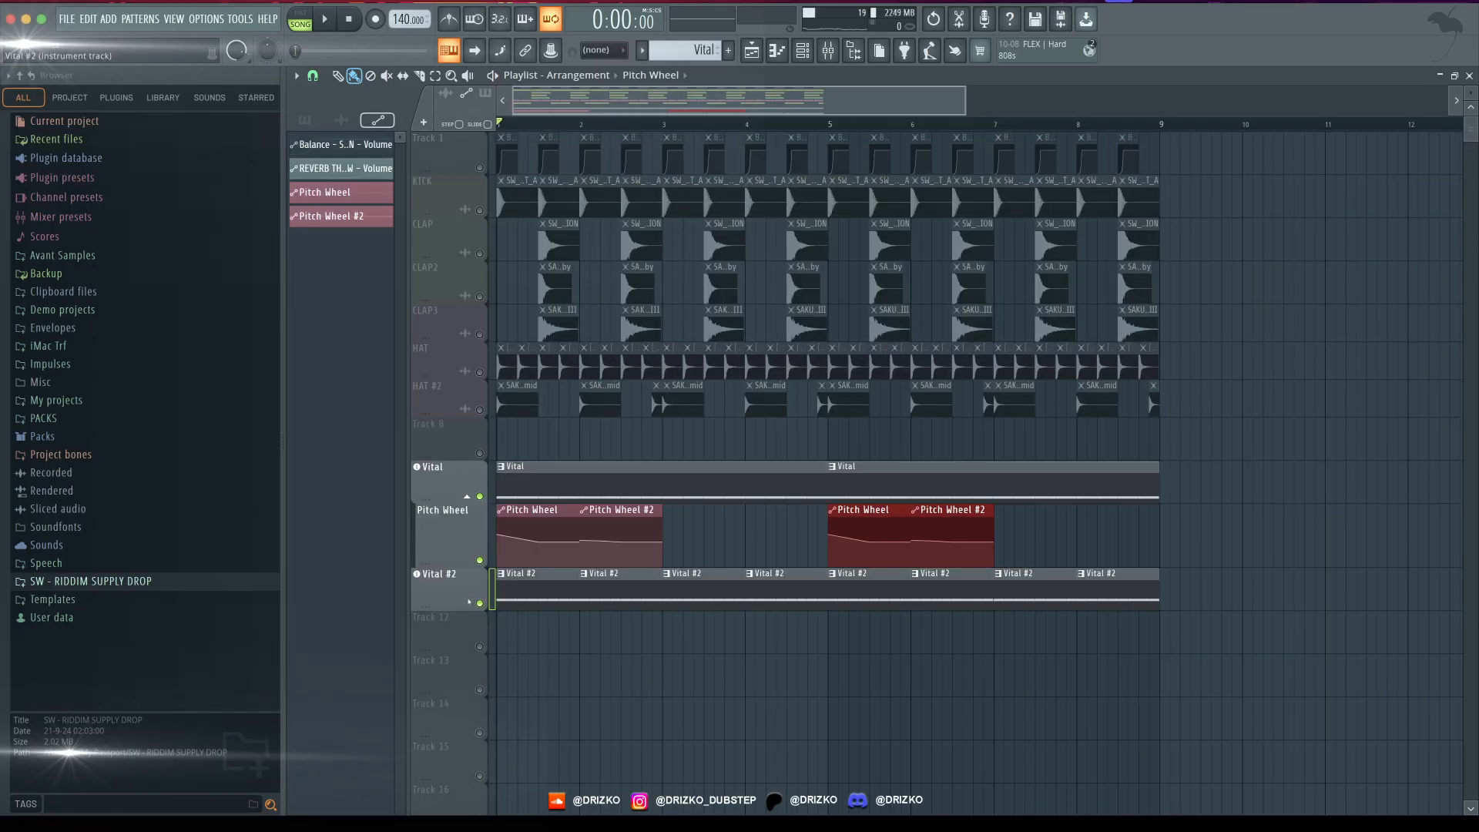
# - Leave an eighth-note gap at the end of the Vital and Vital #2 patterns and play the full arrangement
pyautogui.press('space')
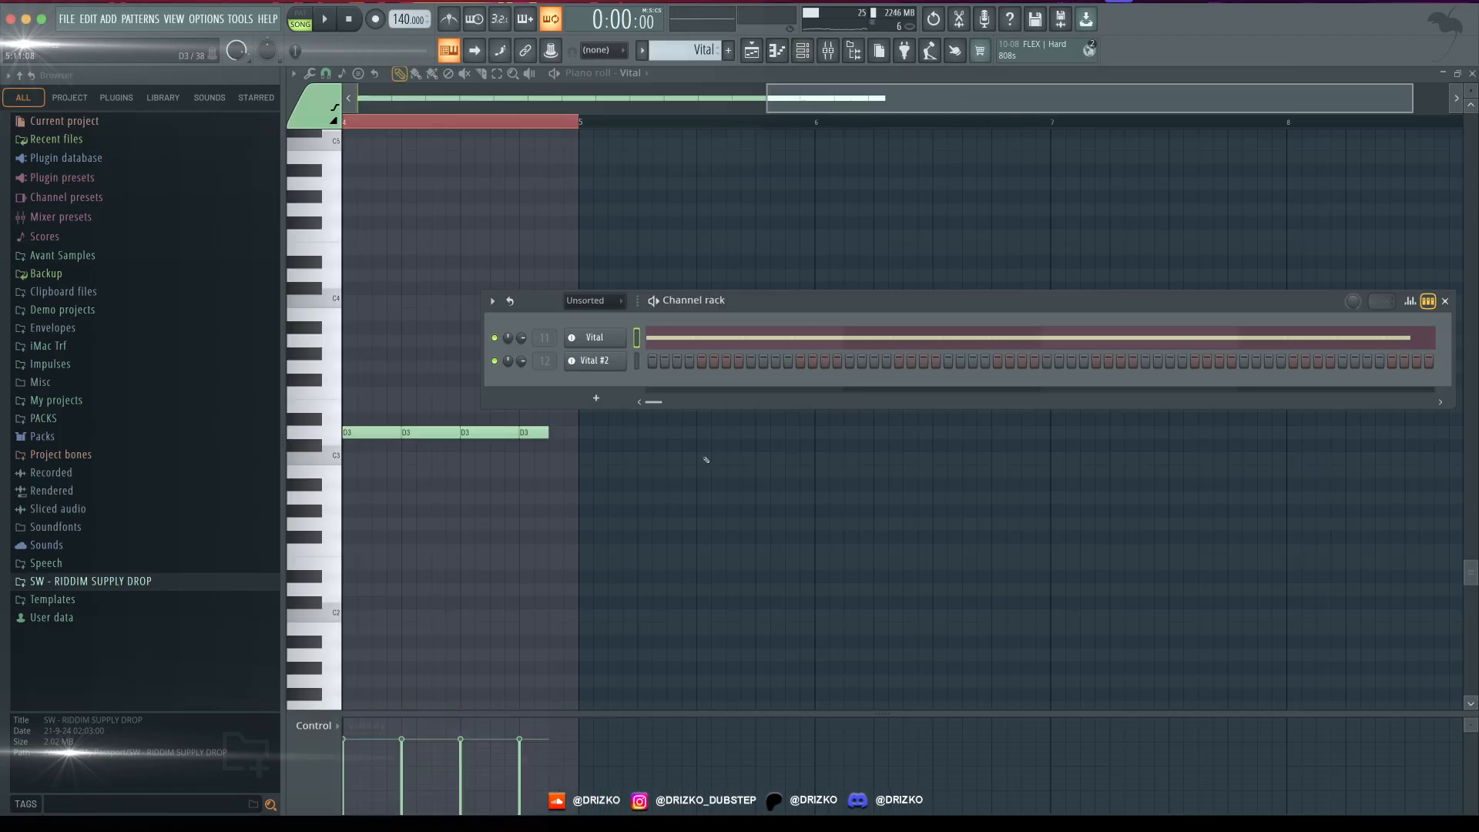
pyautogui.click(751, 51)
pyautogui.doubleClick(808, 573)
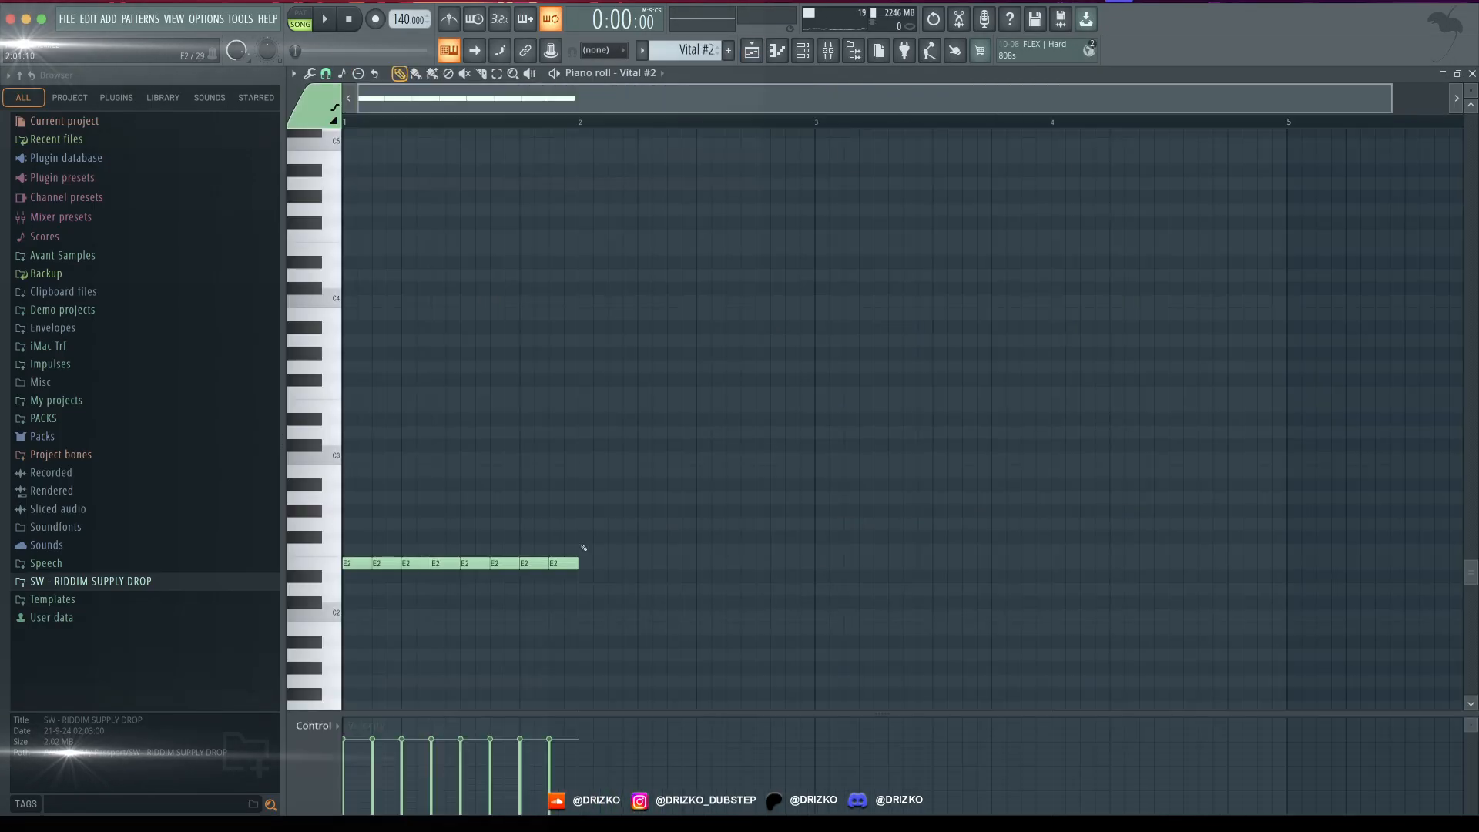
pyautogui.click(776, 50)
pyautogui.press('space')
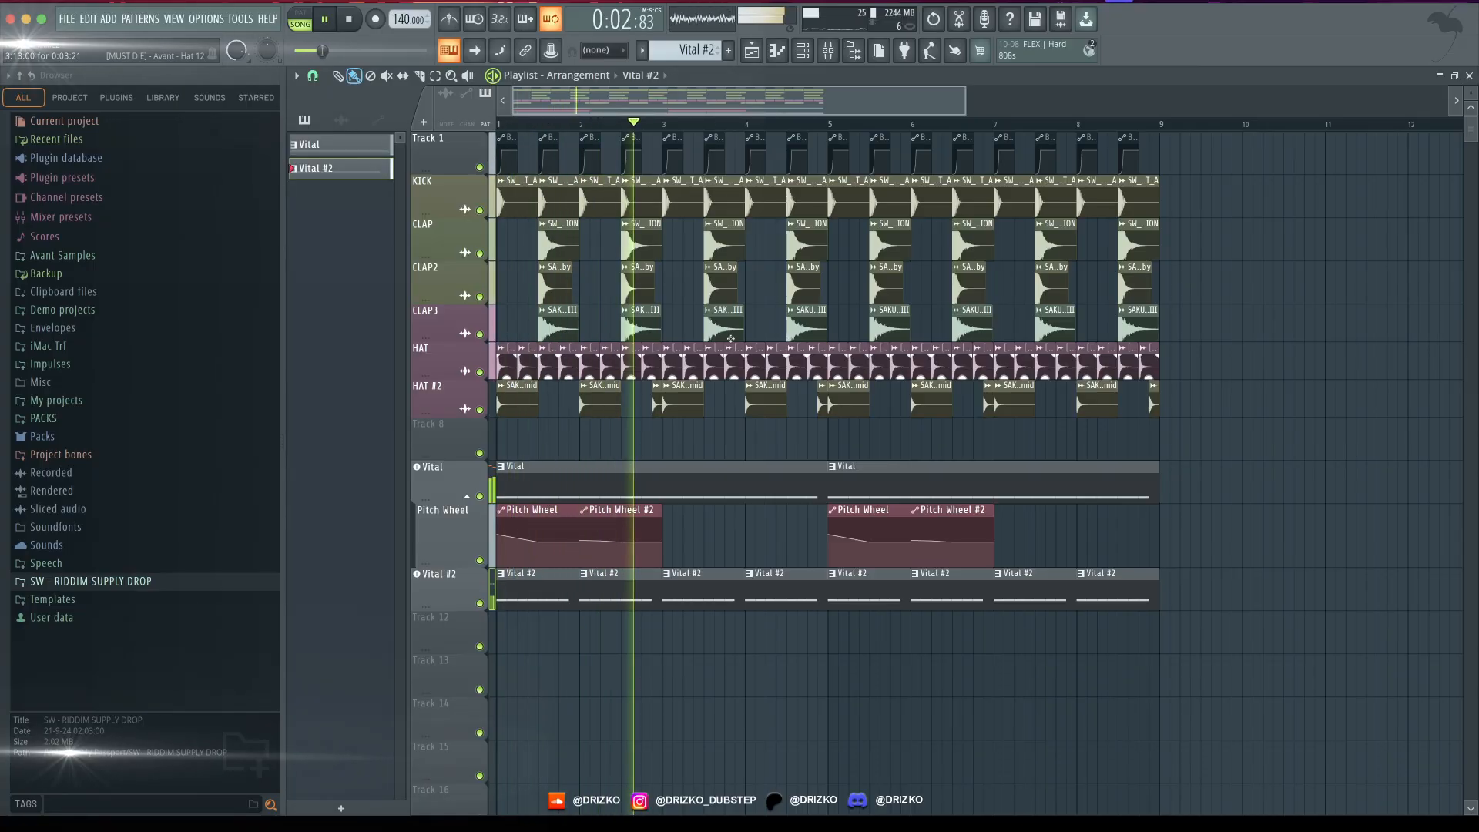
# - Make the bar 4 Vital #2 clip unique and shorten its notes to leave a gap at its end
pyautogui.press('space')
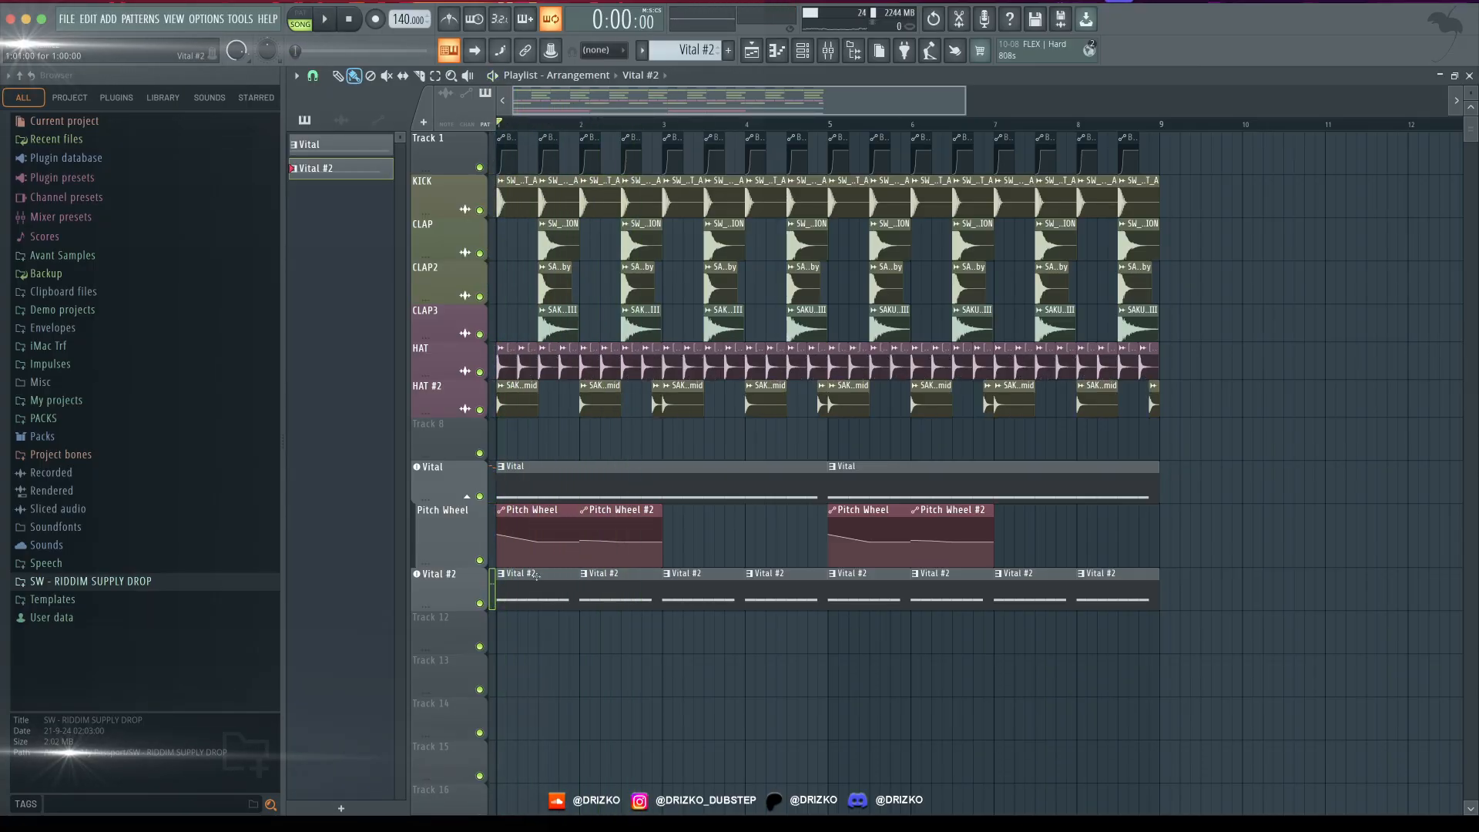
pyautogui.click(753, 579)
pyautogui.click(778, 703)
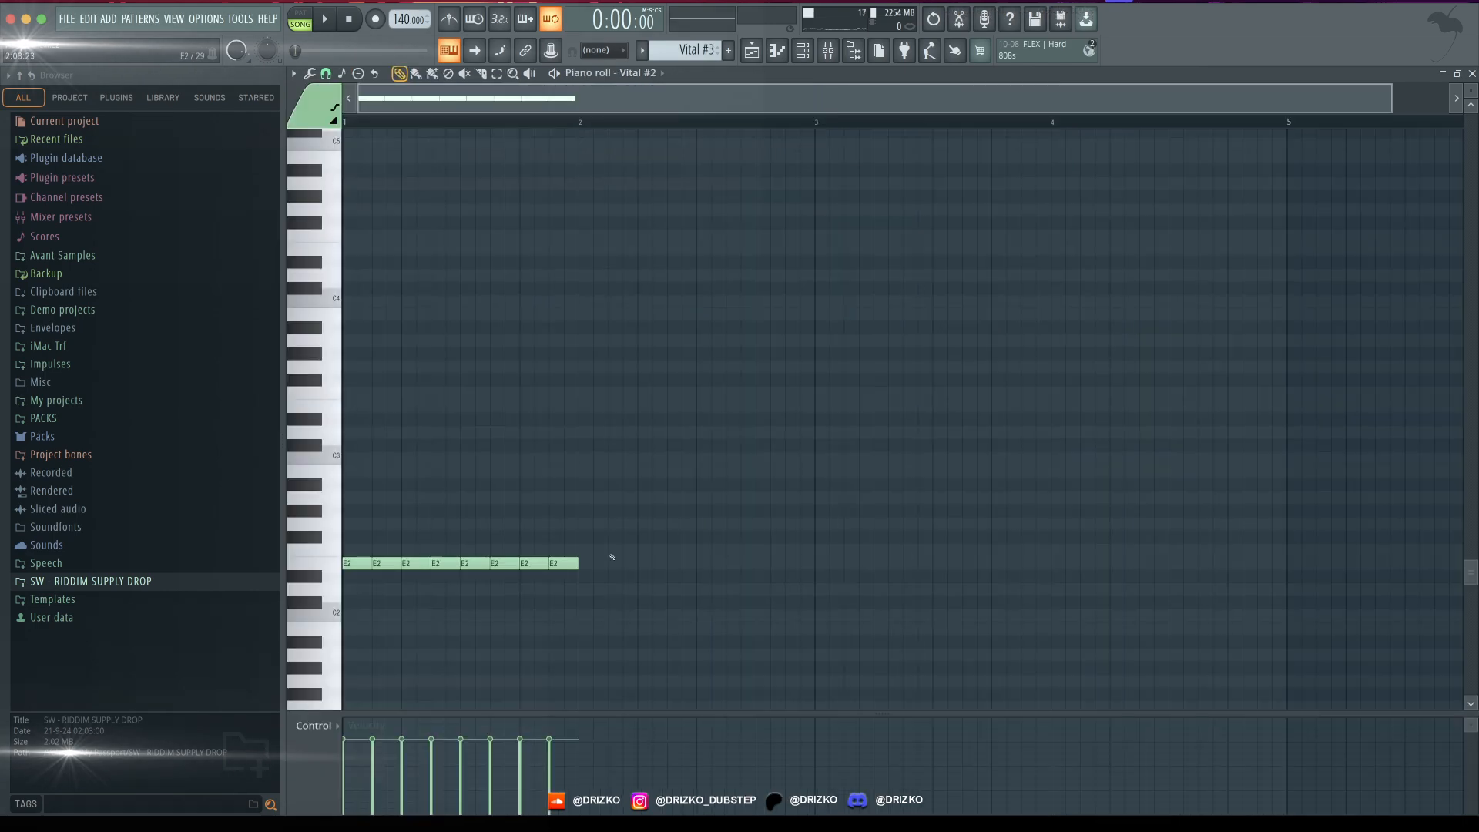
pyautogui.press('space')
pyautogui.press('F5')
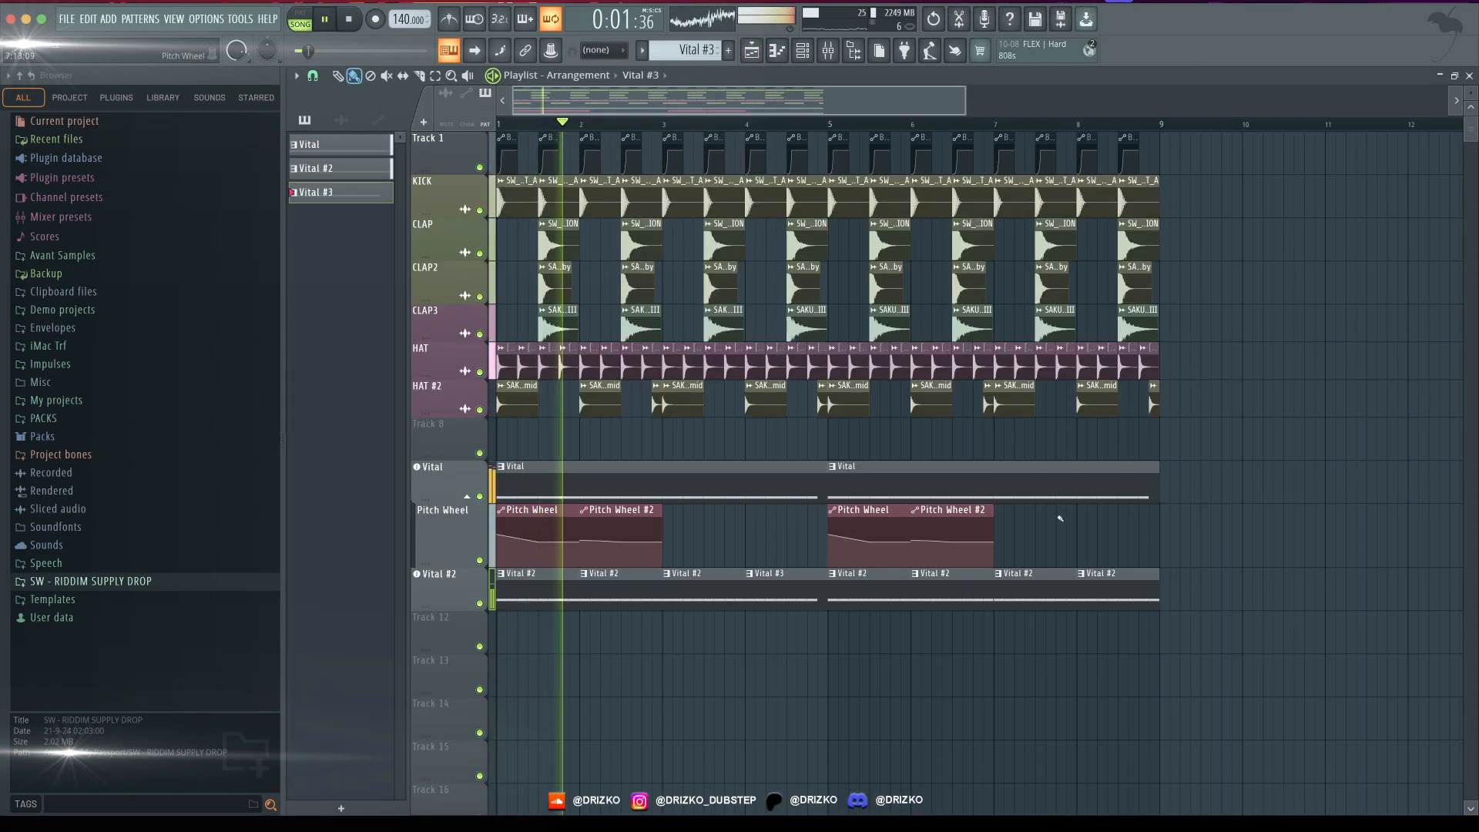
# - Replace the Vital #2 clip at bar 8 with the Vital #3 pattern and play the arrangement
pyautogui.rightClick(1101, 576)
pyautogui.click(1088, 585)
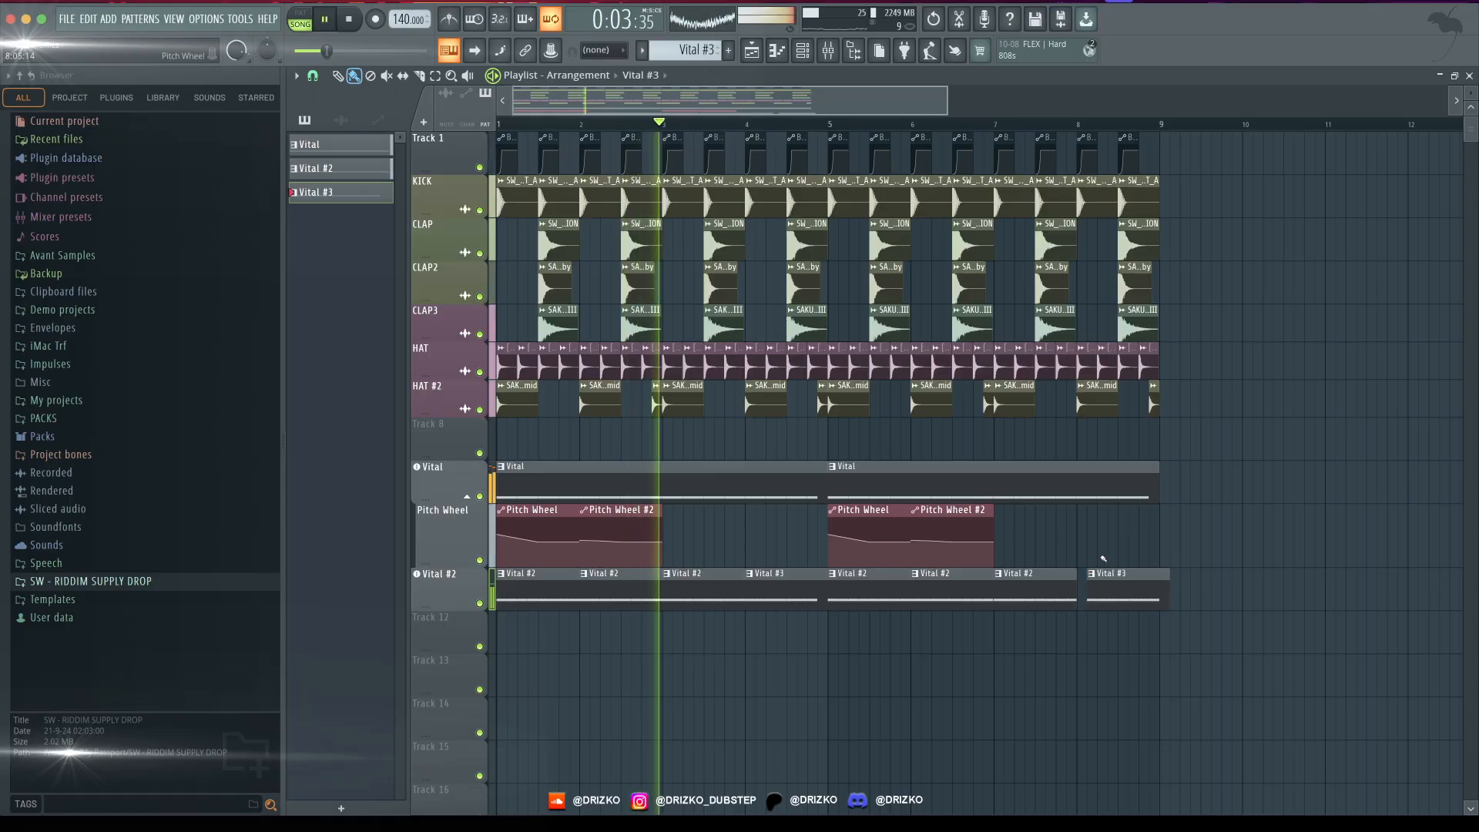
pyautogui.moveTo(1110, 574); pyautogui.dragTo(1101, 575)
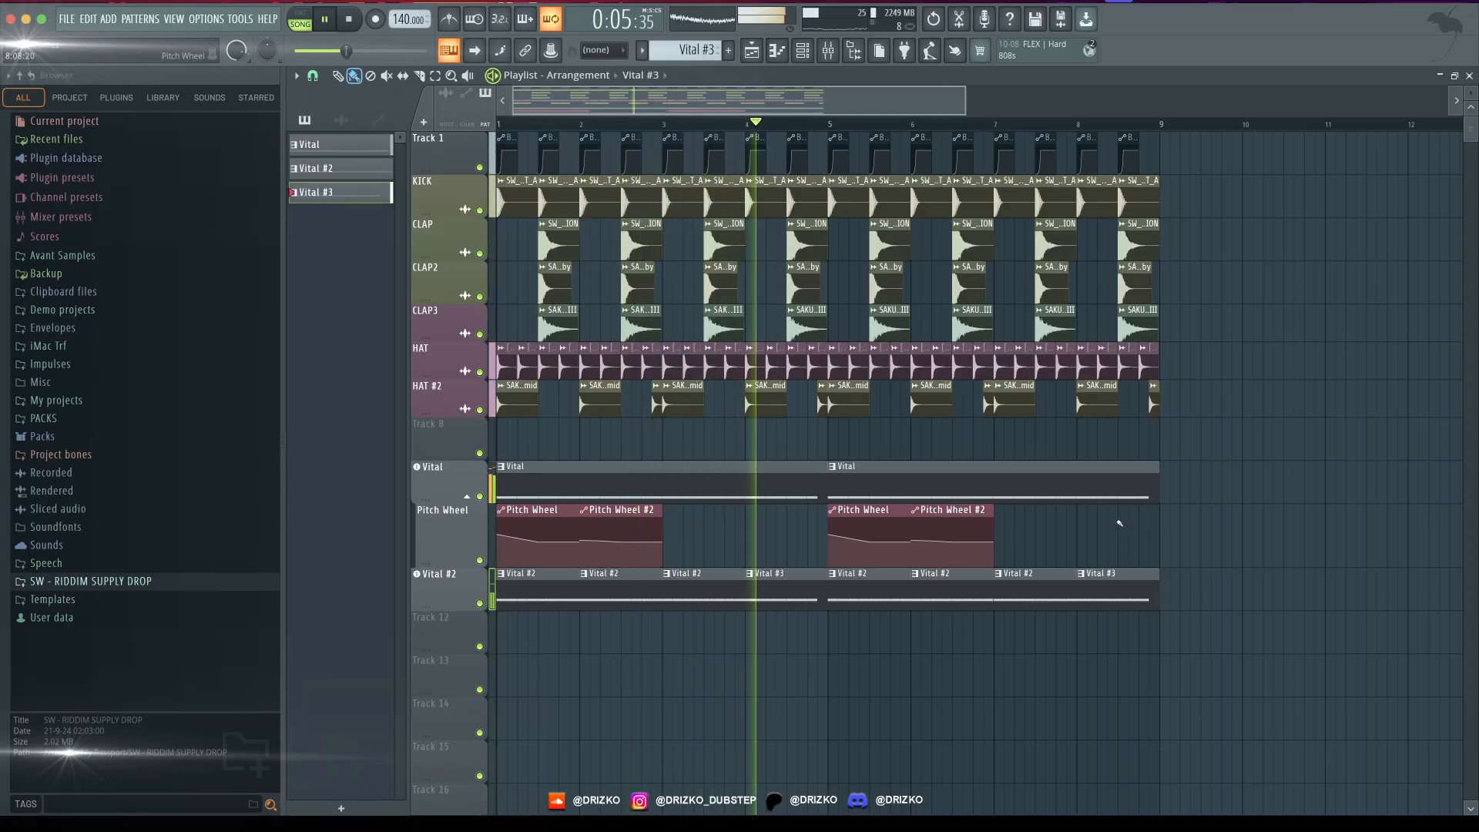
pyautogui.press('space')
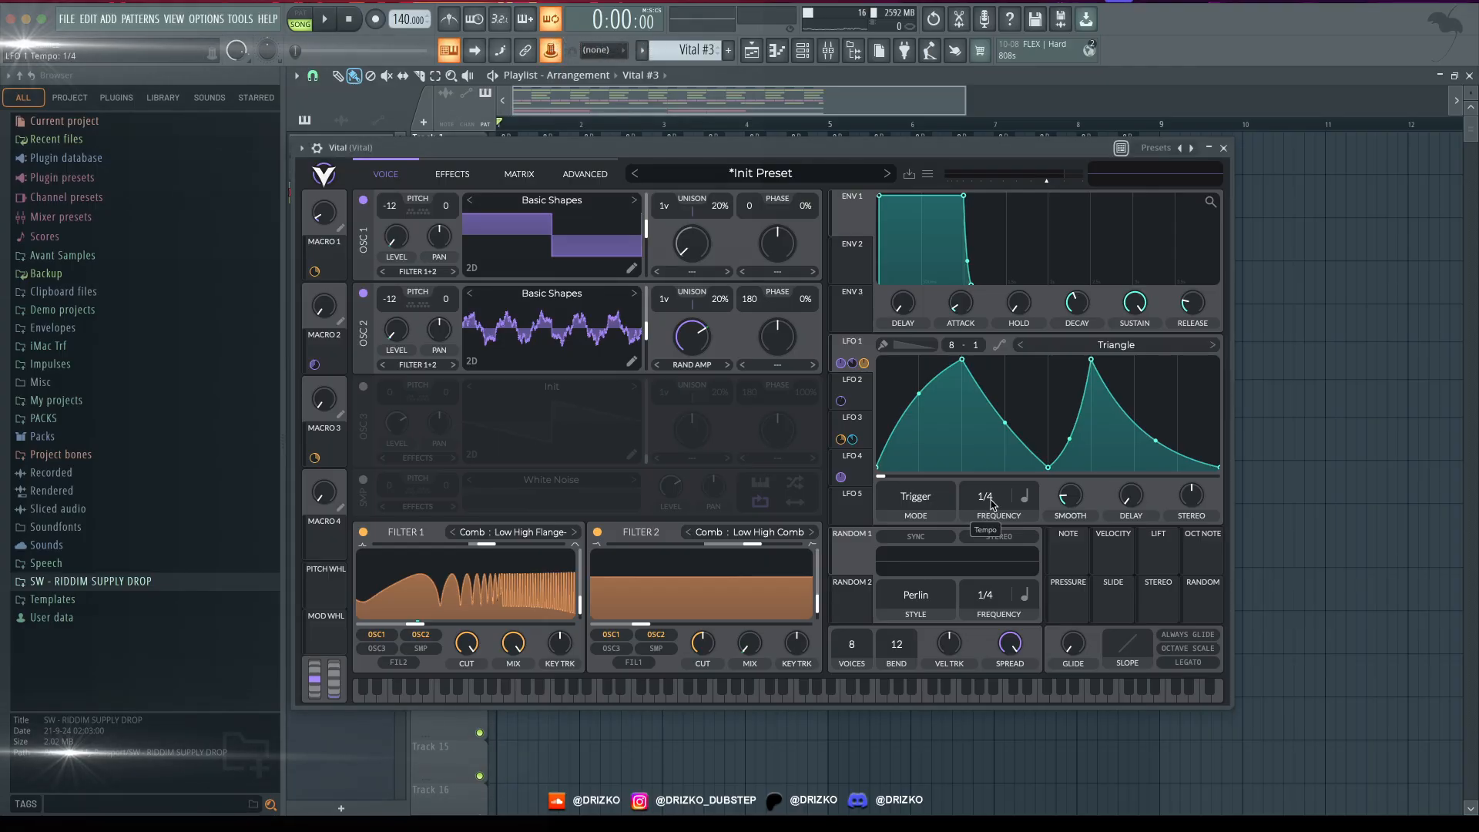
# - Create an LFO 1 Tempo automation clip for Vital over bar 5, stepping up halfway through the bar, and reduce its track height
pyautogui.click(551, 55)
pyautogui.click(586, 134)
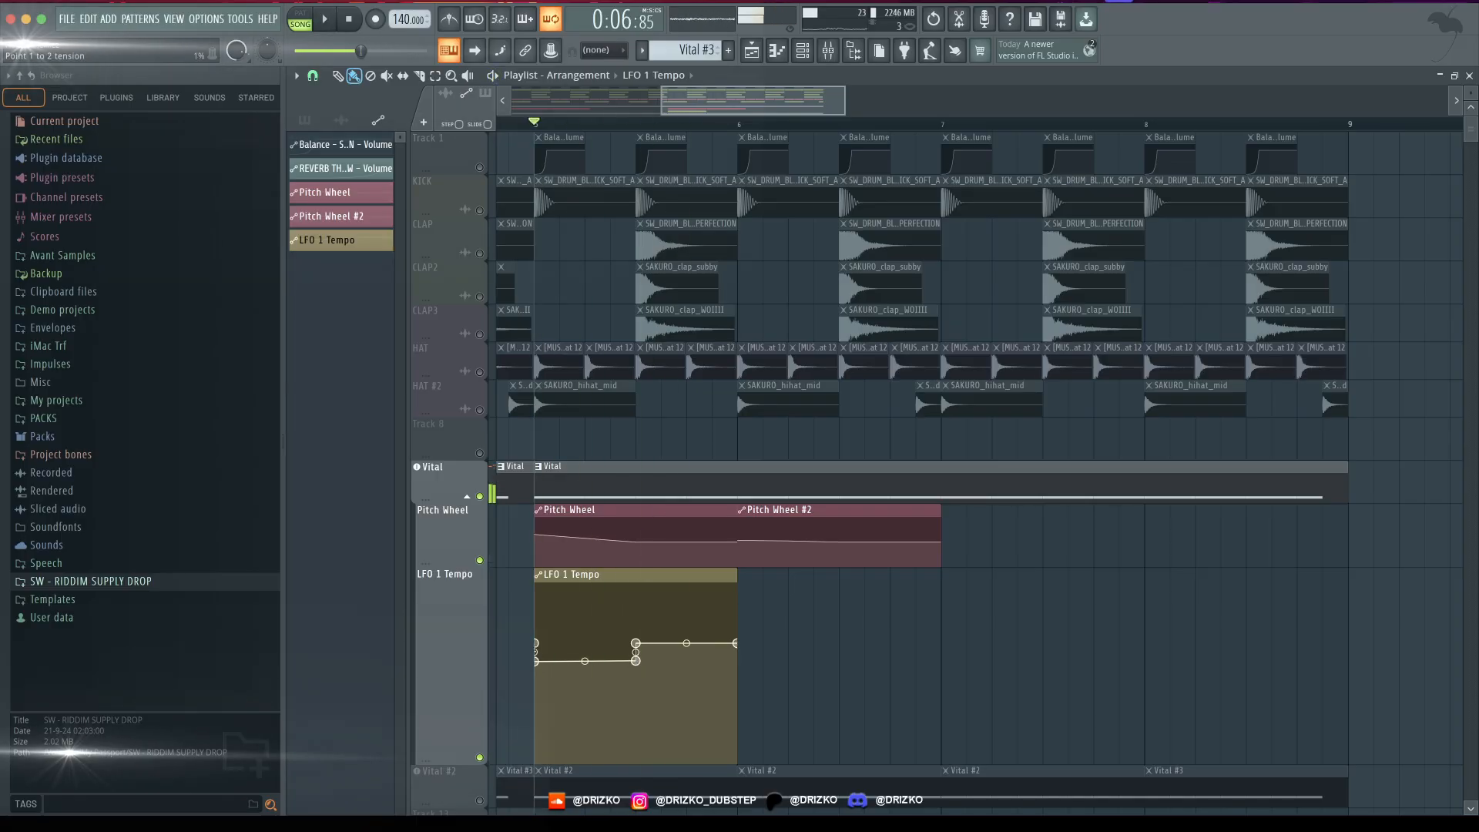
pyautogui.press('space')
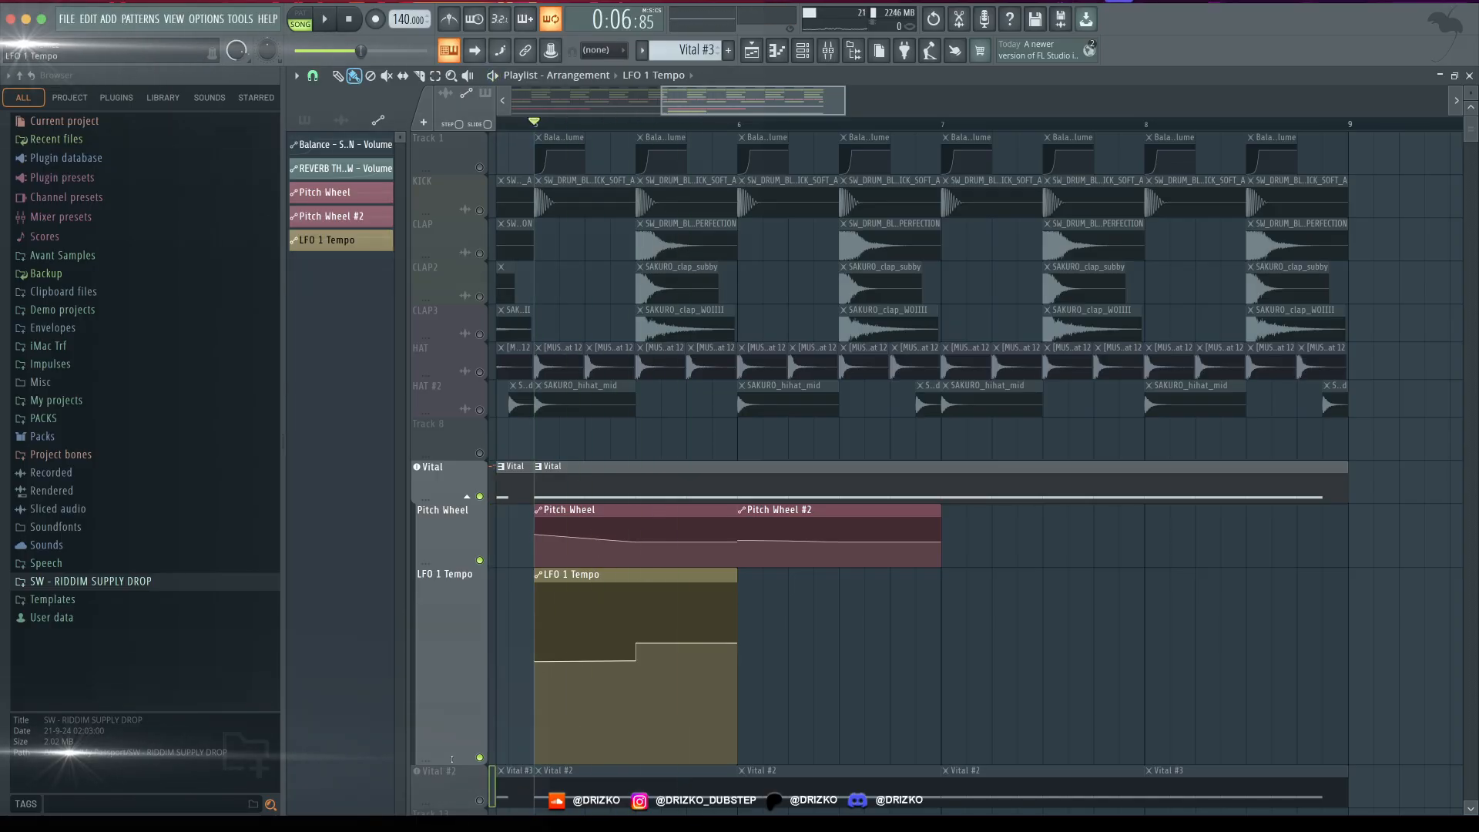
pyautogui.moveTo(452, 763); pyautogui.dragTo(452, 646)
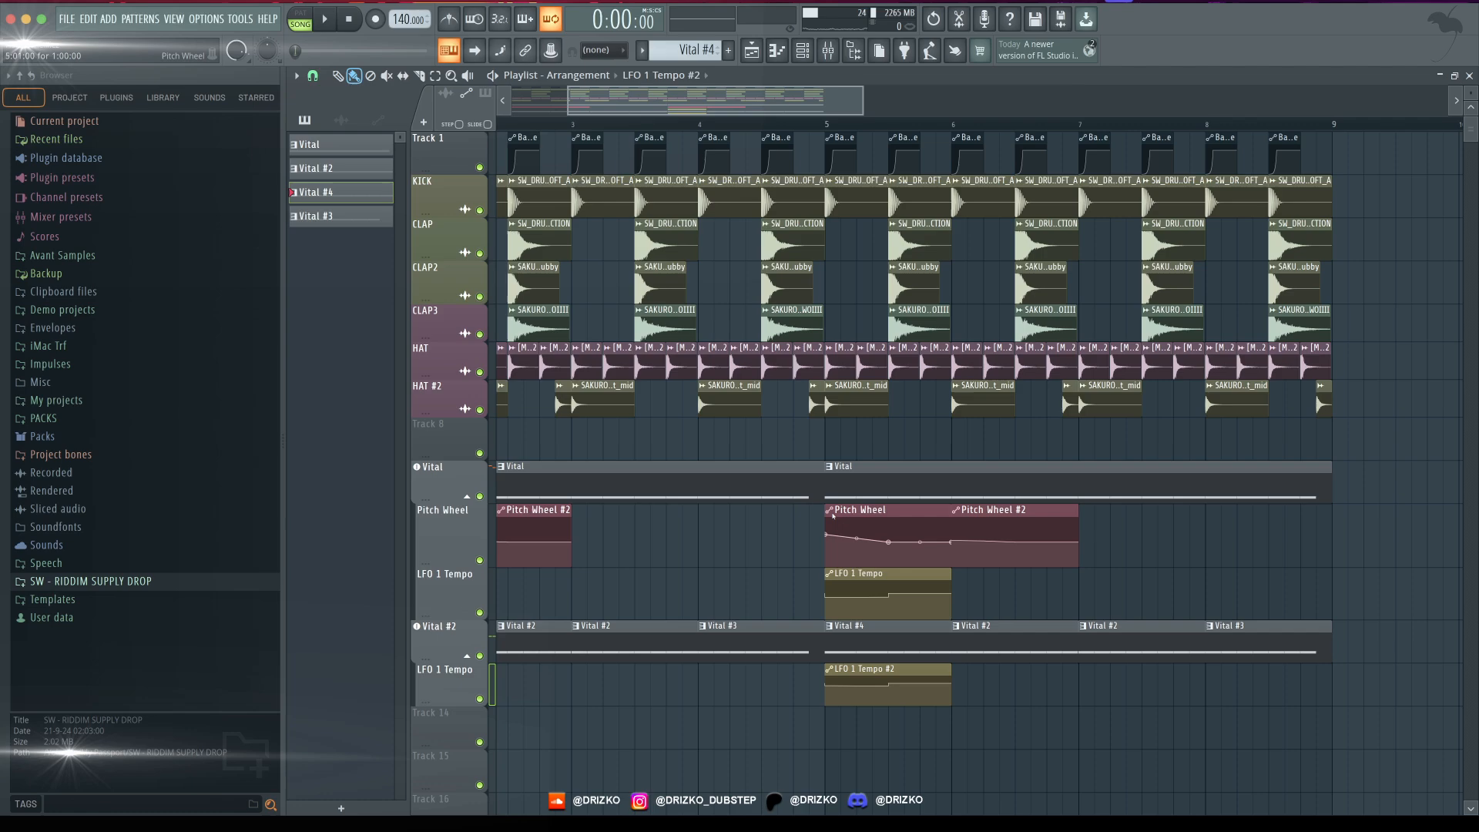
# - Make the bar 5 Pitch Wheel clip unique, reshape it into an upward bend over the first half bar, and audition it
pyautogui.click(830, 512)
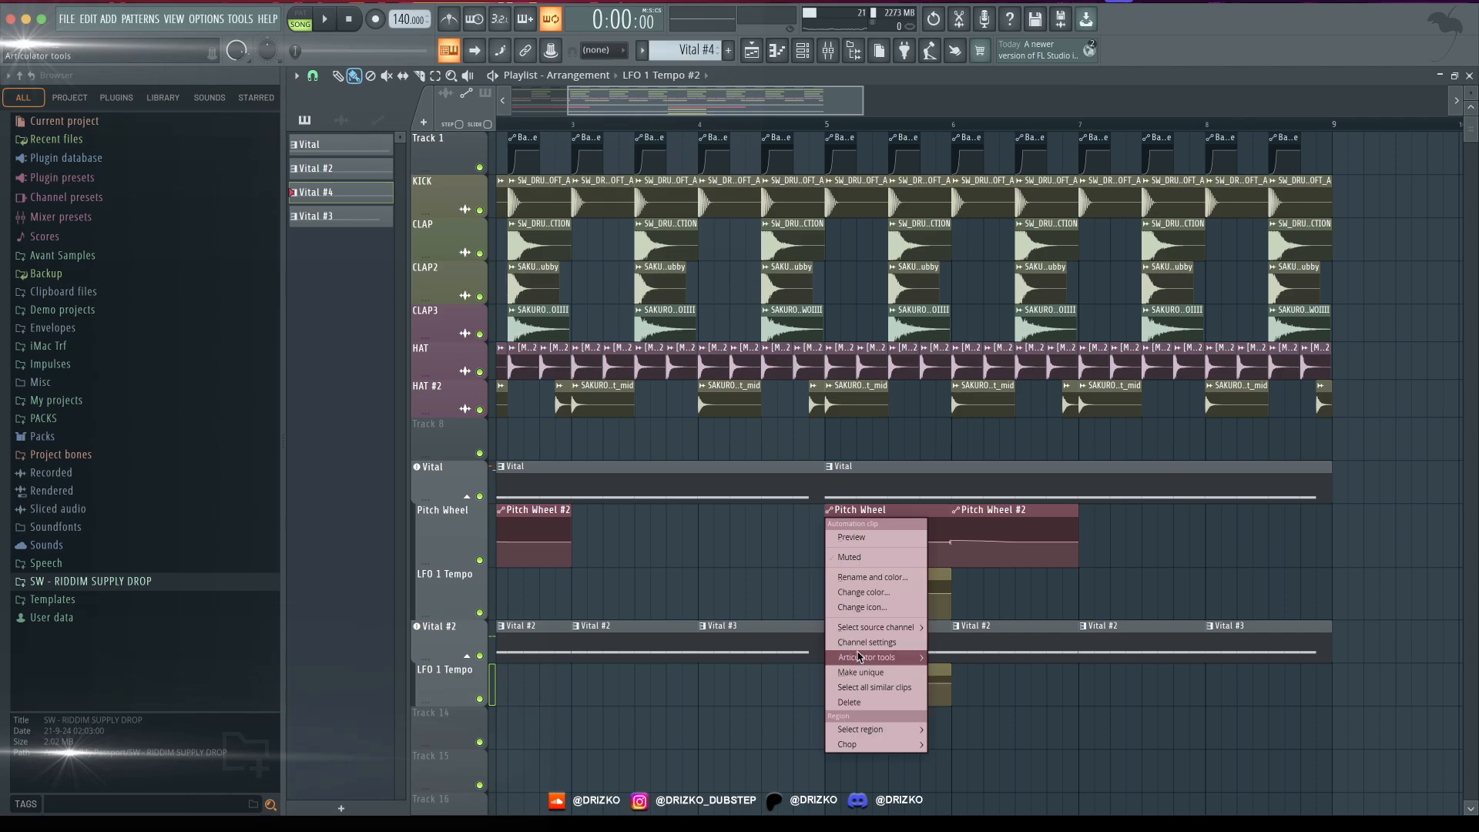
pyautogui.click(855, 657)
pyautogui.scroll(-1, 855, 536)
pyautogui.press('space')
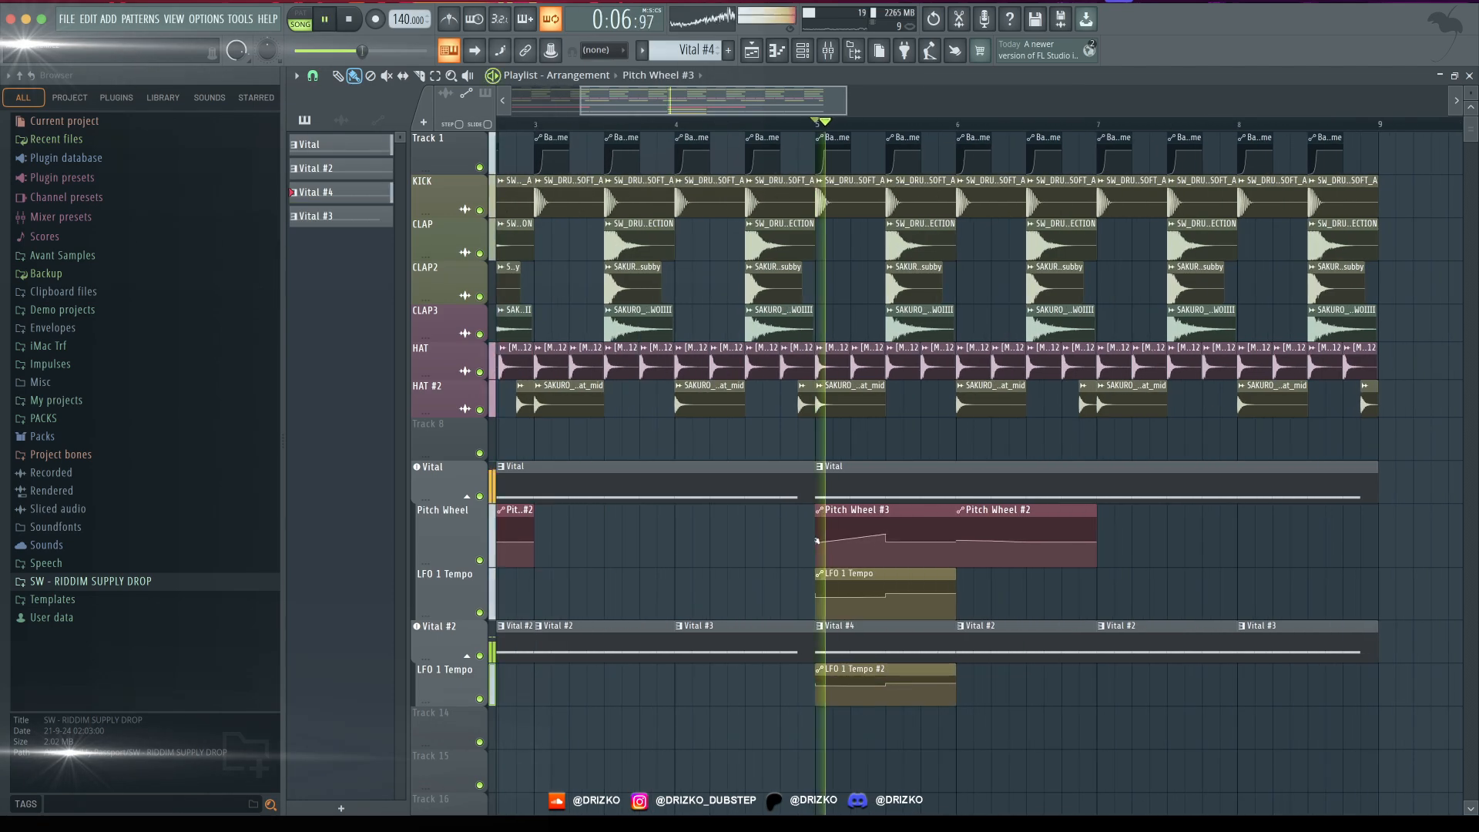
pyautogui.press('space')
pyautogui.press('space')
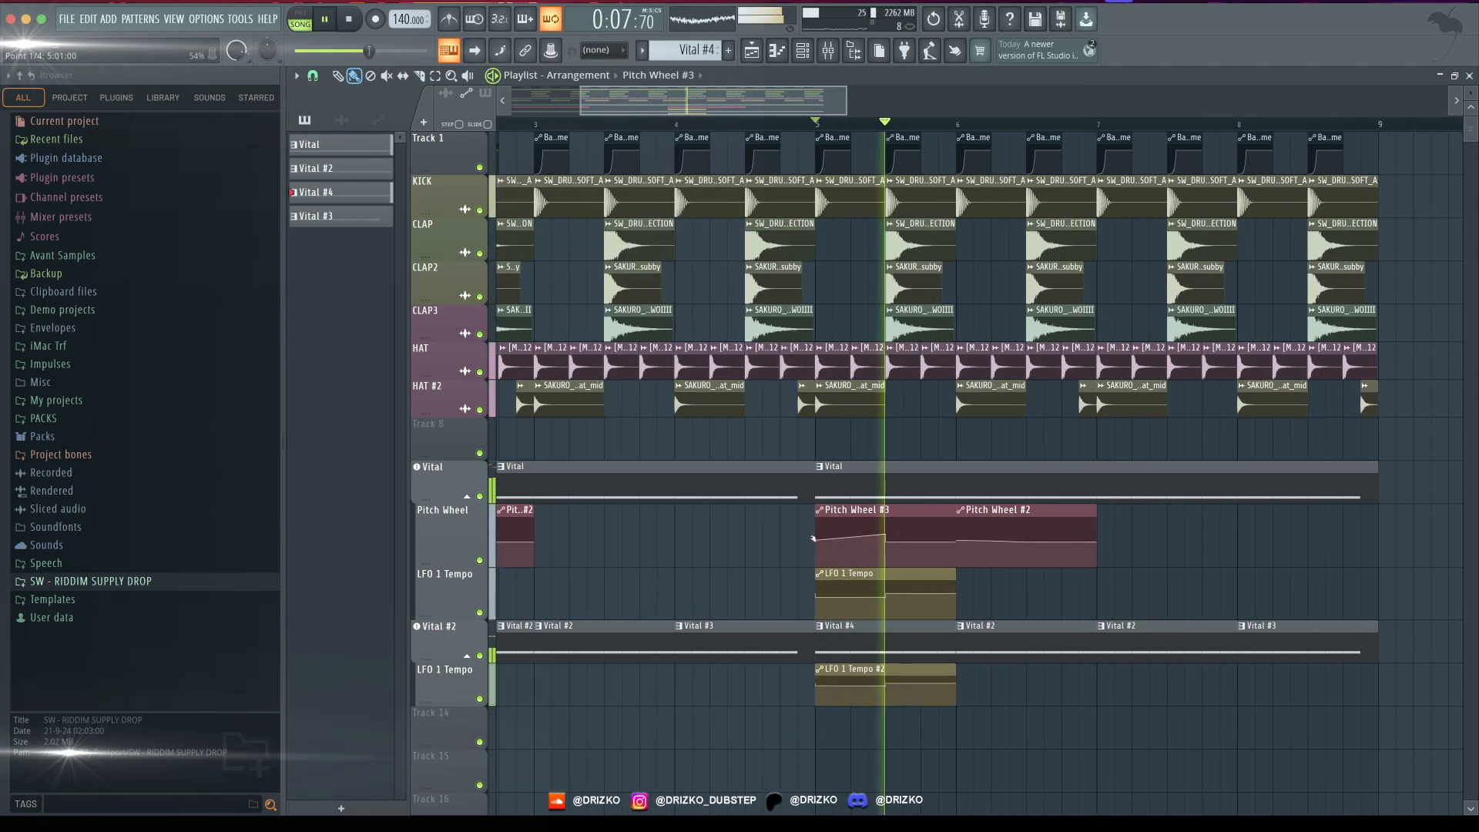
pyautogui.press('space')
pyautogui.press('space')
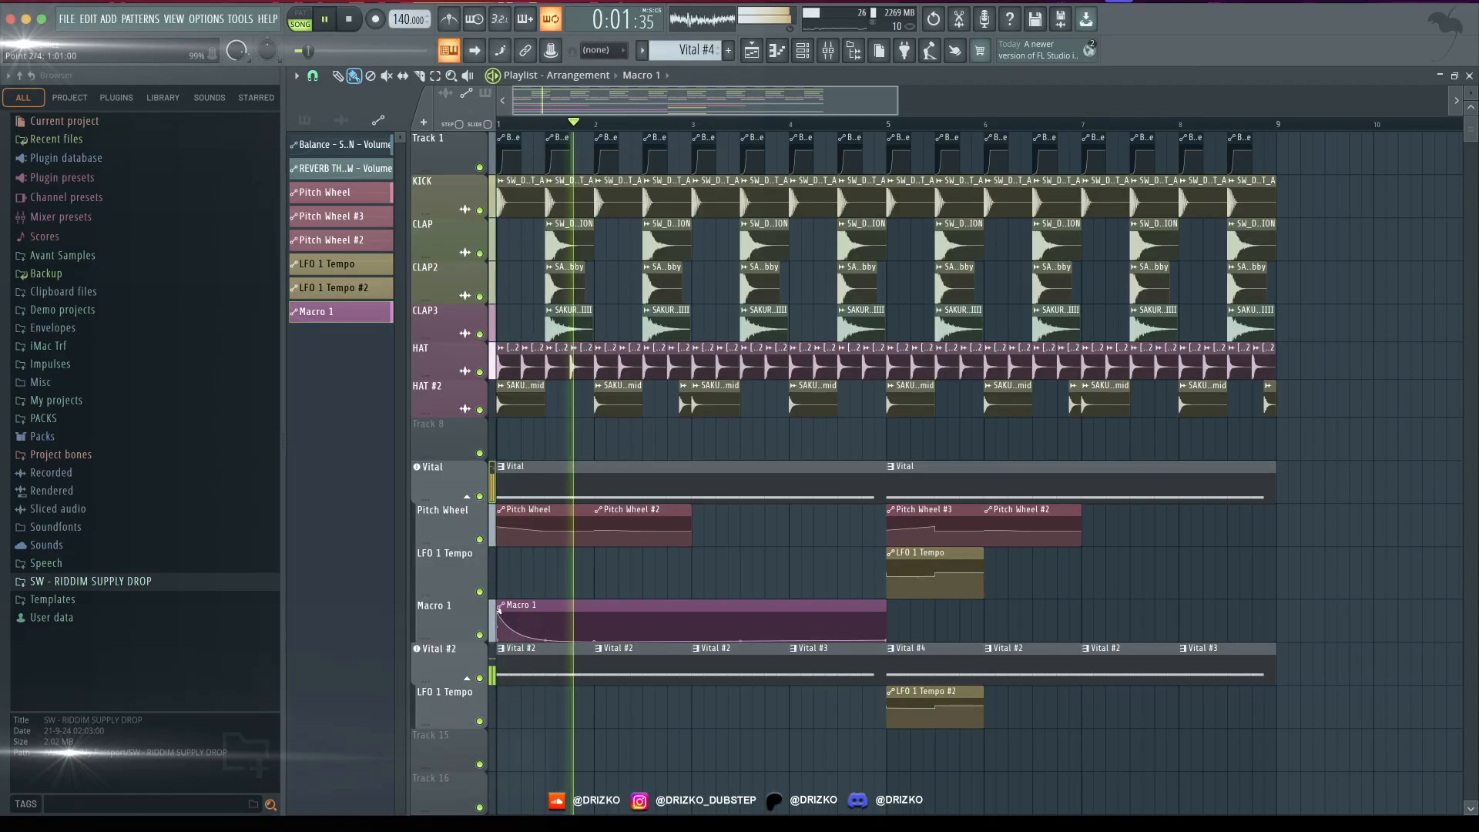
# - Shape the Macro 1 automation for Vital into a short peak within bar 1 while the song plays
pyautogui.moveTo(499, 624); pyautogui.dragTo(529, 623)
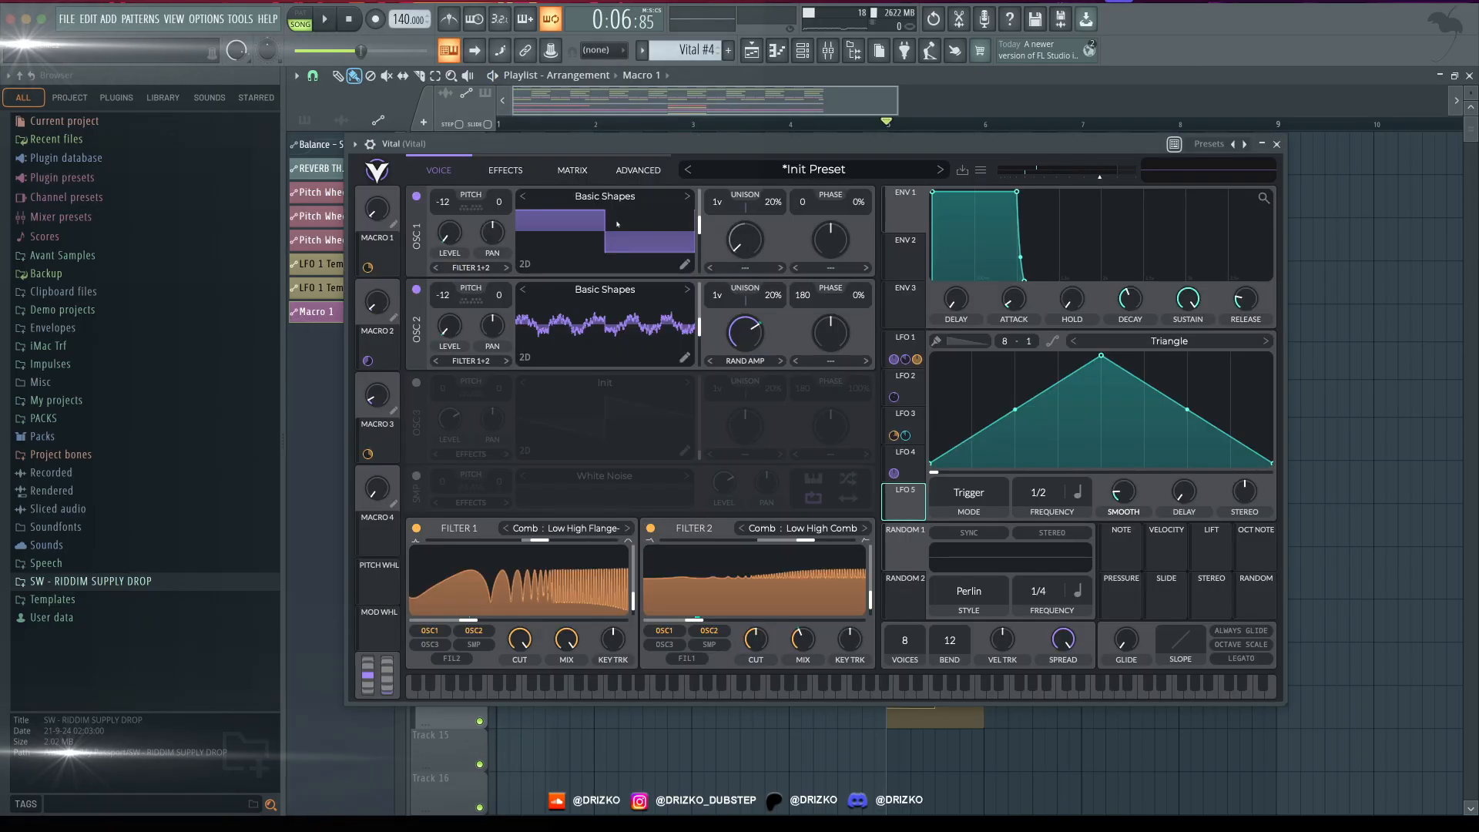
# - Route LFO 5 to Voice Transpose in Vital's modulation matrix and adjust the modulation amount
pyautogui.click(572, 170)
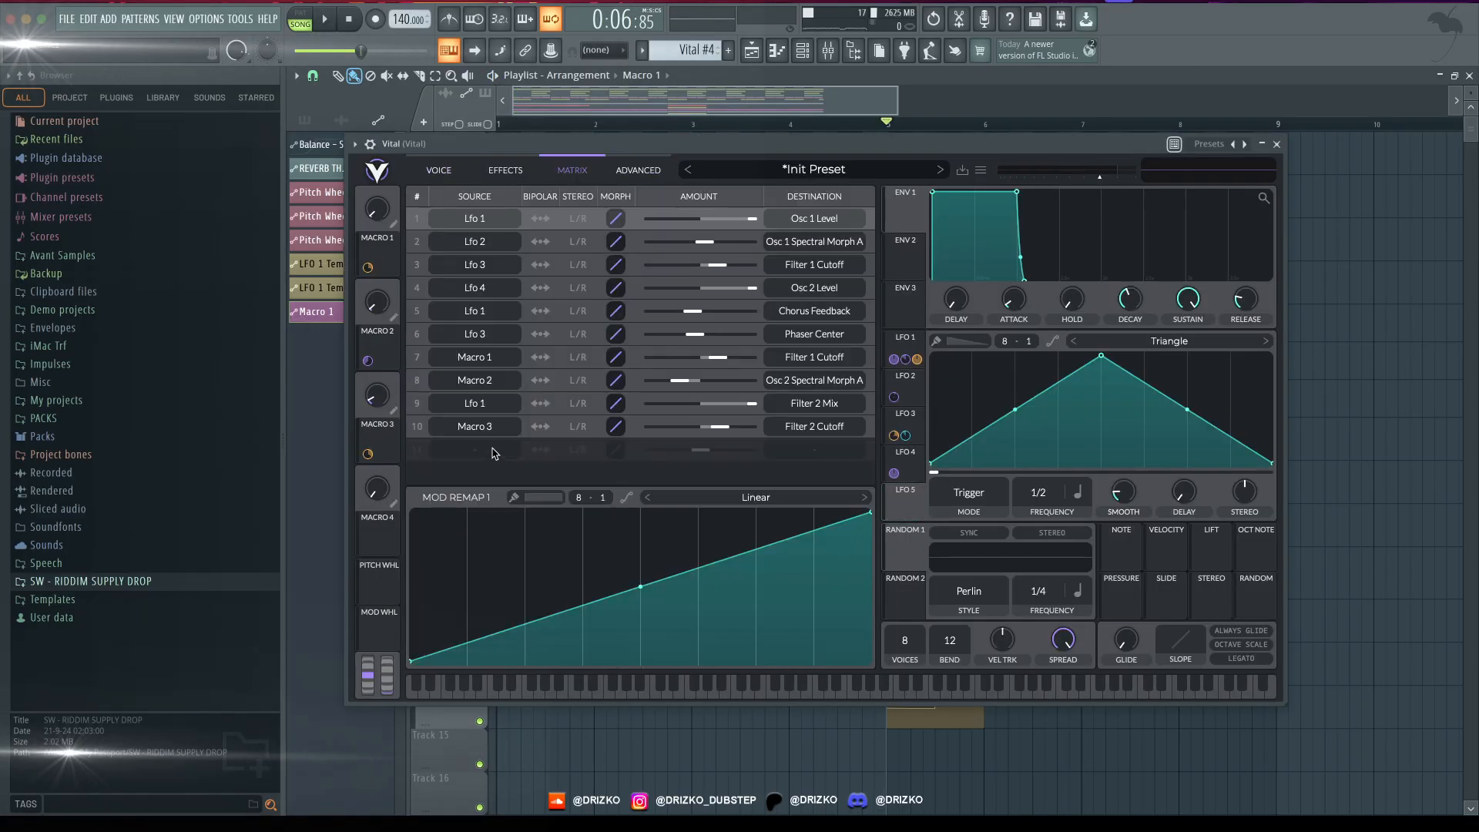
pyautogui.click(495, 453)
pyautogui.click(479, 383)
pyautogui.click(805, 450)
pyautogui.click(803, 339)
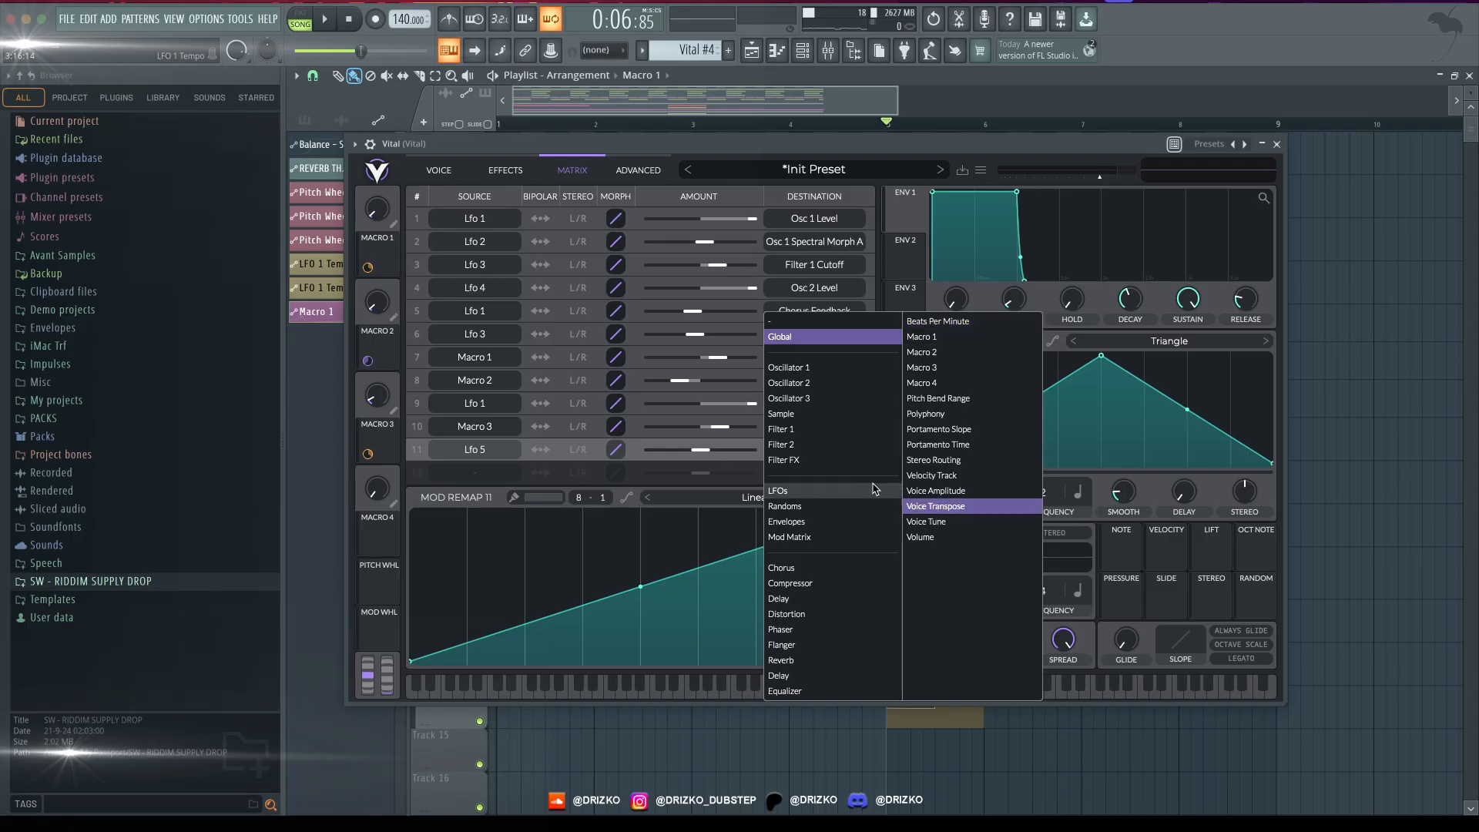
pyautogui.click(934, 506)
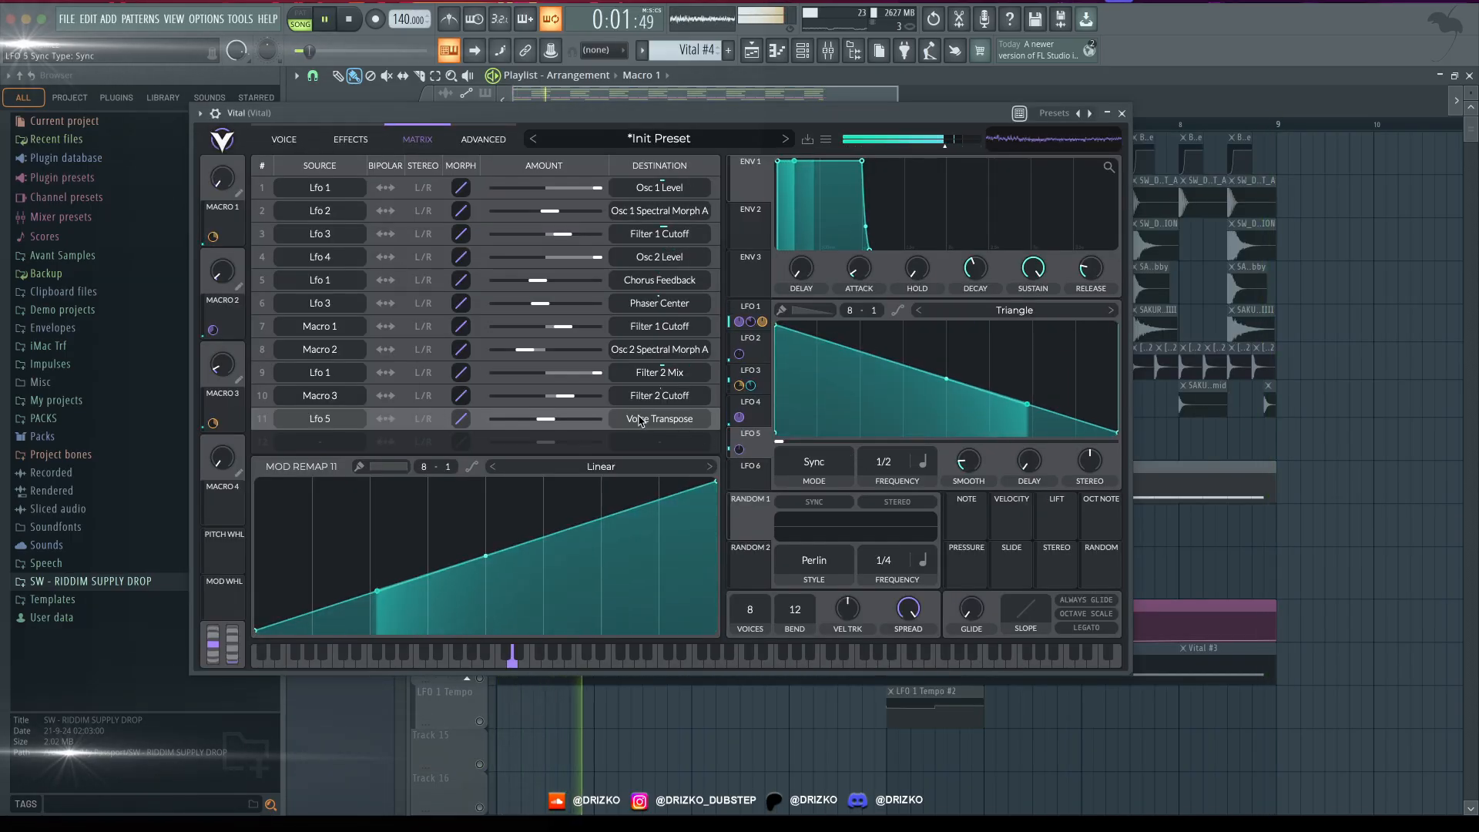
pyautogui.moveTo(545, 418)
pyautogui.mouseDown()
pyautogui.moveTo(563, 420)
pyautogui.moveTo(547, 428)
pyautogui.mouseUp()
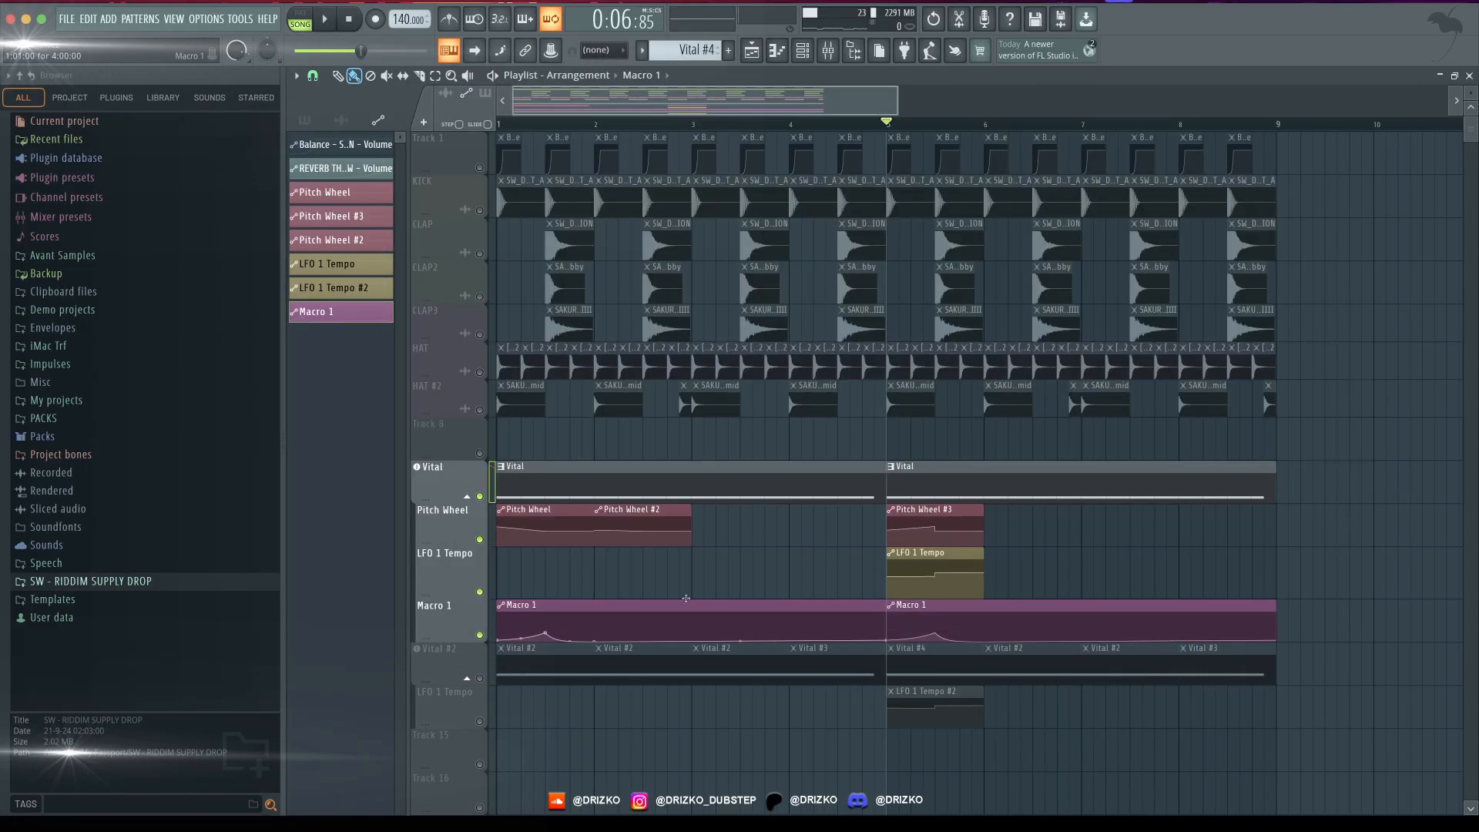
# - Play the arrangement, remove all drum and sidechain volume clips from bars 1 and 2, and audition the result
pyautogui.press('space')
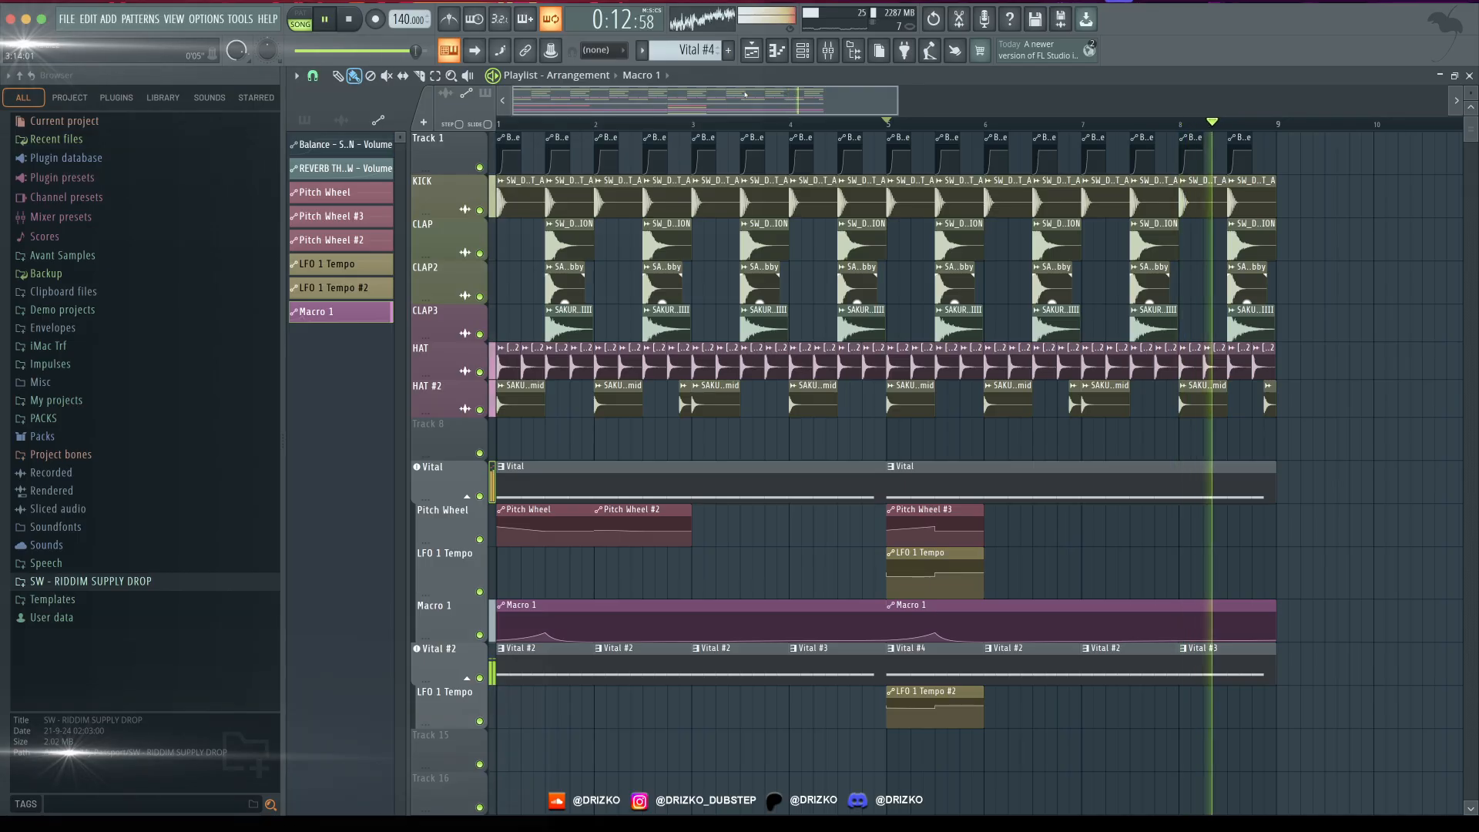
pyautogui.press('space')
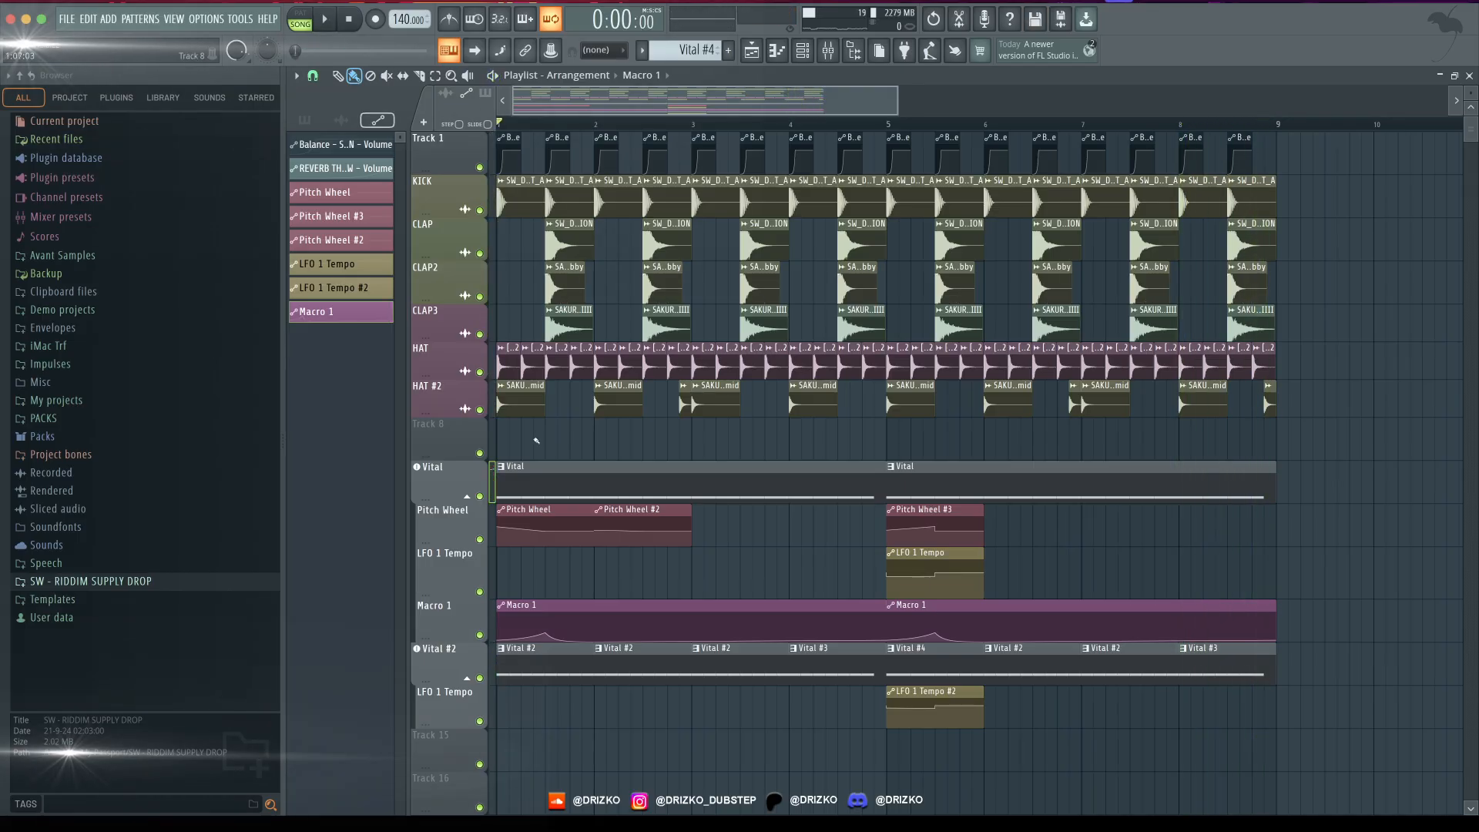
pyautogui.scroll(3, 540, 112)
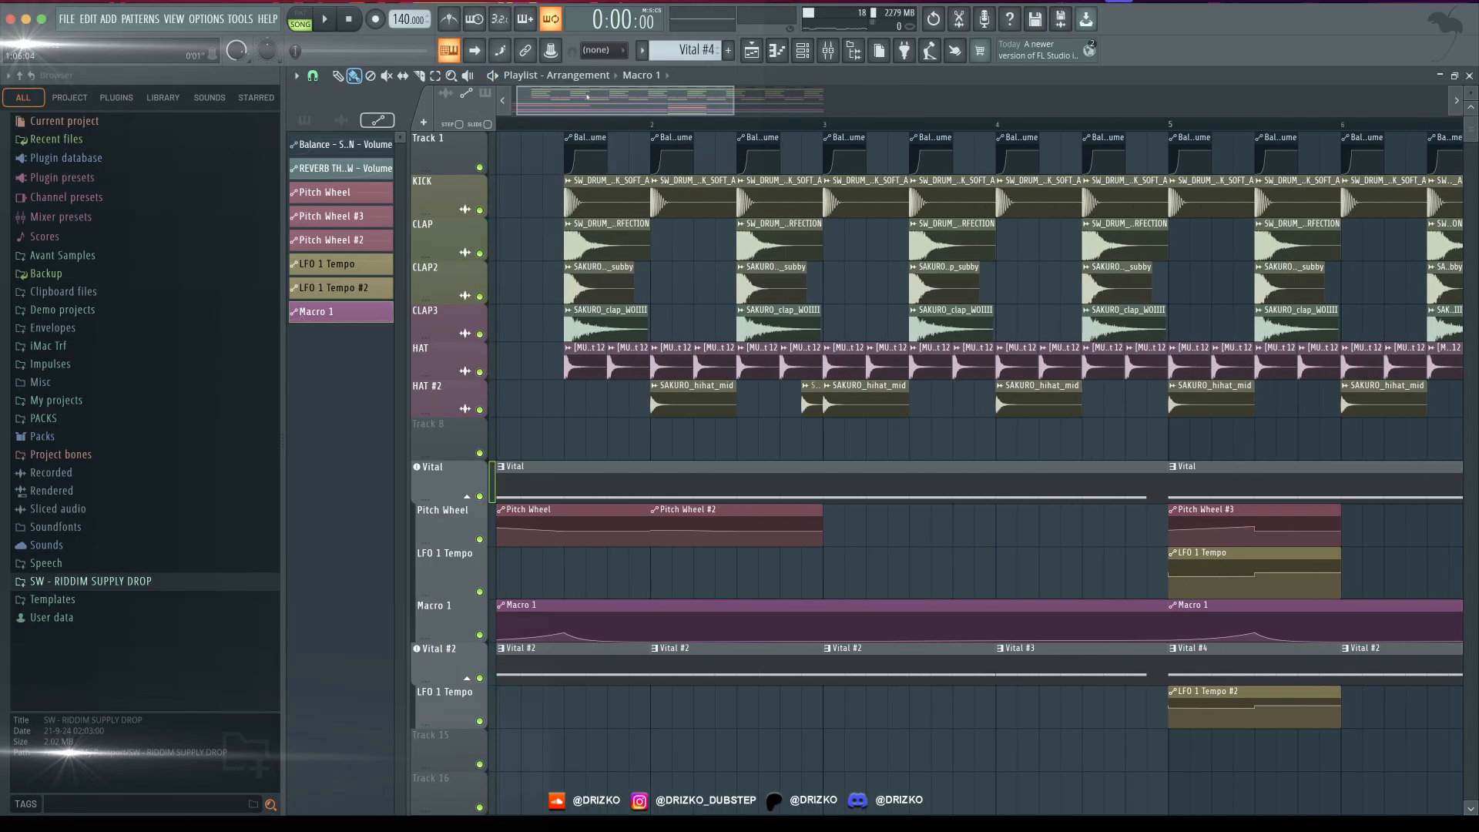
pyautogui.rightClick(650, 366)
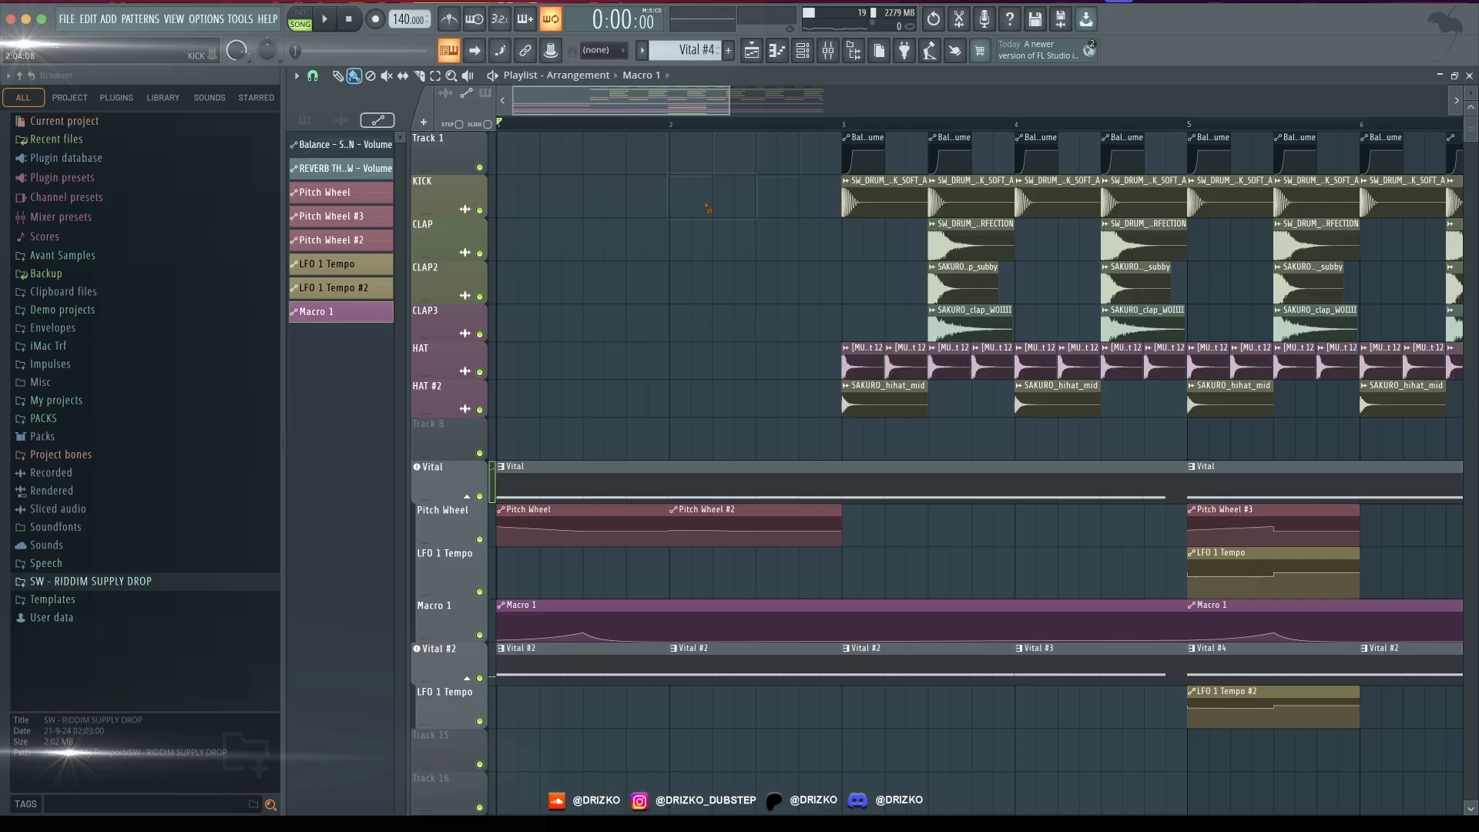
pyautogui.press('space')
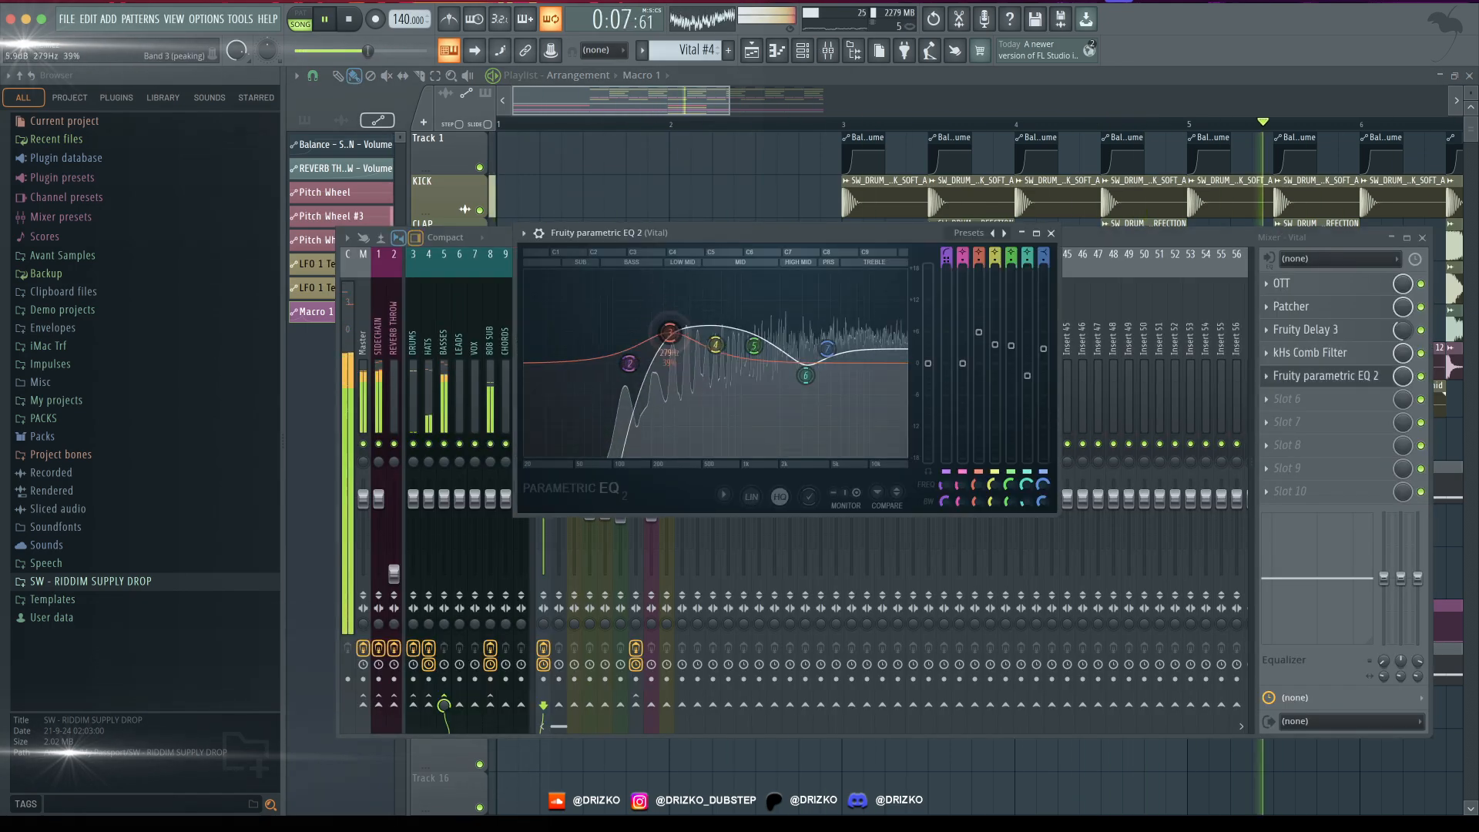
pyautogui.click(1378, 355)
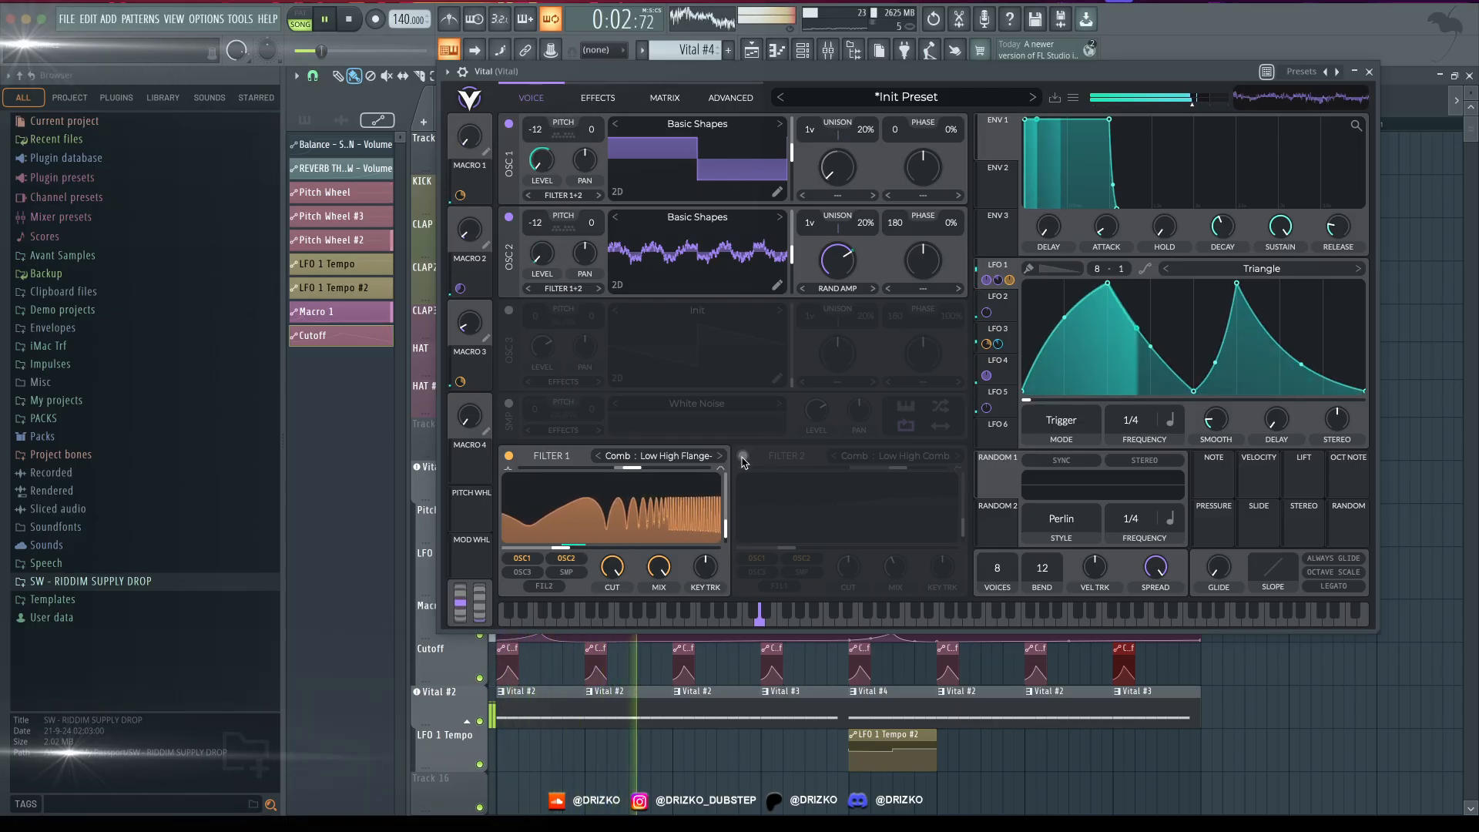
# - Turn Vital's Filter 2 back on and automate its switch to stay off for bars 1 and 2 and on from bar 3
pyautogui.click(742, 455)
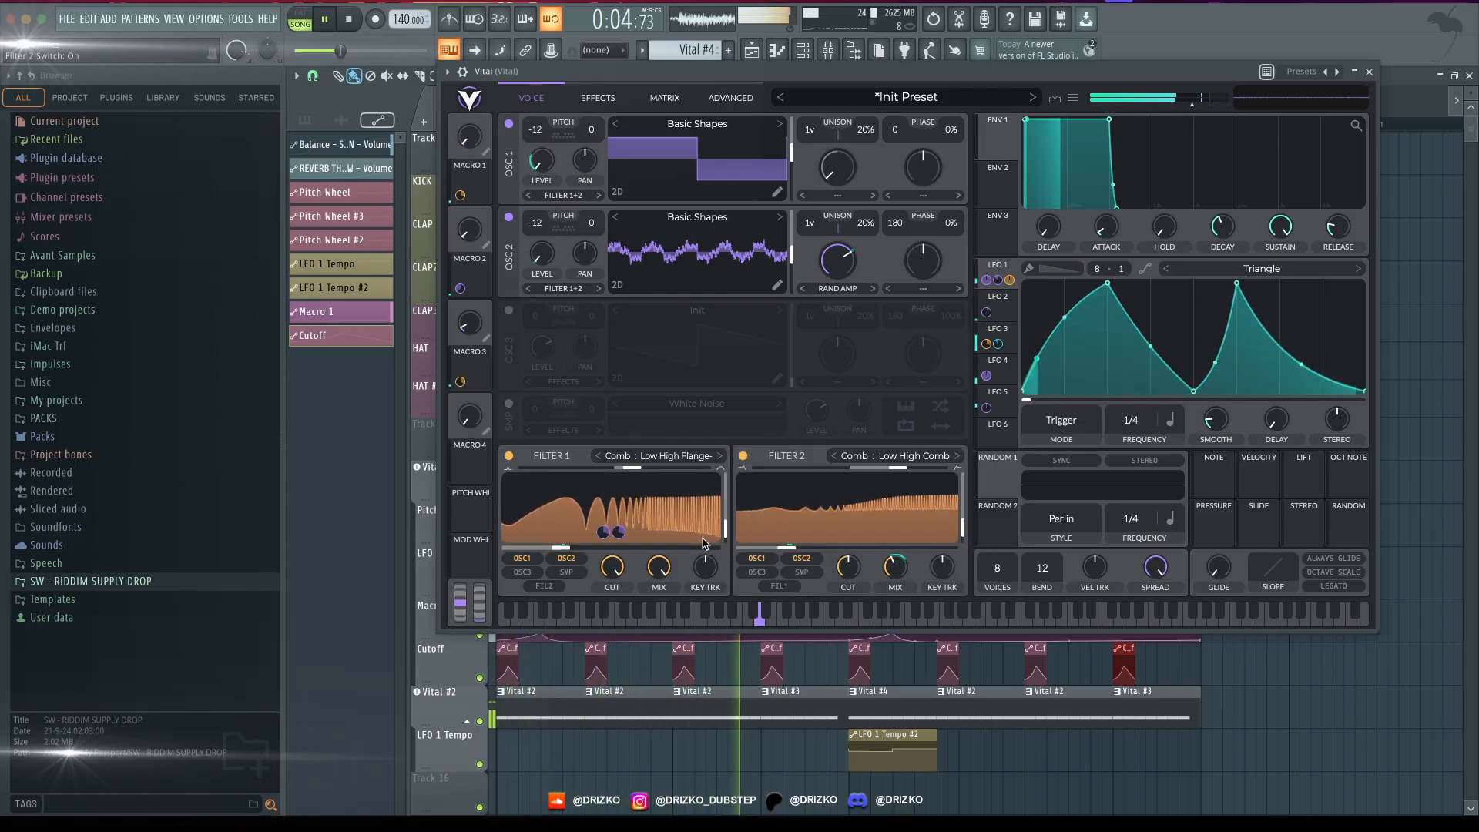
pyautogui.press('space')
pyautogui.moveTo(740, 74); pyautogui.dragTo(858, 57)
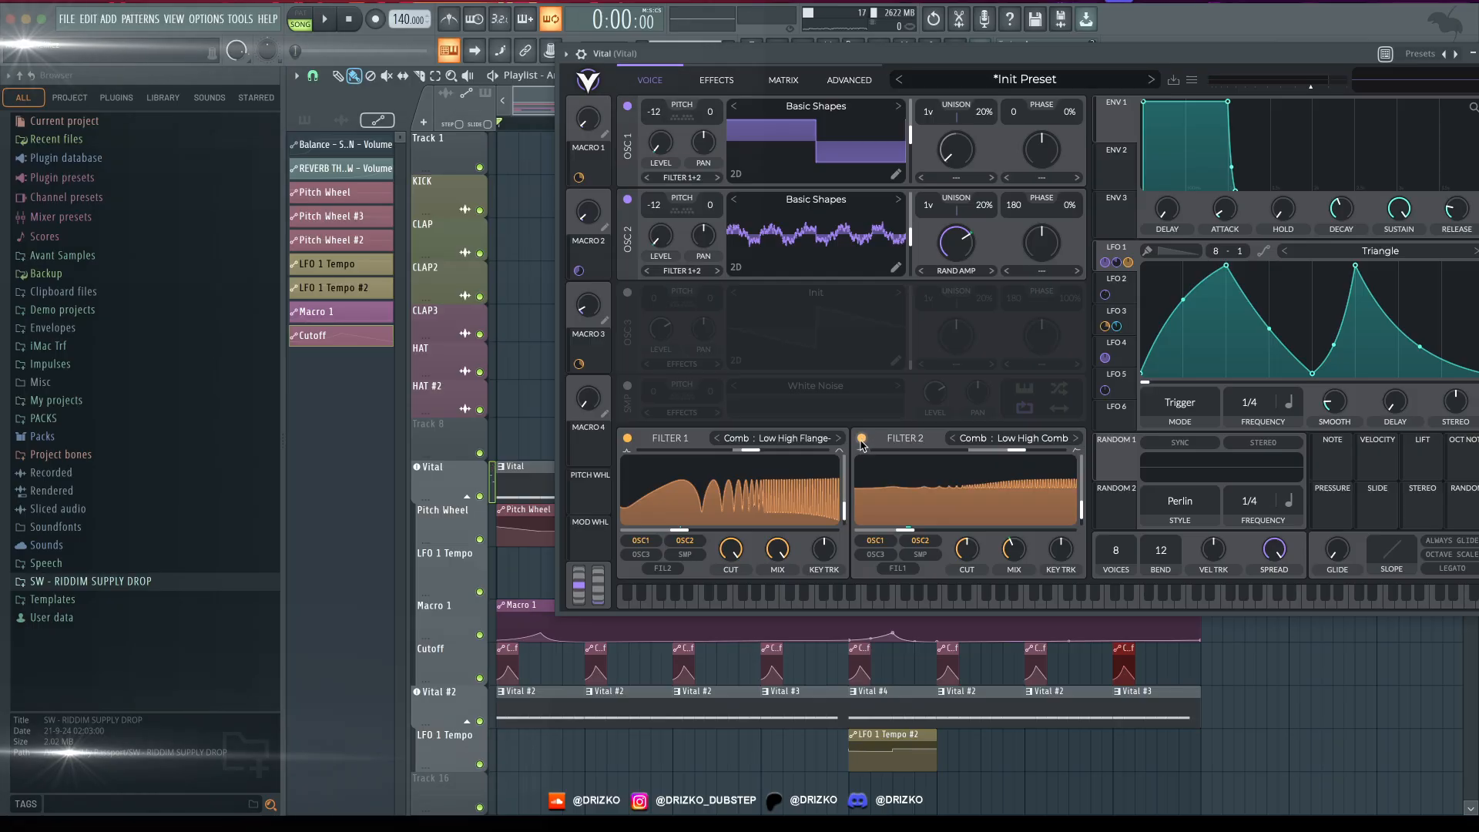
pyautogui.moveTo(674, 60); pyautogui.dragTo(890, 141)
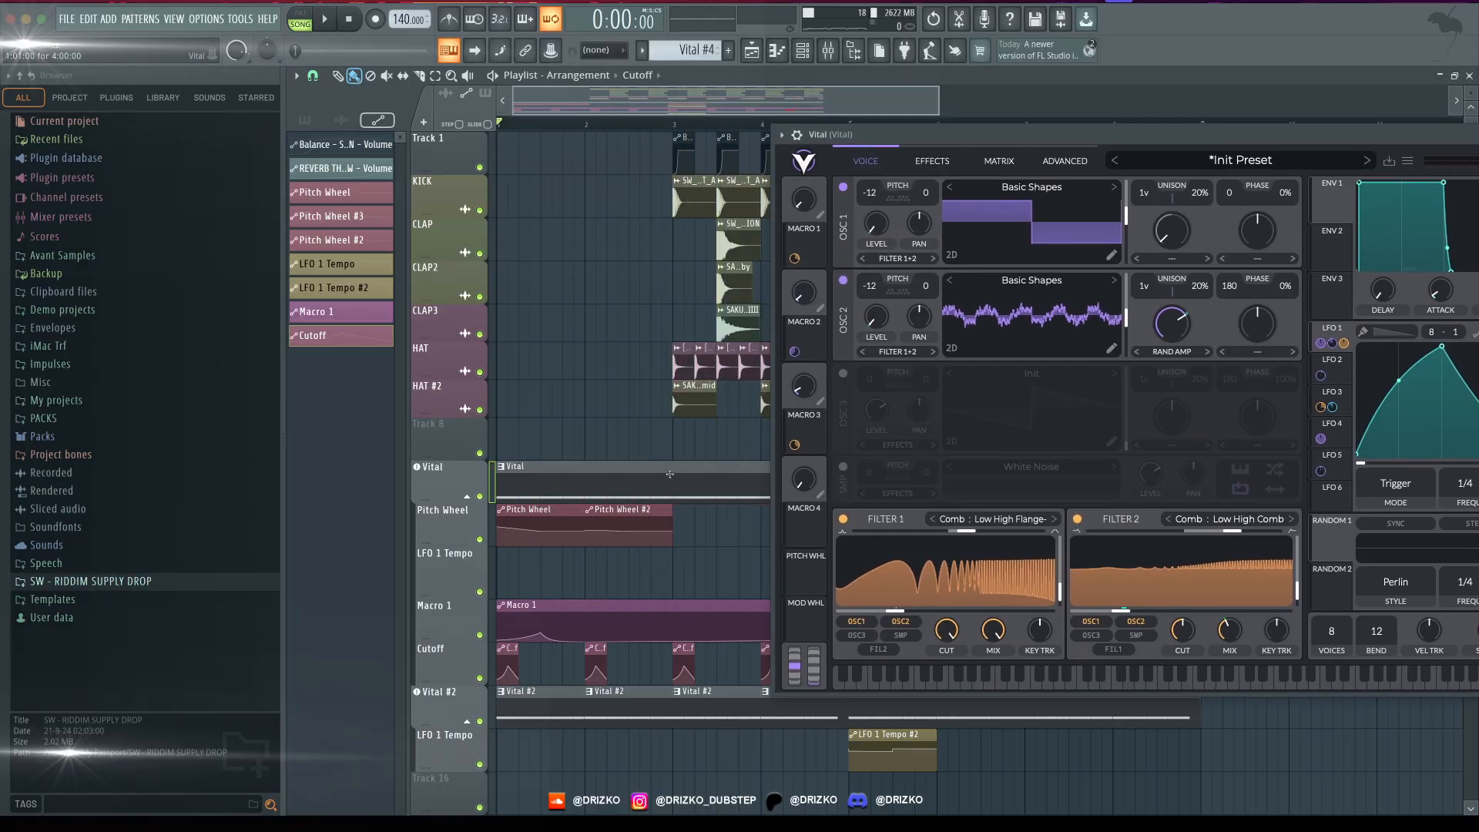
pyautogui.moveTo(928, 145); pyautogui.dragTo(813, 105)
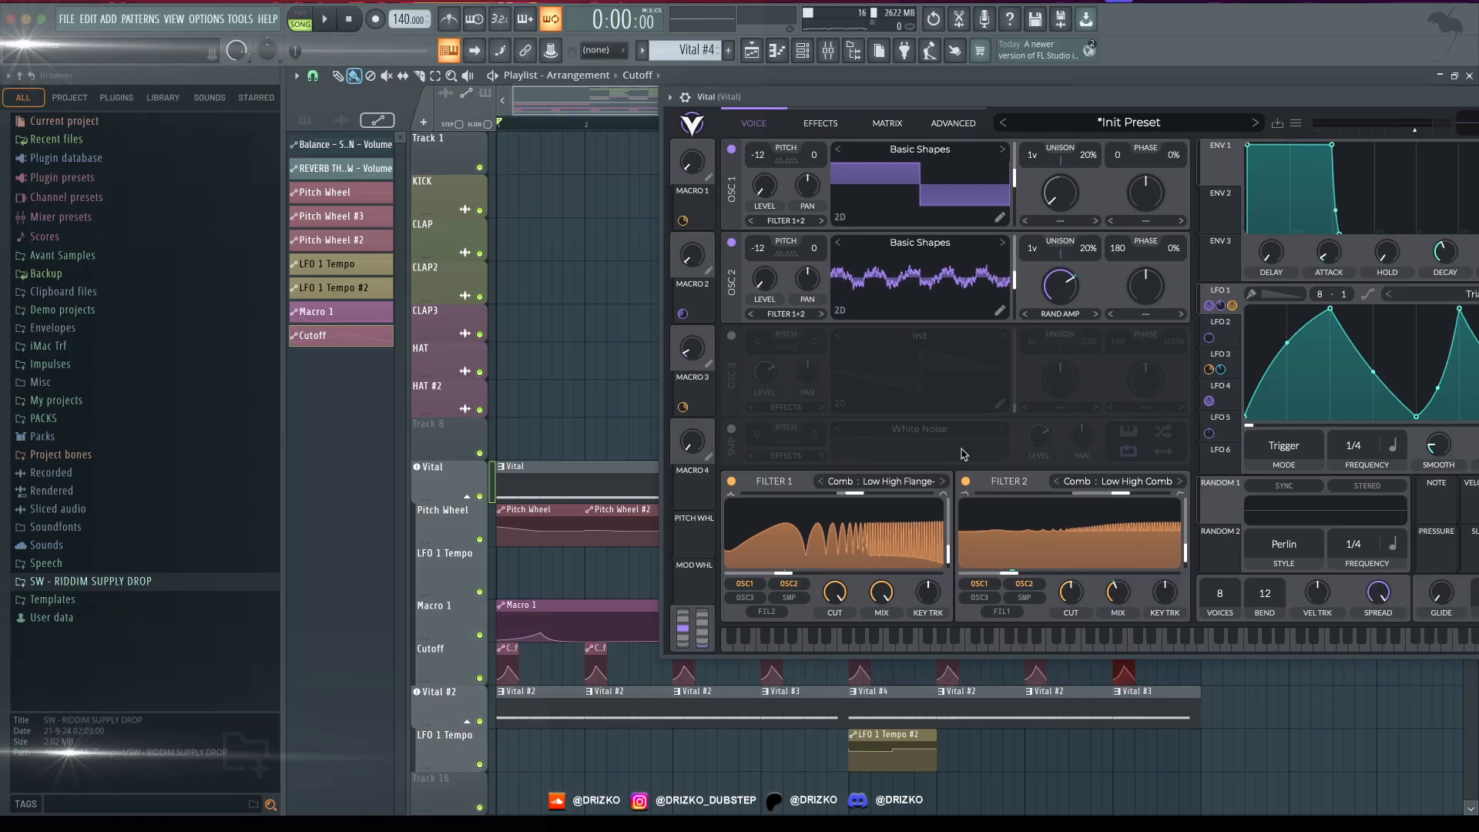
pyautogui.moveTo(498, 311); pyautogui.dragTo(474, 387)
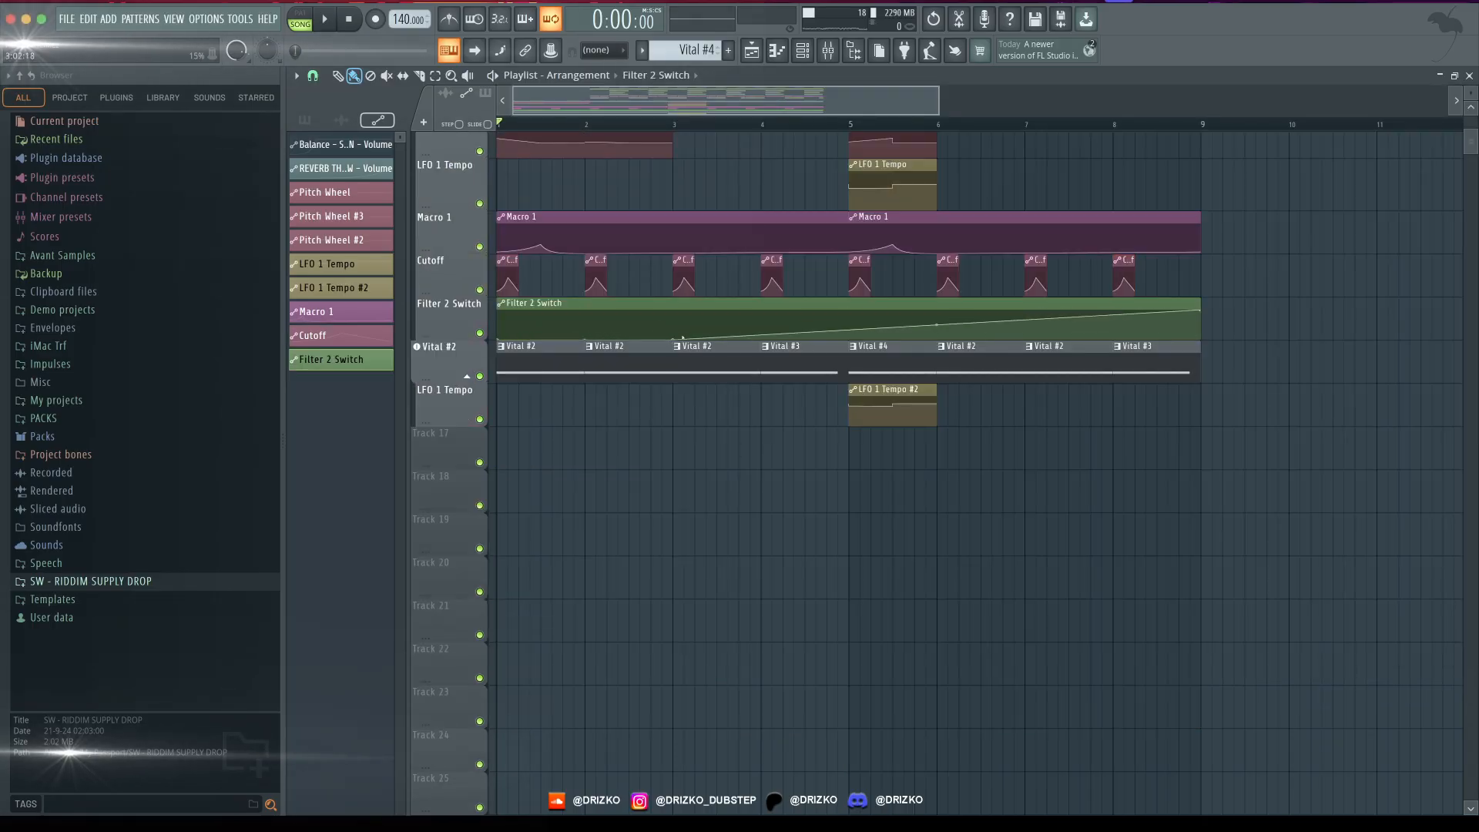
pyautogui.scroll(8, 618, 231)
pyautogui.press('space')
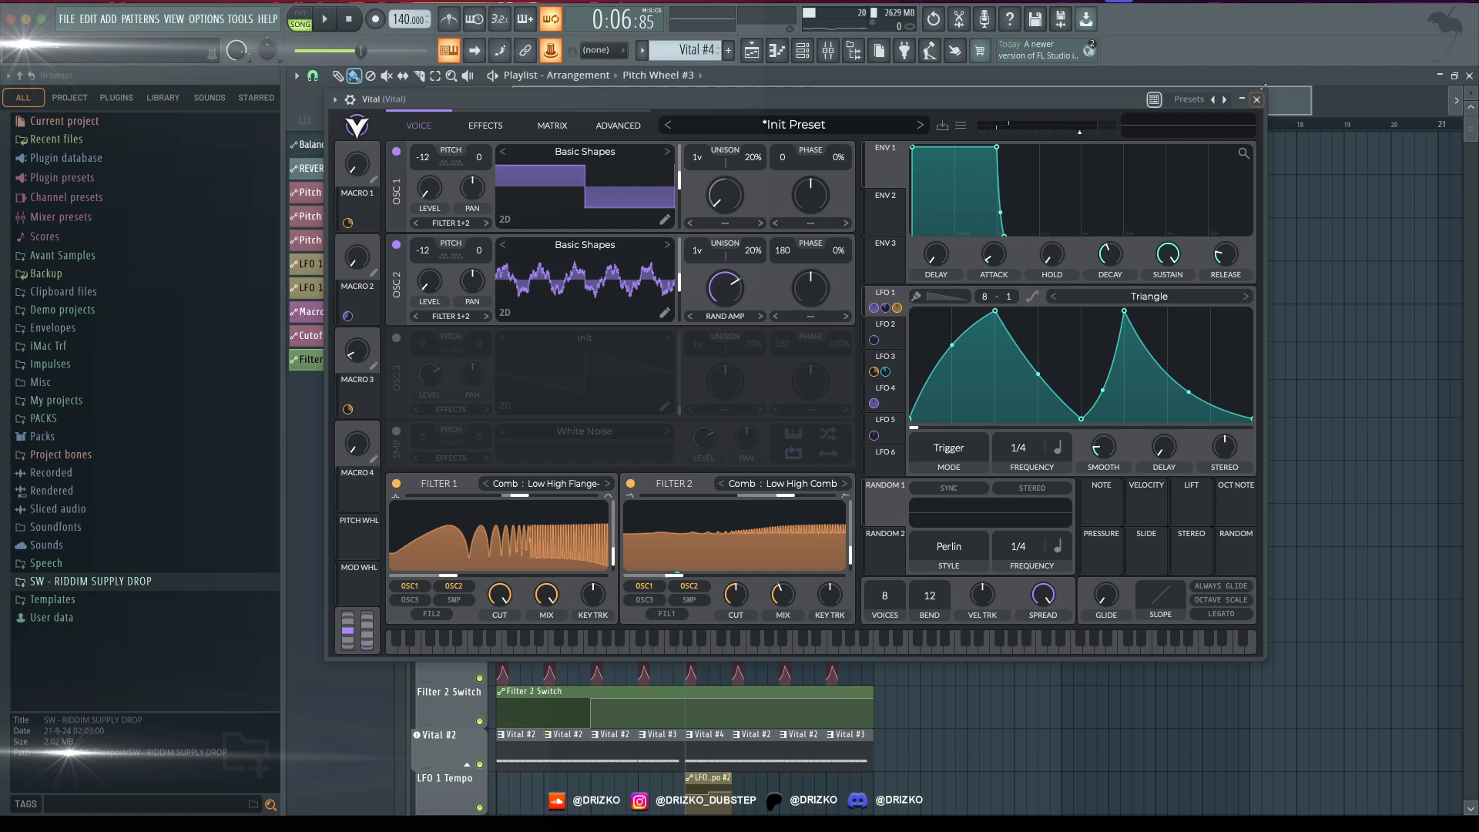
# - Create a Macro 2 automation clip for Vital starting at bar 5, shape it into a rounded hump over that bar, and audition it
pyautogui.click(1256, 99)
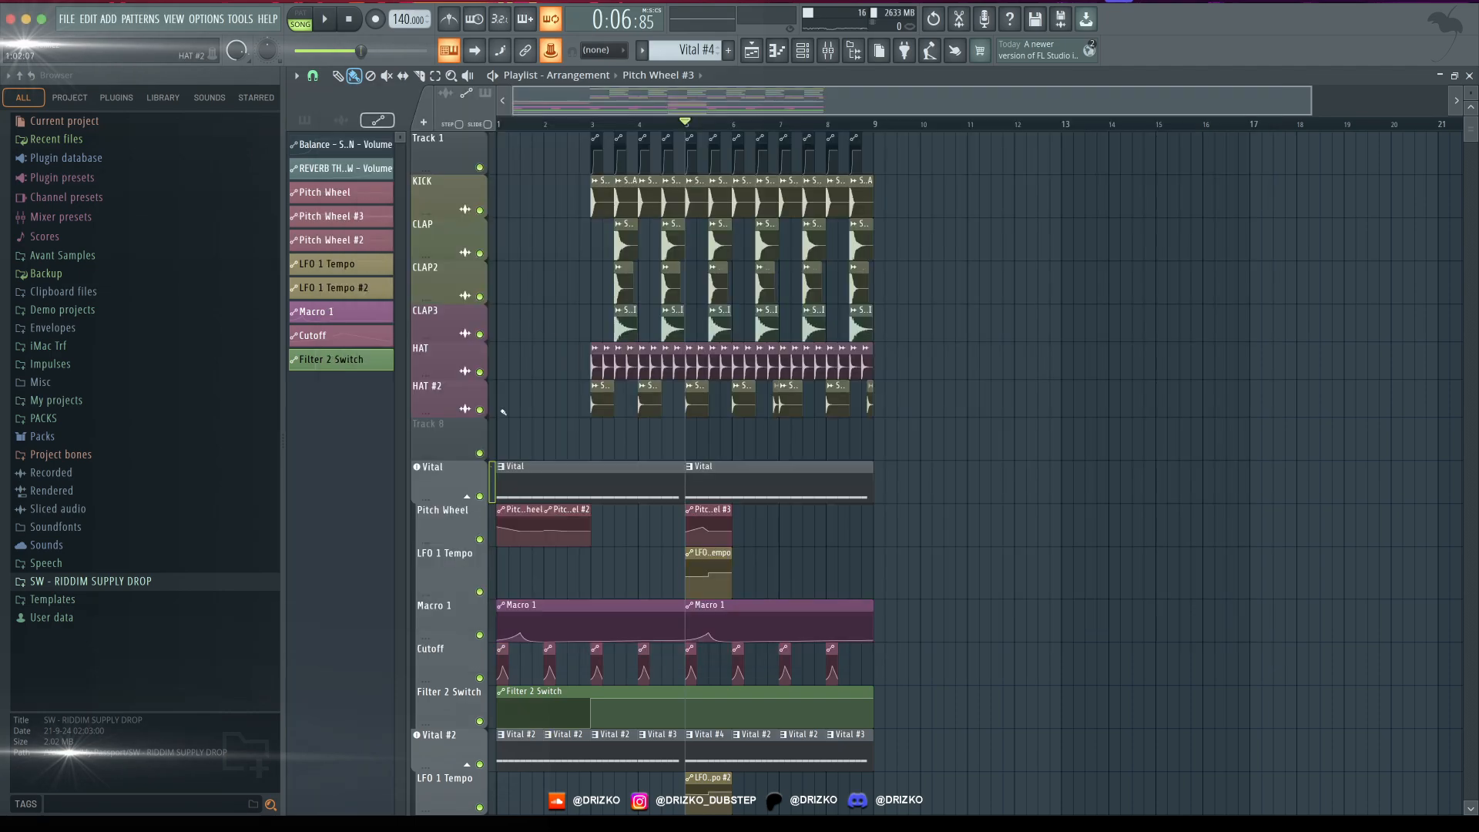
pyautogui.scroll(-2, 501, 609)
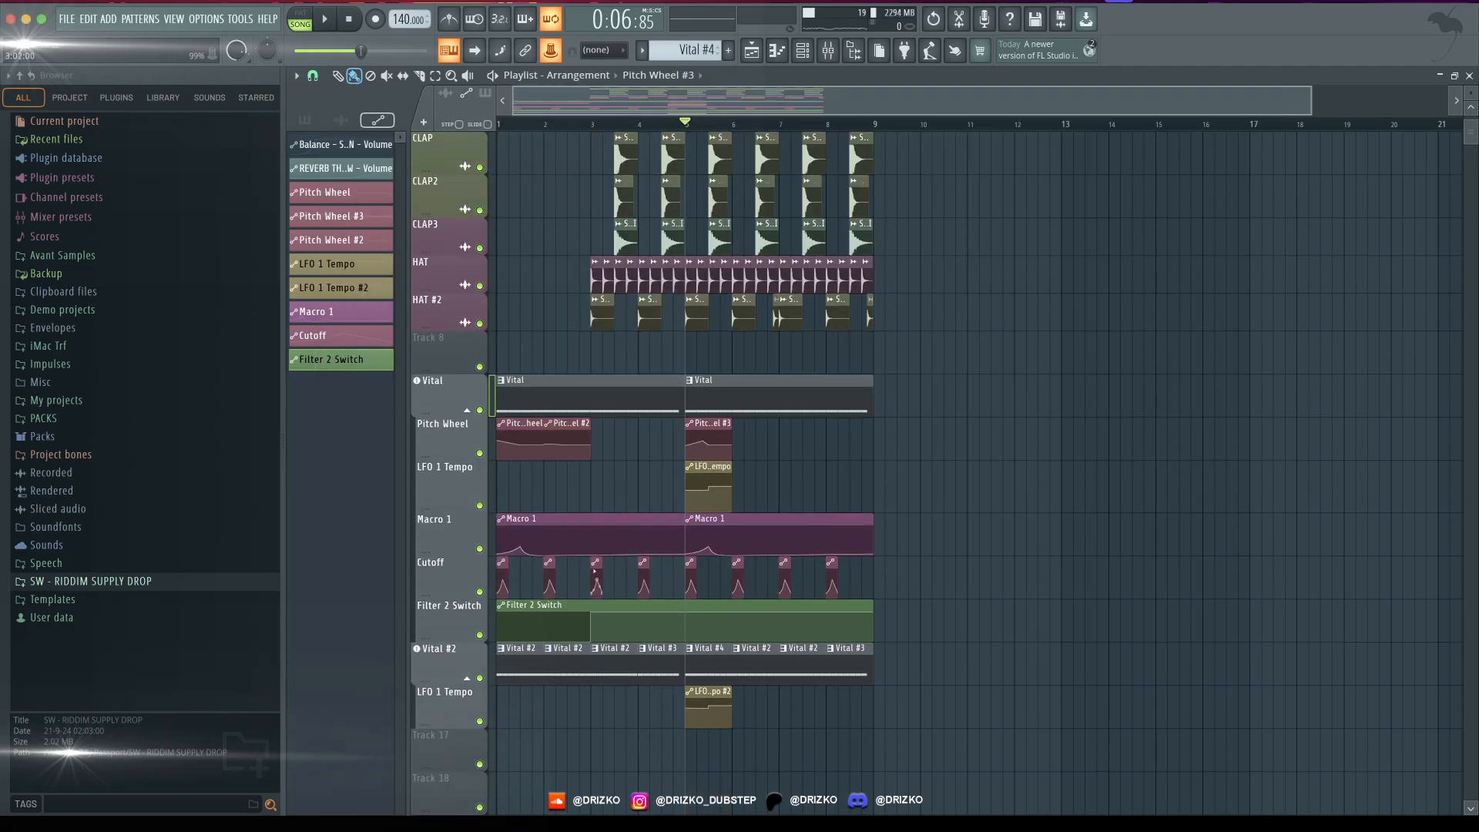
pyautogui.click(556, 51)
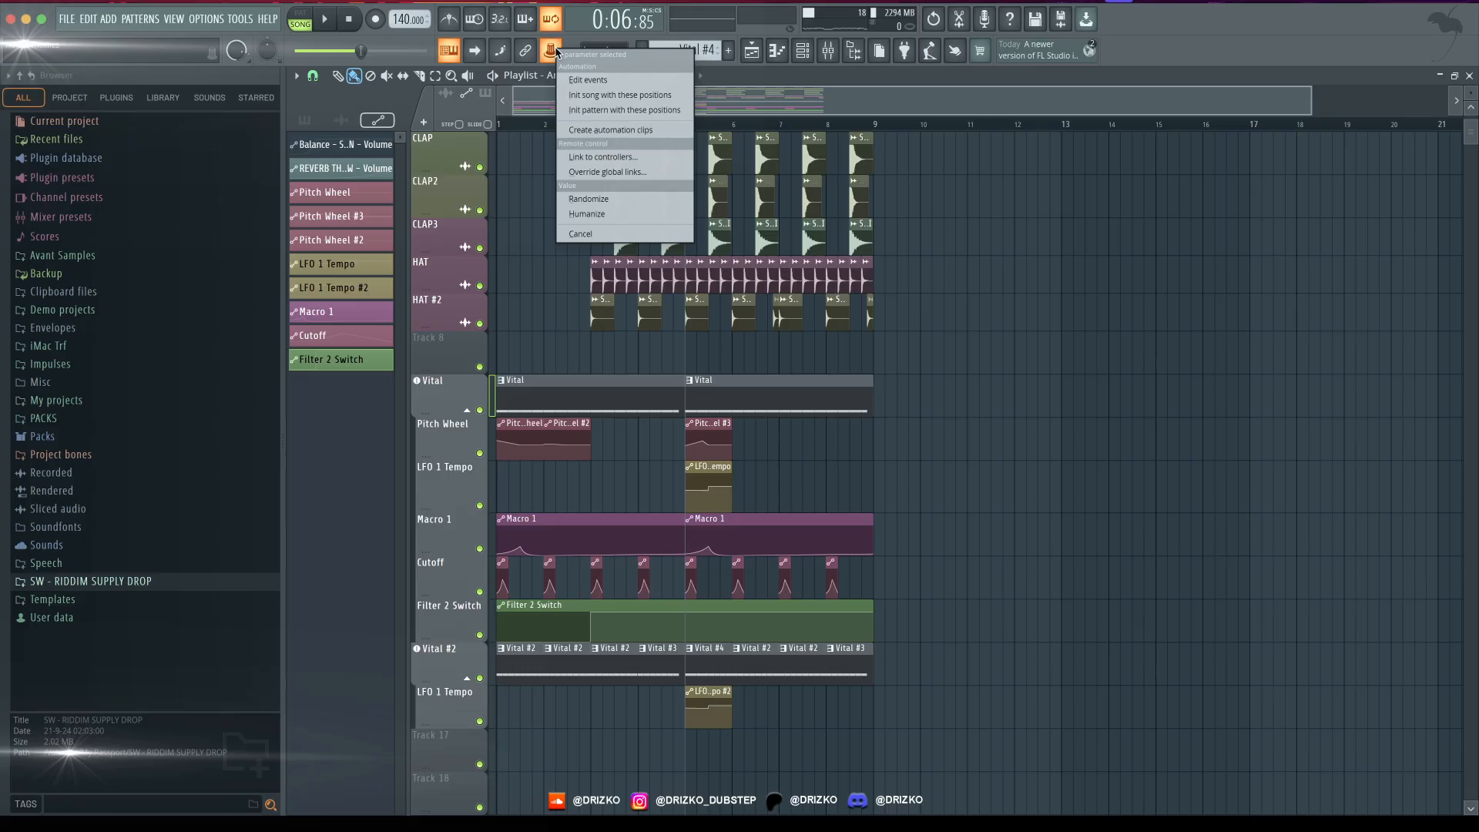
pyautogui.click(605, 131)
pyautogui.press('space')
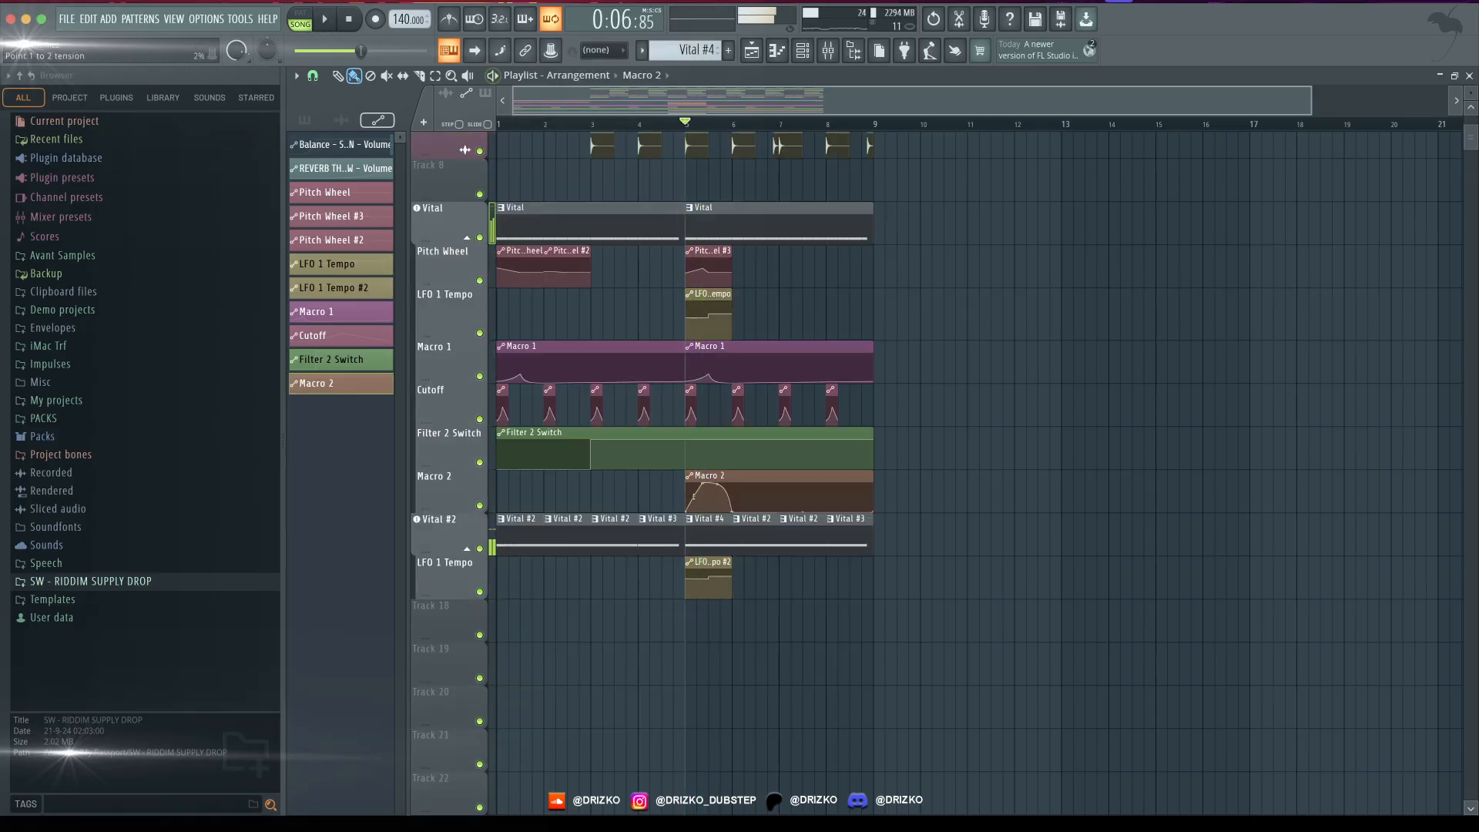
pyautogui.press('space')
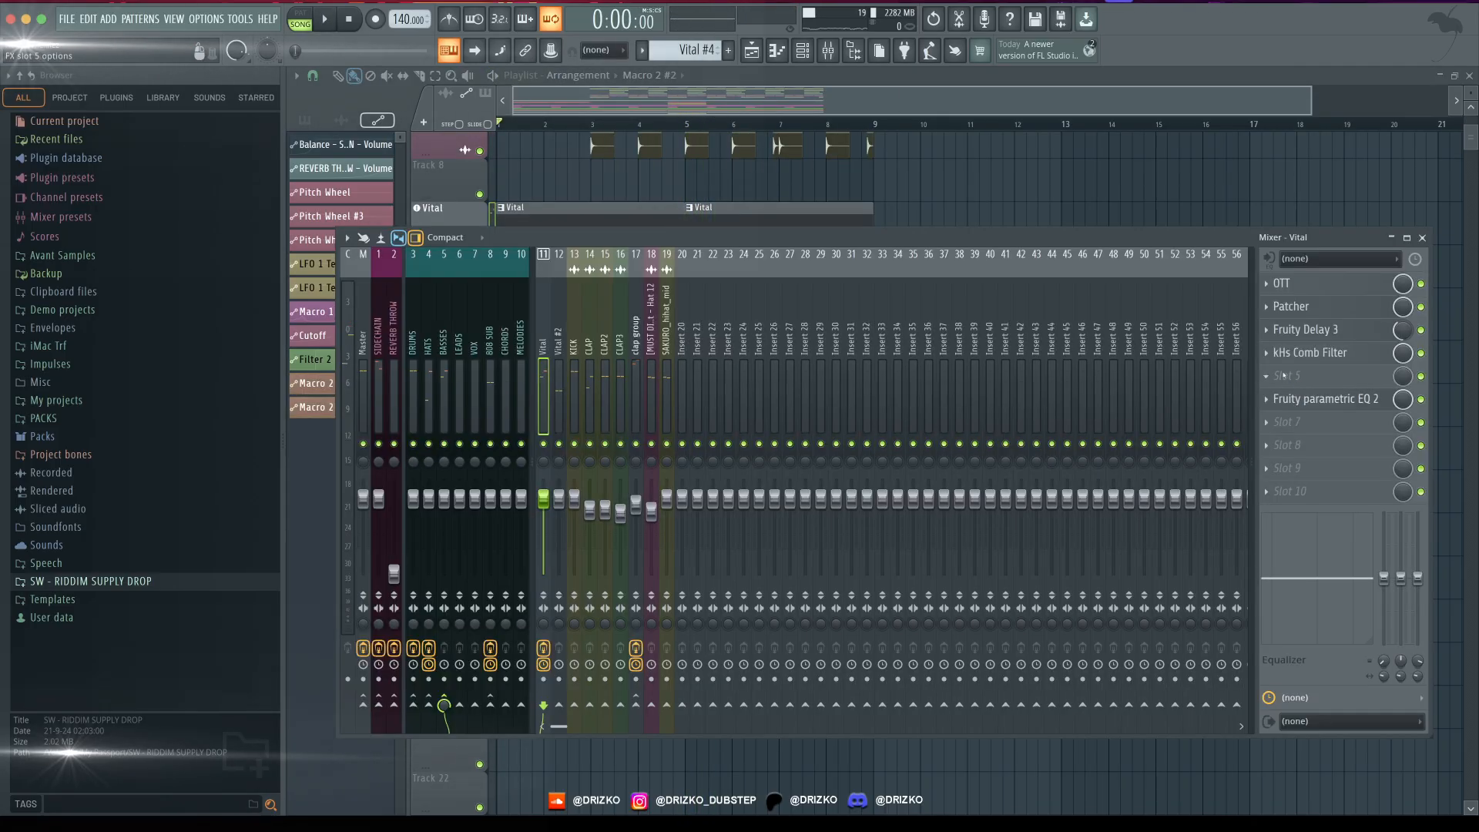
# - Add Fruity Reeverb 2 to slot 5 of the Vital mixer track and audition it with a 0.3 sec decay time
pyautogui.click(1266, 376)
pyautogui.moveTo(1284, 395)
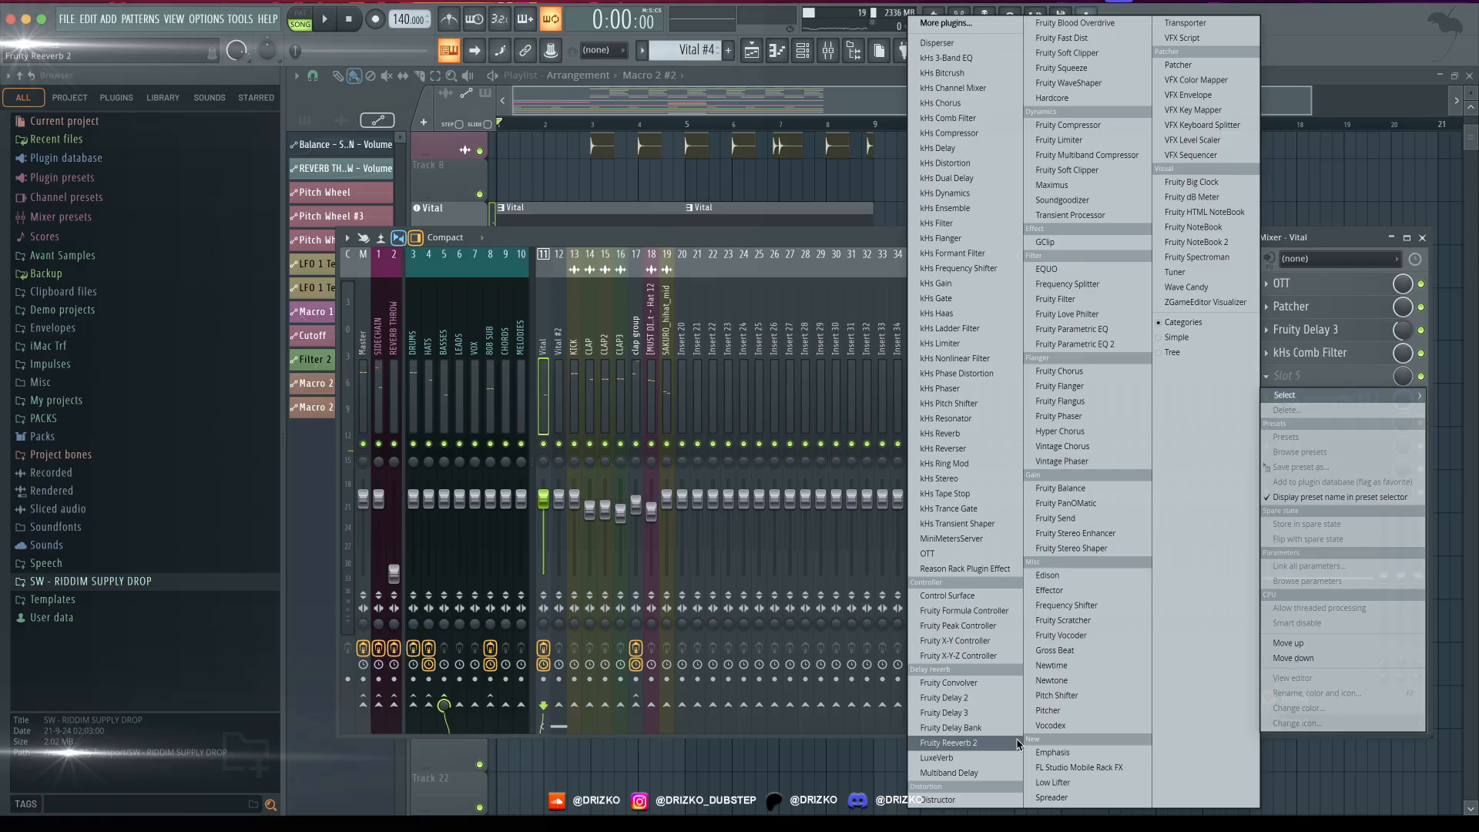
pyautogui.click(948, 742)
pyautogui.press('space')
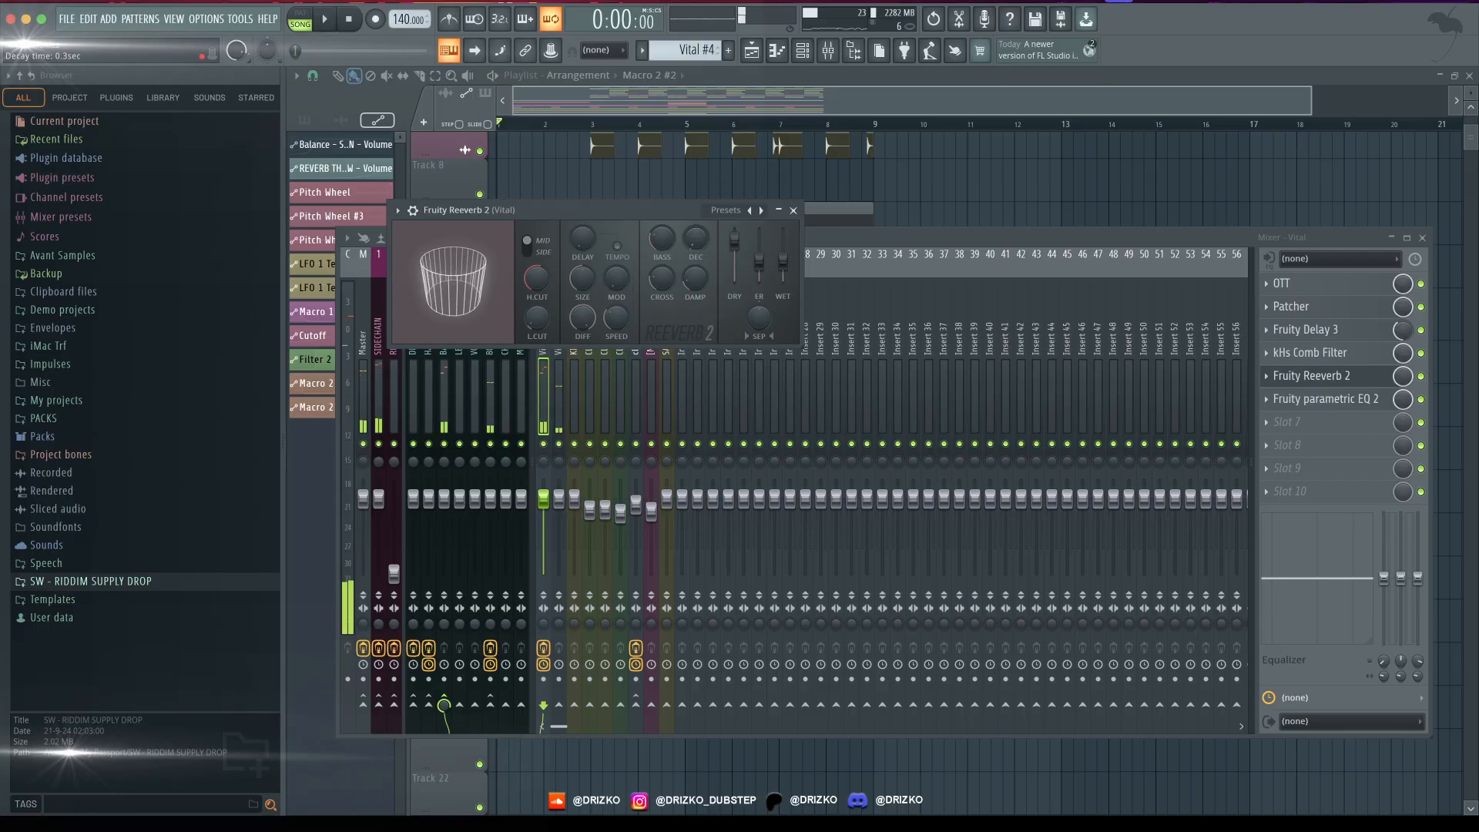
# - Trim the first kick and its sidechain volume clip in bar 3 so both start one beat later
pyautogui.press('space')
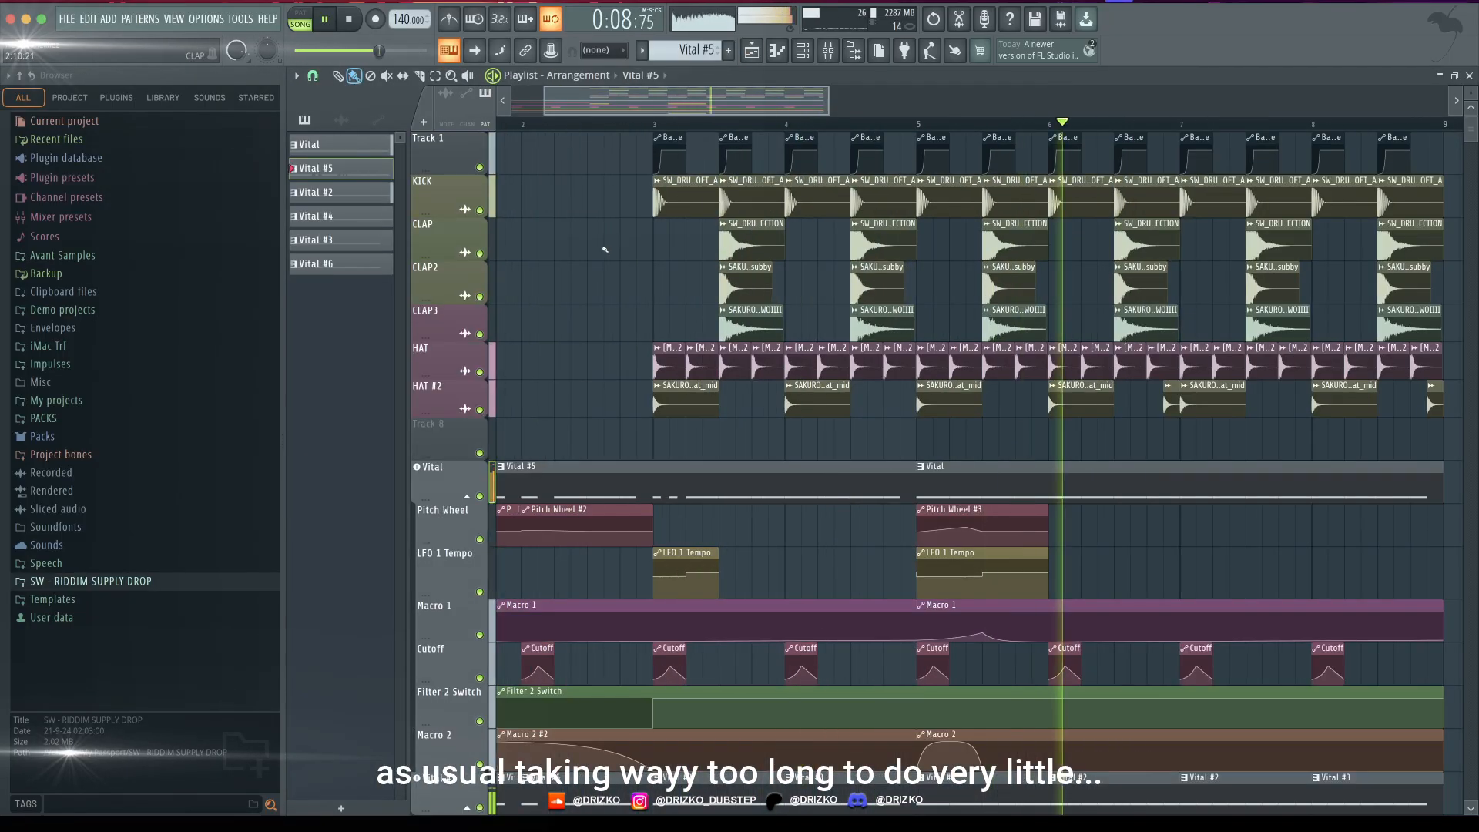
pyautogui.click(699, 183)
pyautogui.moveTo(672, 134); pyautogui.dragTo(699, 138)
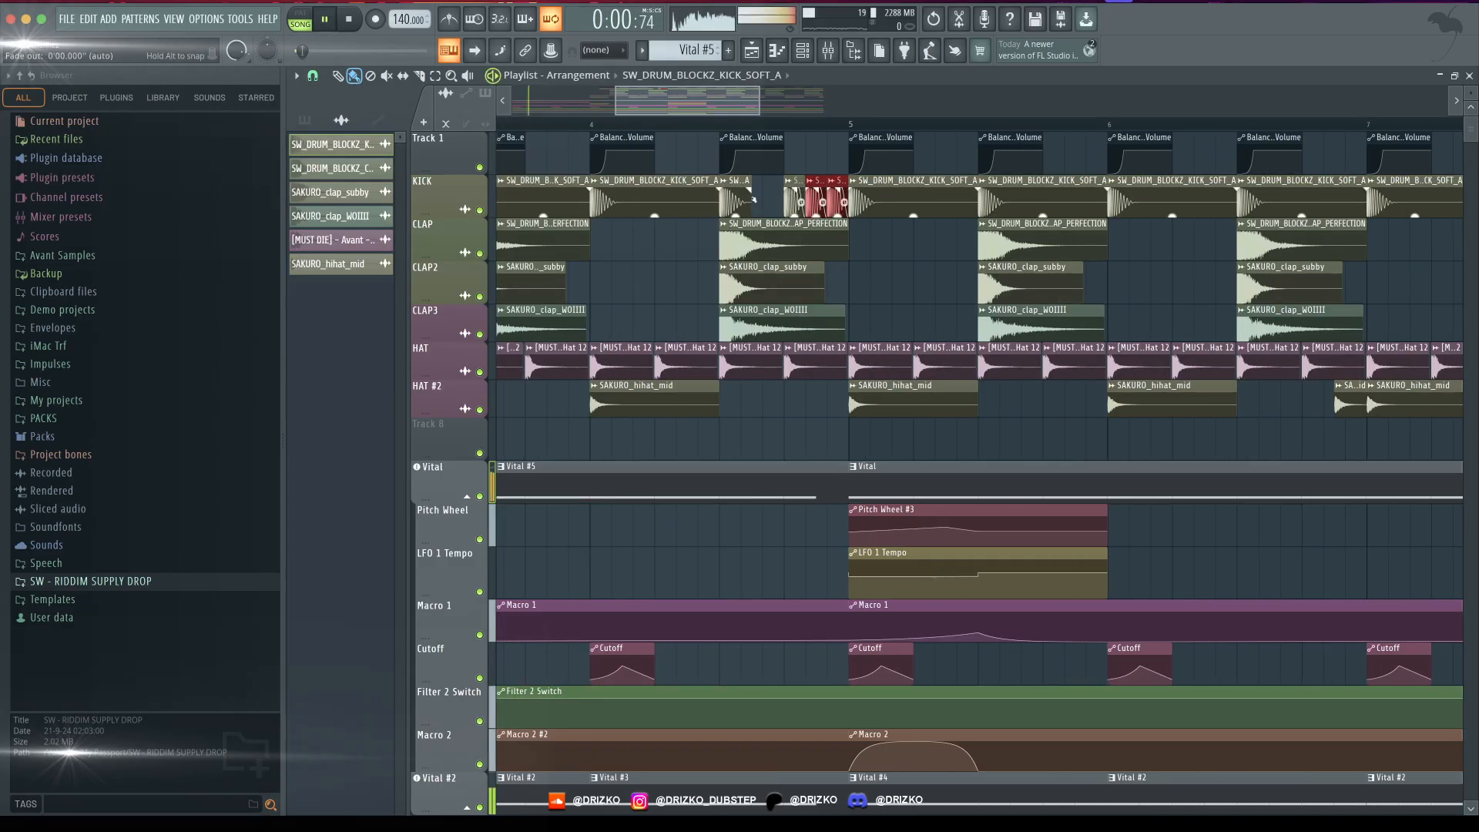
# - Add three triplet kicks on beat 4 of bar 4 and a kick-and-clap fill in bar 7, with matching sidechain volume clips
pyautogui.scroll(-1, 755, 204)
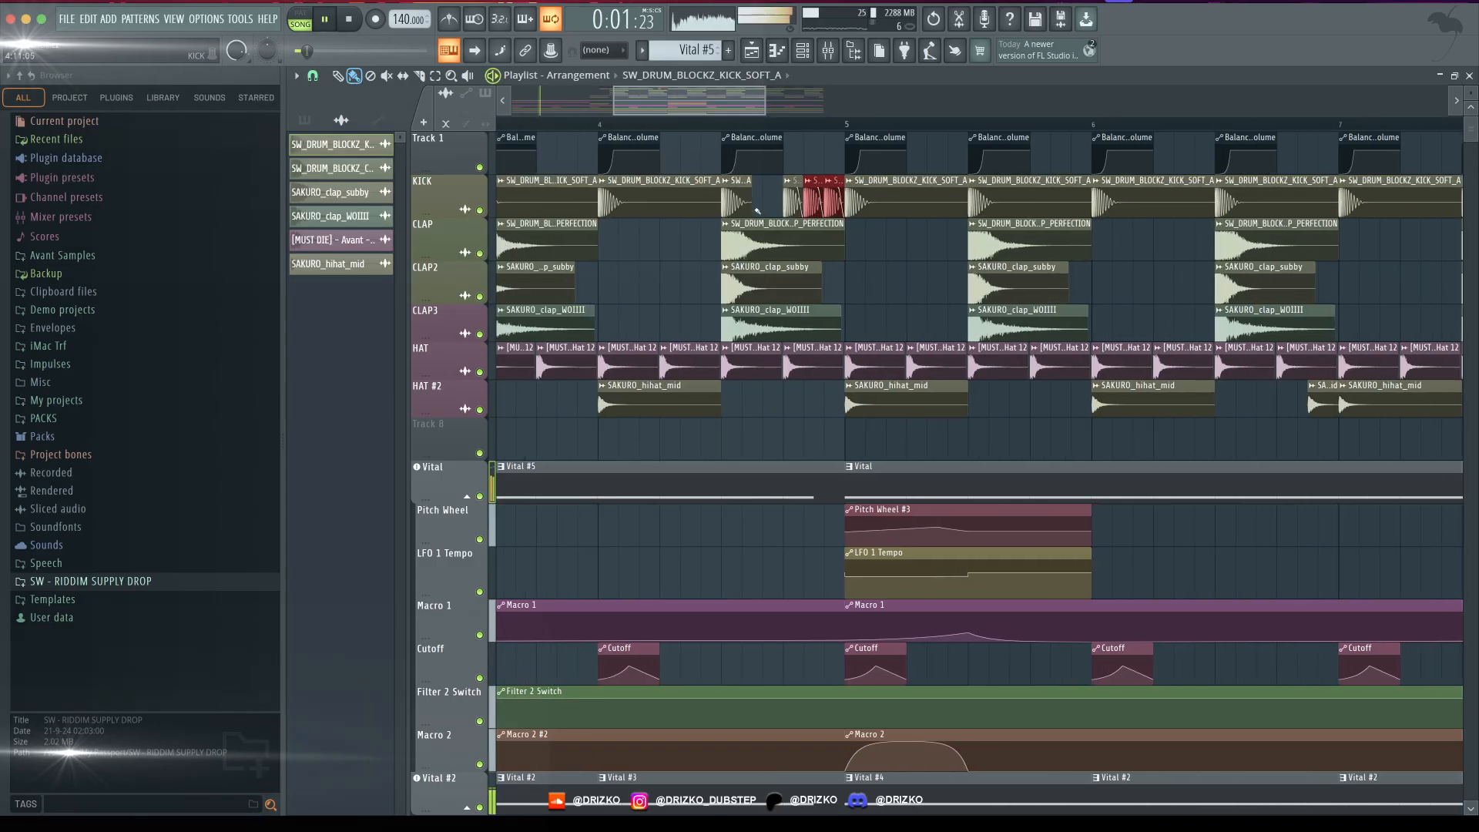
pyautogui.scroll(4, 770, 202)
pyautogui.click(775, 134)
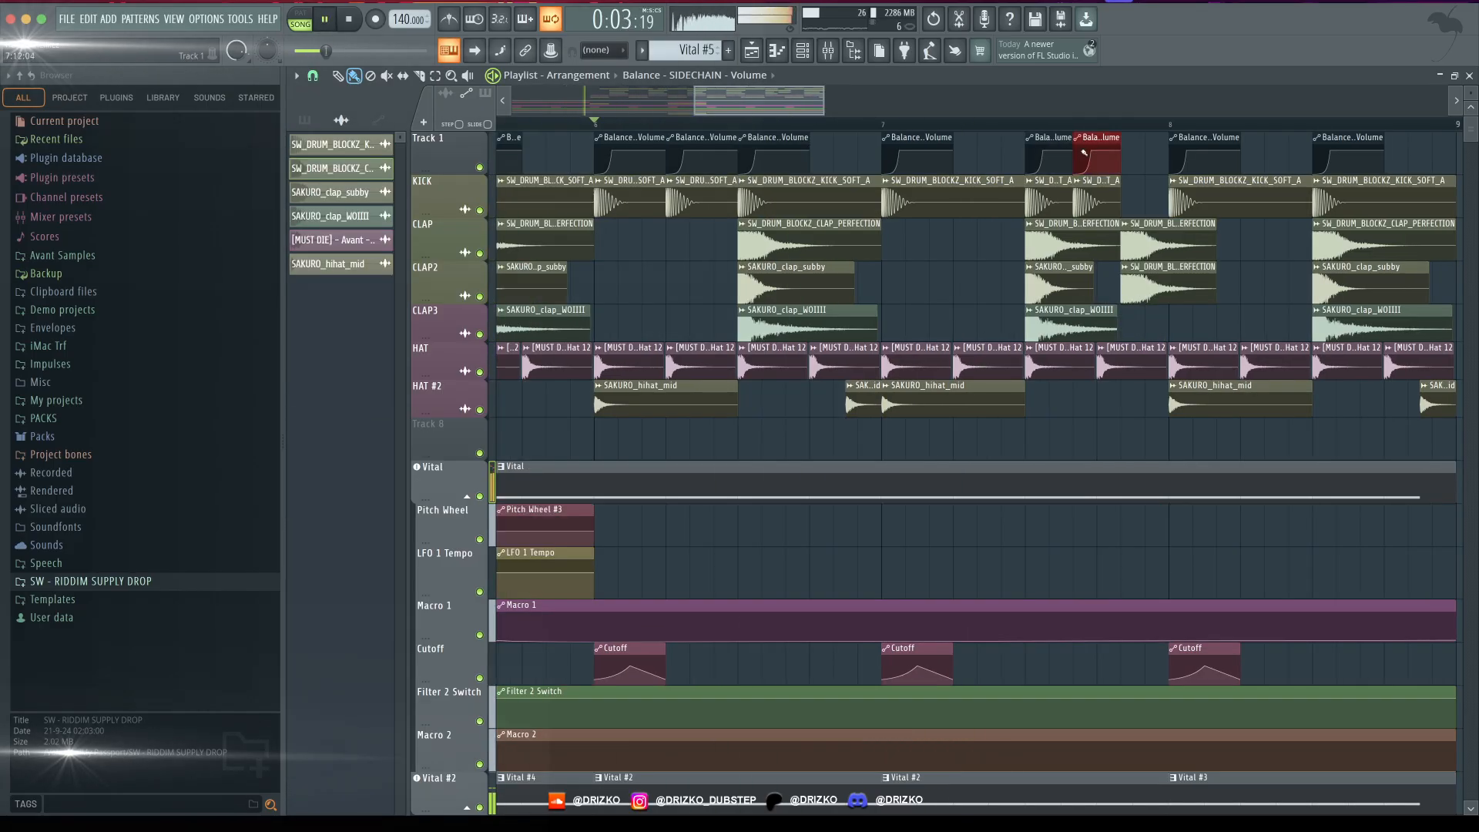
# - Mute the HAT and HAT #2 clips at the start of bar 3 while auditioning the drums
pyautogui.scroll(4, 961, 231)
pyautogui.scroll(-10, 947, 229)
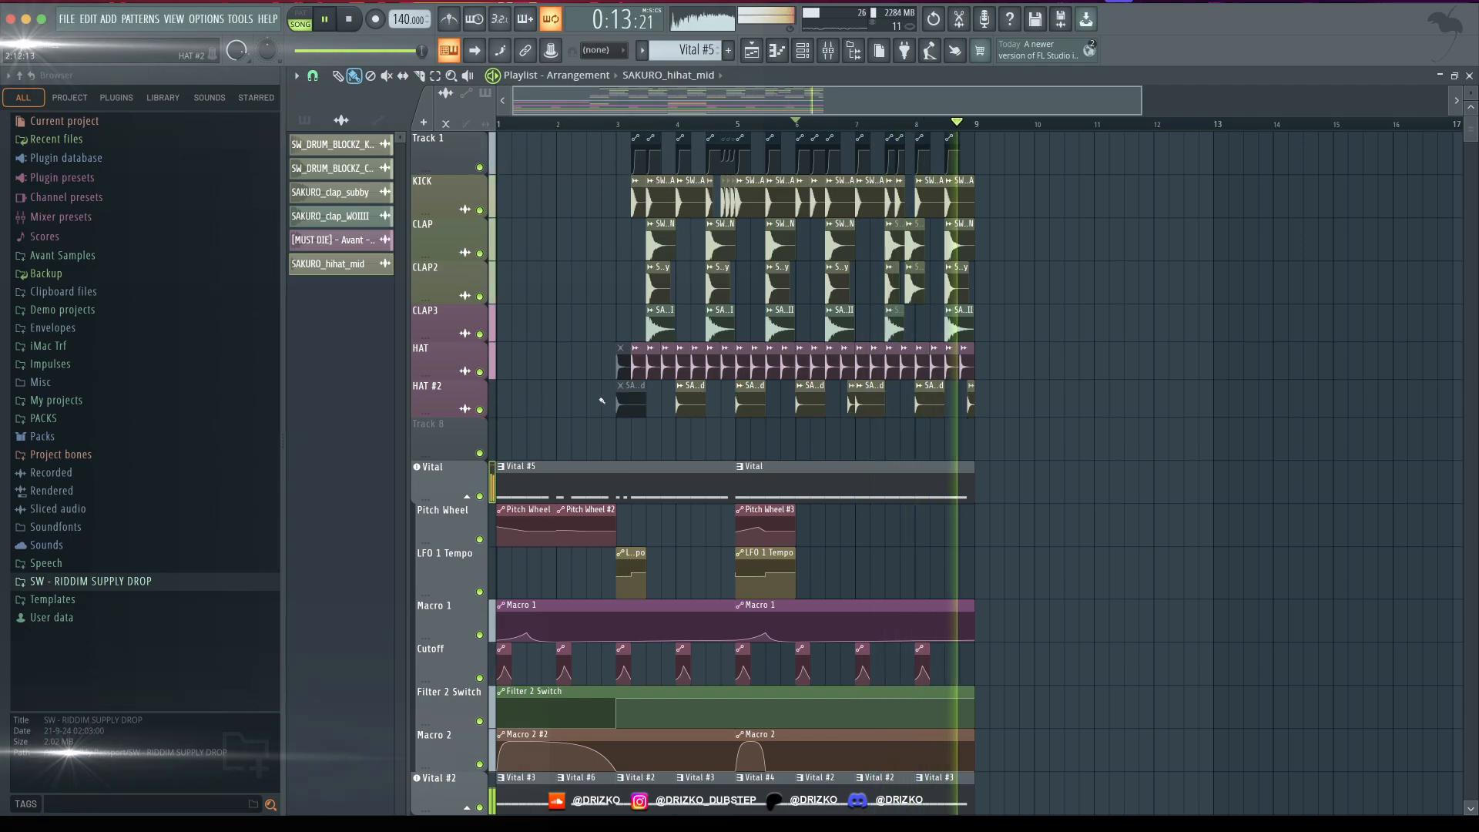
# - Swap the drum and sidechain clips of bars 7 and 8 so the syncopated fill sits in bar 8, and audition it
pyautogui.scroll(5, 833, 232)
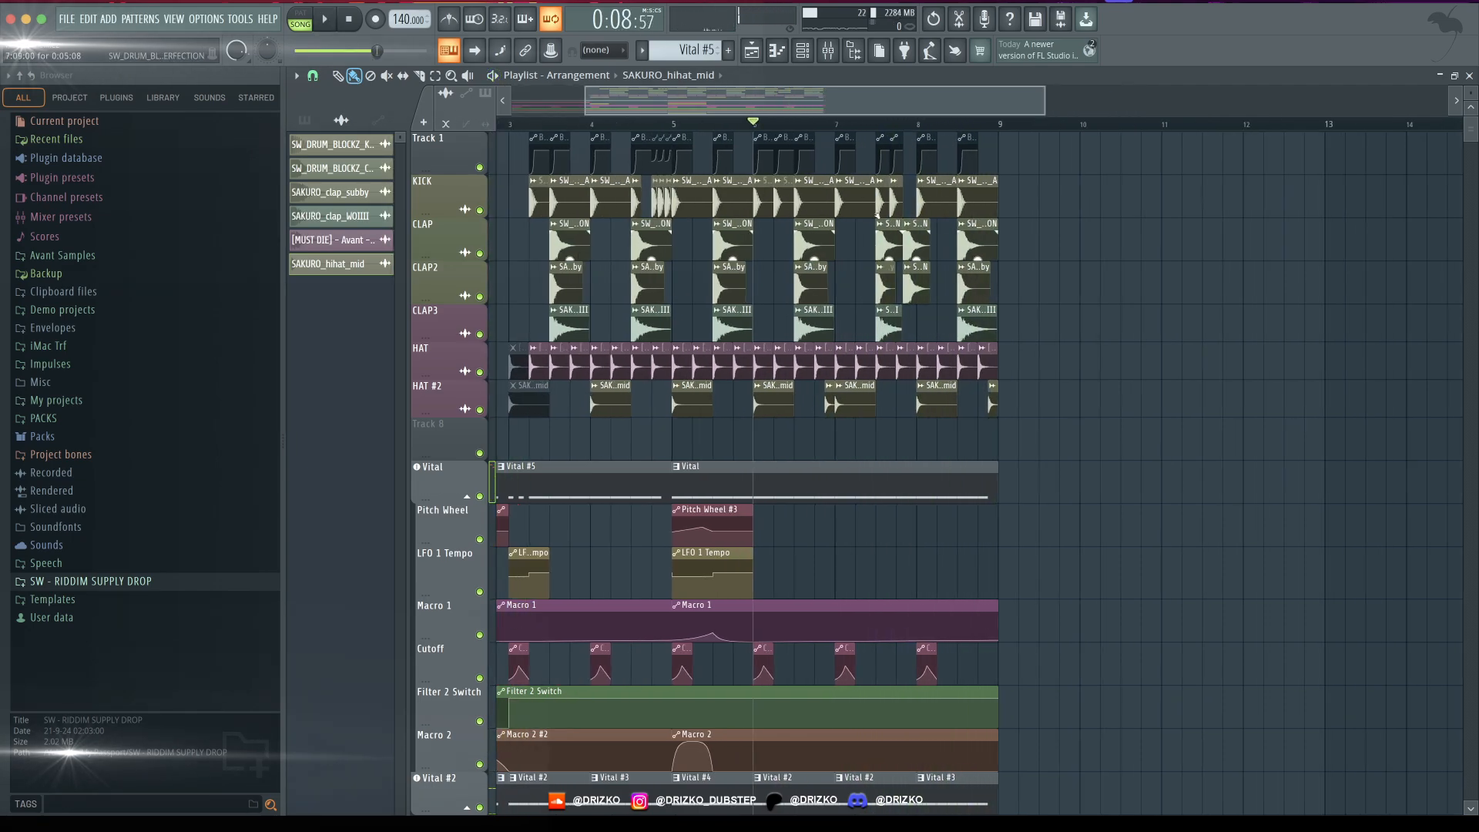
pyautogui.hscroll(2, 729, 449)
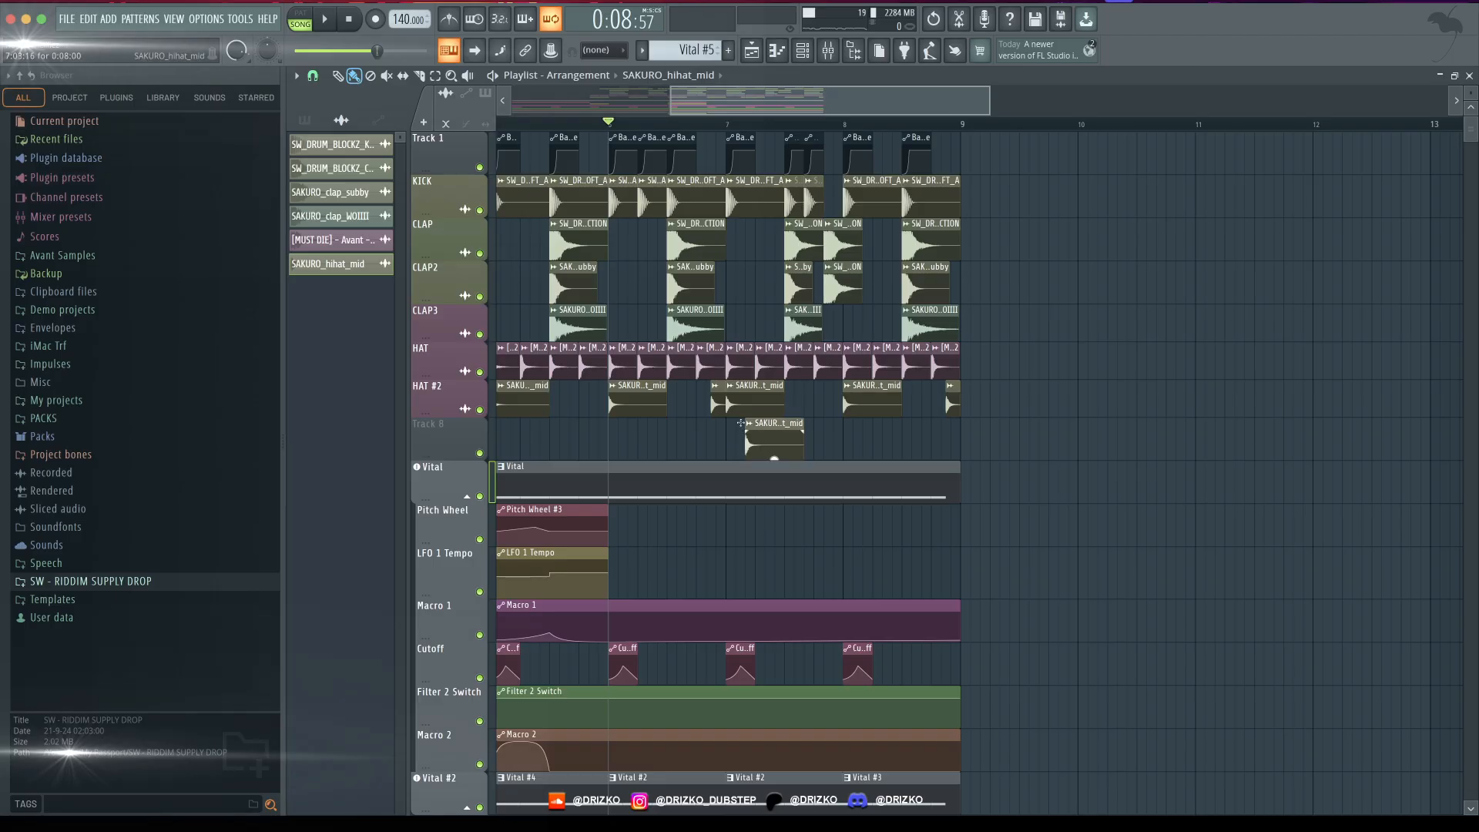
pyautogui.moveTo(793, 275); pyautogui.dragTo(974, 179)
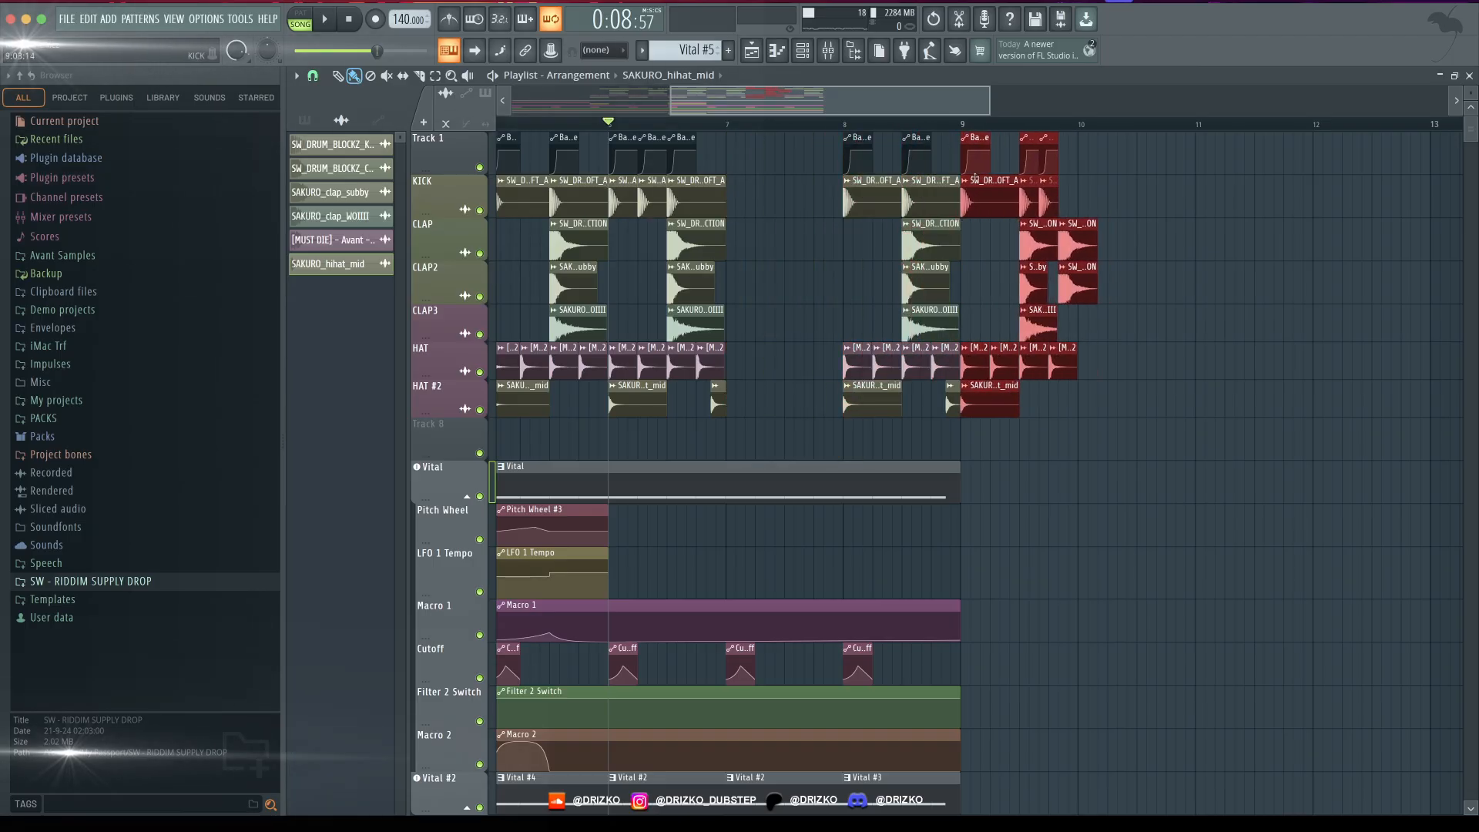
pyautogui.moveTo(1094, 415); pyautogui.dragTo(745, 181)
pyautogui.press('space')
pyautogui.scroll(3, 747, 202)
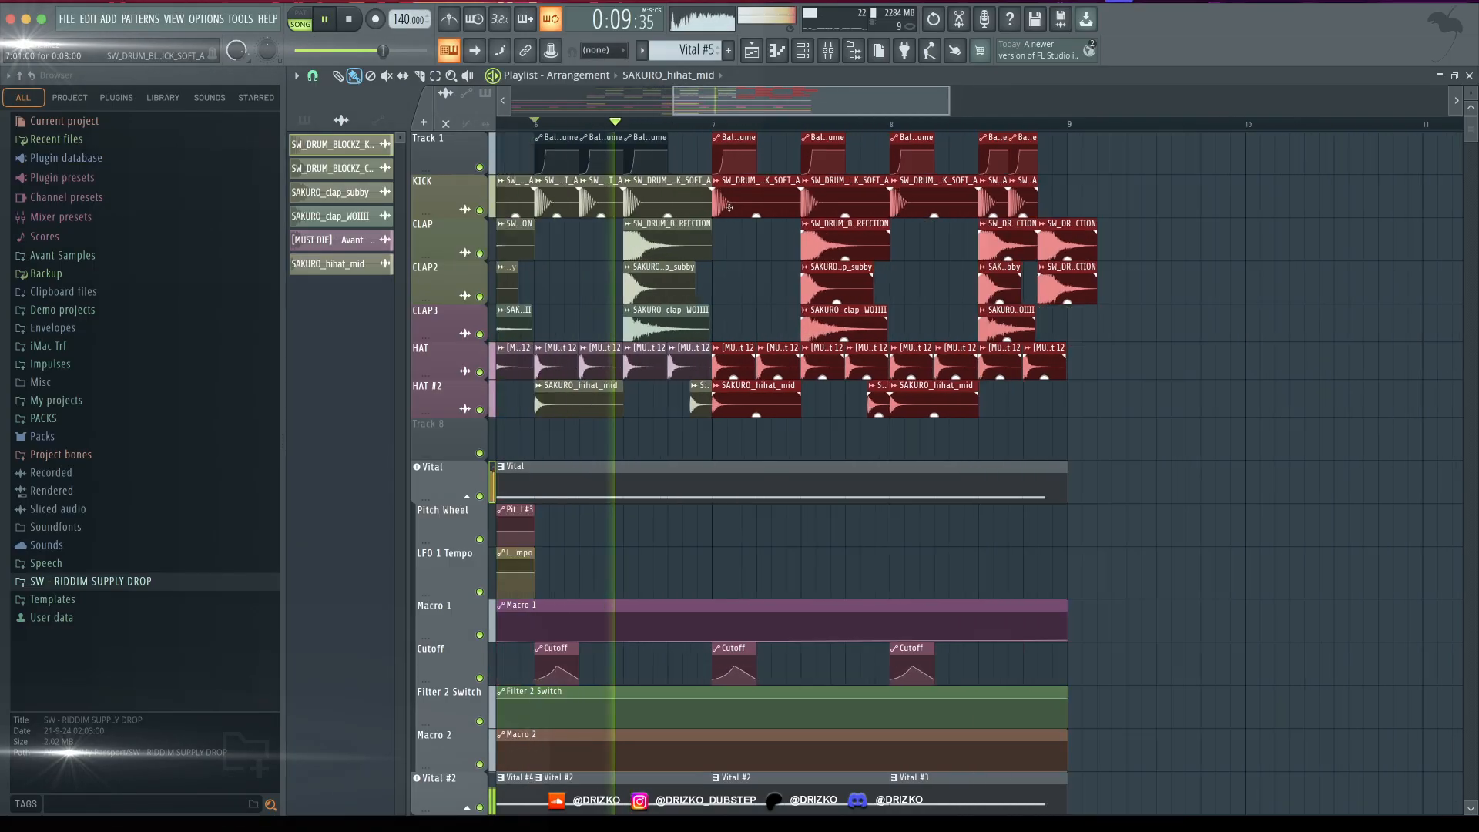
pyautogui.scroll(-3, 729, 207)
pyautogui.scroll(-1, 725, 266)
pyautogui.keyDown('ctrl'); pyautogui.click(724, 270); pyautogui.keyUp('ctrl')
pyautogui.scroll(3, 716, 103)
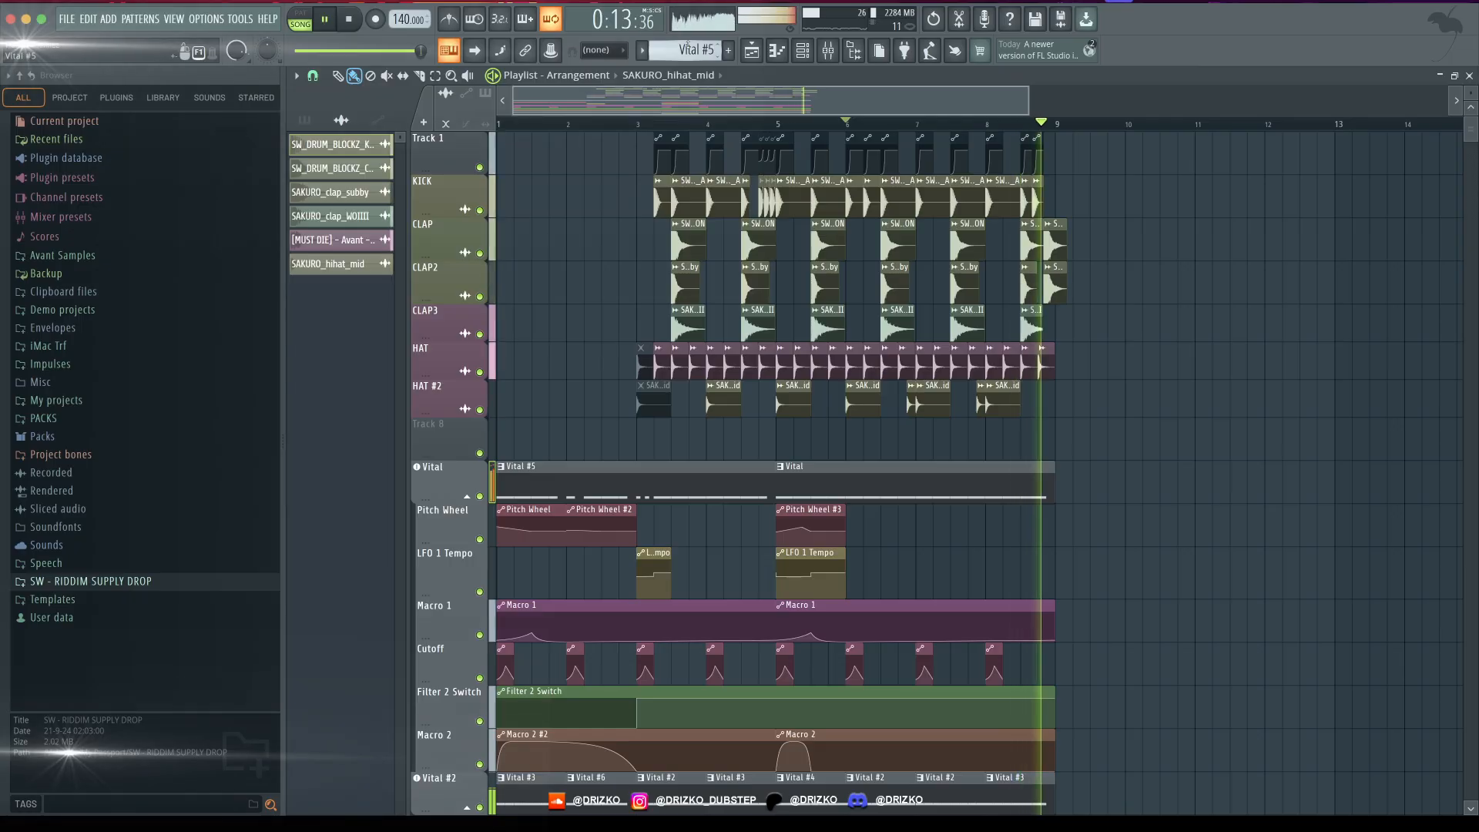
pyautogui.press('space')
# - Place short SAKURO_hihat_mid fill clips on the HAT #2 track in bars 3, 4 and 5 while auditioning them
pyautogui.scroll(3, 793, 380)
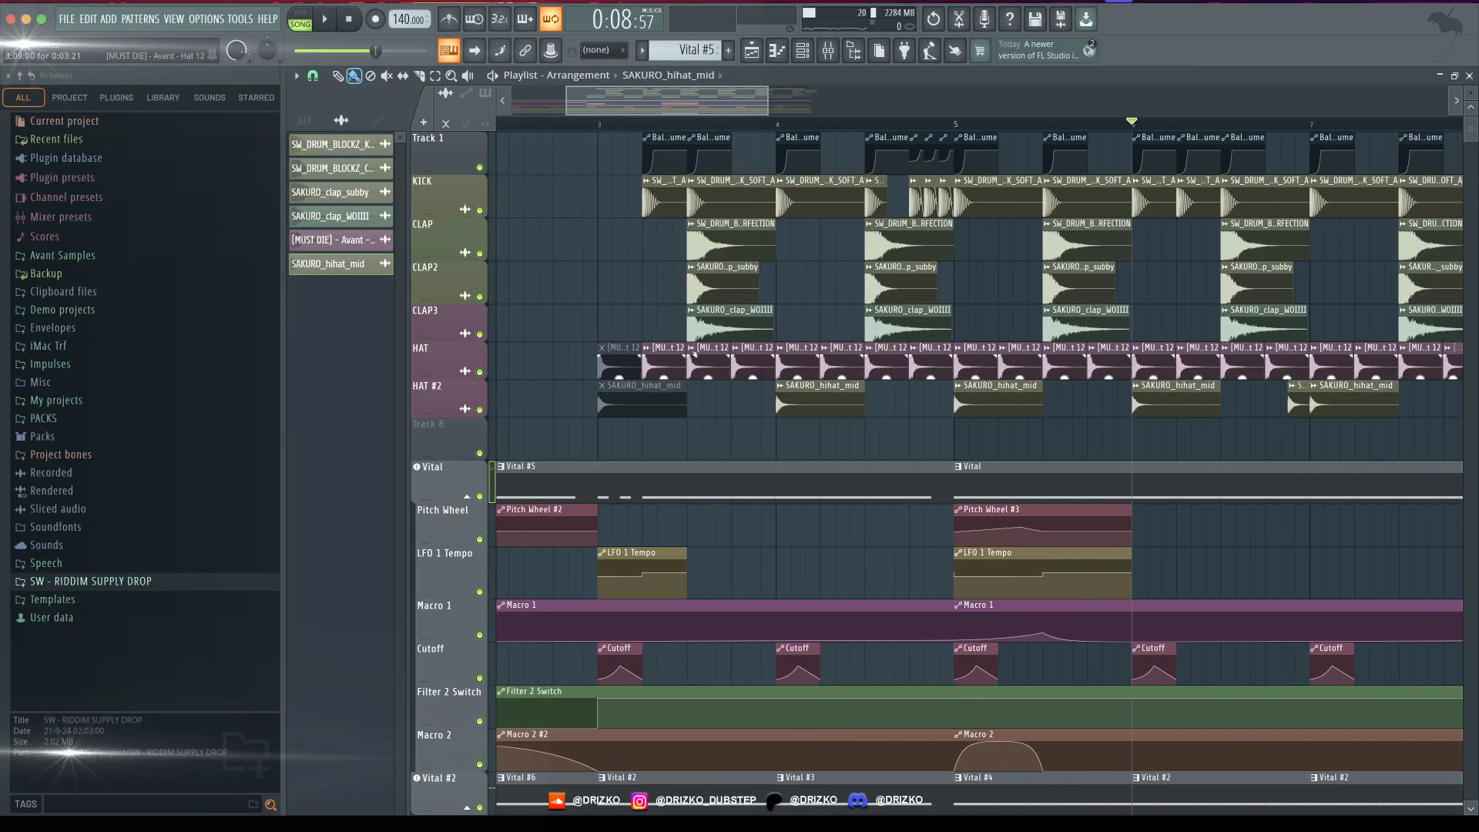
pyautogui.moveTo(625, 99); pyautogui.dragTo(632, 99)
pyautogui.click(559, 124)
pyautogui.press('space')
pyautogui.press('space')
pyautogui.keyDown('ctrl'); pyautogui.click(646, 401); pyautogui.keyUp('ctrl')
pyautogui.press('space')
pyautogui.moveTo(692, 402)
pyautogui.mouseDown()
pyautogui.moveTo(620, 402)
pyautogui.moveTo(1042, 402)
pyautogui.mouseUp()
pyautogui.press('space')
pyautogui.press('space')
# - Copy the short SAKURO_hihat_mid fills through bars 6 to 8, finishing with a three-clip run on the last beat of bar 8
pyautogui.press('space')
pyautogui.press('space')
pyautogui.press('space')
pyautogui.press('space')
pyautogui.moveTo(663, 101); pyautogui.dragTo(687, 101)
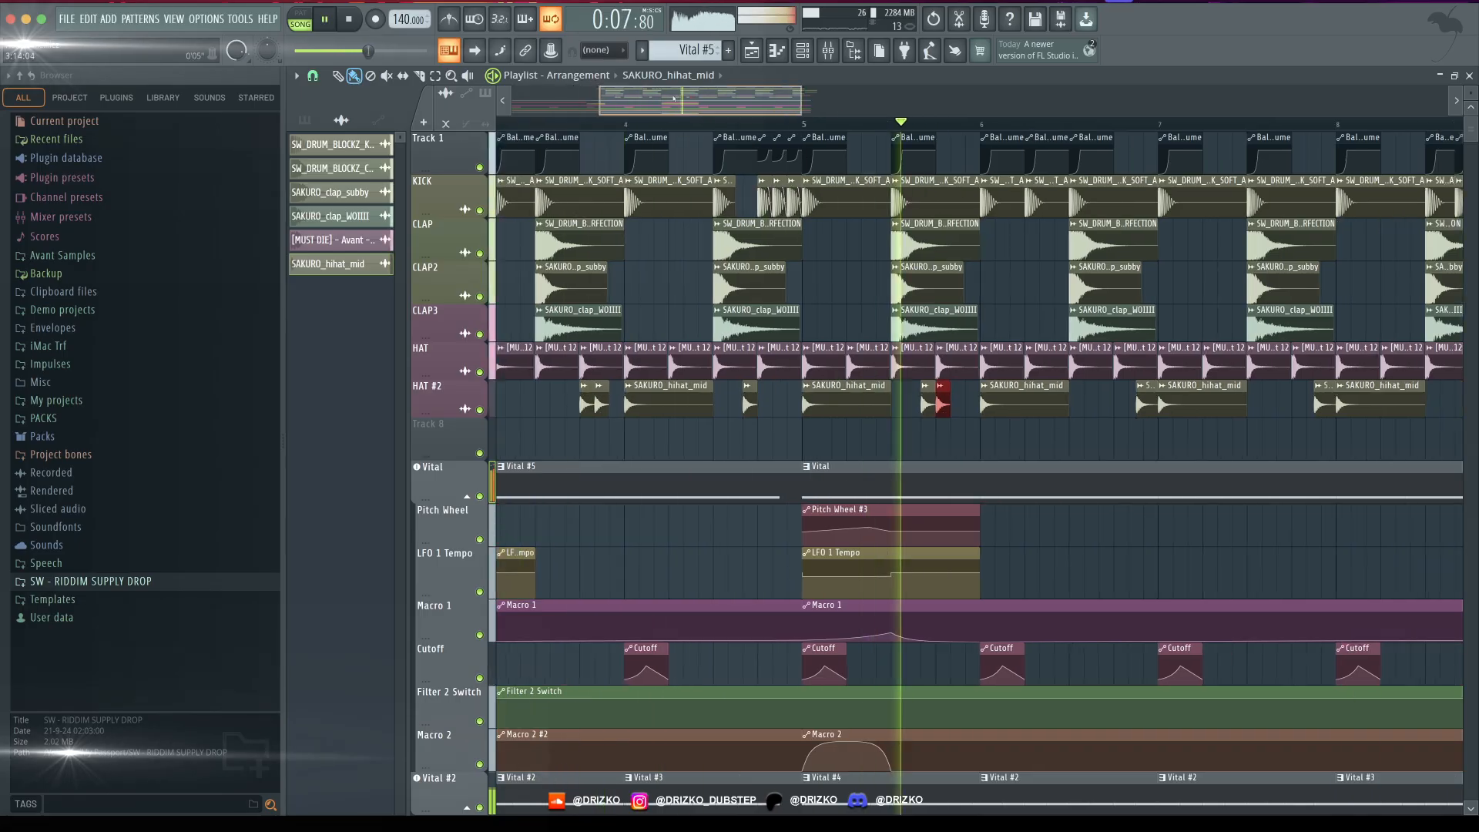
pyautogui.moveTo(935, 402); pyautogui.dragTo(1113, 402)
pyautogui.press('space')
pyautogui.press('space')
pyautogui.moveTo(687, 101); pyautogui.dragTo(768, 102)
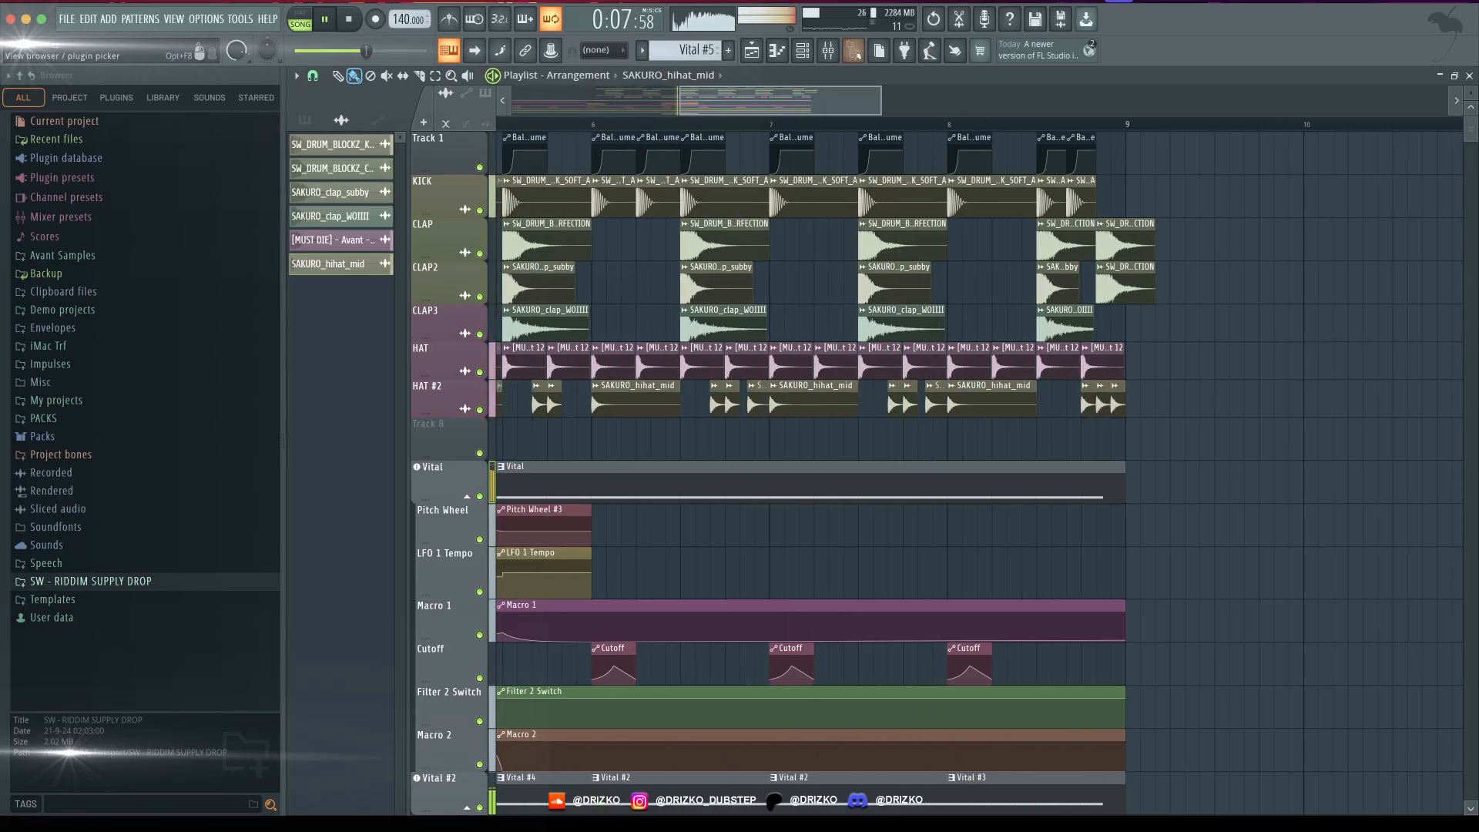
# - Add one more kick under the final claps at the end of bar 8 and play the arrangement back
pyautogui.scroll(-1, 844, 232)
pyautogui.moveTo(1071, 202); pyautogui.dragTo(1099, 202)
pyautogui.moveTo(1119, 181); pyautogui.dragTo(1109, 337)
pyautogui.scroll(5, 1058, 159)
pyautogui.scroll(-8, 1058, 160)
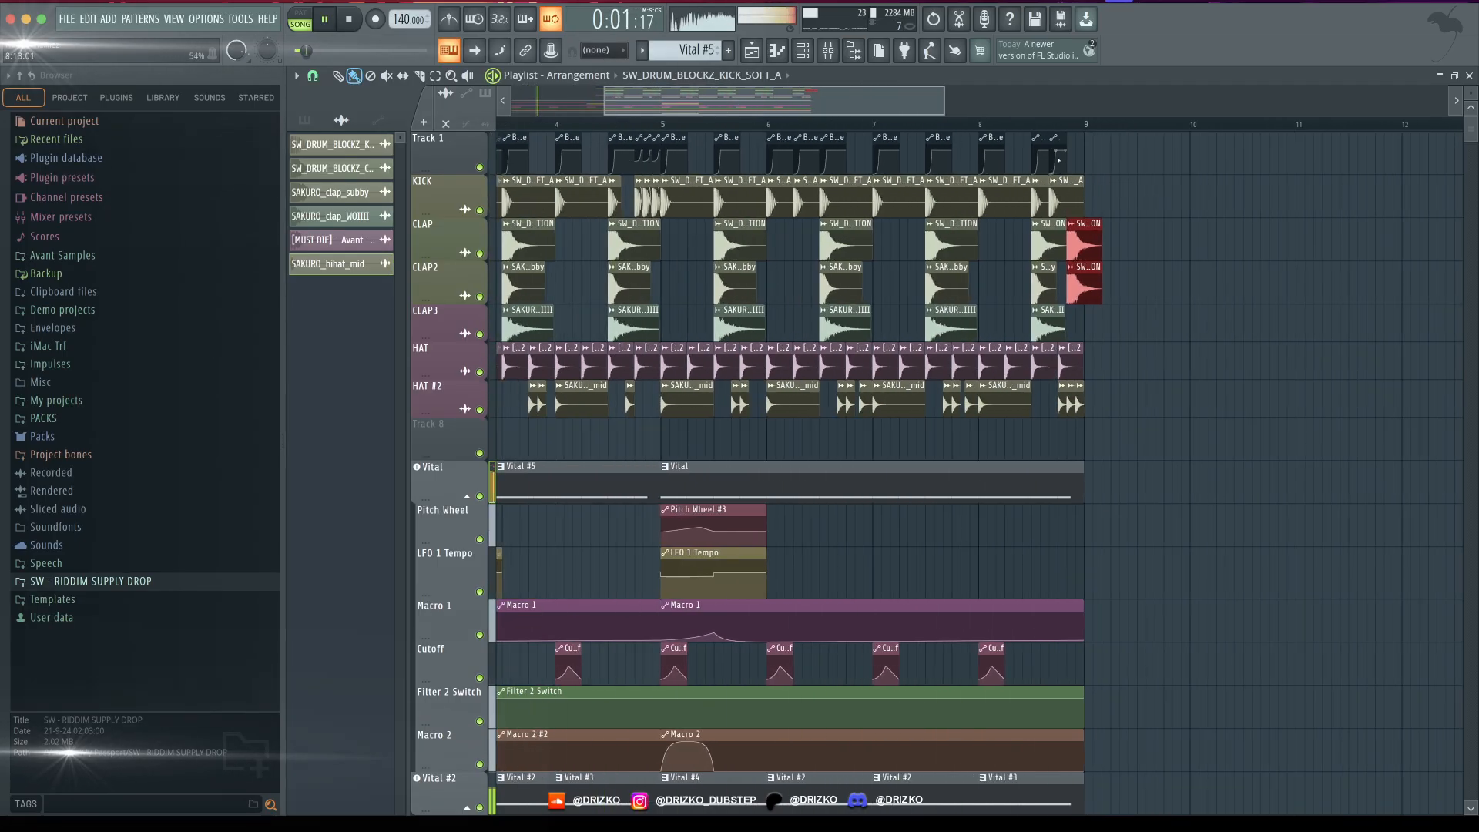
pyautogui.scroll(-6, 1059, 160)
pyautogui.scroll(-3, 669, 295)
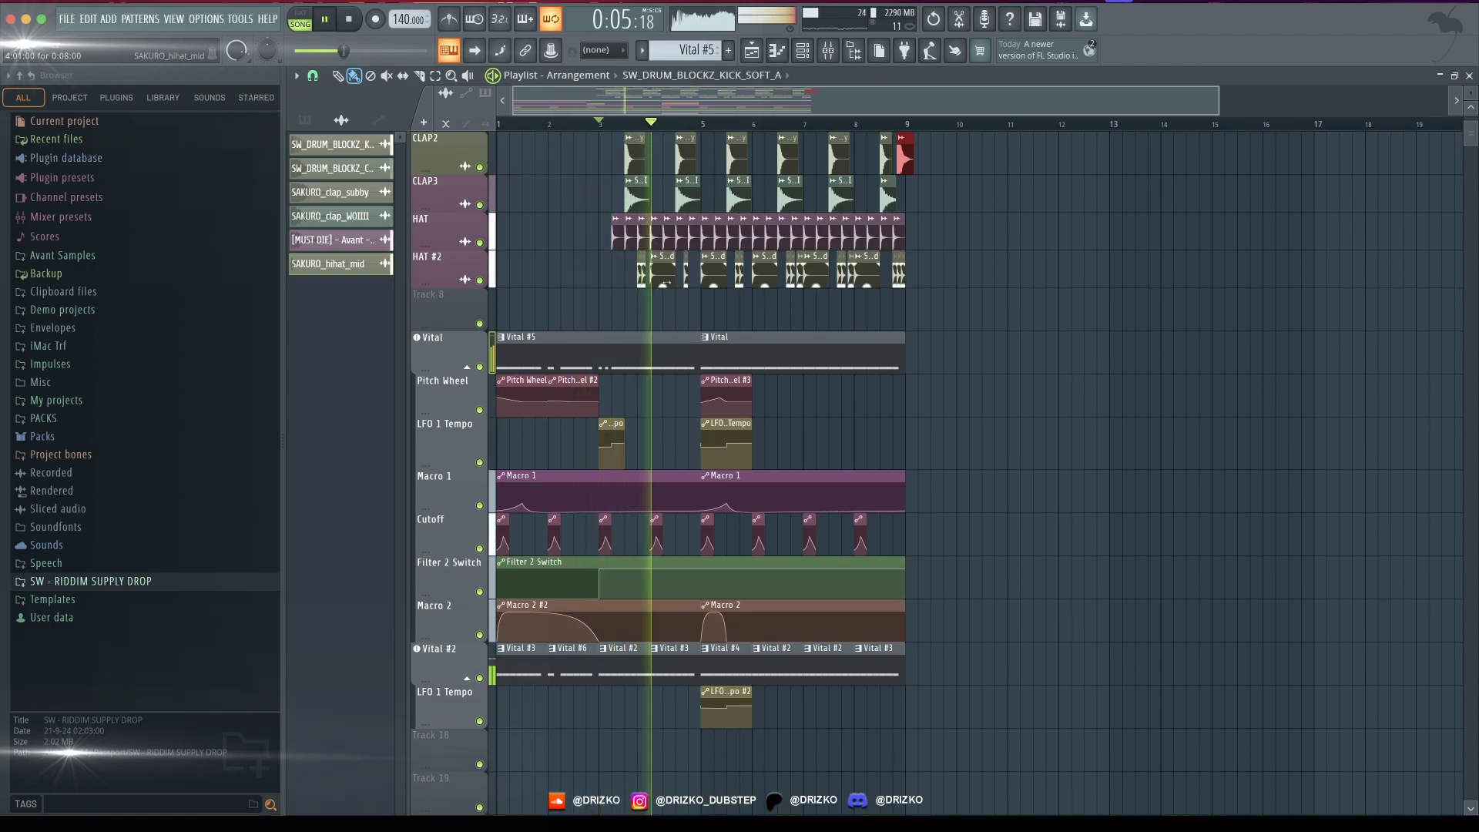
pyautogui.press('space')
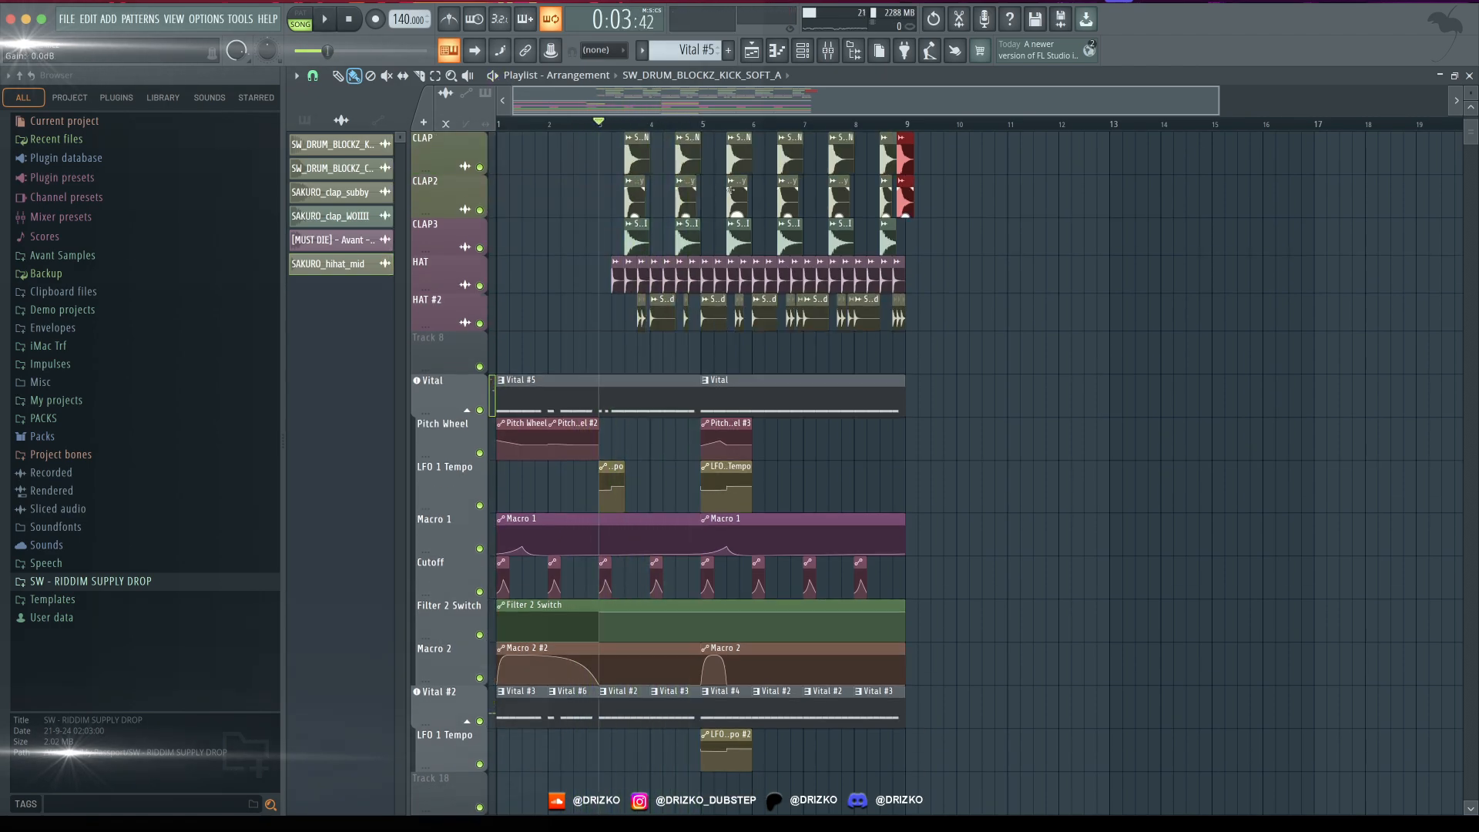
# - Solo the SW_INTRO_BLOCKZ downsweep track and the Avant Samples FX Laser 4 track in turn, auditioning each
pyautogui.scroll(1, 947, 802)
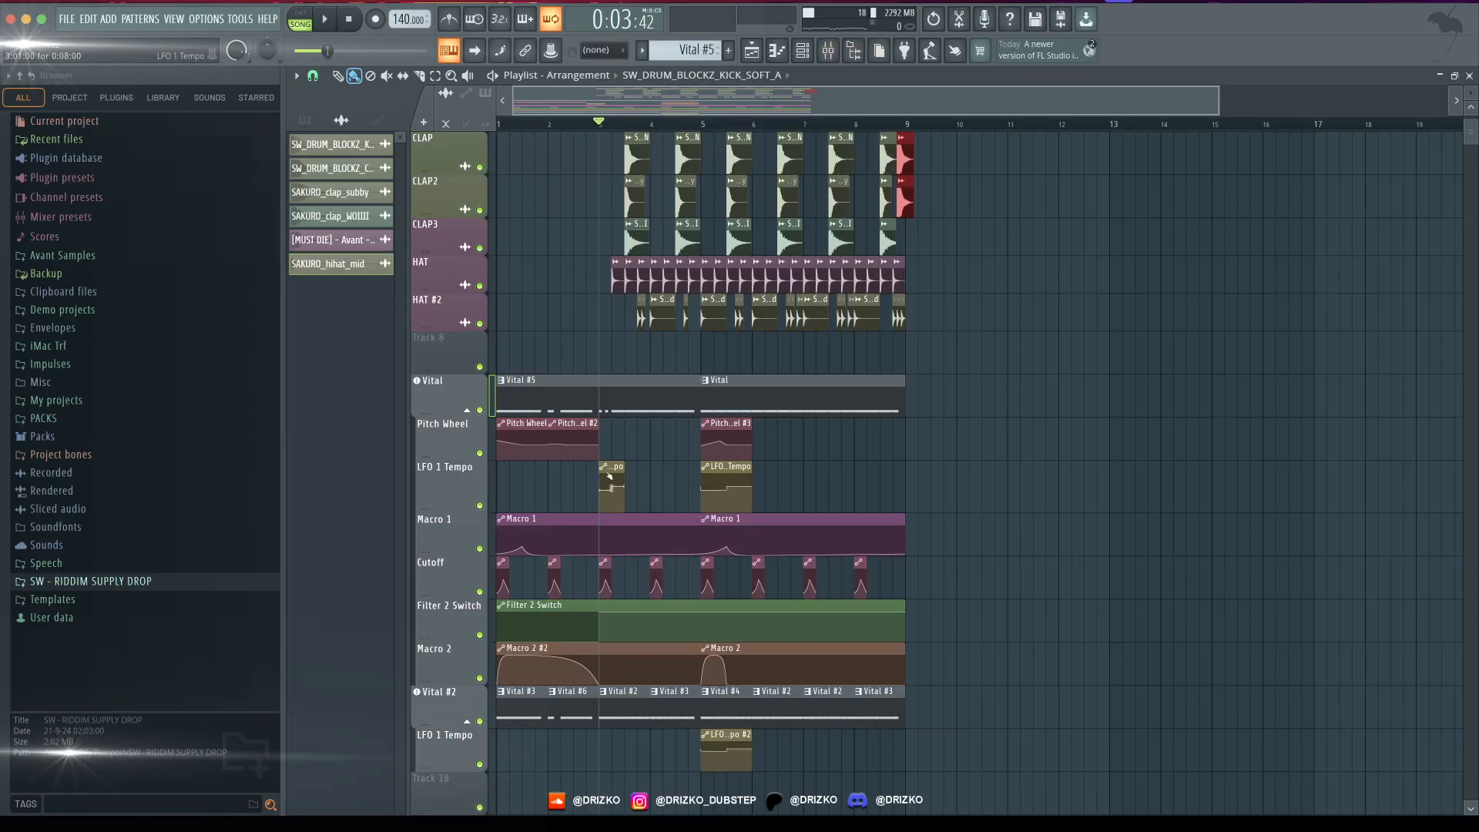
pyautogui.scroll(-5, 730, 531)
pyautogui.scroll(1, 866, 524)
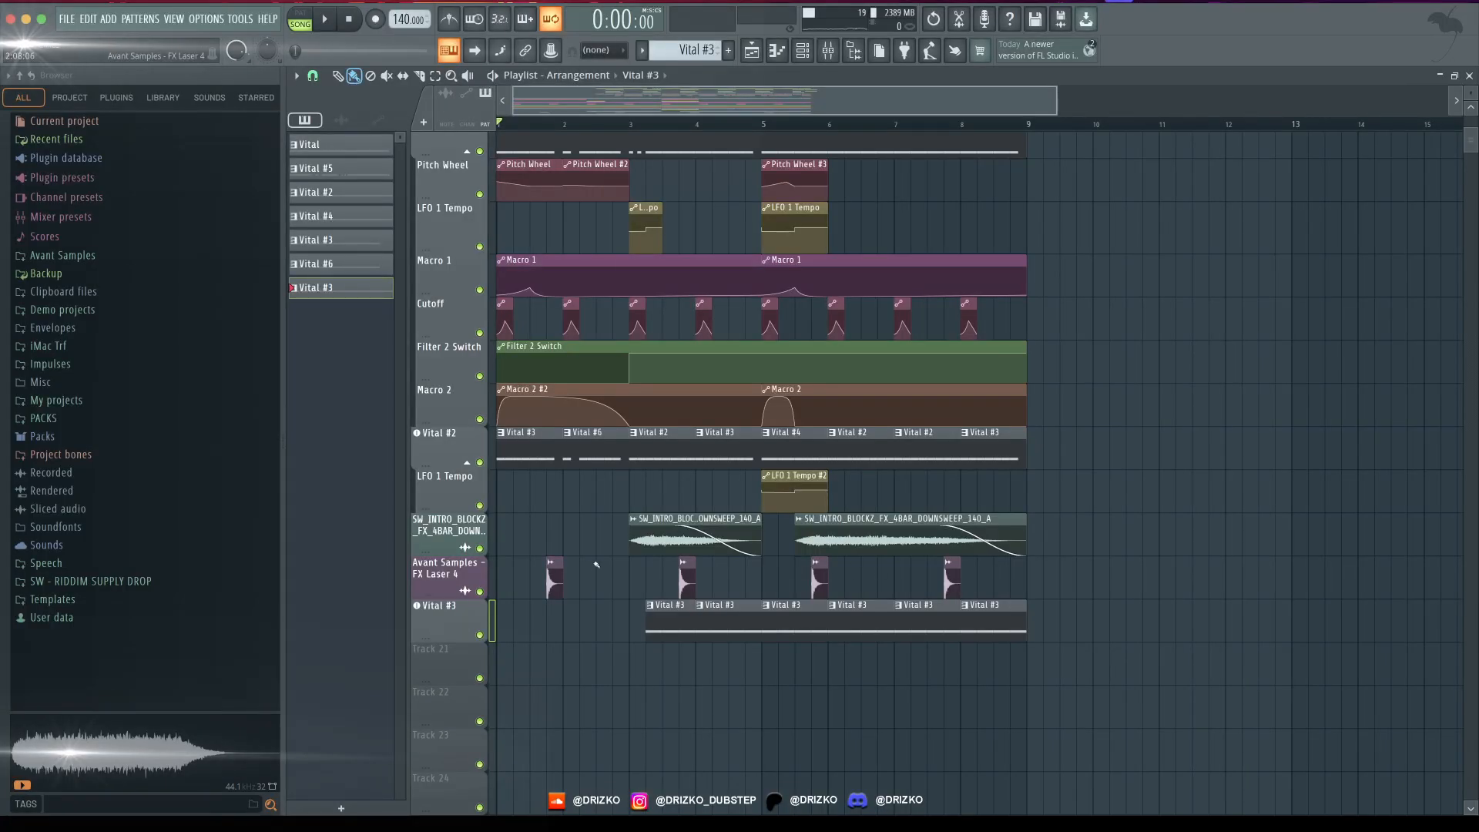
pyautogui.rightClick(485, 549)
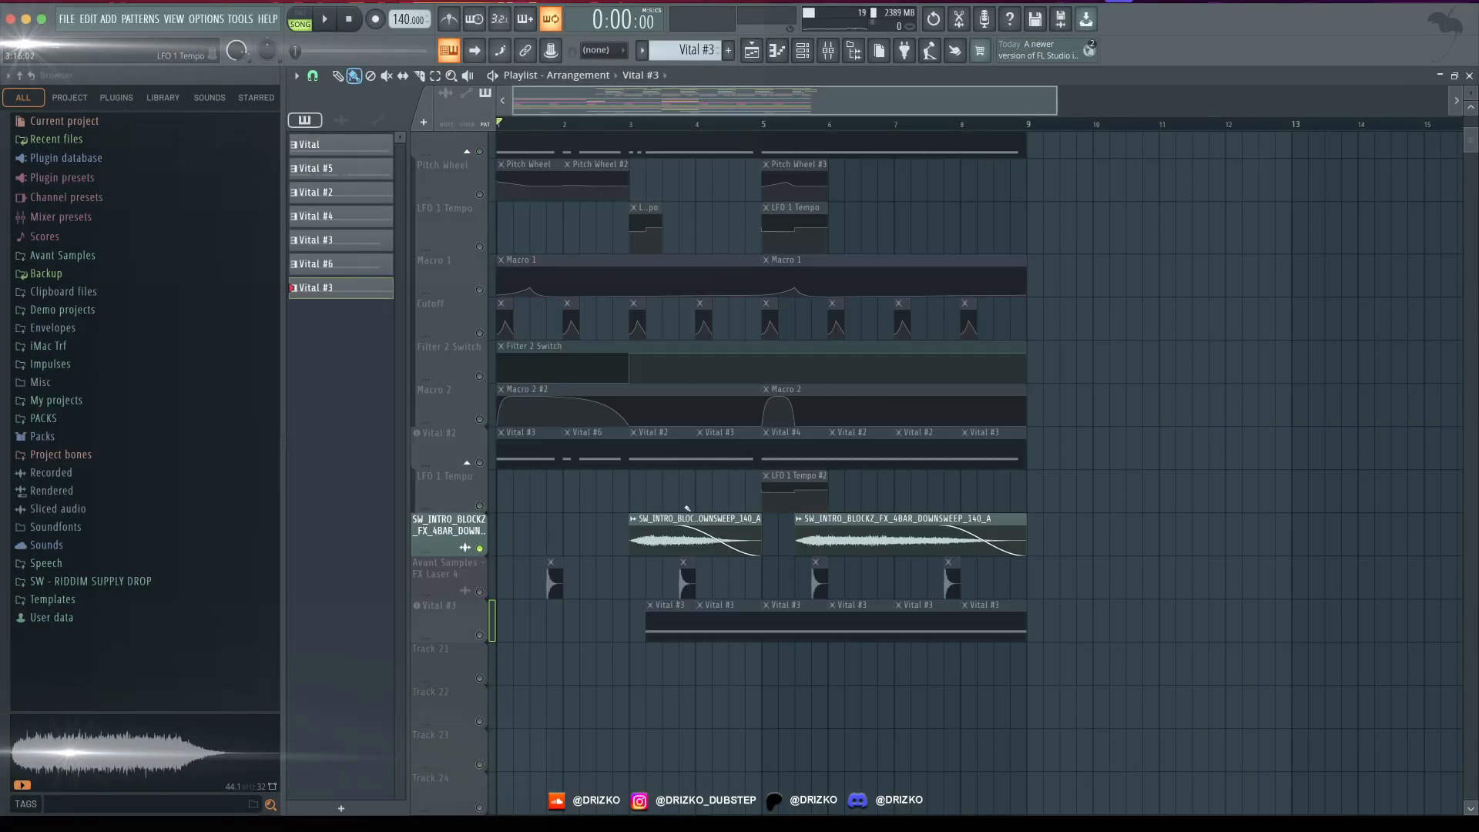
pyautogui.press('space')
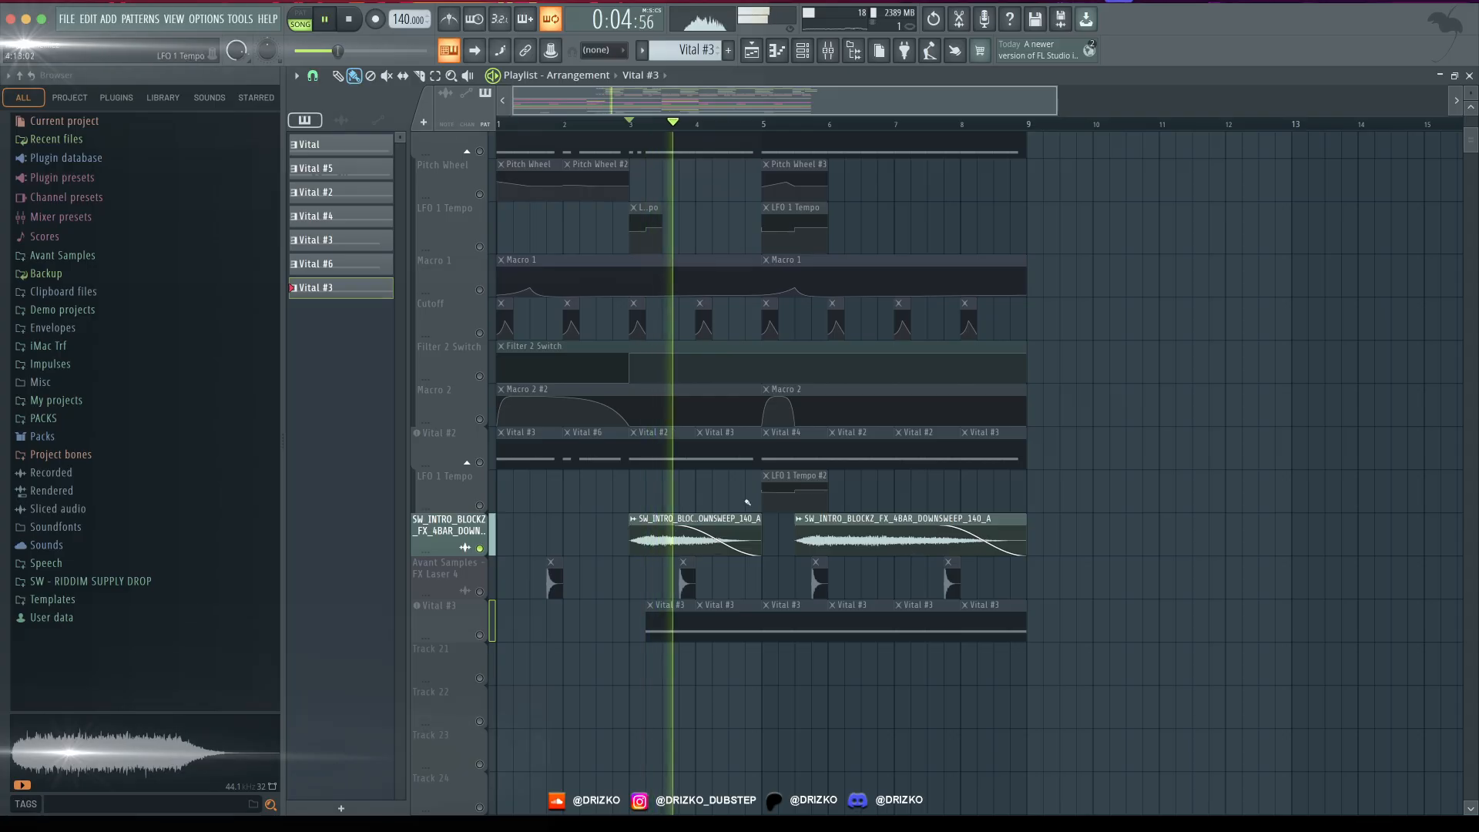
pyautogui.doubleClick(712, 518)
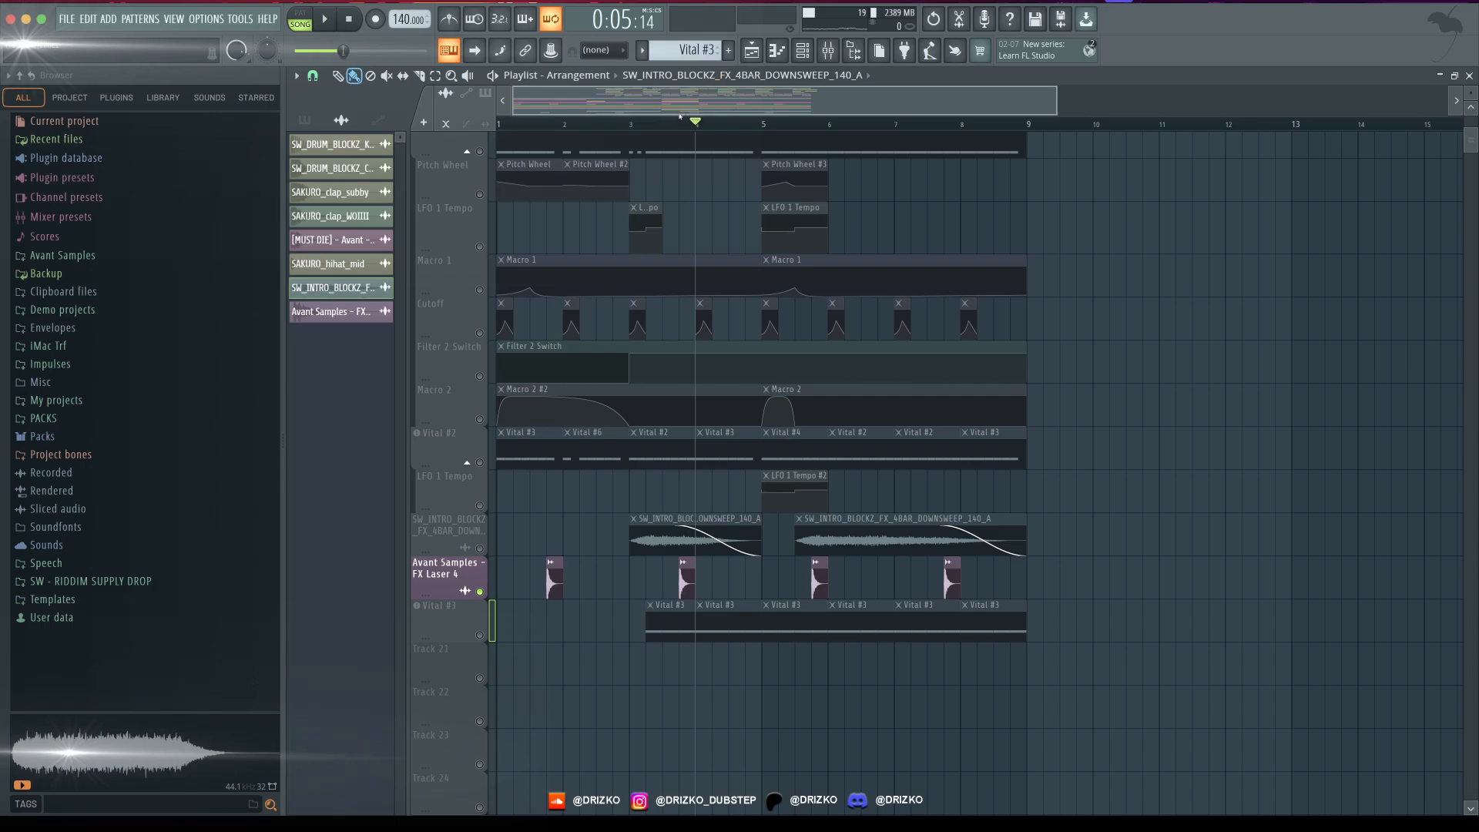
pyautogui.press('space')
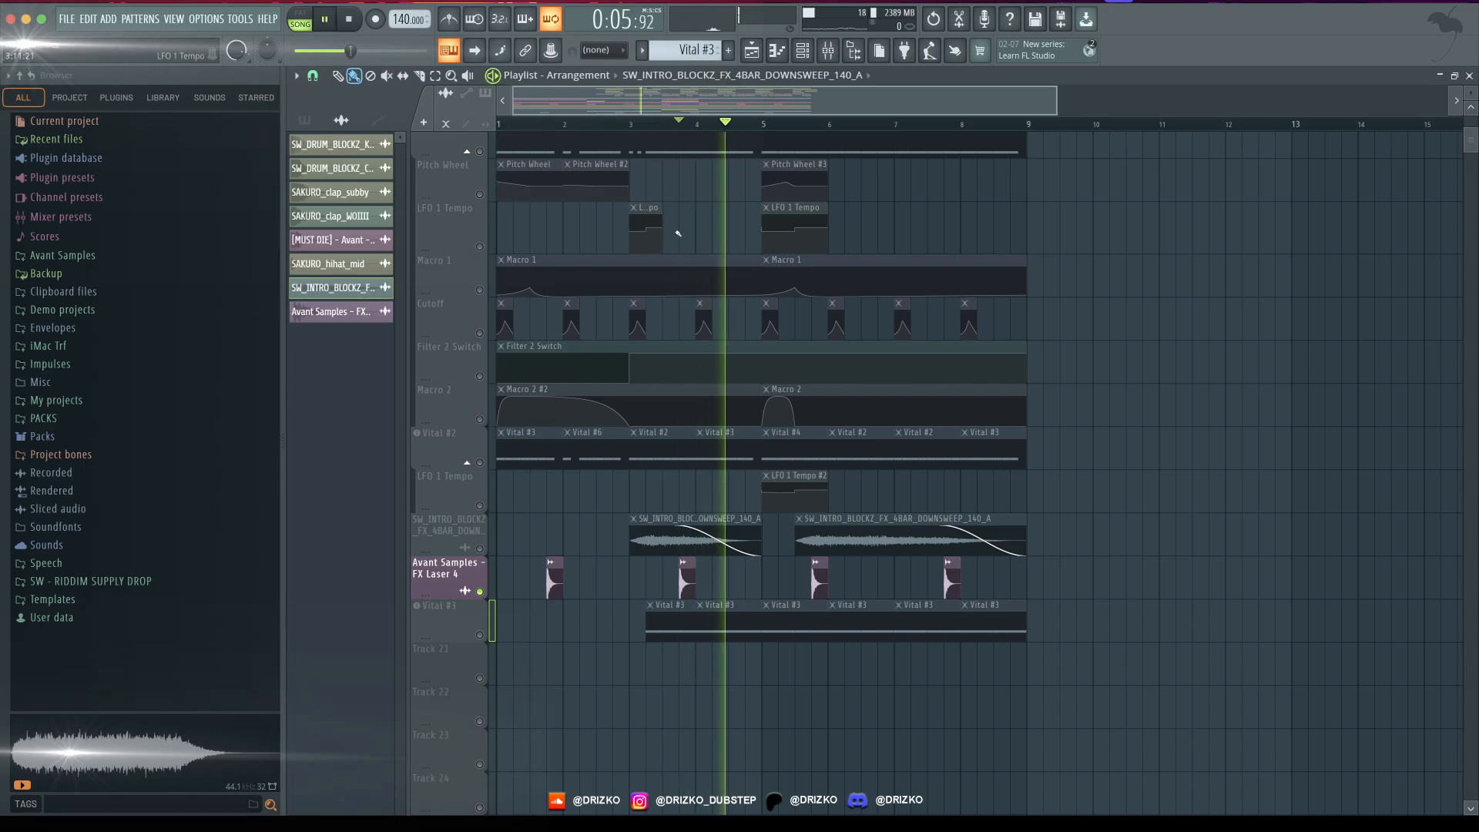
pyautogui.press('space')
# - Solo the Vital #3 track, open its synth and review the LFO shapes and oscillator level modulation
pyautogui.rightClick(479, 633)
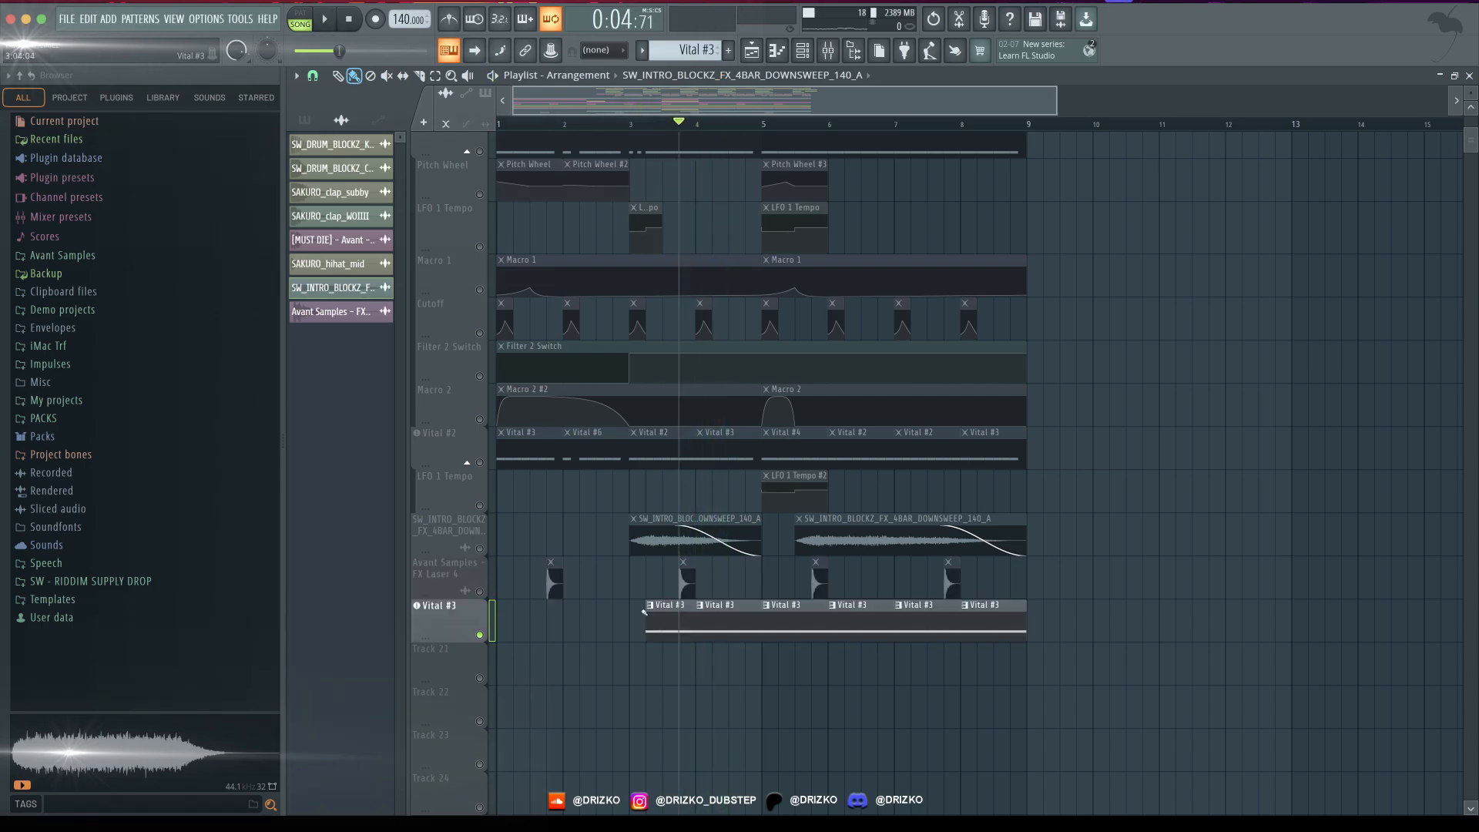
pyautogui.click(472, 626)
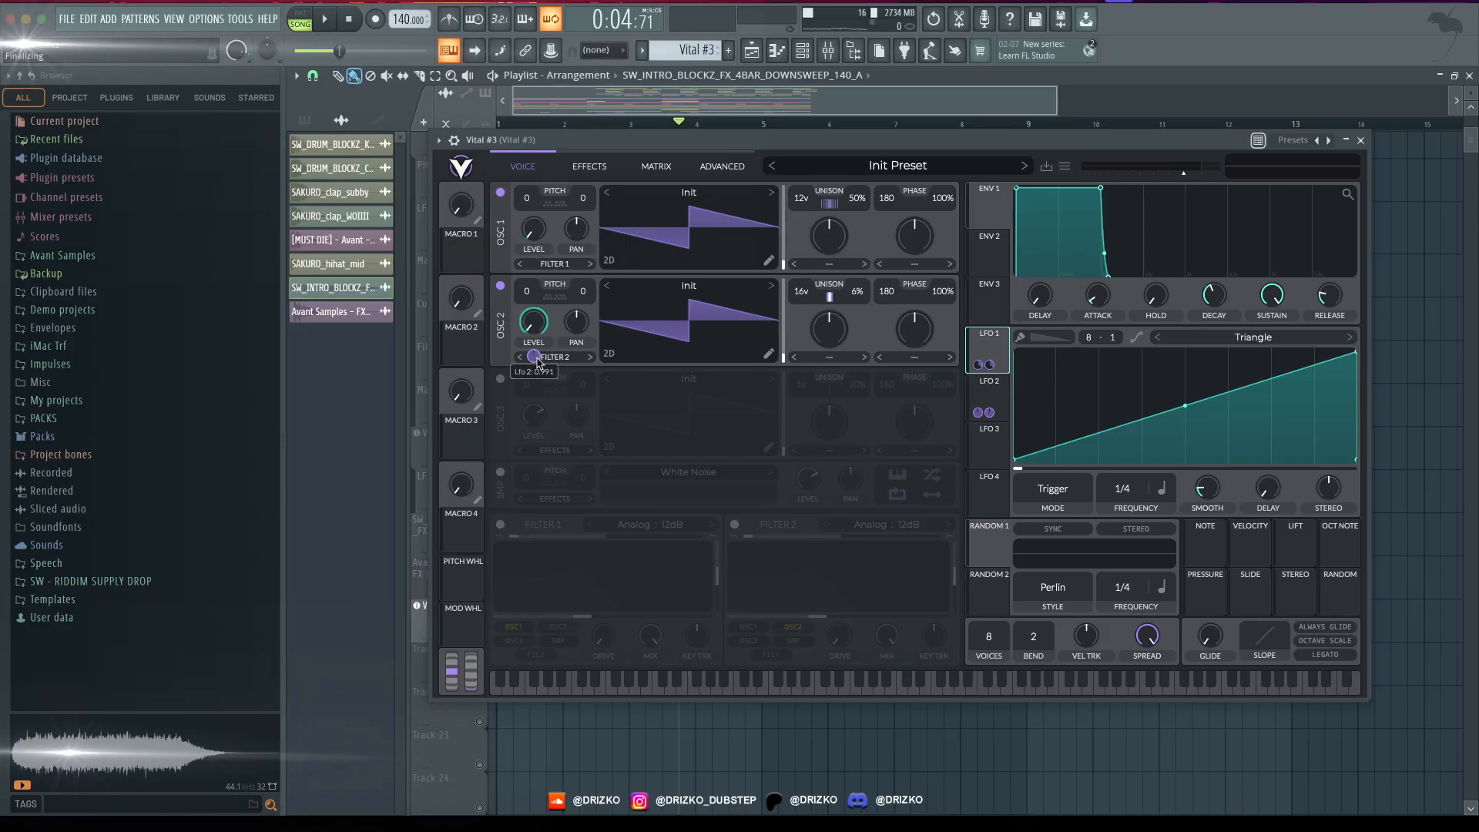
pyautogui.click(978, 420)
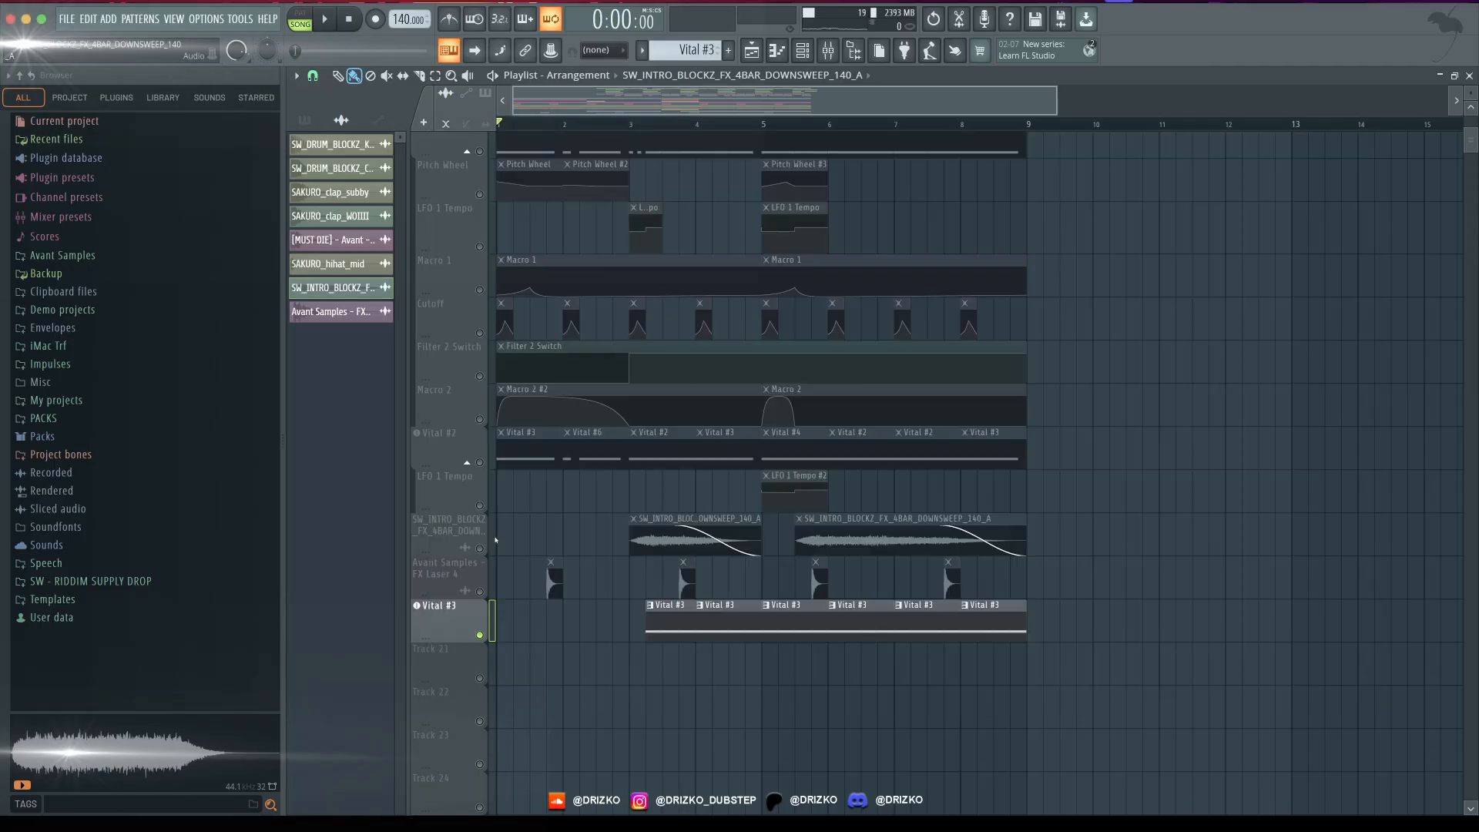
# - Take the playlist tracks out of solo and play the full eight-bar arrangement from the start
pyautogui.scroll(5, 480, 416)
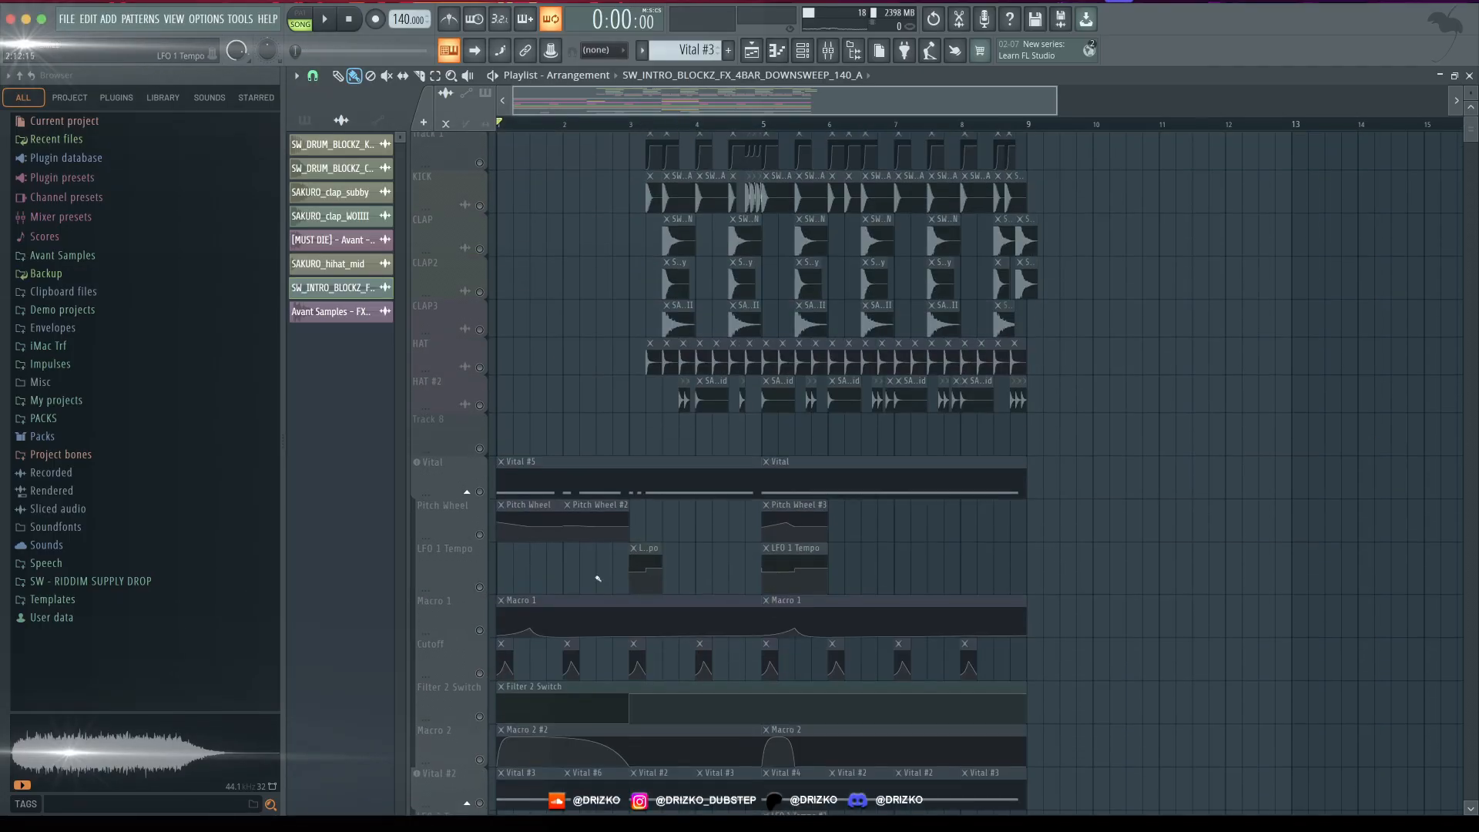
pyautogui.scroll(-8, 479, 415)
pyautogui.scroll(7, 1106, 290)
pyautogui.press('space')
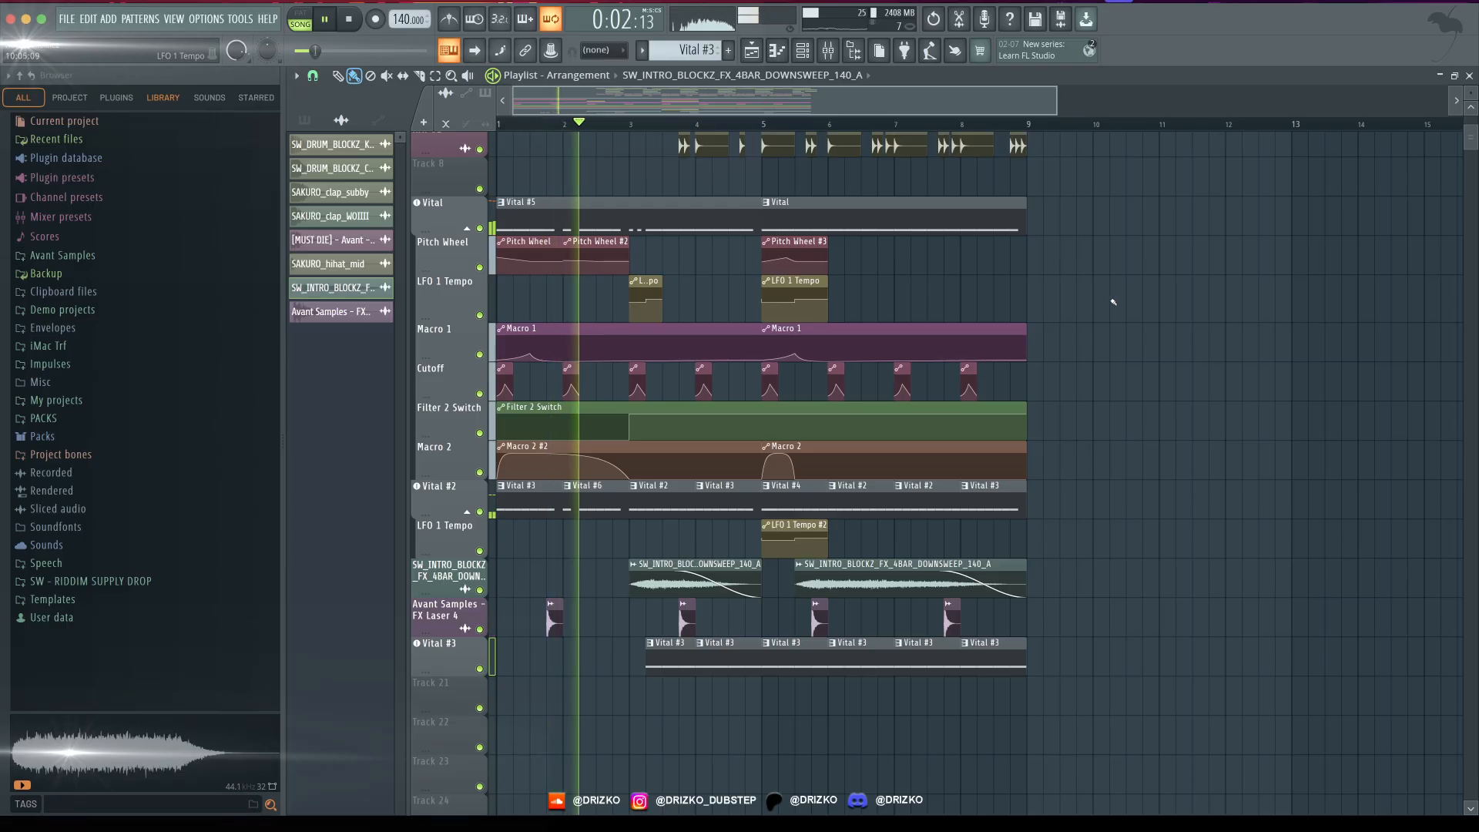
pyautogui.scroll(1, 1131, 288)
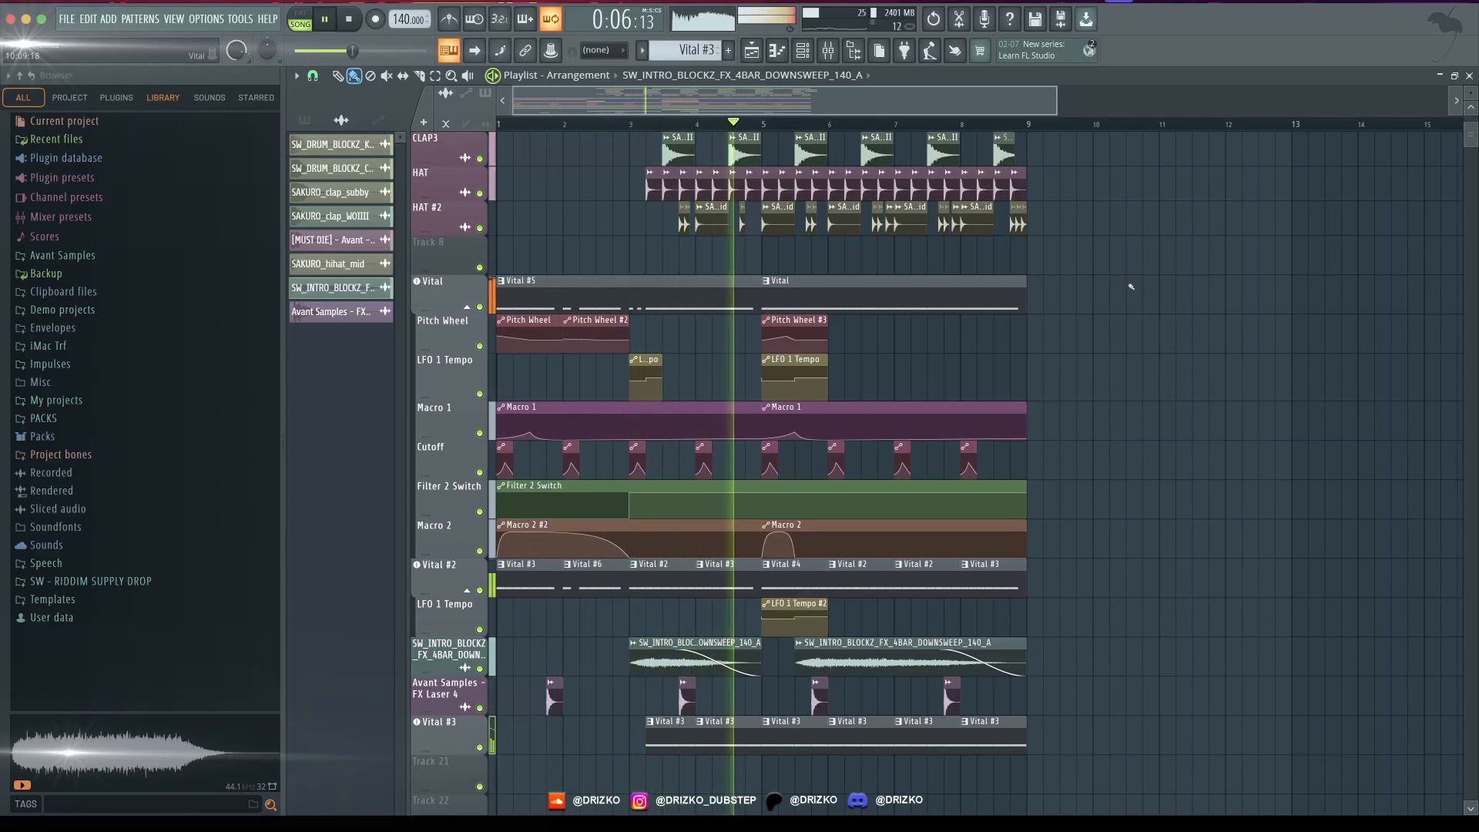
pyautogui.scroll(4, 1131, 288)
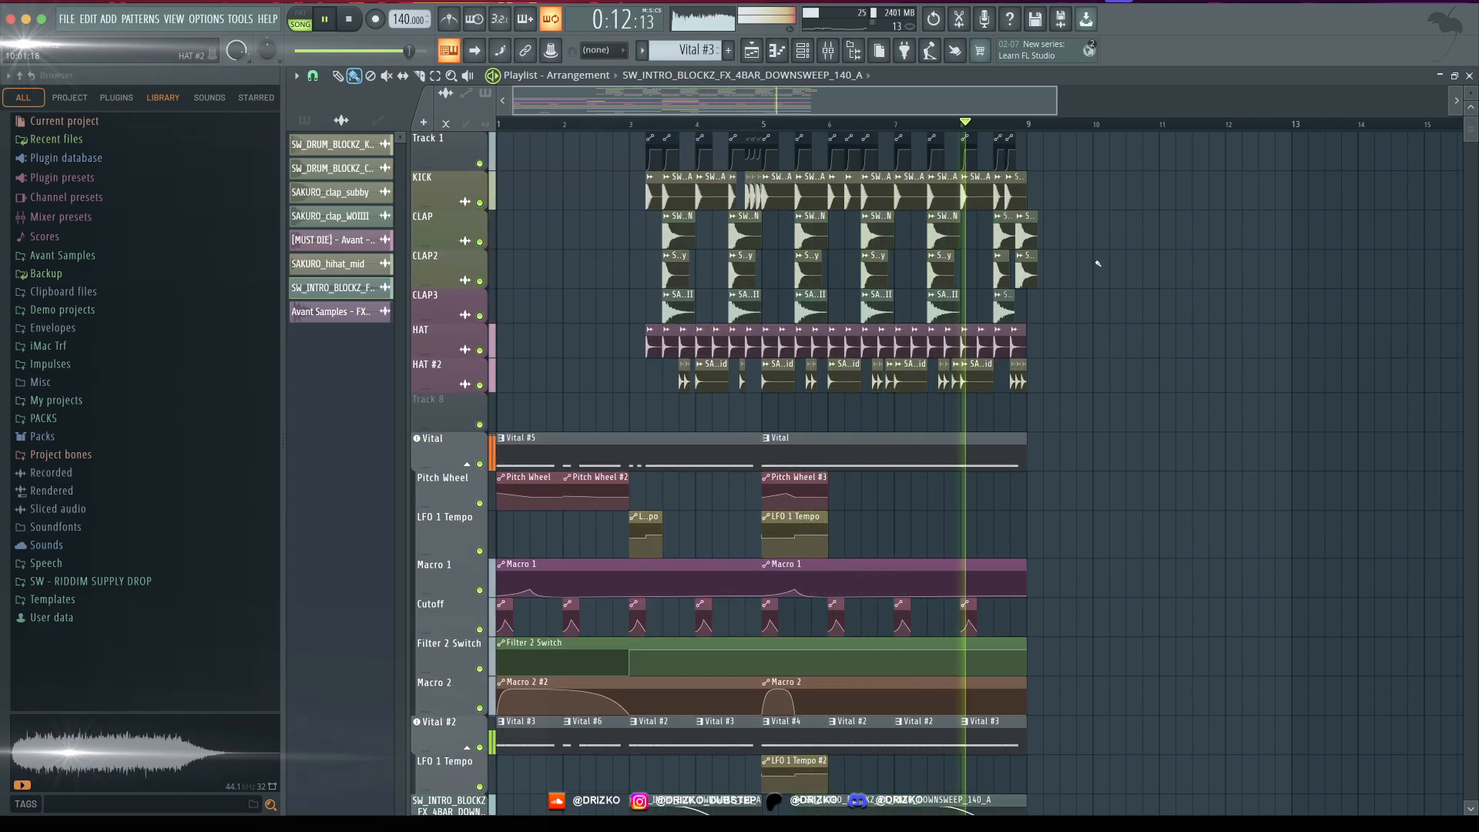
pyautogui.press('space')
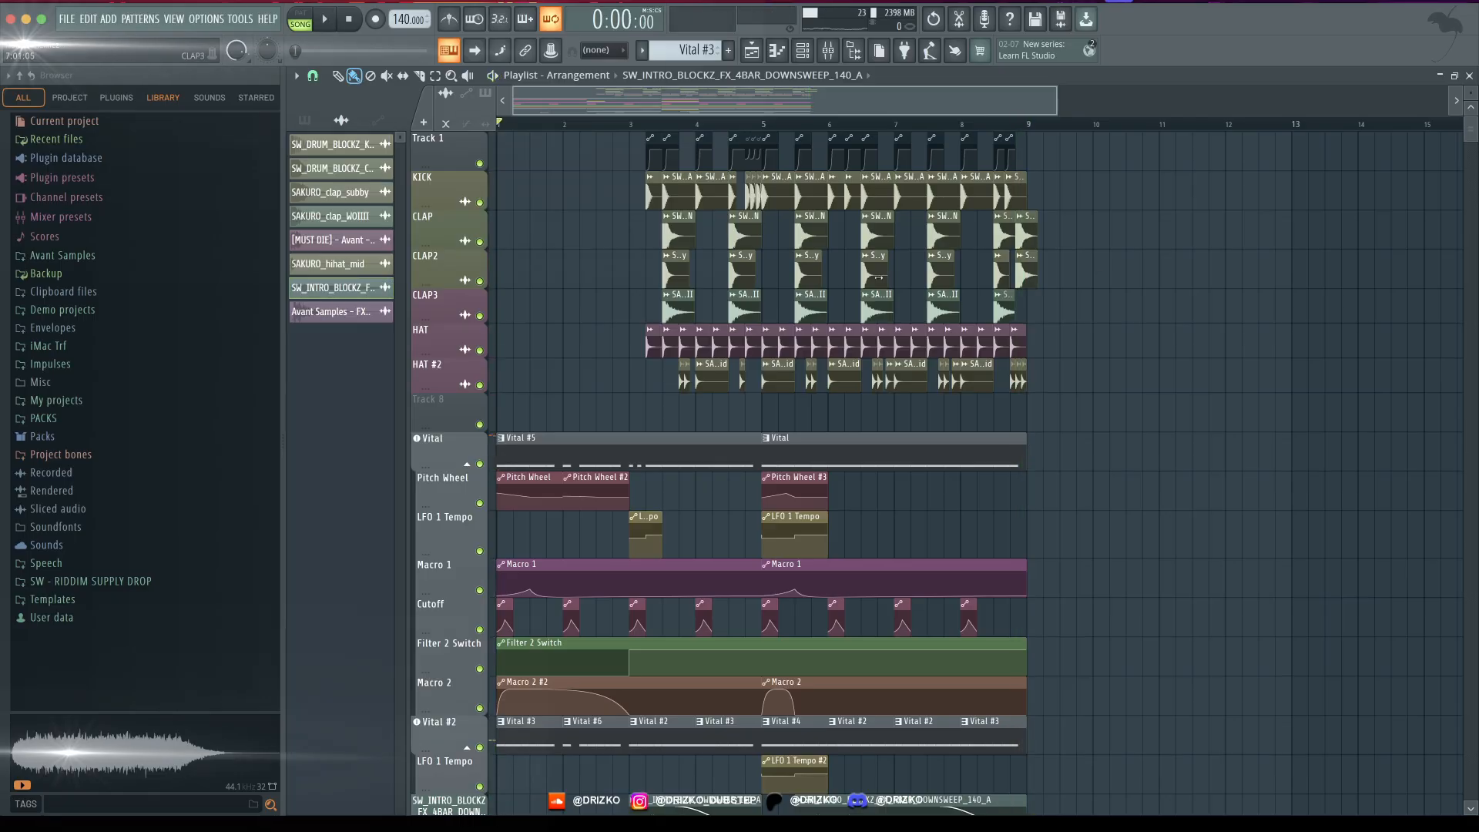
# - Undo the stray edits on the Pitch Wheel track and duplicate all clips of bars 1 to 8 into bars 9 to 16
pyautogui.scroll(-5, 1007, 446)
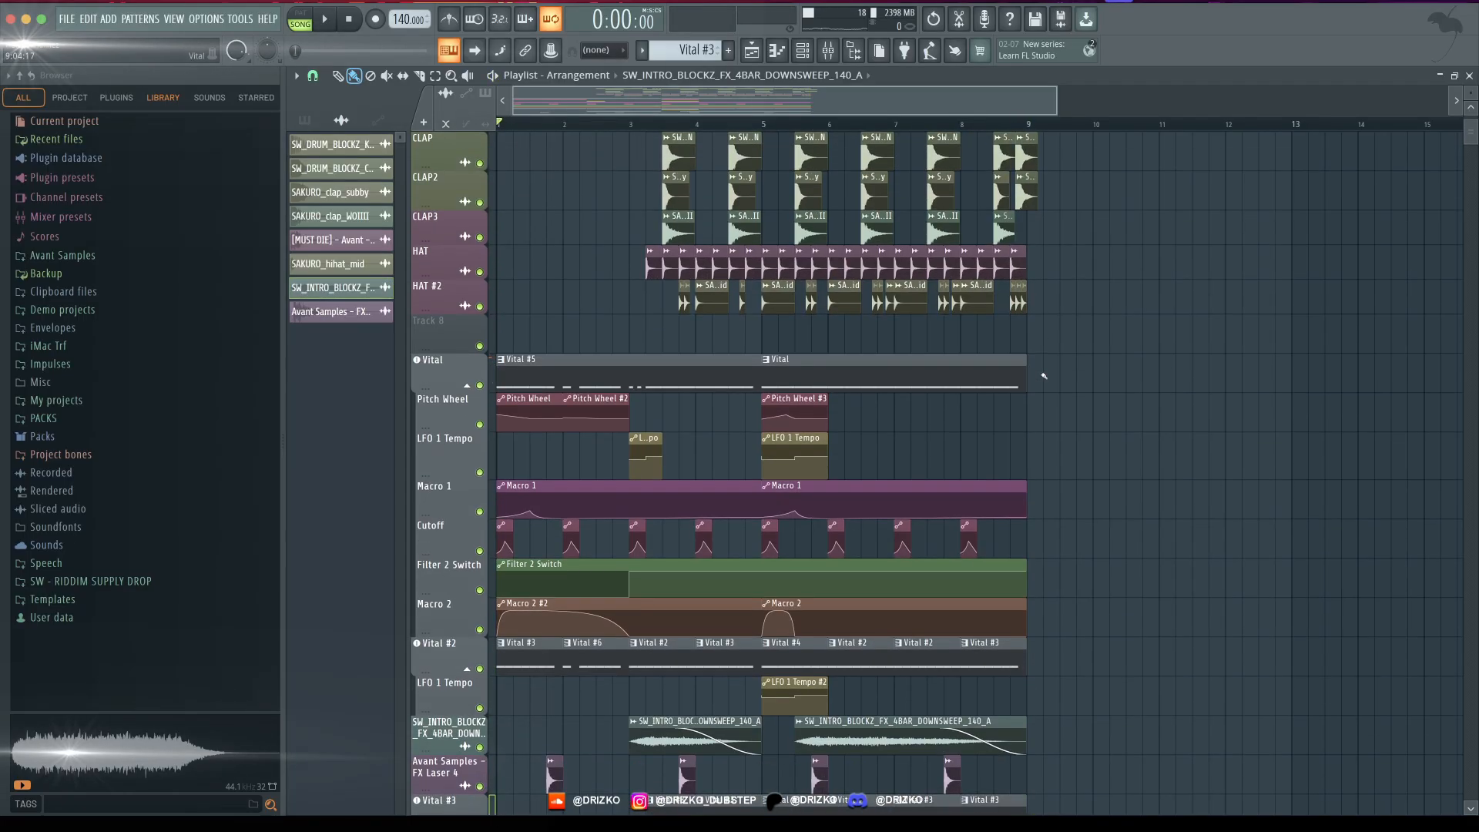
pyautogui.hotkey('ctrl', 'alt', 'z')
pyautogui.hotkey('ctrl', 'alt', 'z')
pyautogui.hotkey('ctrl', 'alt', 'z')
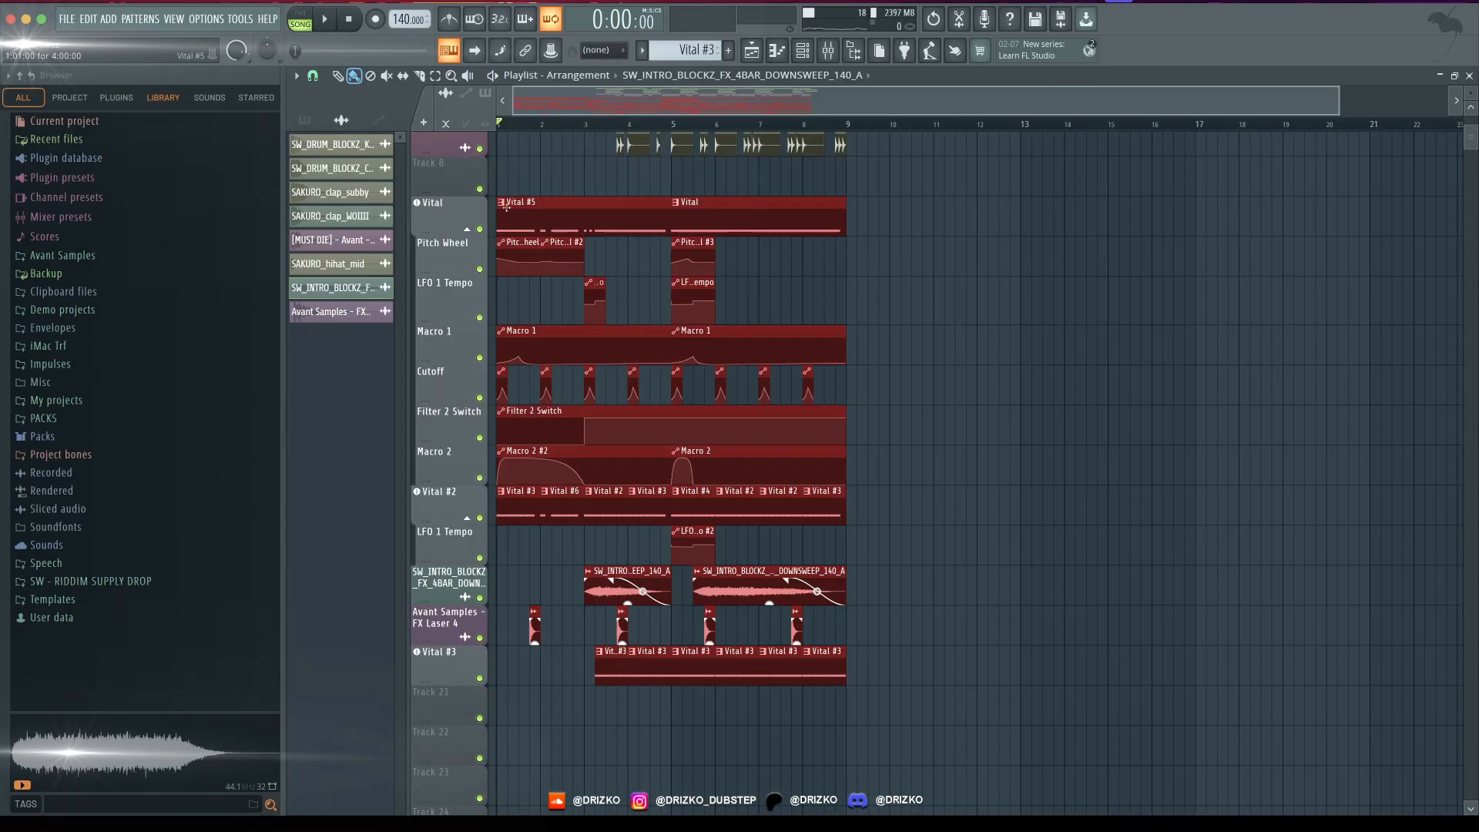
pyautogui.hotkey('ctrl', 'b')
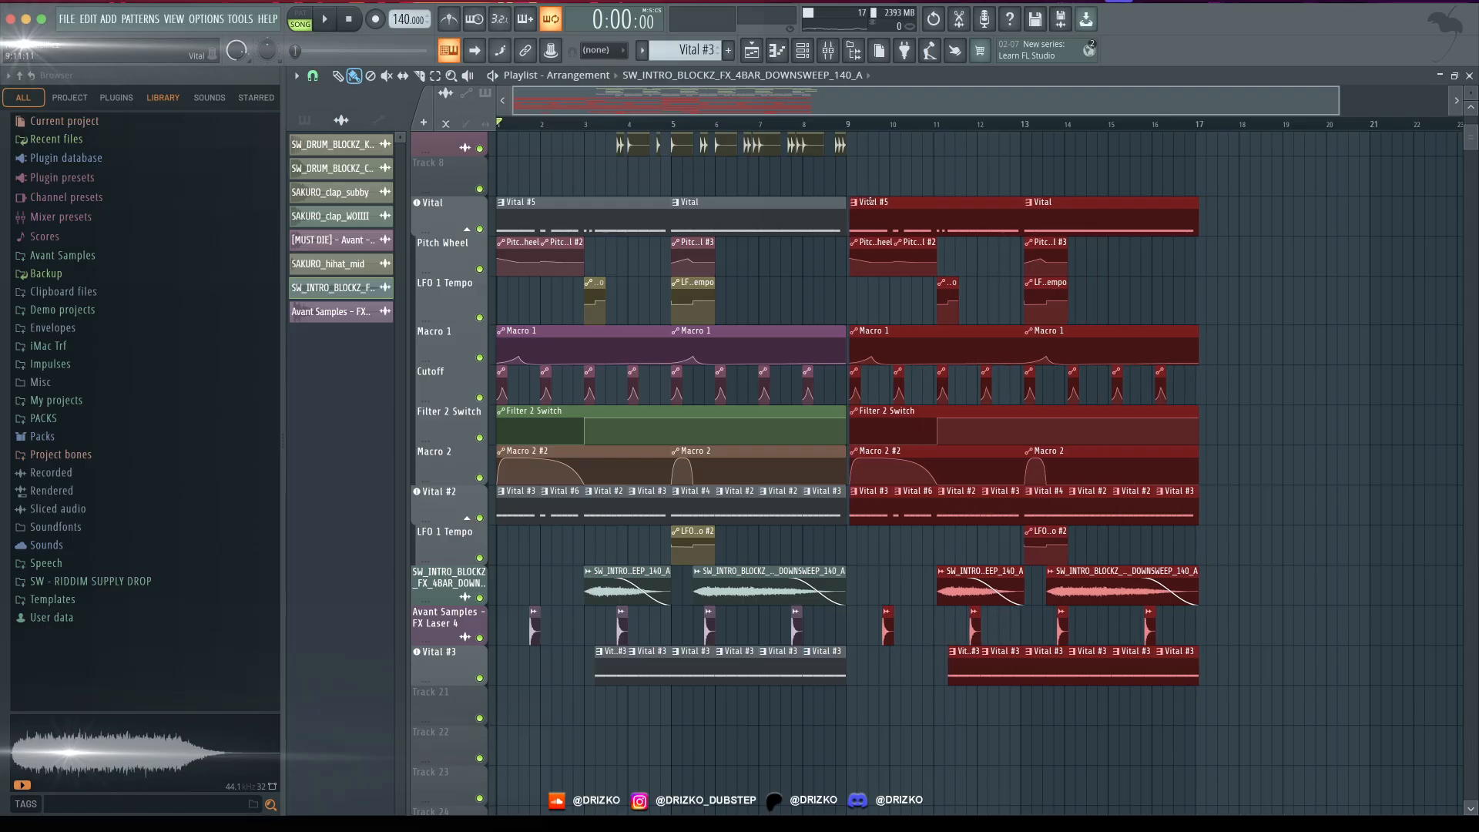
# - Clone the Vital playlist track together with its automation tracks and bring the arrangement back into view
pyautogui.scroll(4, 870, 241)
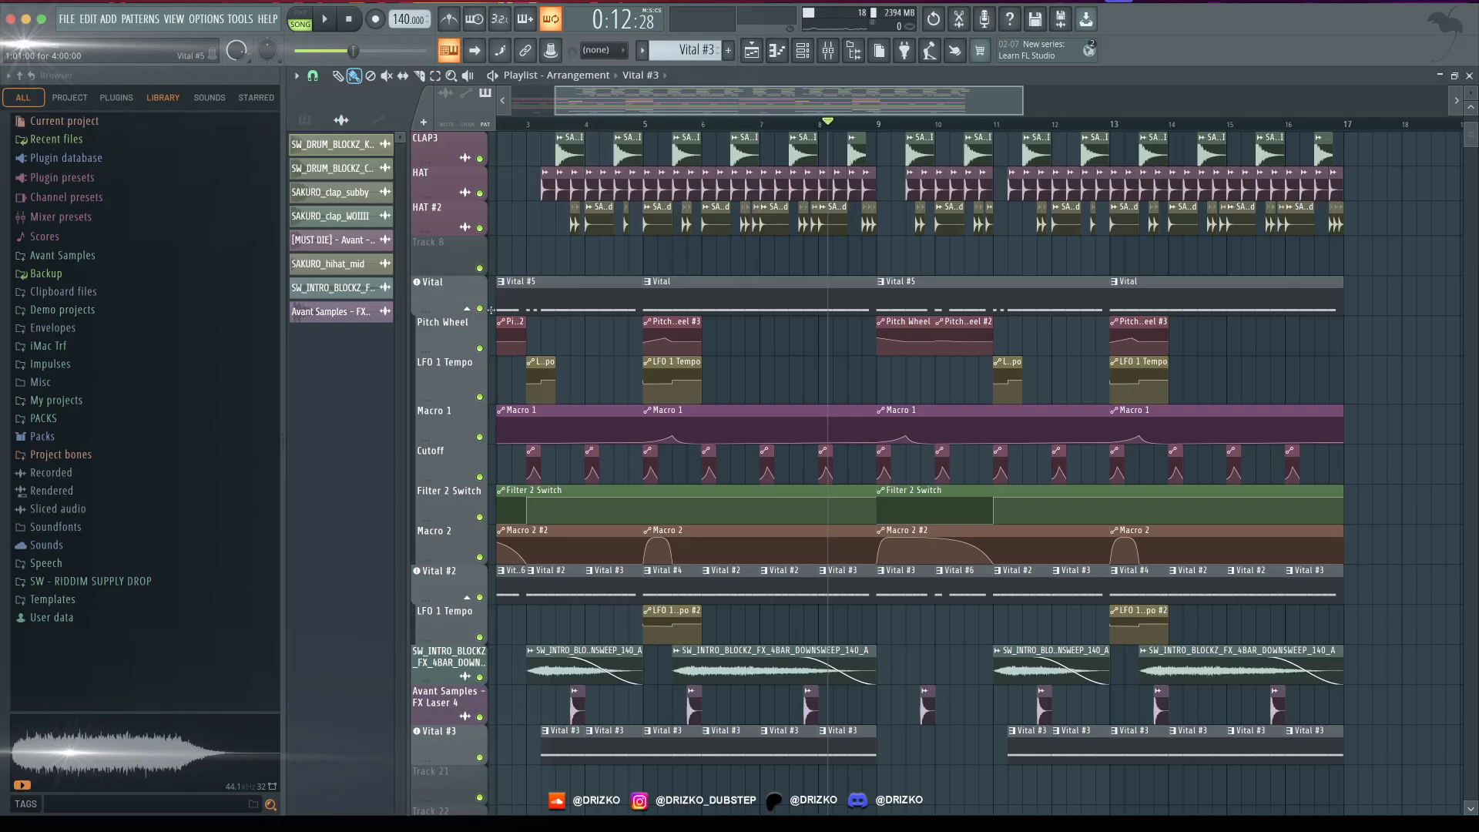
pyautogui.rightClick(451, 295)
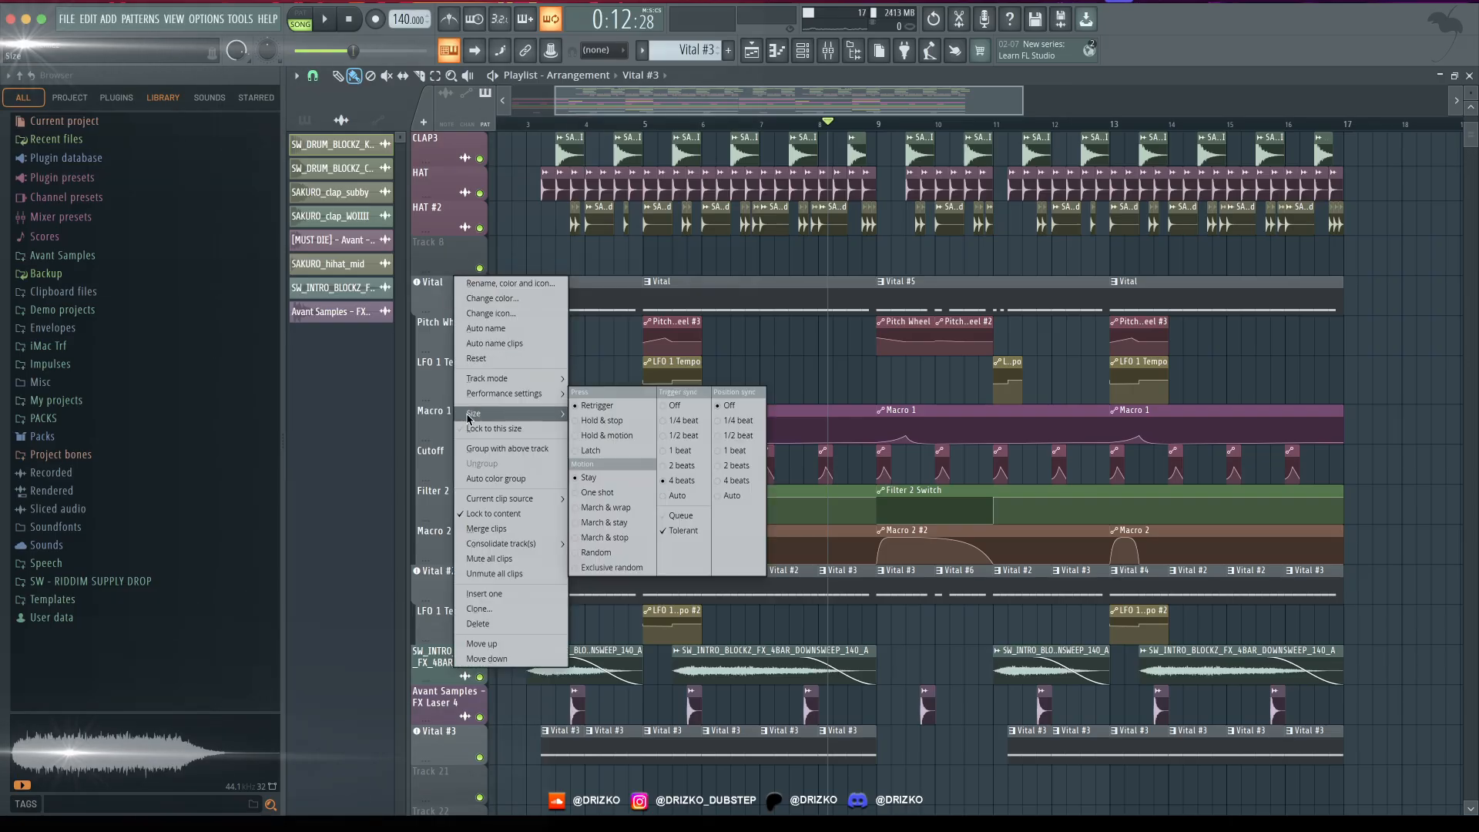
pyautogui.click(509, 608)
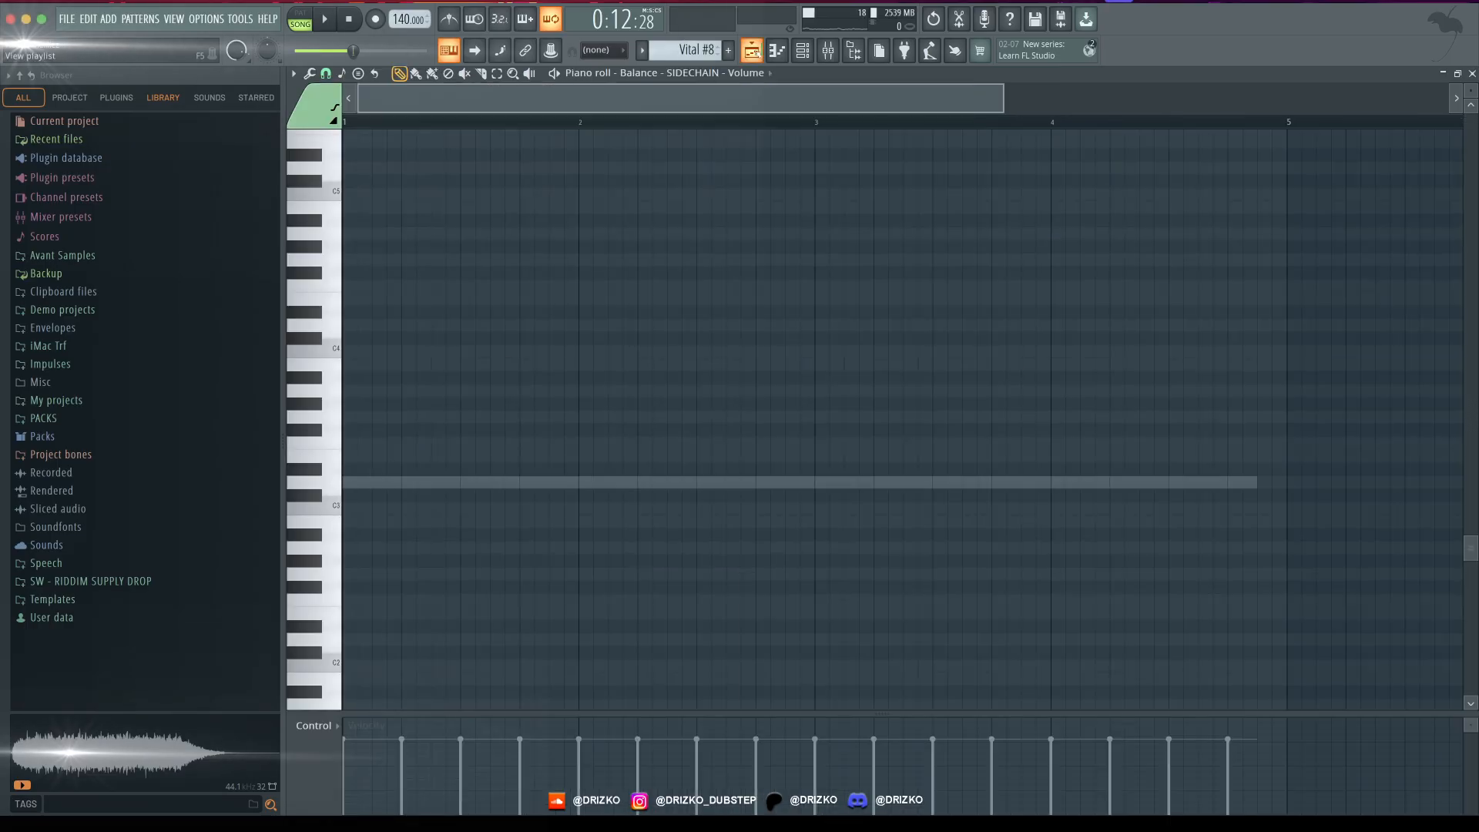
pyautogui.click(755, 51)
pyautogui.scroll(-5, 762, 513)
pyautogui.scroll(3, 703, 488)
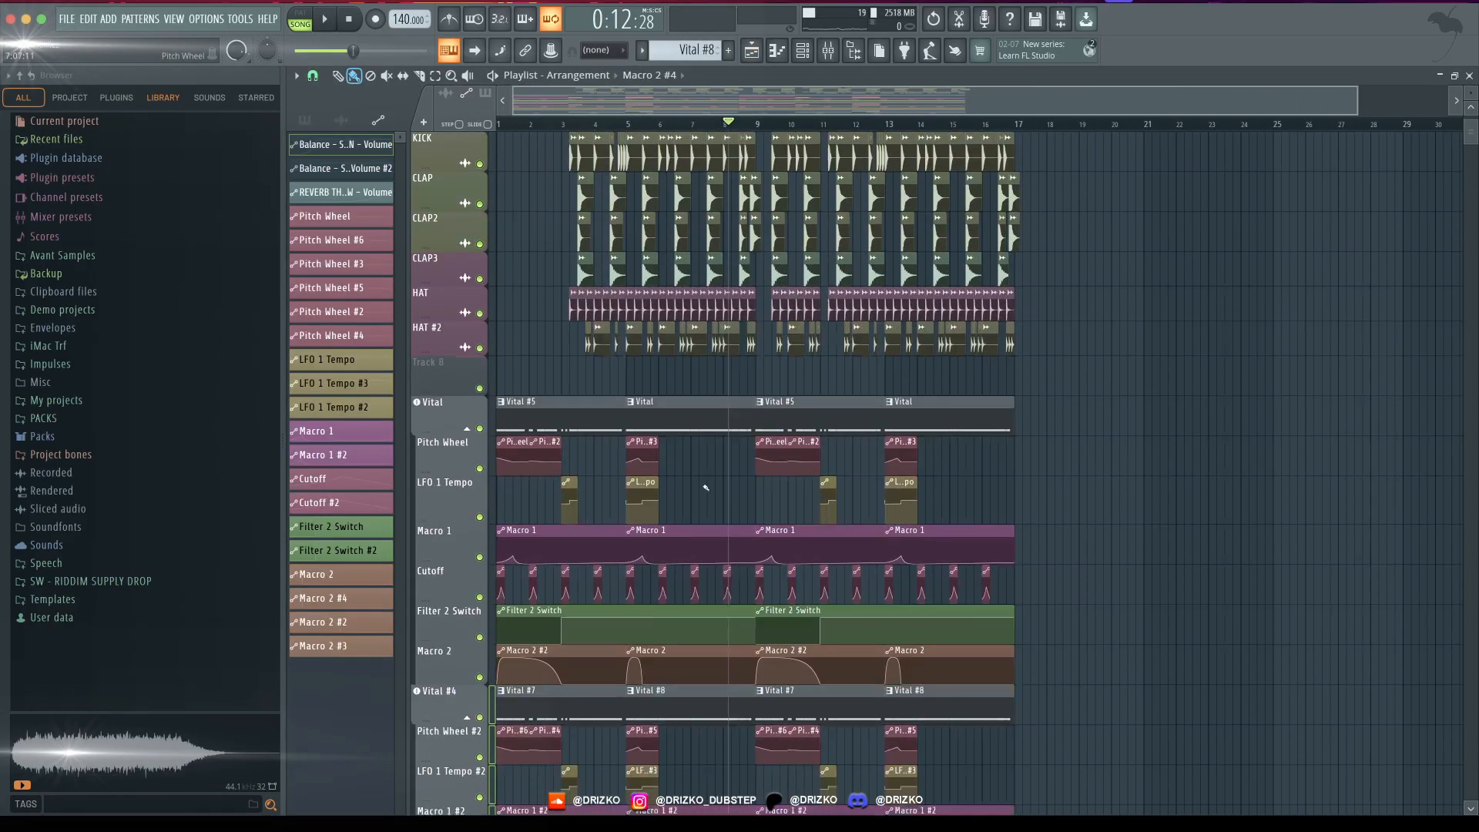
pyautogui.scroll(-8, 705, 488)
pyautogui.scroll(7, 673, 447)
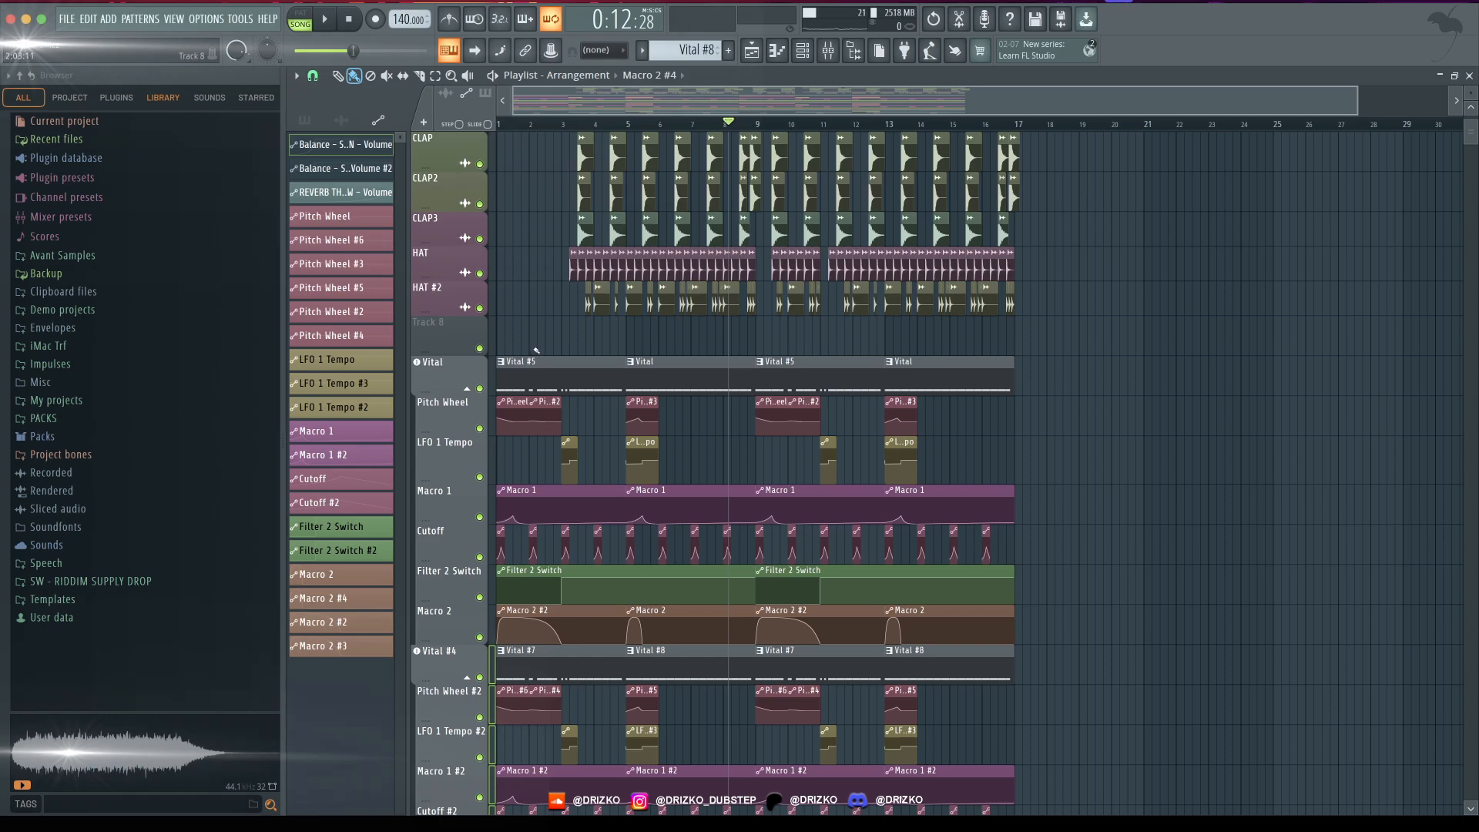
# - Delete the original Vital group's clips in bars 9 to 16 and the cloned Vital #4 group's clips in bars 1 to 8
pyautogui.moveTo(530, 348); pyautogui.dragTo(747, 646)
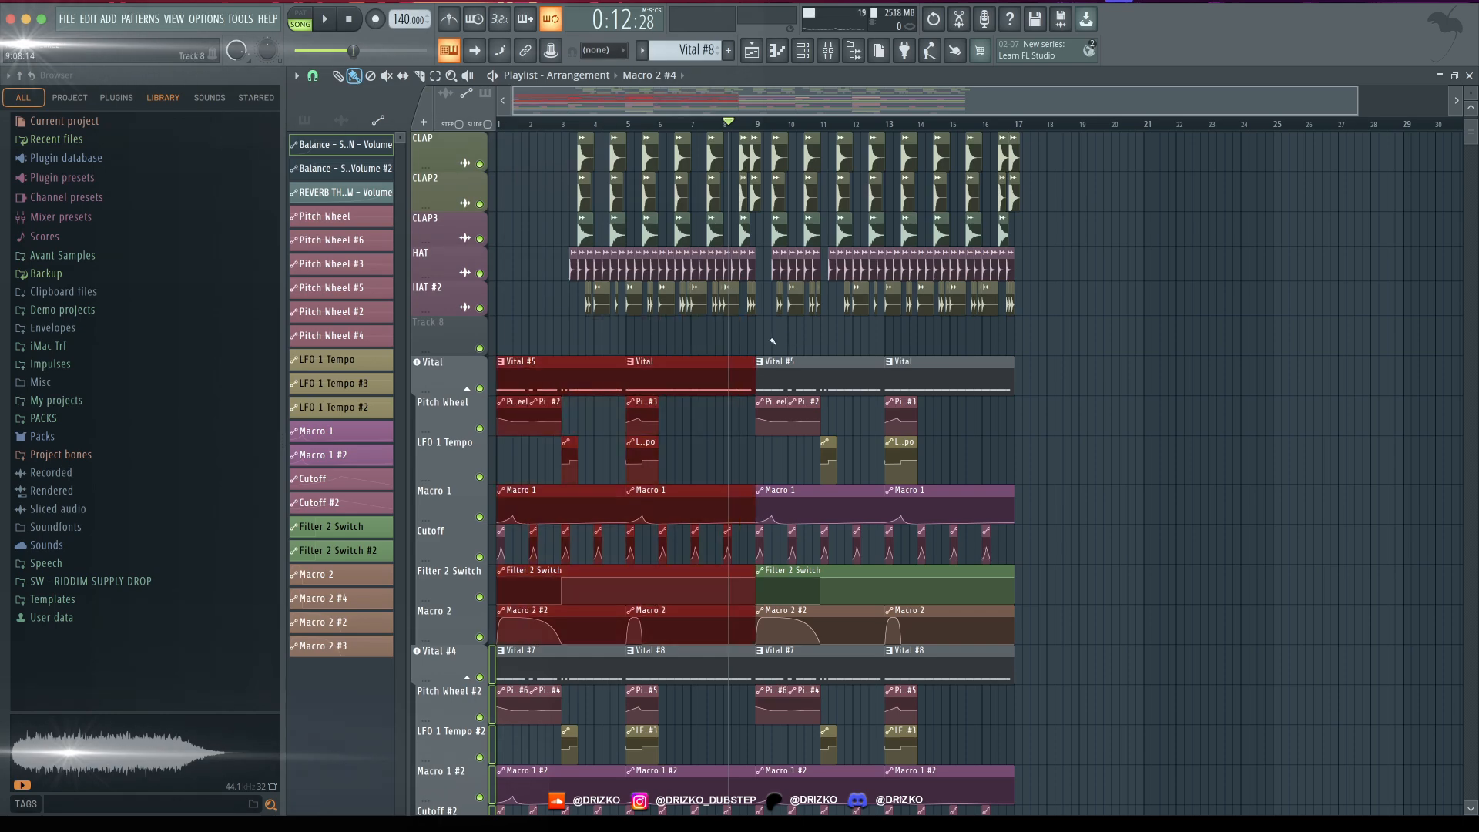
pyautogui.moveTo(772, 340); pyautogui.dragTo(984, 628)
pyautogui.press('Delete')
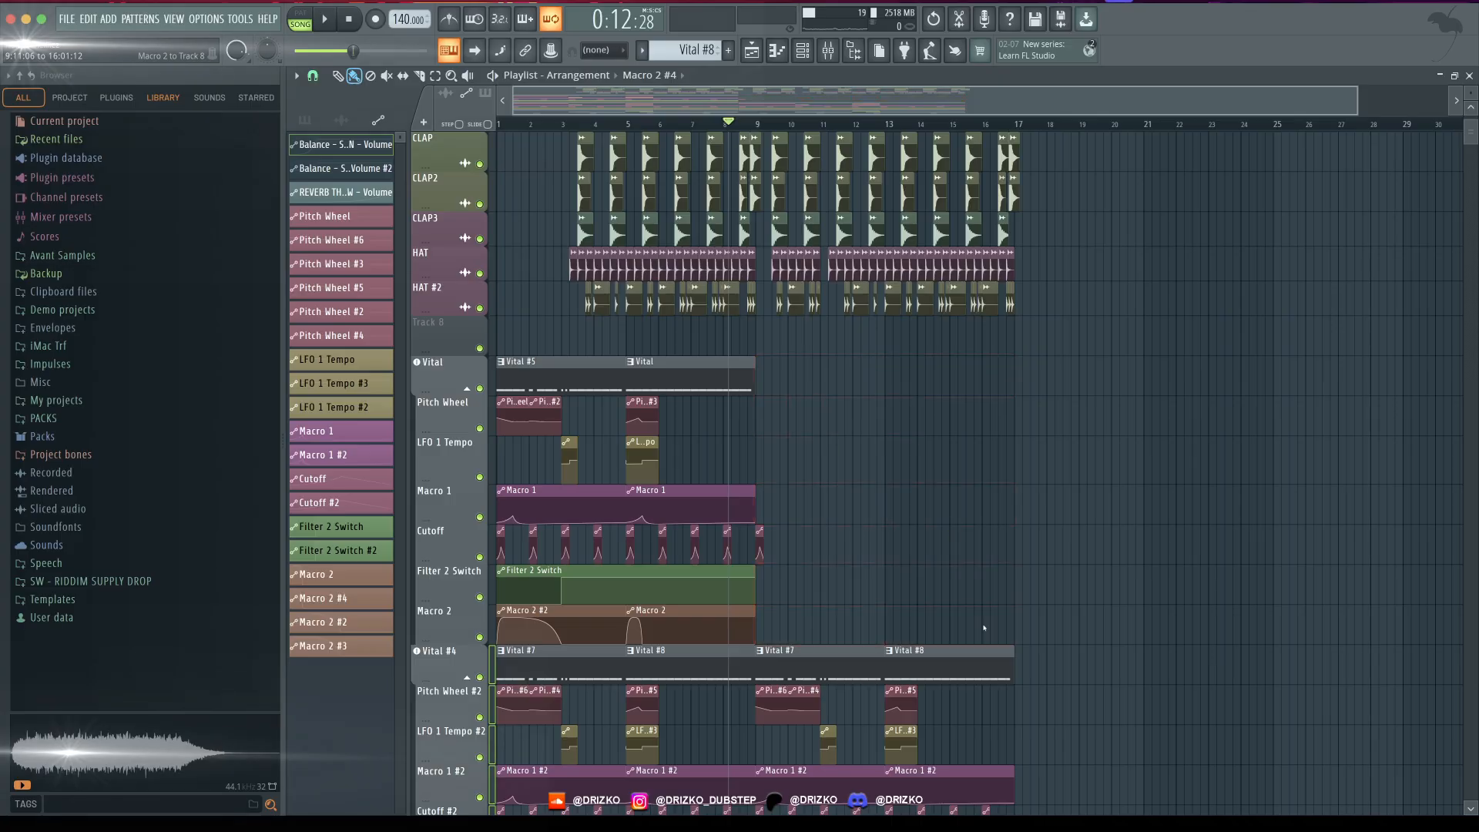
pyautogui.scroll(-7, 691, 367)
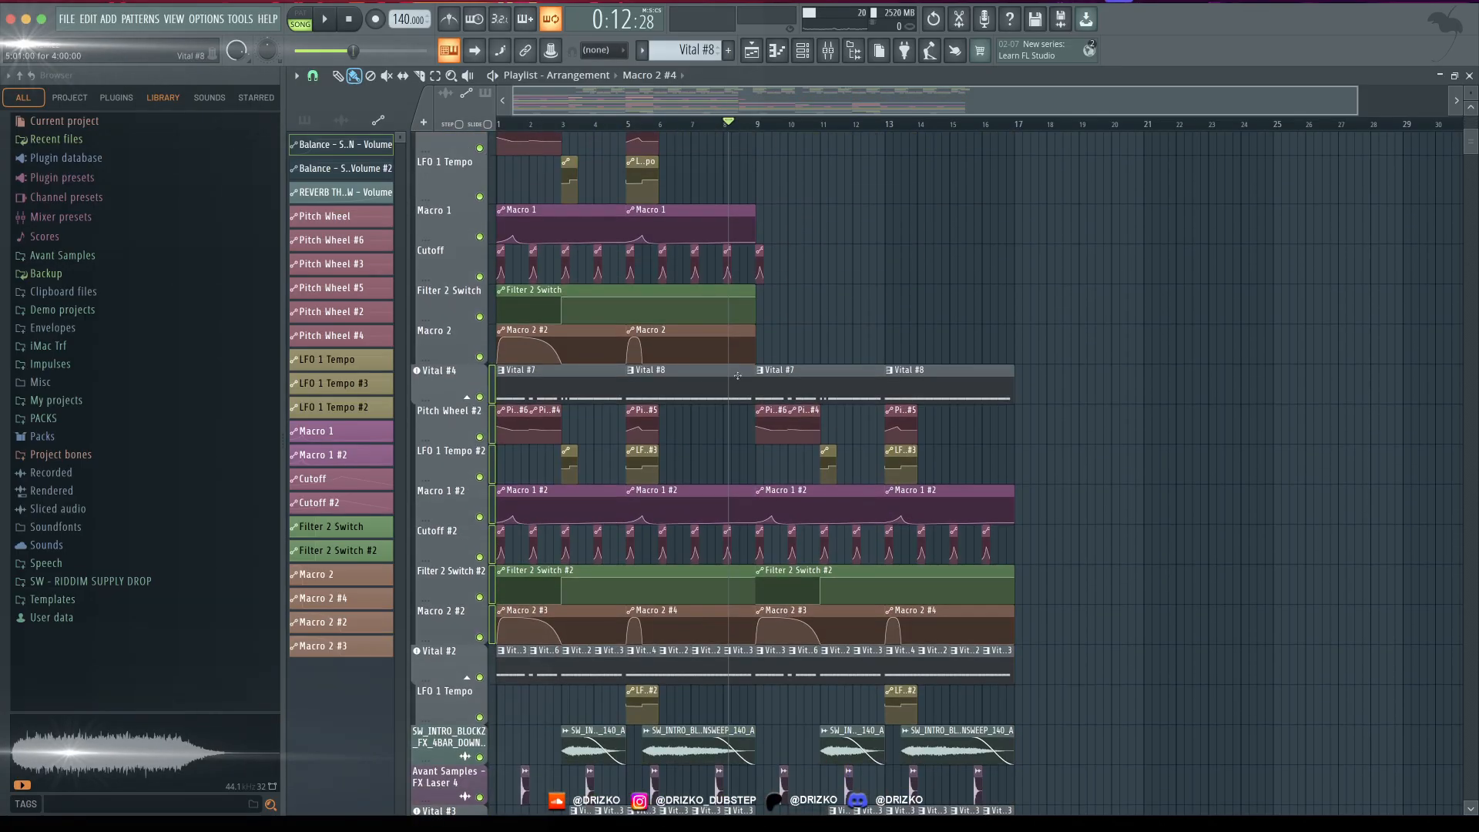
pyautogui.moveTo(737, 376); pyautogui.dragTo(391, 617)
pyautogui.press('Delete')
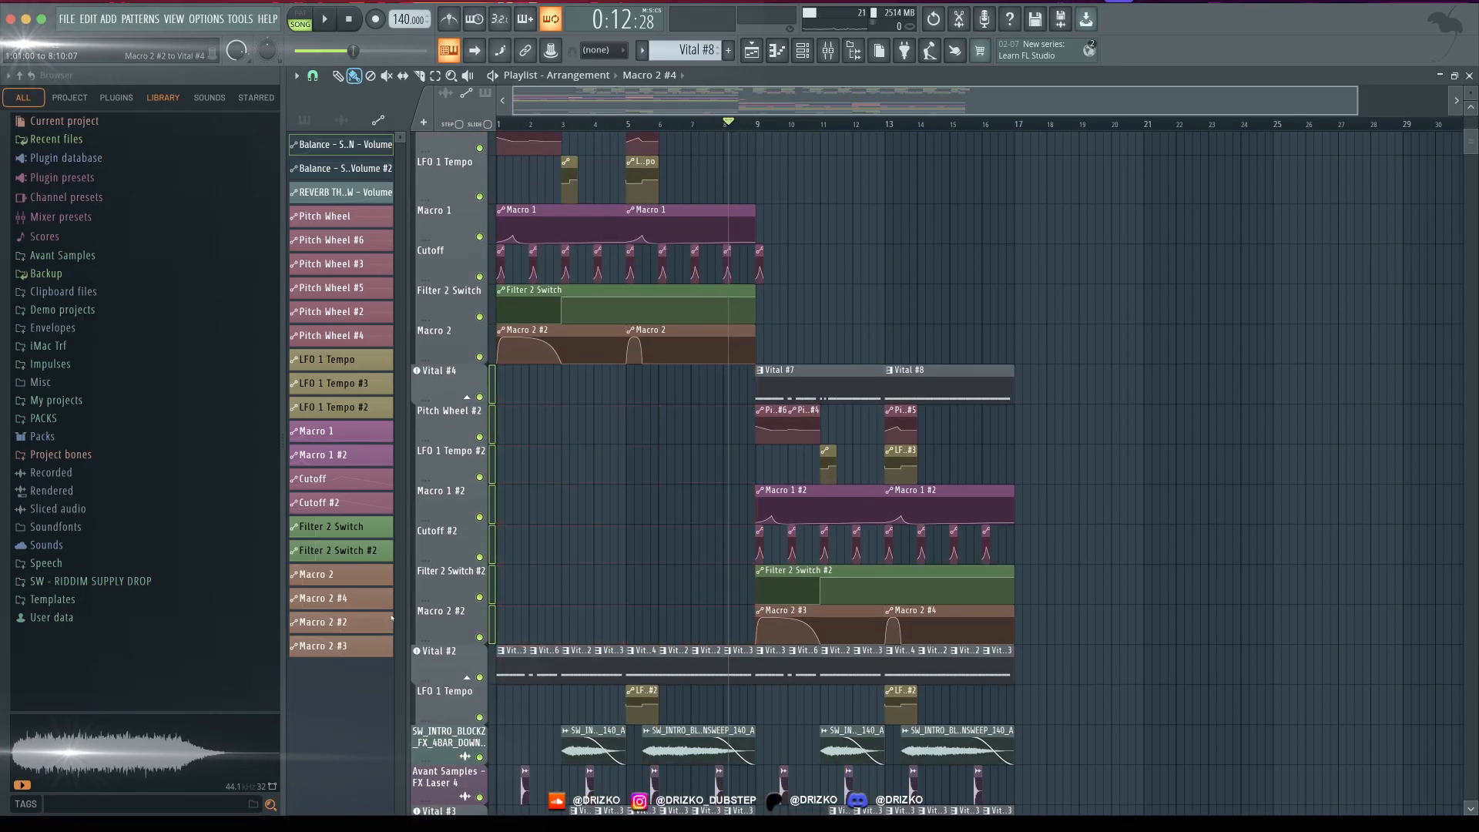
# - Collapse the original Vital track's group of automation tracks in the playlist
pyautogui.scroll(7, 469, 390)
pyautogui.click(467, 388)
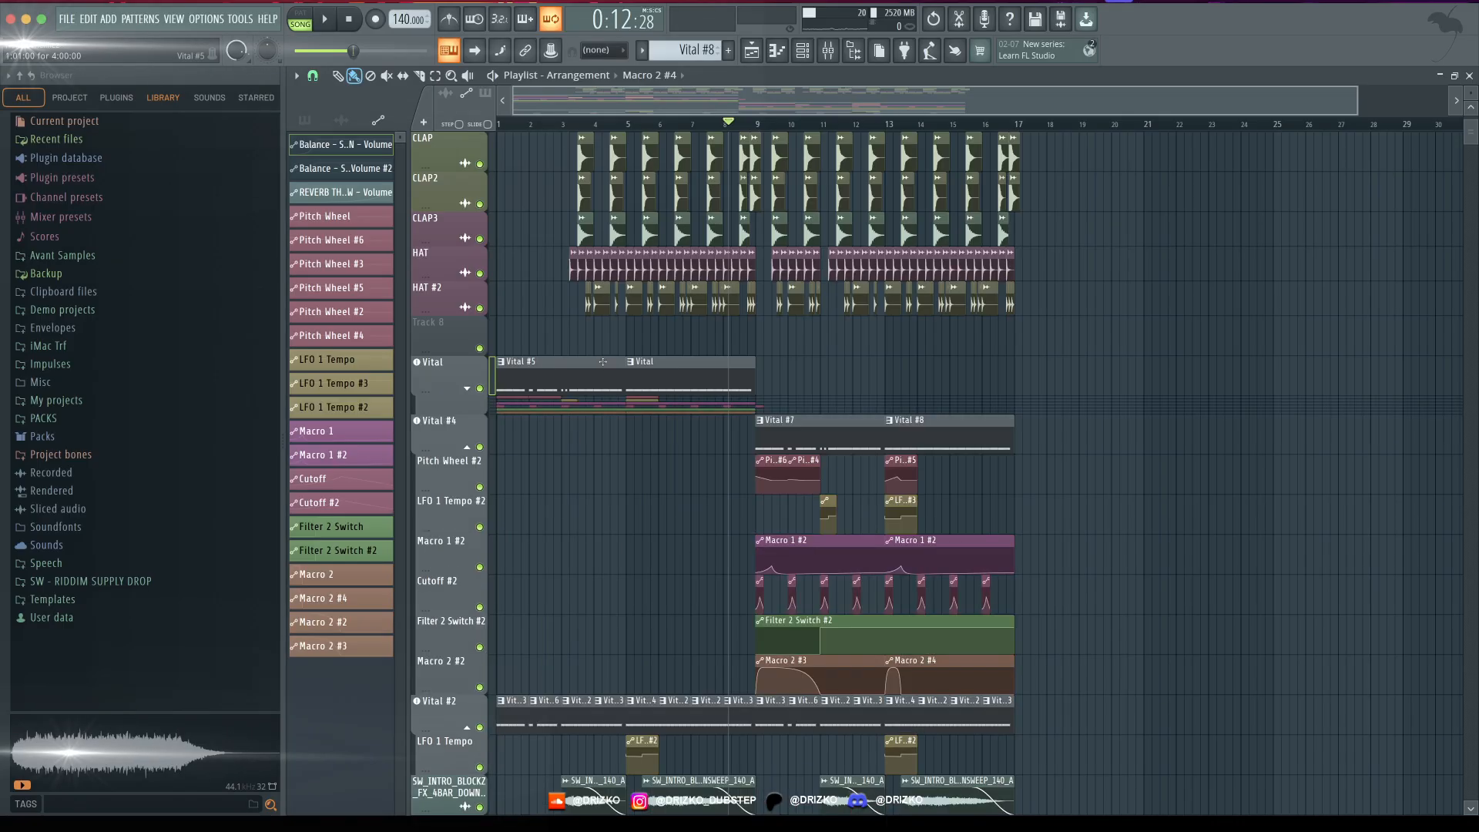
pyautogui.scroll(-2, 870, 368)
pyautogui.scroll(2, 1034, 367)
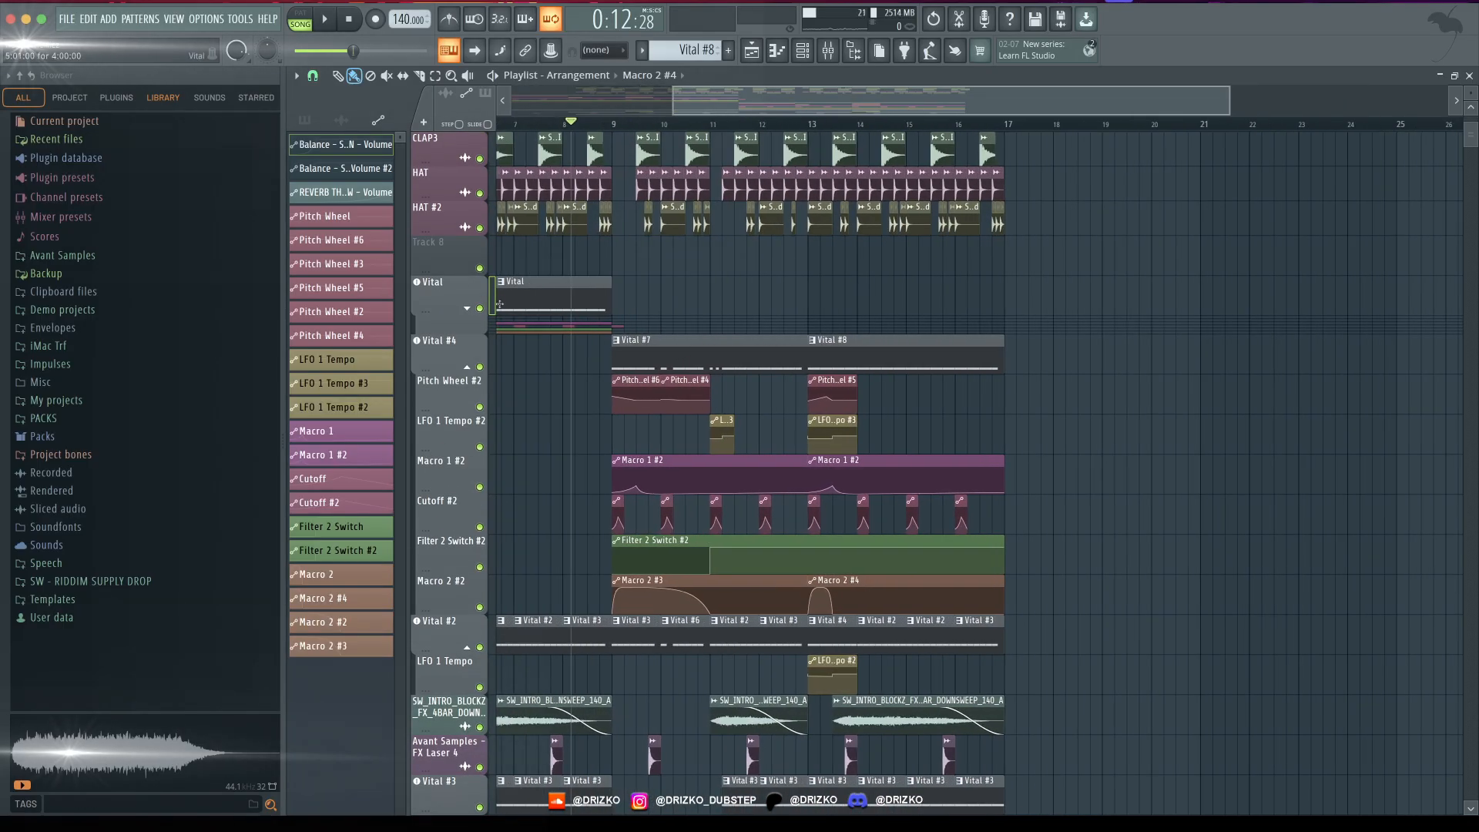
# - Solo the Vital #4 track and enable its Pitch Wheel, LFO 1 Tempo, Macro 1, Cutoff, Filter 2 Switch and Macro 2 automation tracks
pyautogui.rightClick(479, 367)
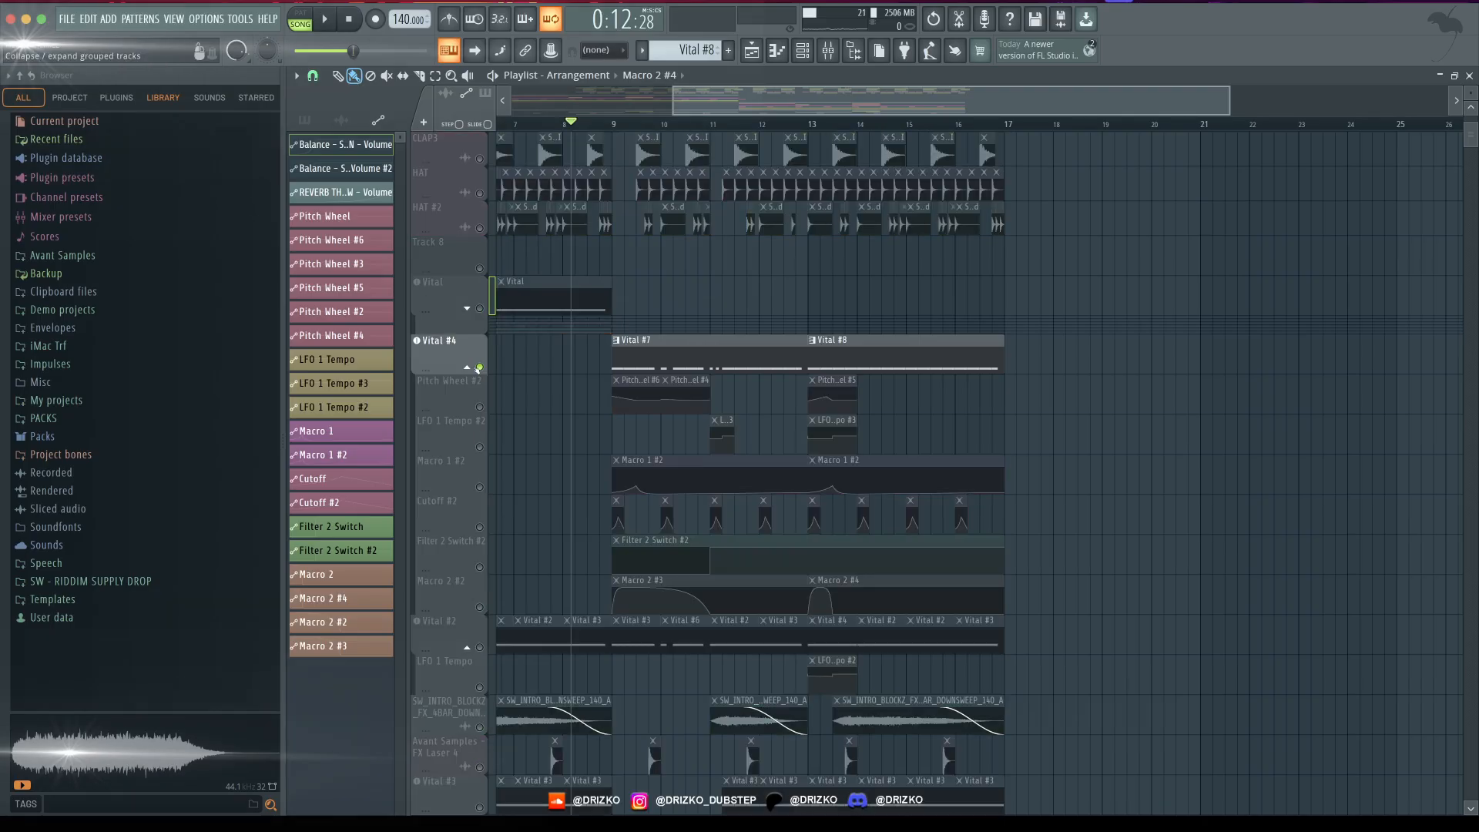
pyautogui.click(479, 406)
pyautogui.click(479, 447)
pyautogui.click(479, 487)
pyautogui.click(479, 526)
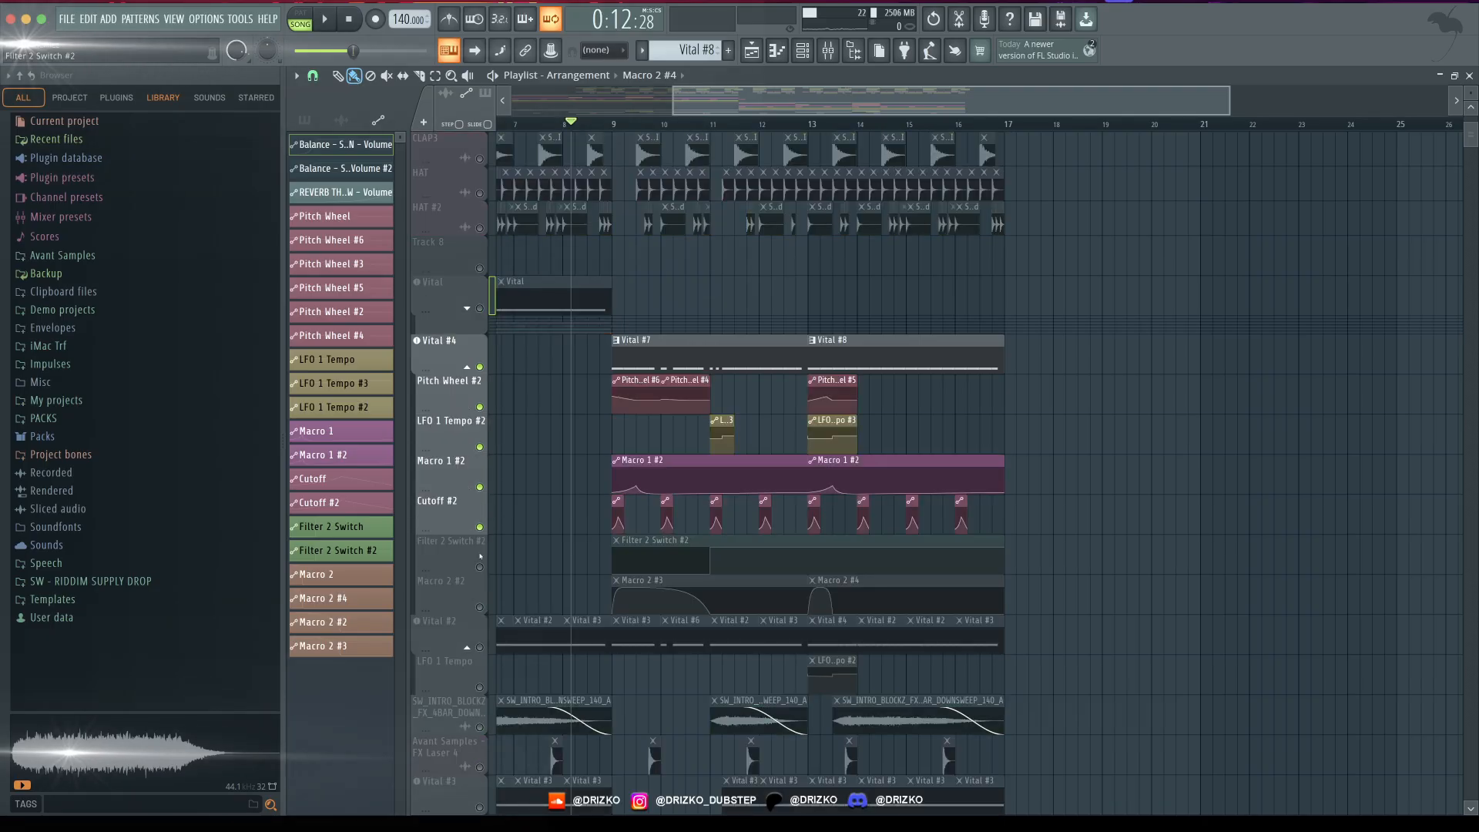
pyautogui.click(479, 567)
pyautogui.click(479, 607)
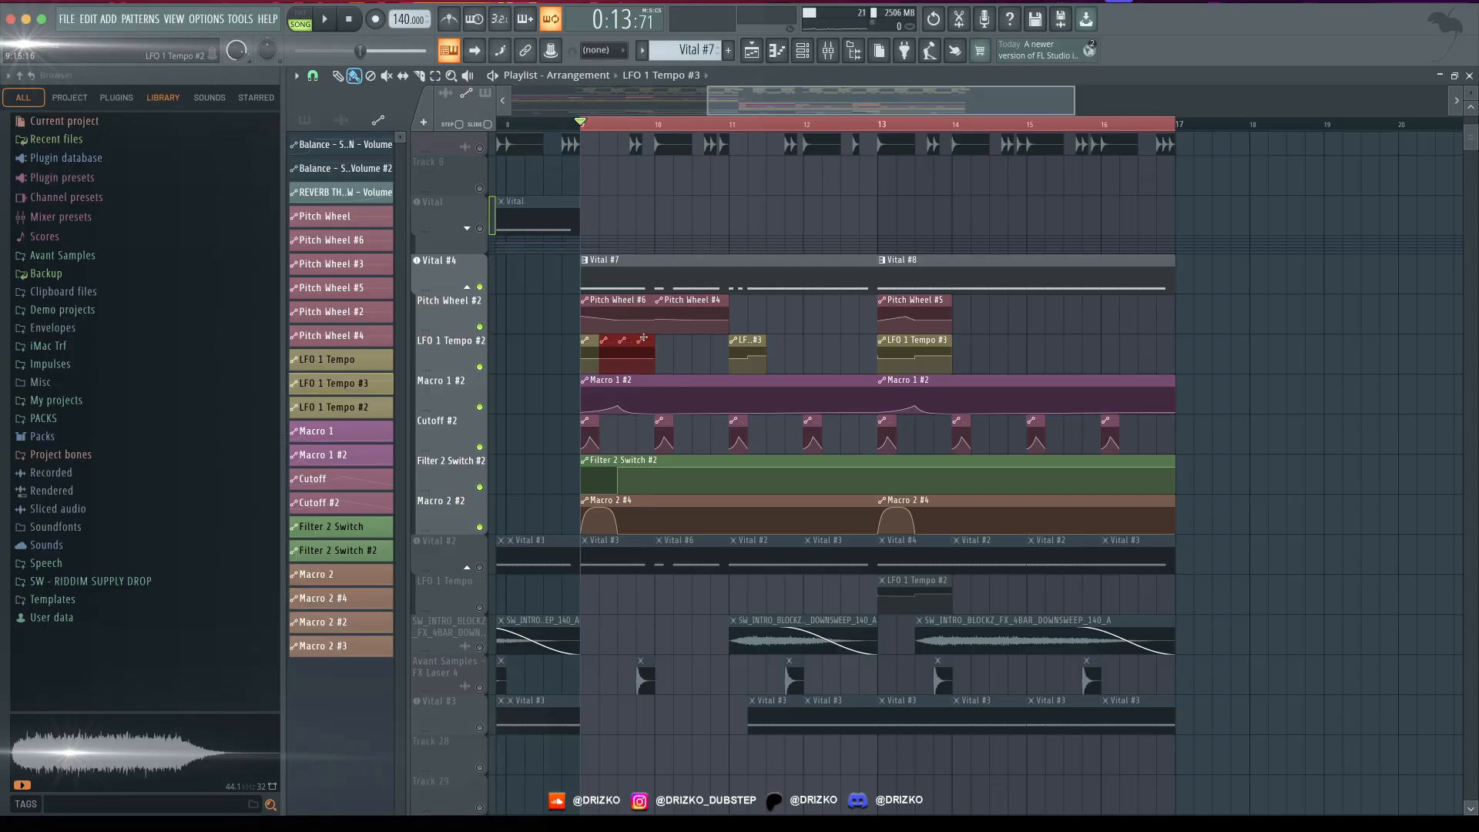
# - Play the soloed Vital #4 bass from bar 9 and open its synth to watch it during playback
pyautogui.press('space')
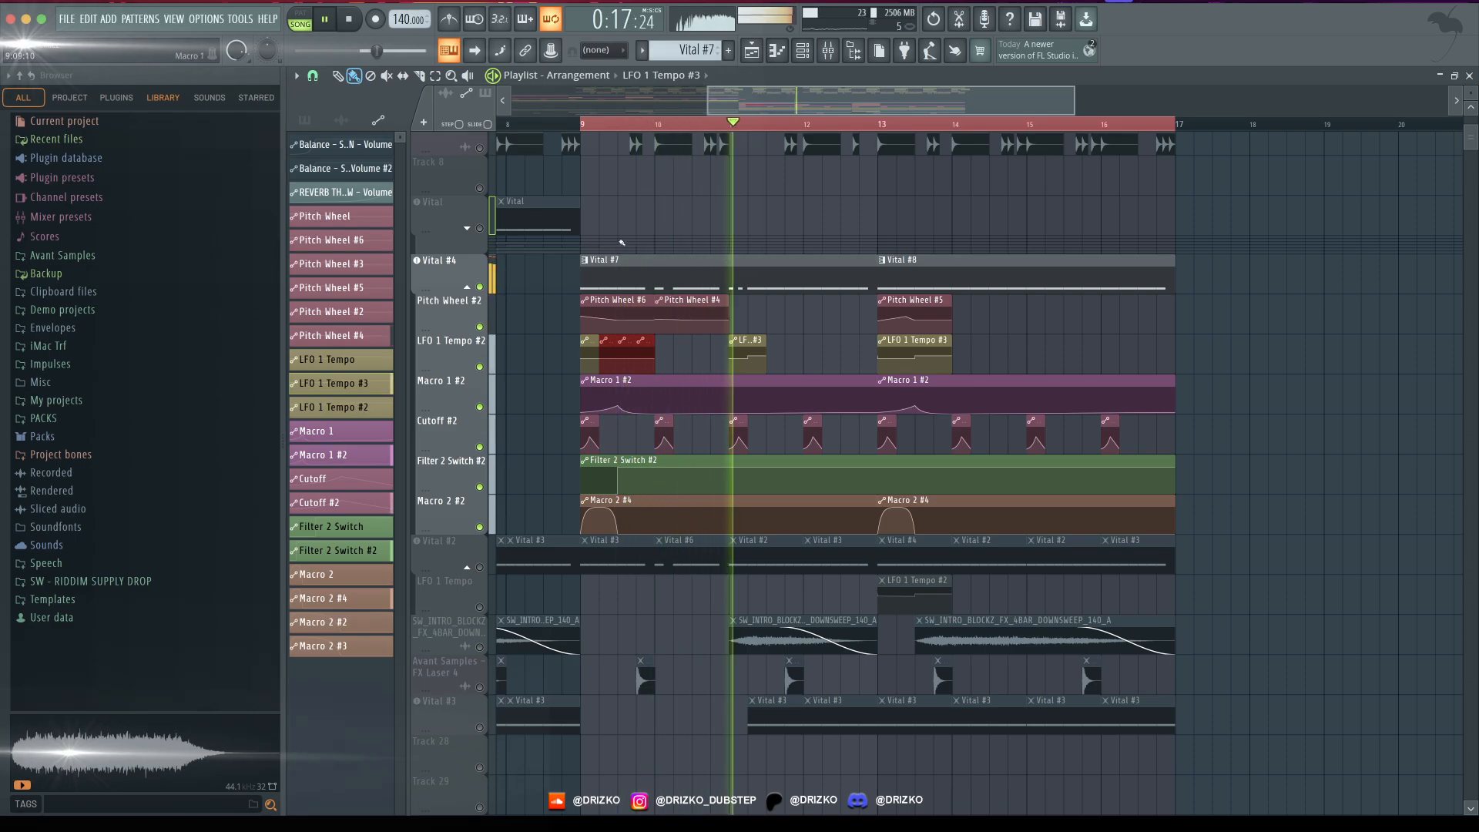
pyautogui.press('space')
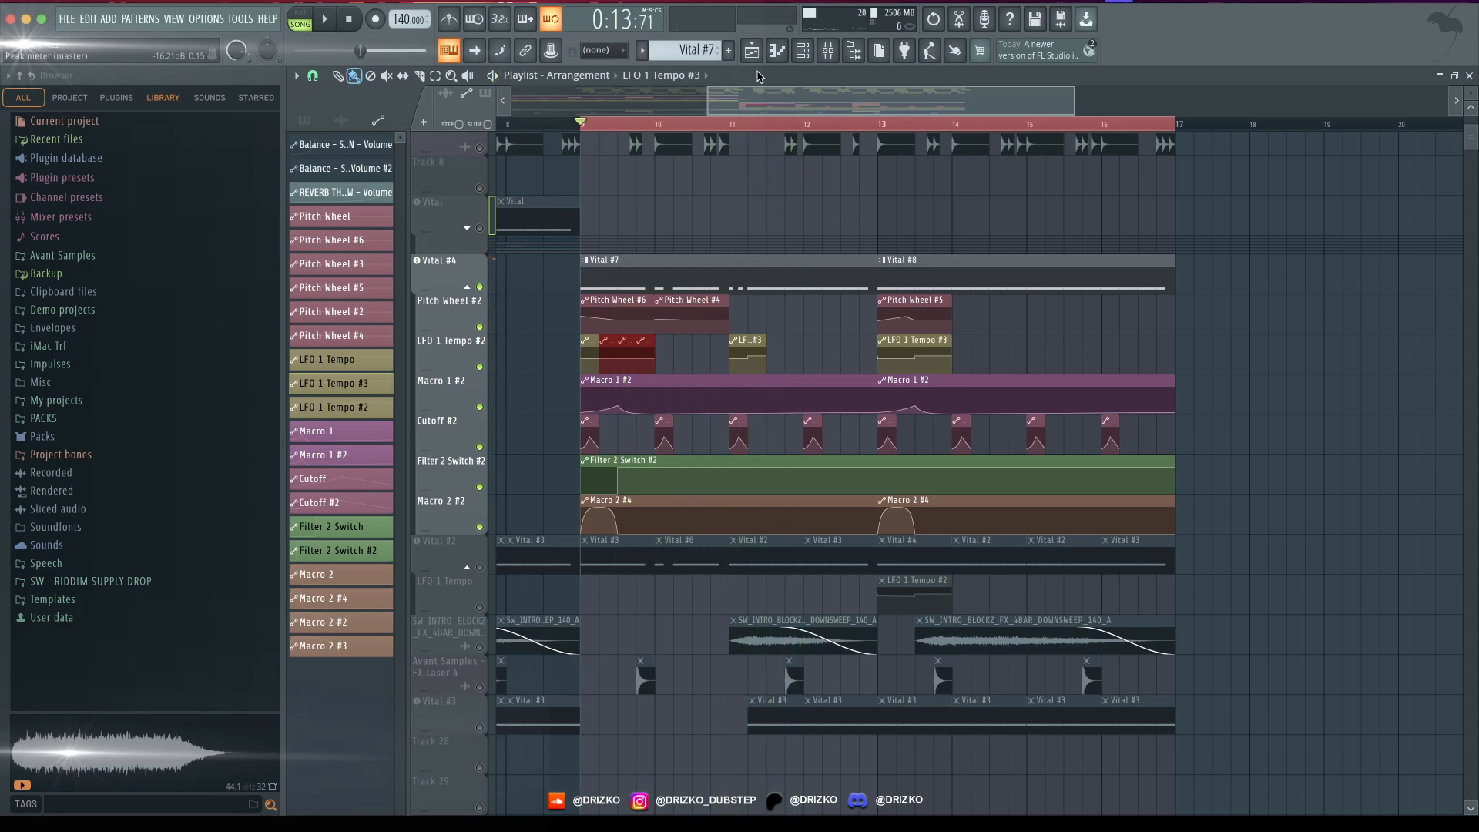
pyautogui.click(803, 55)
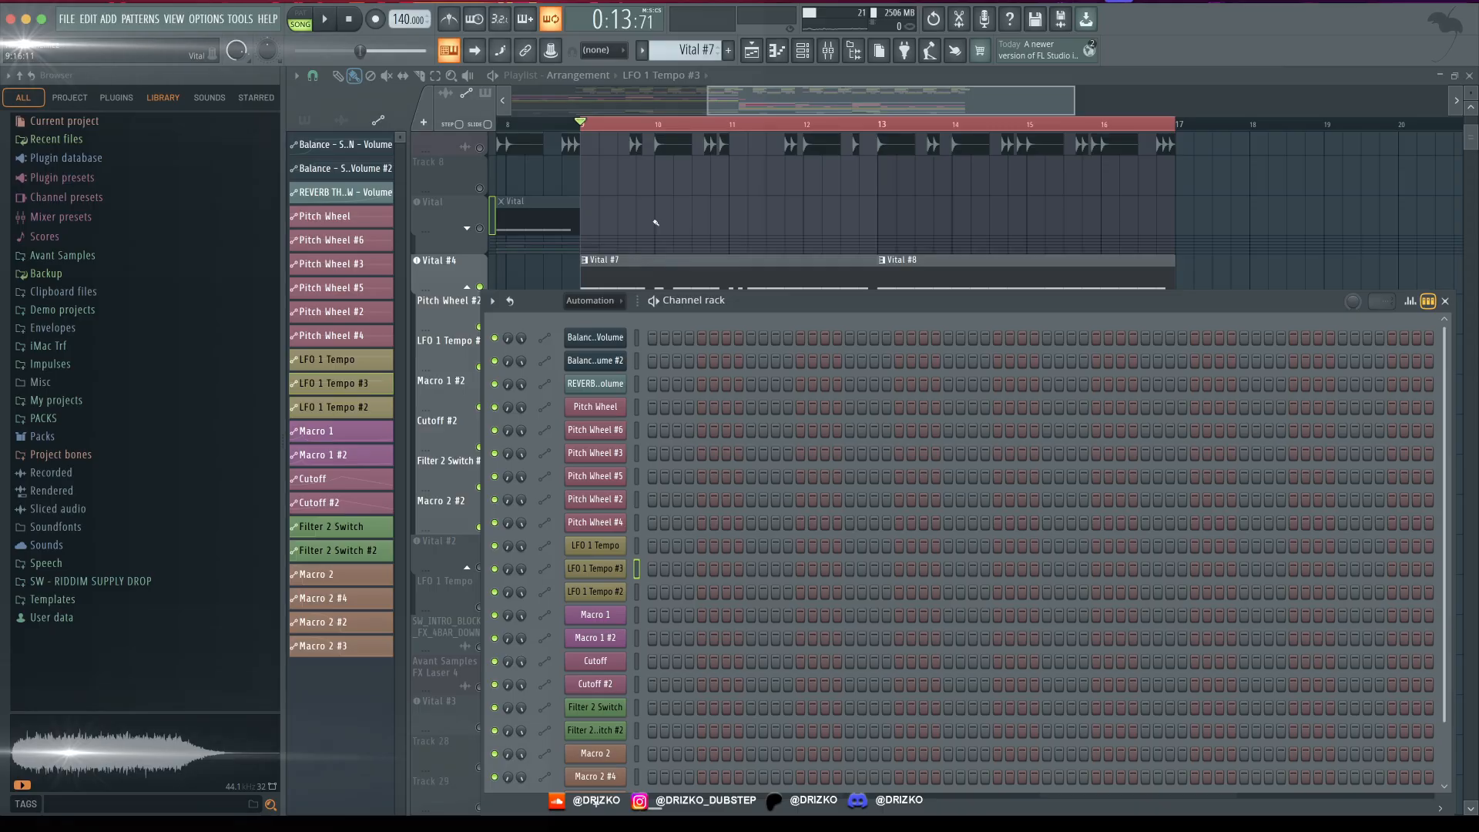
pyautogui.press('F6')
pyautogui.click(453, 266)
pyautogui.press('space')
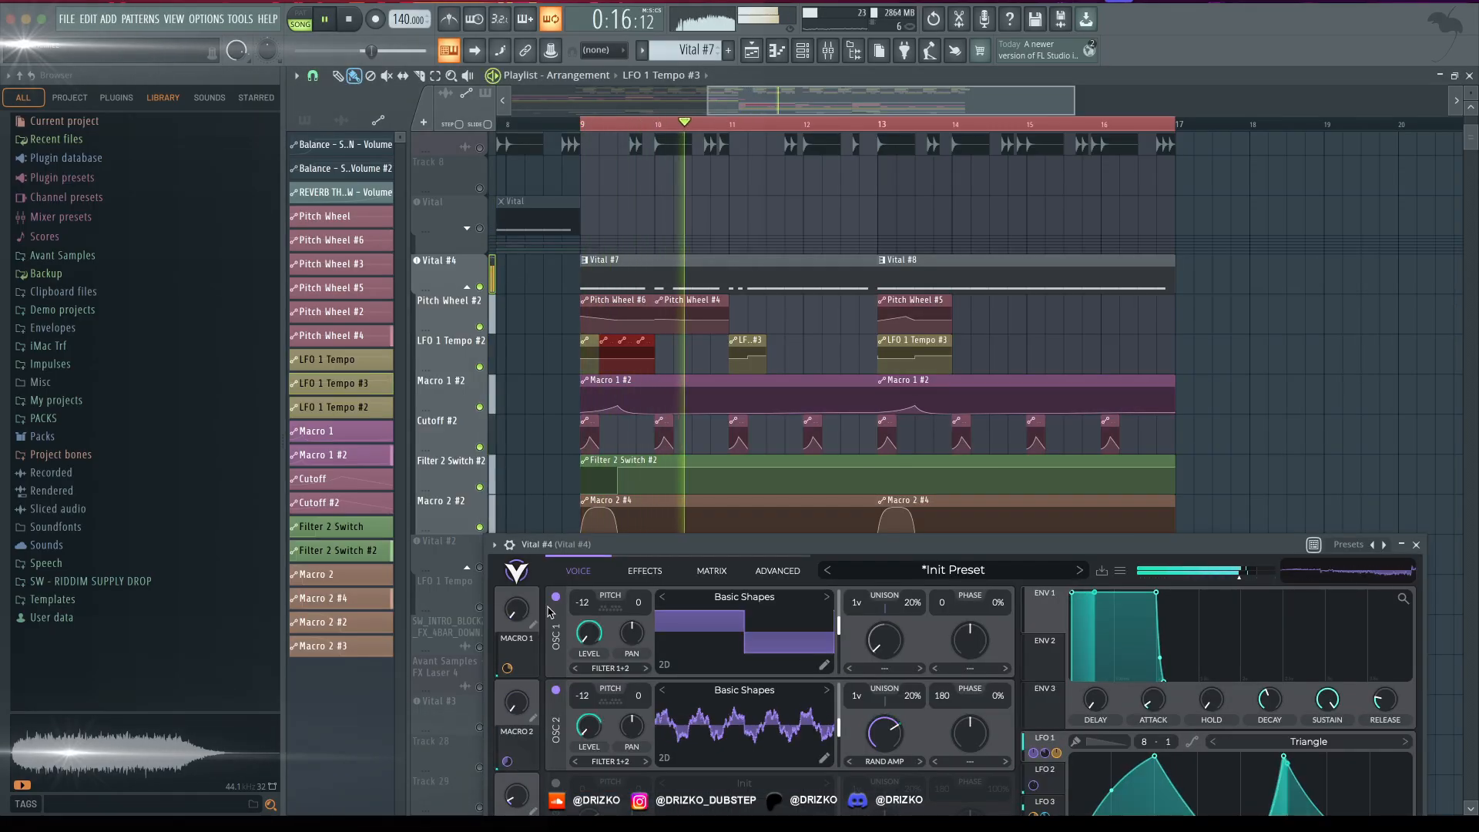
pyautogui.press('space')
# - Change Vital #4's Filter 1 to Comb: Low High Flange+ and raise its cutoff while the bass plays
pyautogui.rightClick(449, 391)
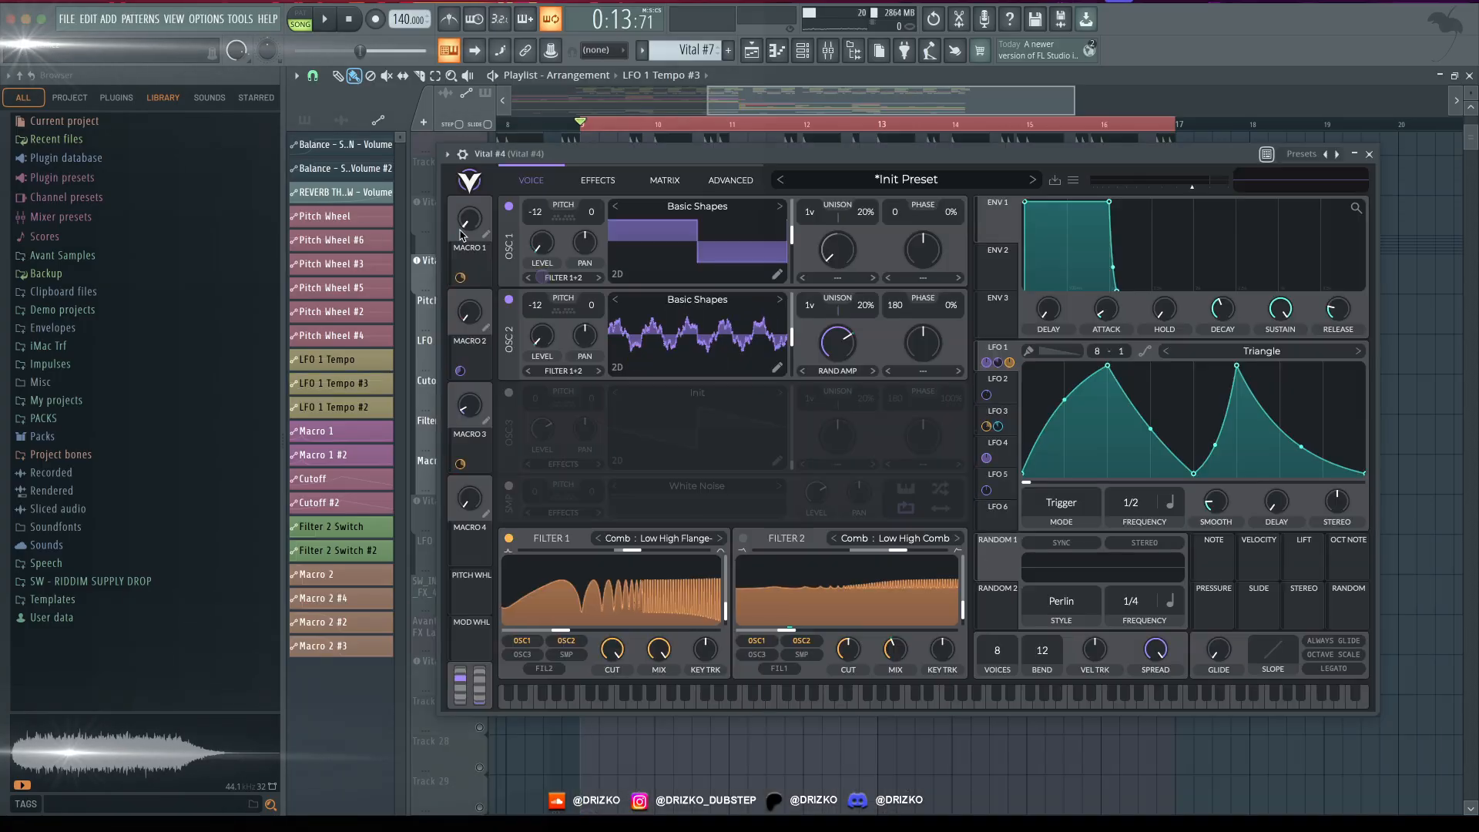
pyautogui.press('space')
pyautogui.moveTo(469, 220); pyautogui.dragTo(481, 85)
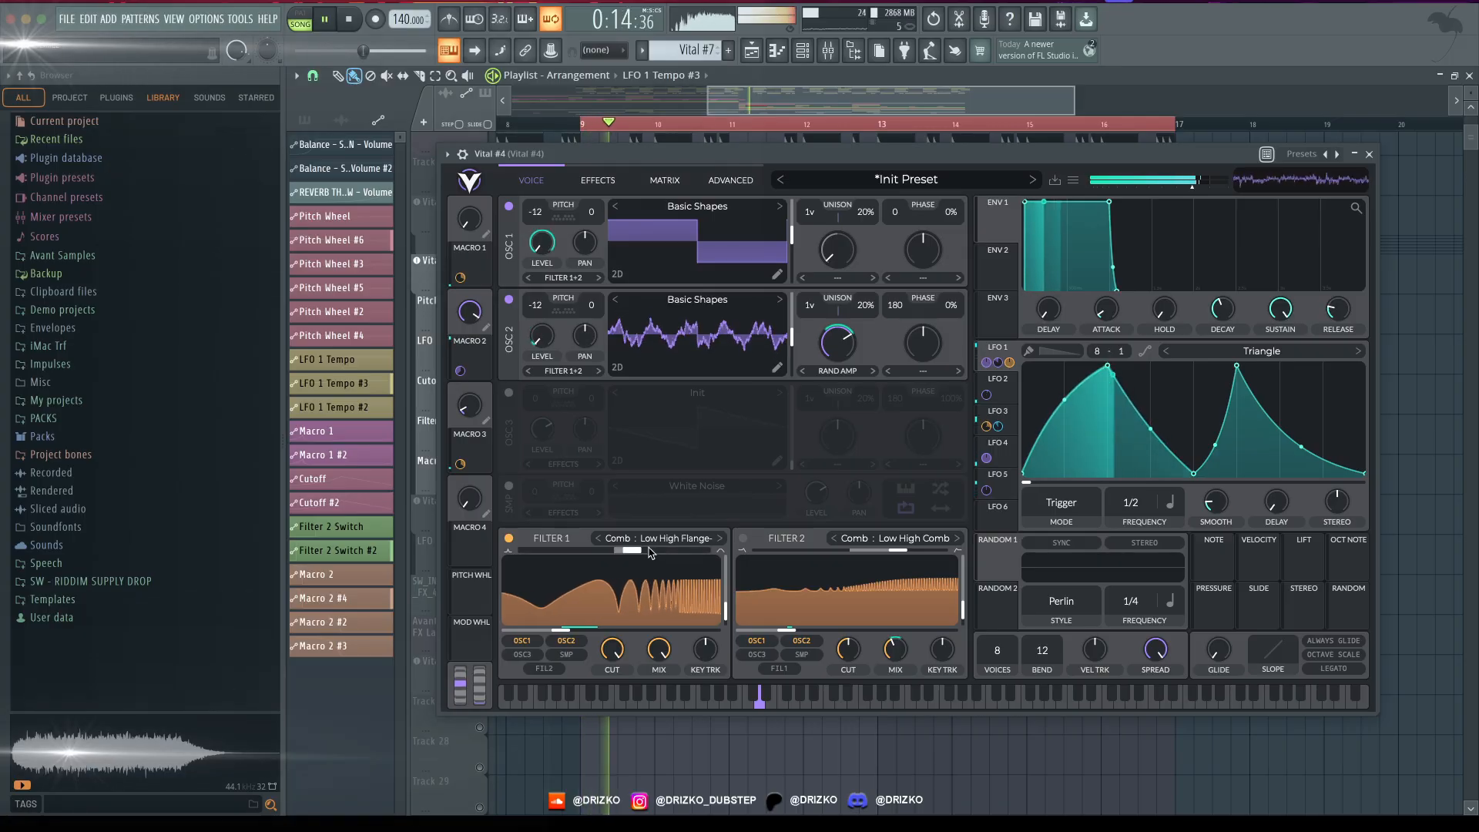
pyautogui.press('space')
pyautogui.click(688, 539)
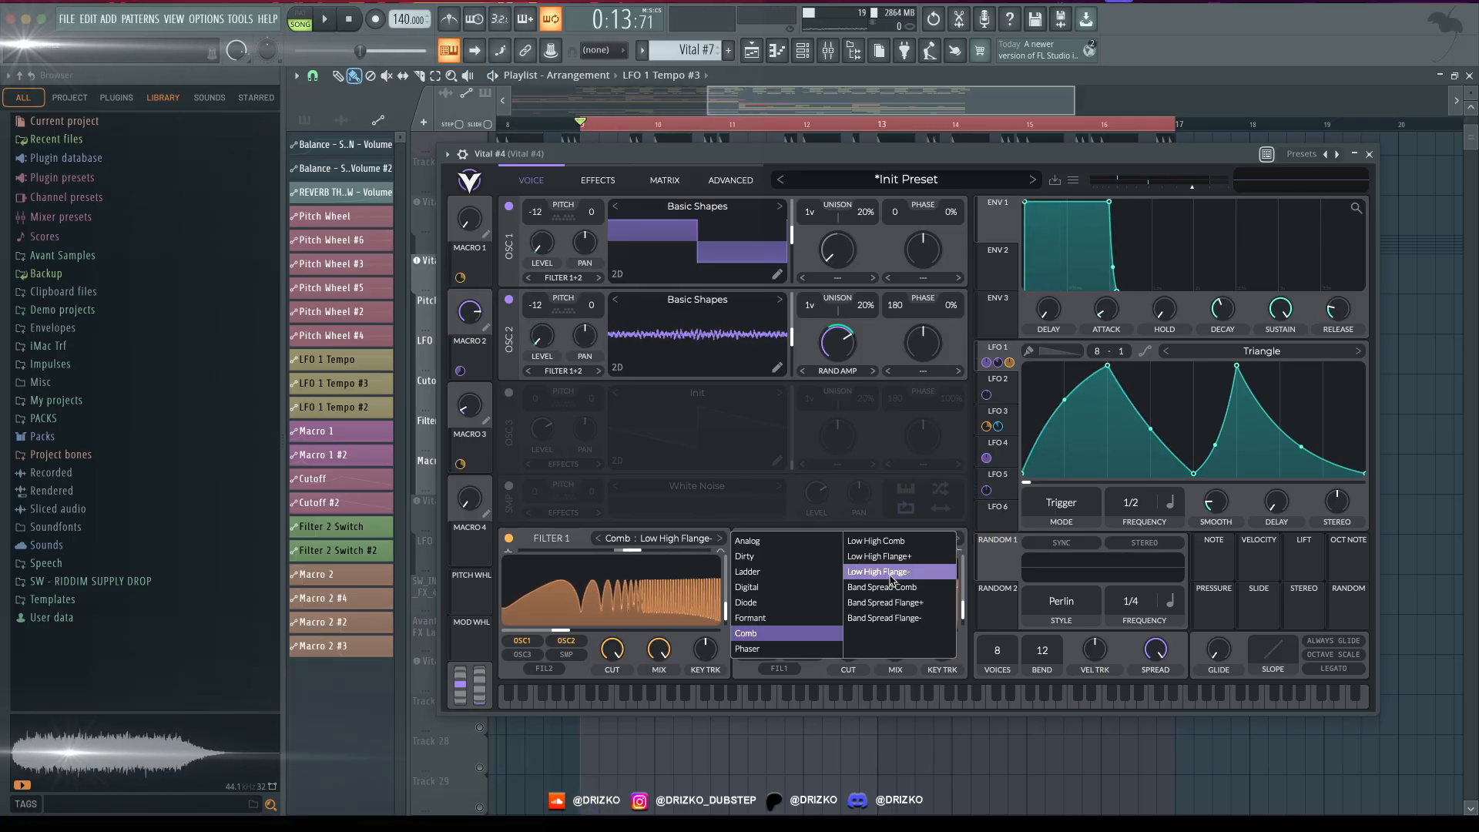
pyautogui.press('space')
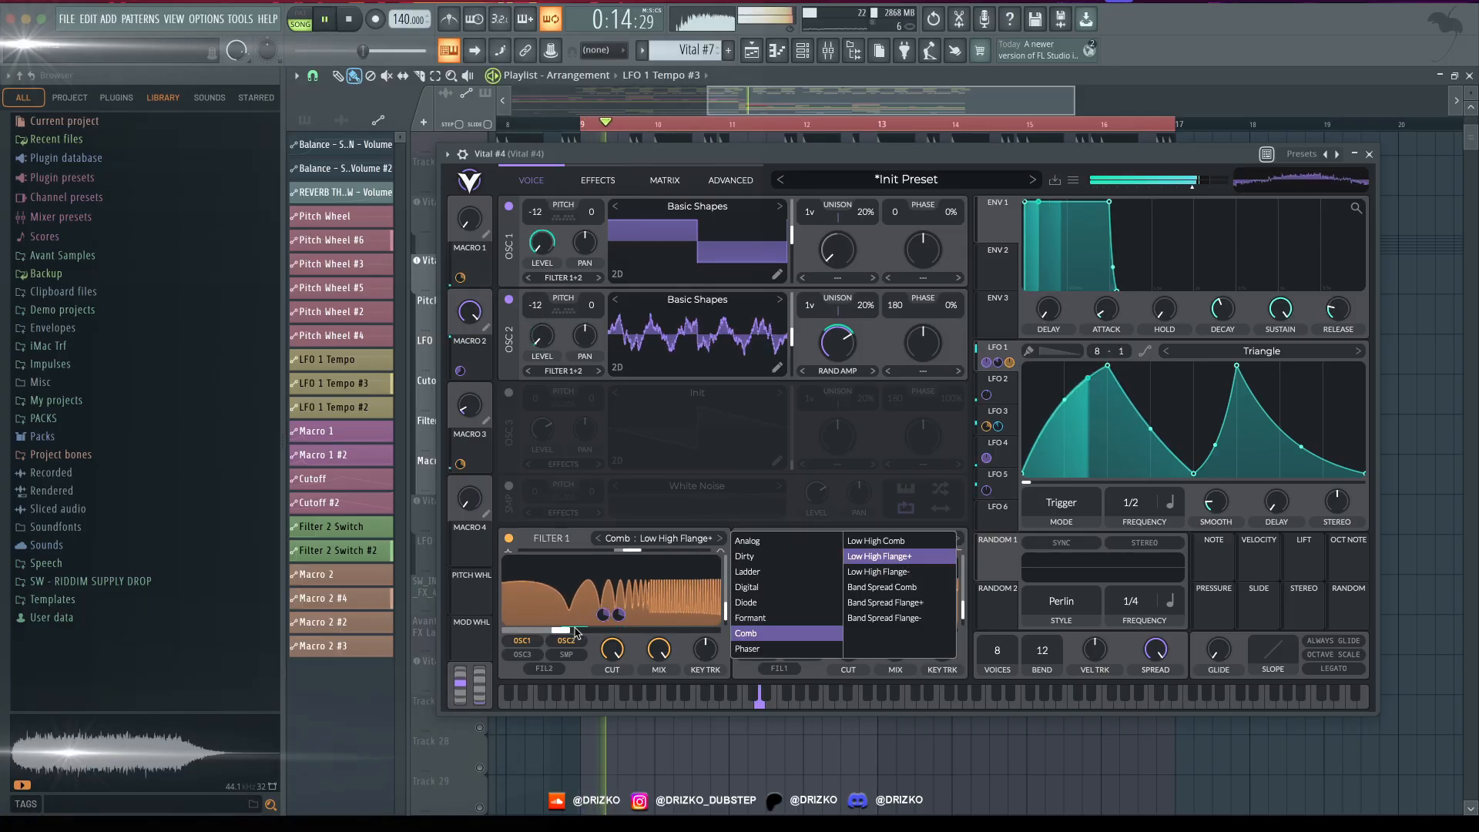
pyautogui.click(901, 558)
pyautogui.moveTo(597, 628)
pyautogui.mouseDown()
pyautogui.moveTo(647, 628)
pyautogui.moveTo(618, 630)
pyautogui.mouseUp()
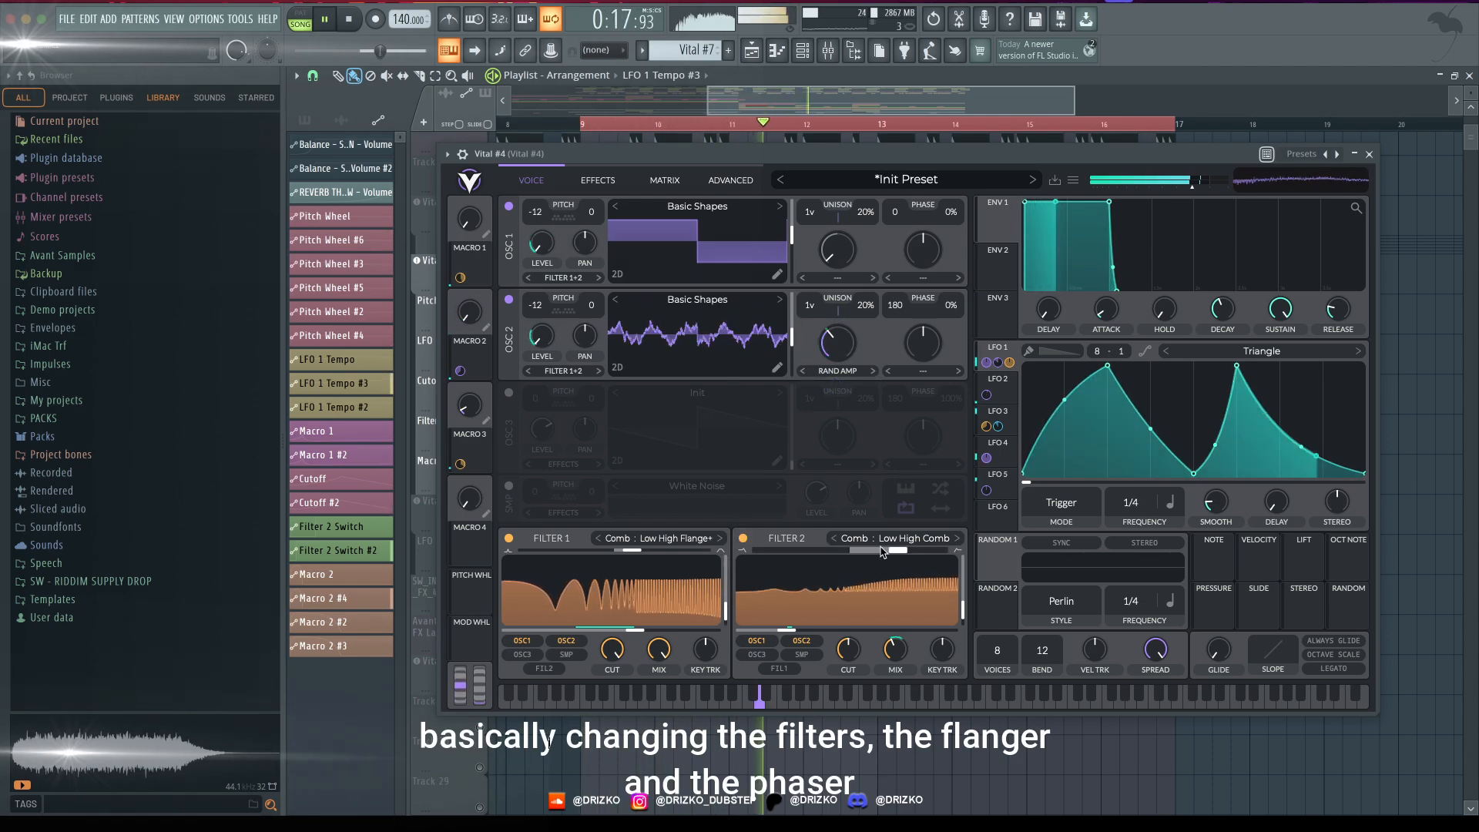
# - Adjust Filter 2's blend and the effects settings of Vital #4 while listening to the bass
pyautogui.press('space')
pyautogui.press('space')
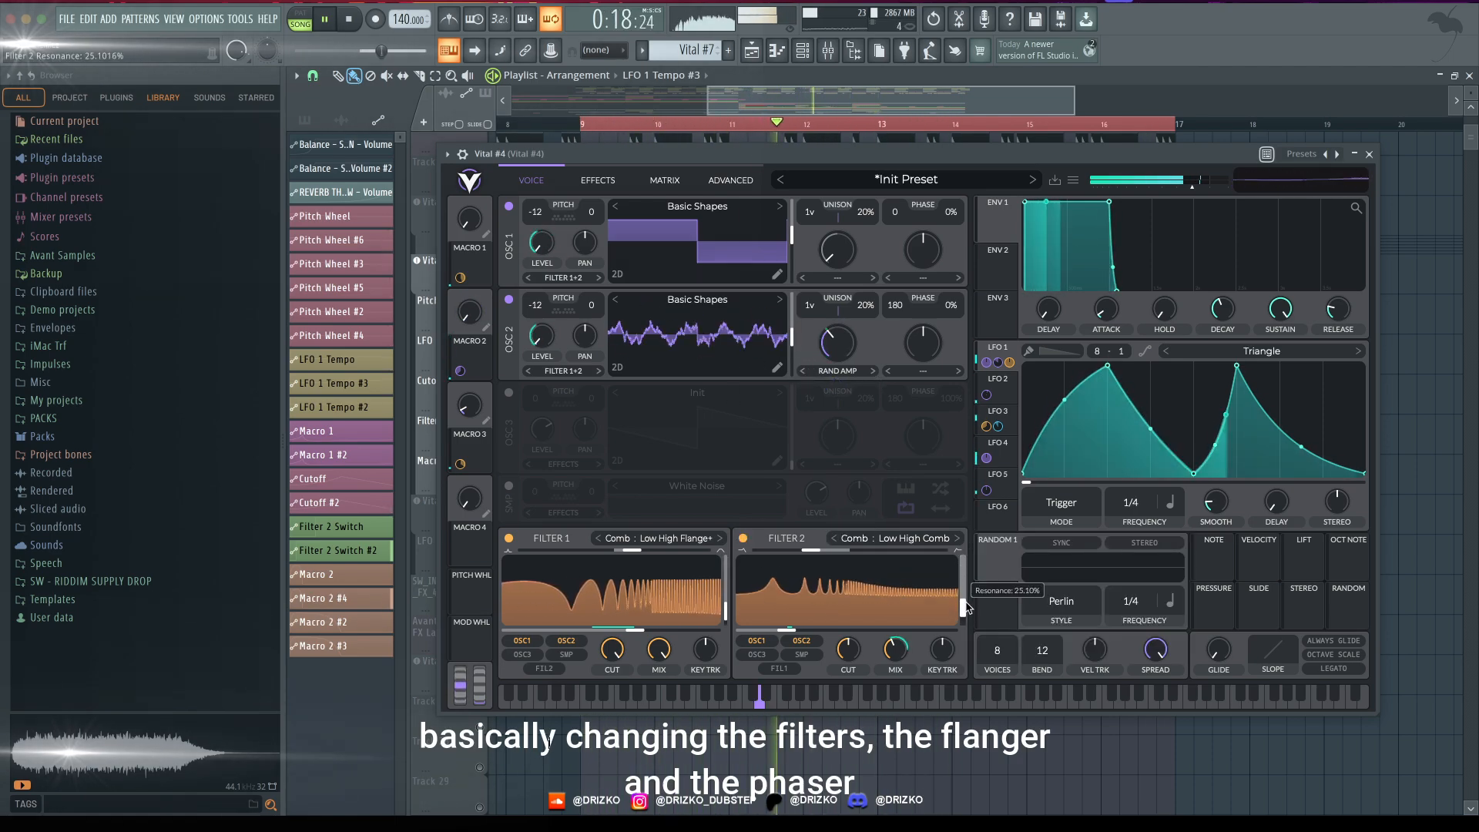
pyautogui.press('space')
pyautogui.click(598, 181)
pyautogui.moveTo(623, 154); pyautogui.dragTo(567, 153)
pyautogui.press('space')
pyautogui.moveTo(826, 517); pyautogui.dragTo(821, 529)
pyautogui.moveTo(821, 537); pyautogui.dragTo(879, 508)
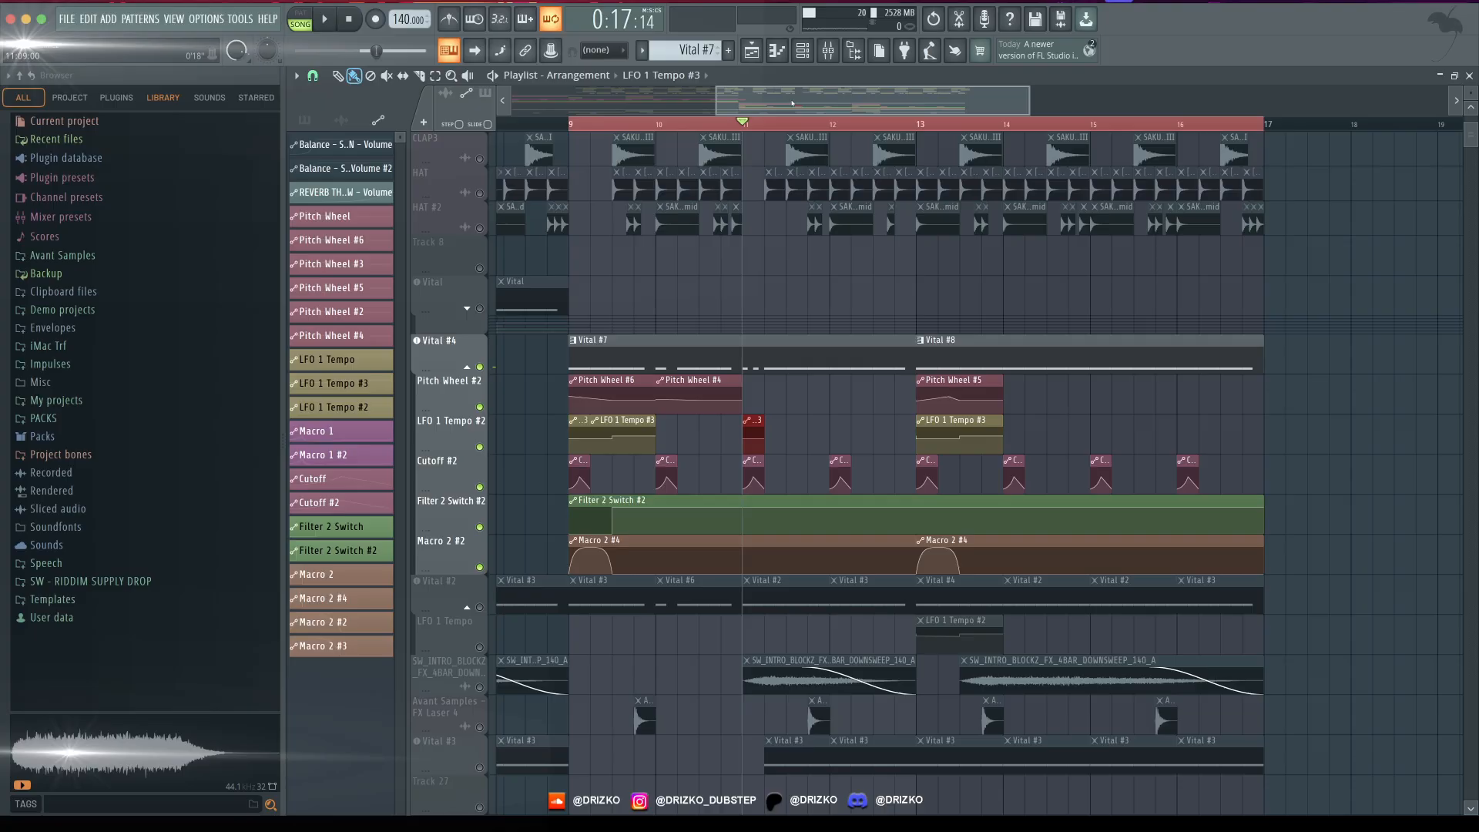
# - Repeat the LFO 1 Tempo #3 clip from bar 11 into bar 12 on the LFO 1 Tempo #2 track, checking playback
pyautogui.scroll(-4, 792, 103)
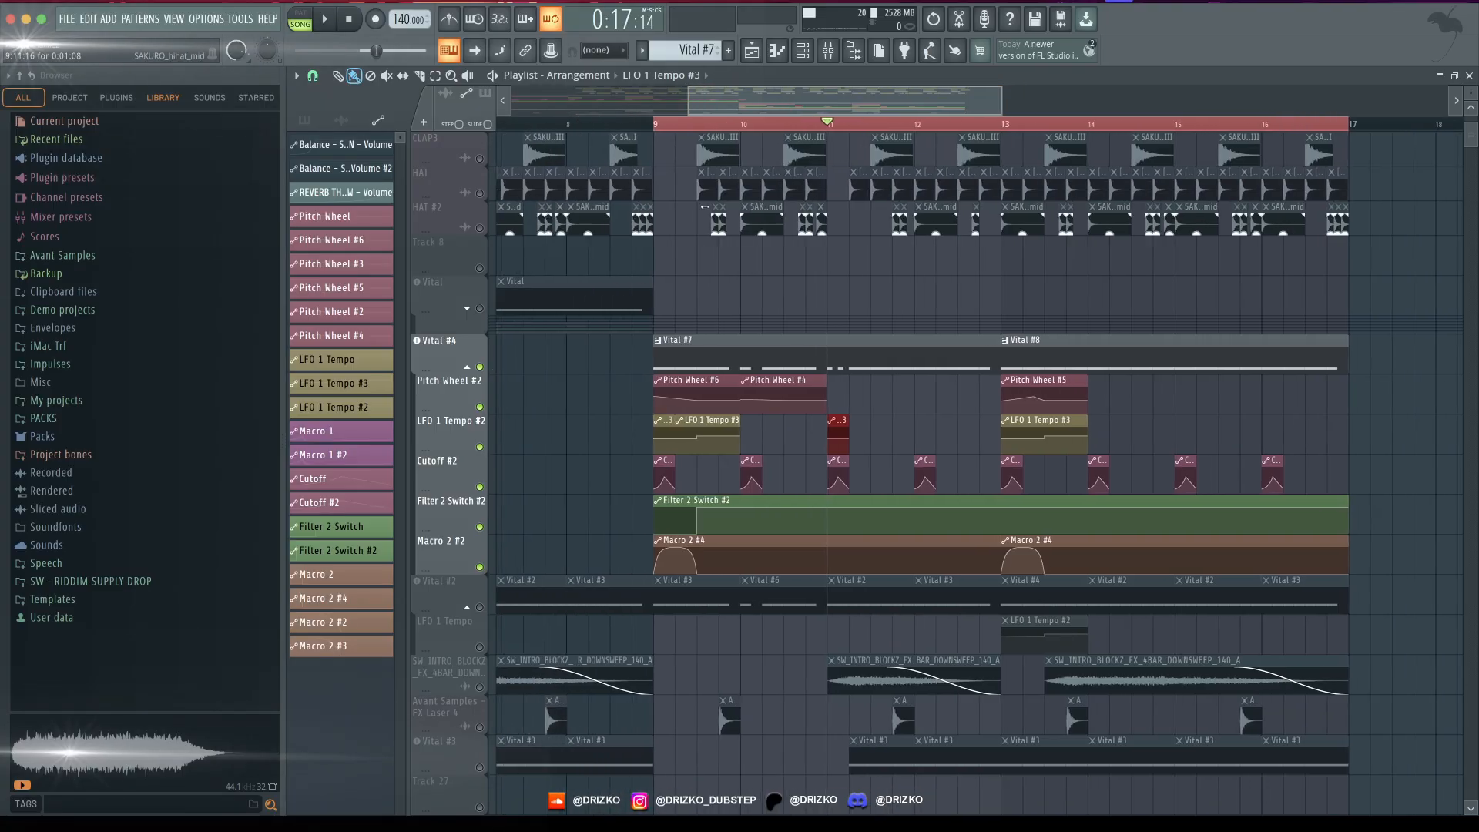
pyautogui.scroll(4, 784, 472)
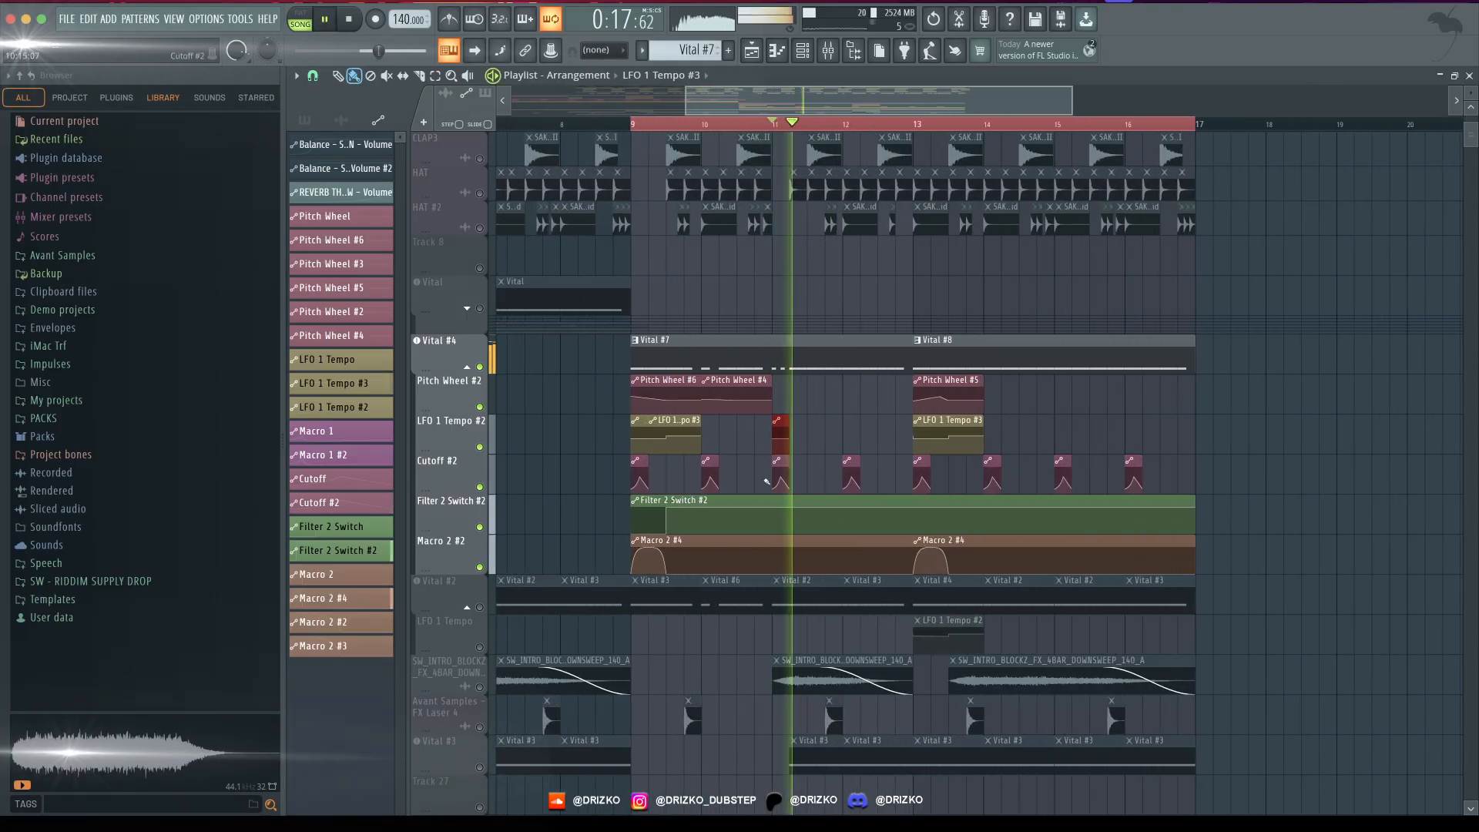
pyautogui.moveTo(778, 420); pyautogui.dragTo(801, 420)
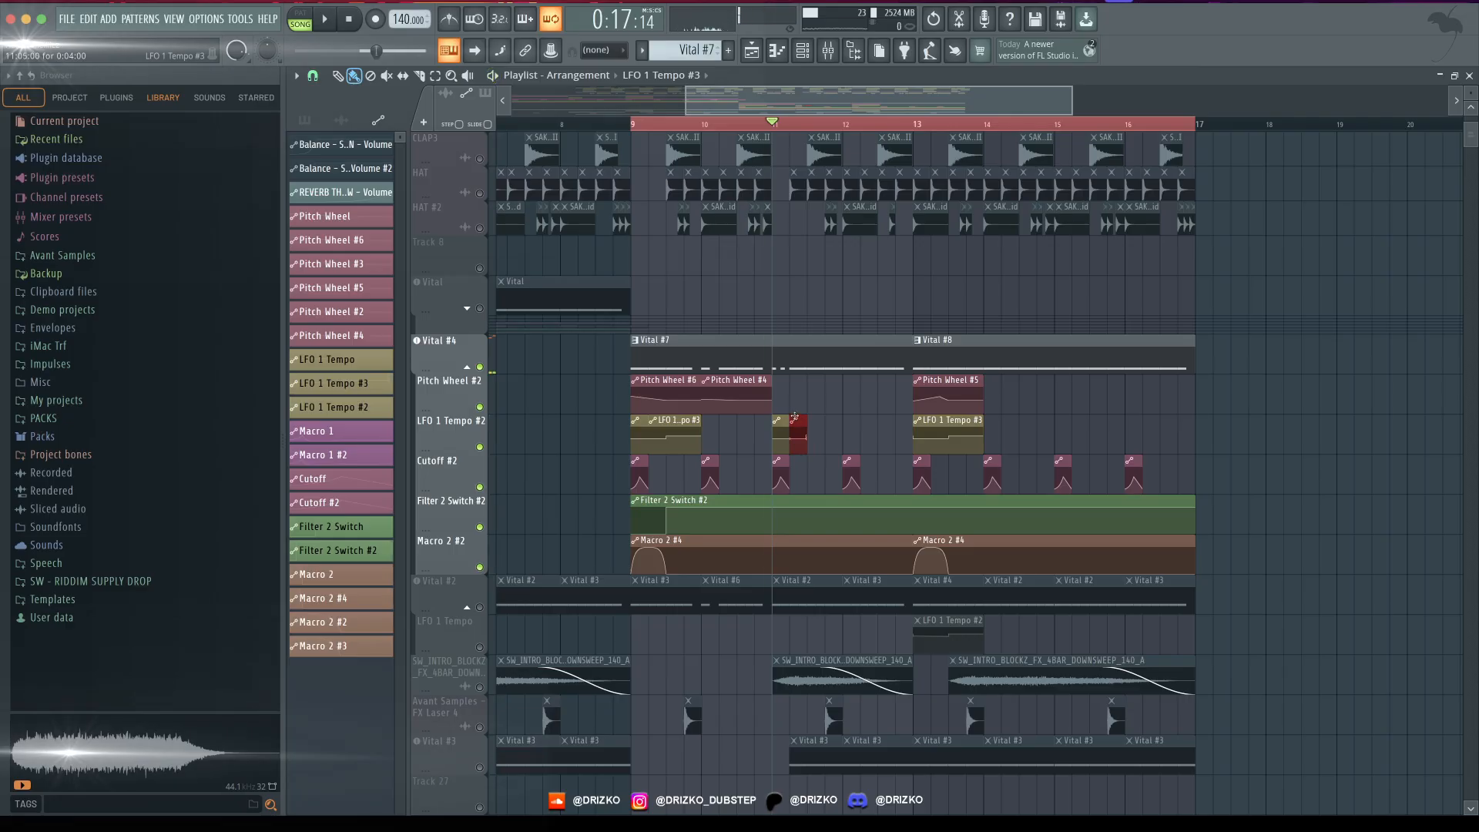
pyautogui.press('space')
pyautogui.press('space')
pyautogui.press('space')
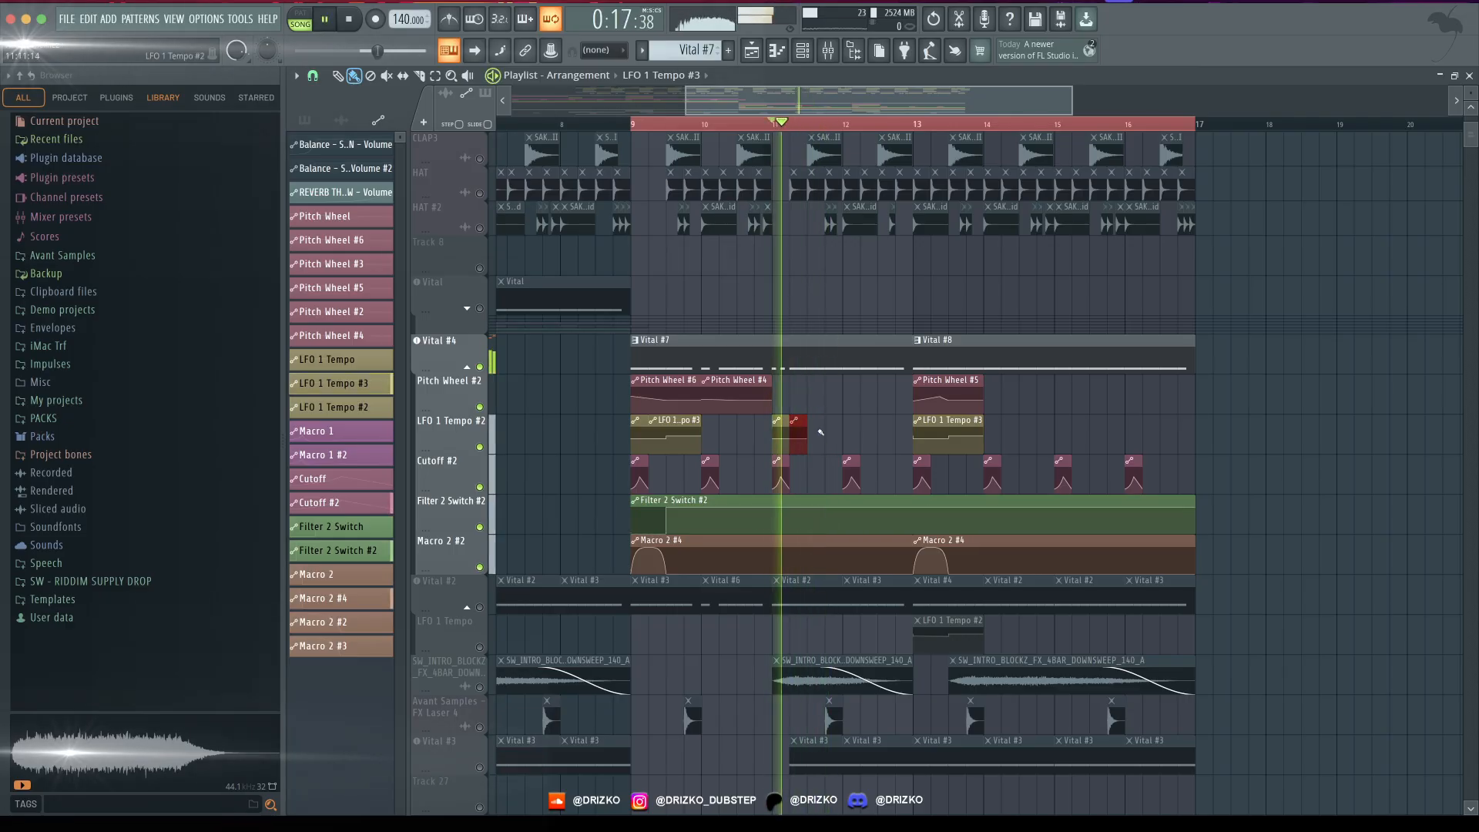
# - Play the bass from bar 11 several times to audition the repeated LFO tempo automation, and clear the clip selection
pyautogui.press('space')
pyautogui.hotkey('ctrl', 'b')
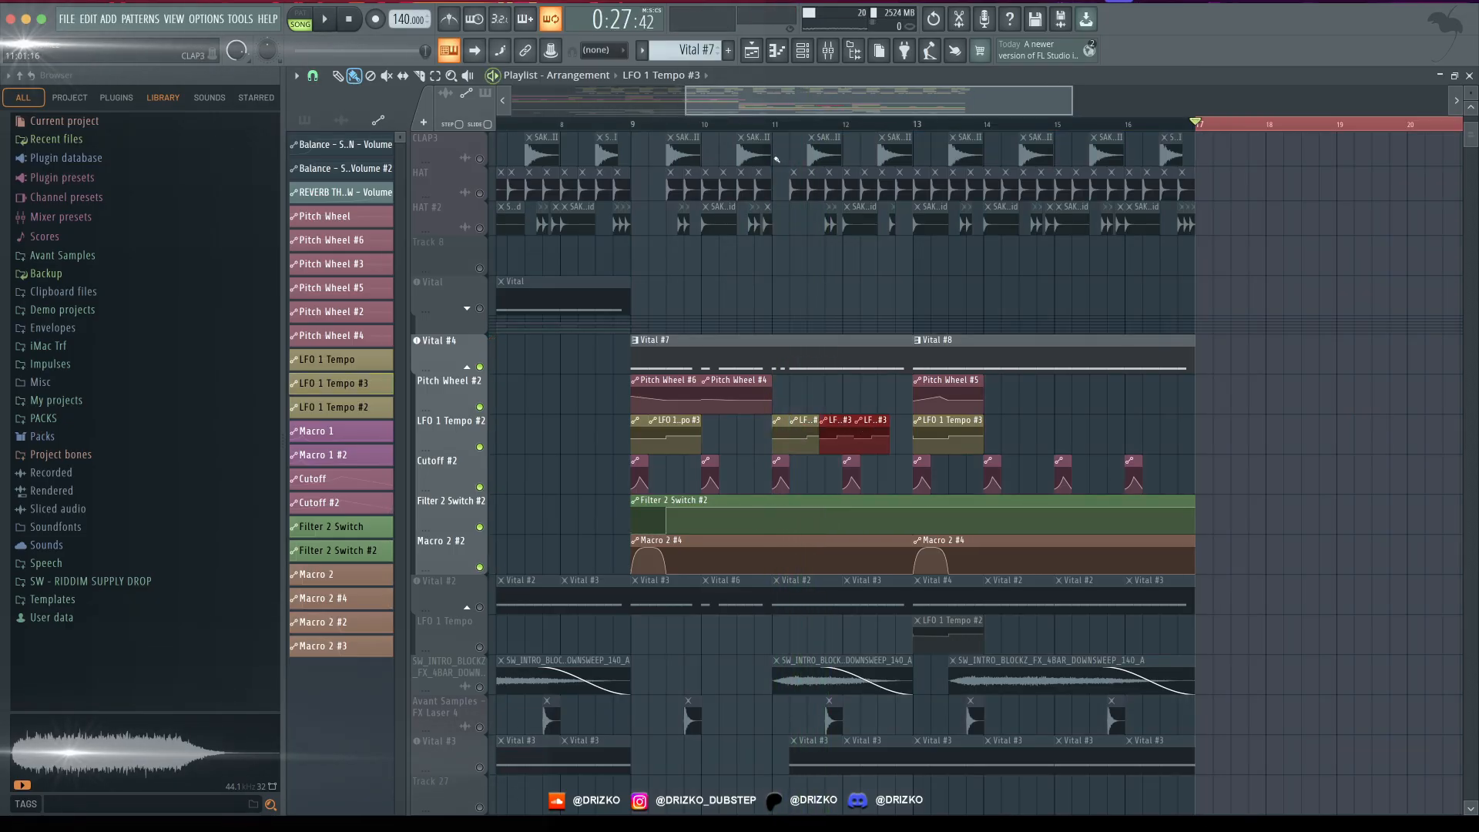
pyautogui.click(773, 124)
pyautogui.press('space')
pyautogui.scroll(5, 832, 416)
pyautogui.press('space')
pyautogui.press('space')
pyautogui.rightClick(858, 432)
pyautogui.press('space')
pyautogui.click(811, 426)
pyautogui.press('space')
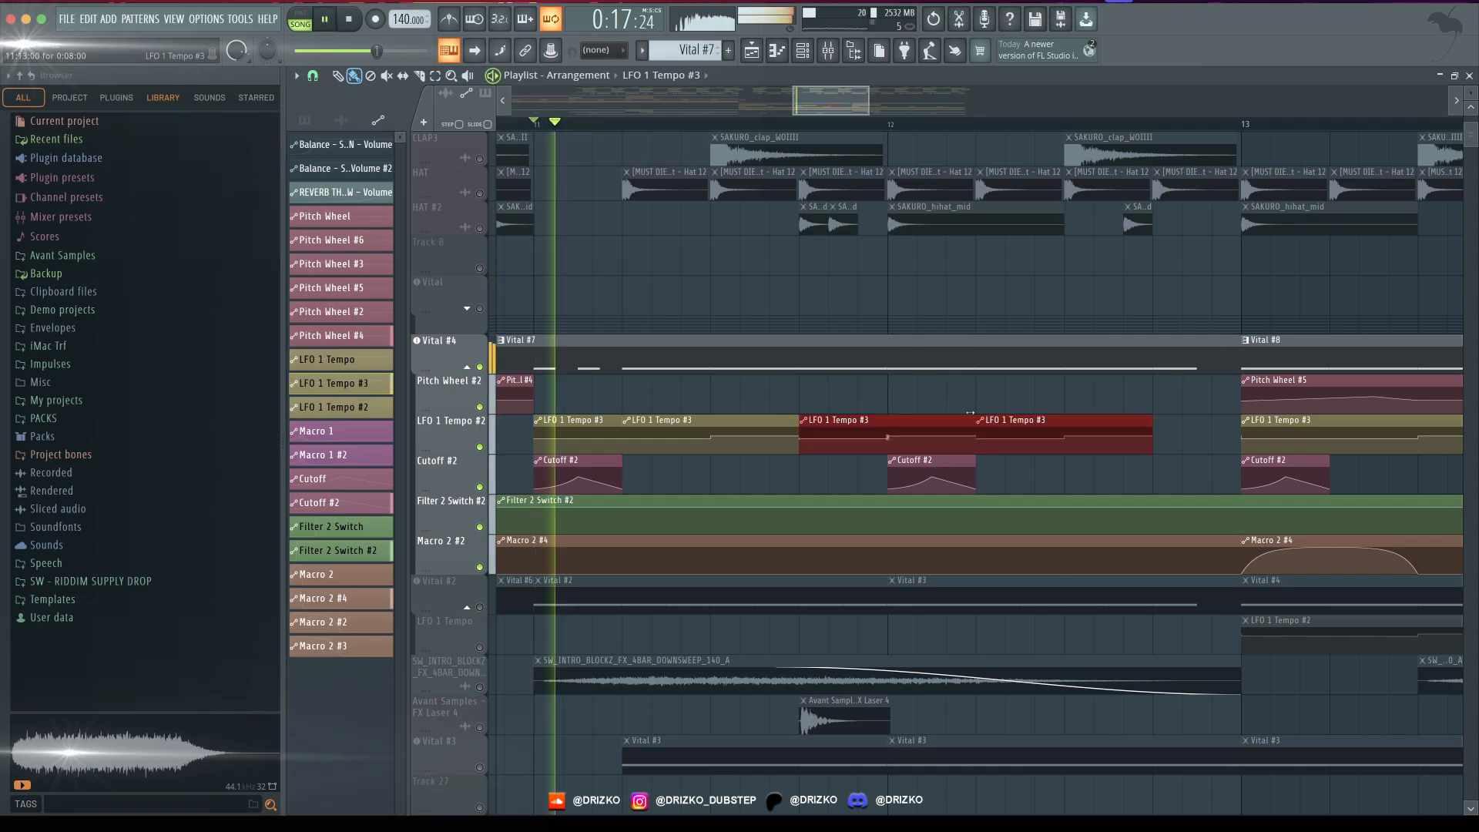
pyautogui.hotkey('ctrl', 'd')
pyautogui.press('space')
pyautogui.press('space')
pyautogui.press('space')
# - Create another pitch wheel automation clip for Vital #4 at bar 11 on the Pitch Wheel #2 track
pyautogui.scroll(-5, 1043, 385)
pyautogui.click(670, 390)
pyautogui.click(704, 392)
pyautogui.click(703, 380)
pyautogui.click(743, 478)
pyautogui.scroll(3, 685, 399)
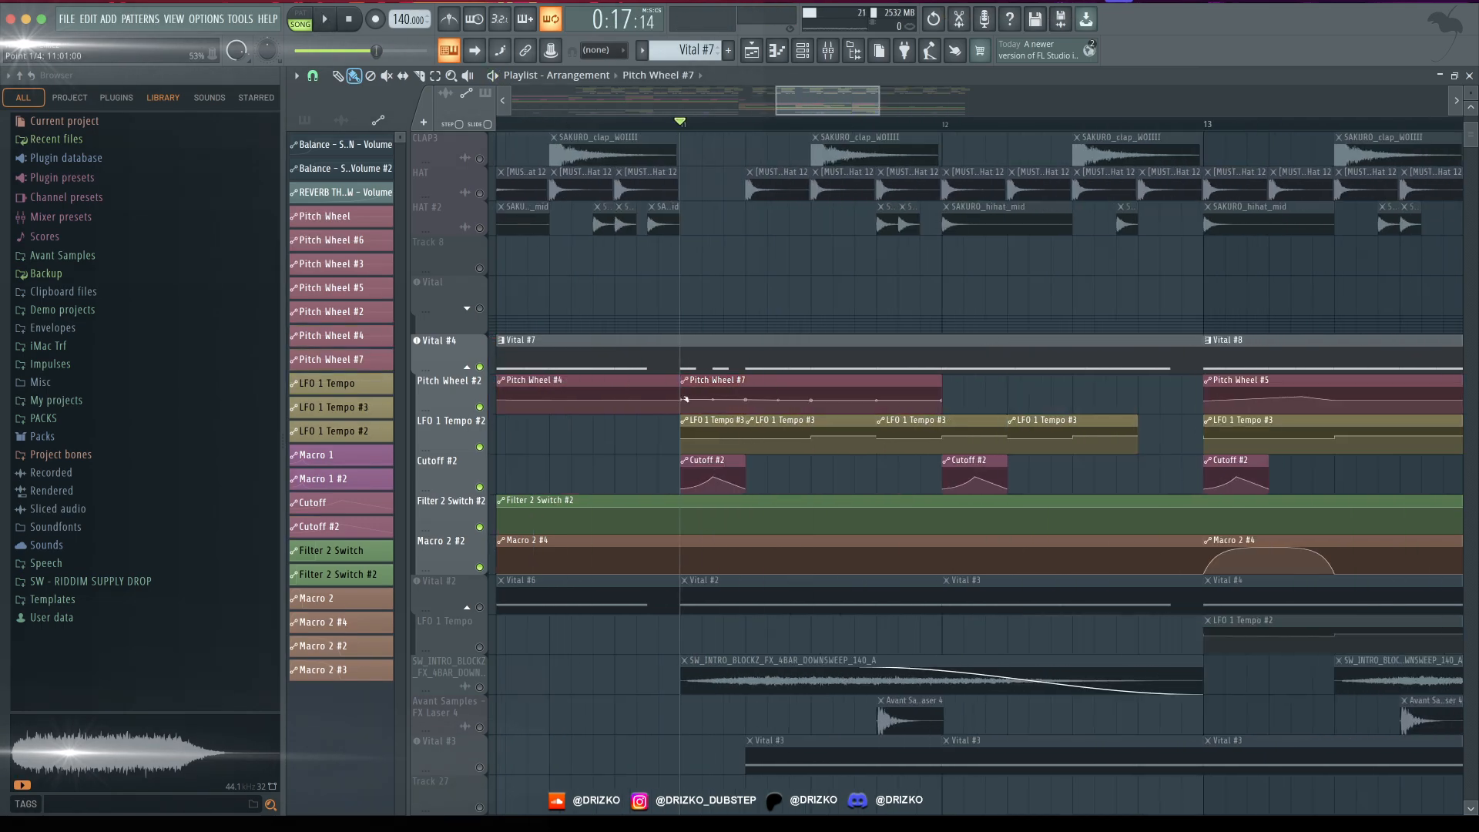
# - Fit the Pitch Wheel #7 clip to beats 2 and 3 of bar 11, enlarge its track and add a pitch peak
pyautogui.moveTo(693, 380); pyautogui.dragTo(714, 381)
pyautogui.moveTo(703, 394); pyautogui.dragTo(767, 381)
pyautogui.rightClick(876, 400)
pyautogui.moveTo(451, 414); pyautogui.dragTo(451, 584)
pyautogui.rightClick(787, 476)
# - Change the playlist's snap resolution, raise the pitch peak in the Pitch Wheel #7 clip and play the bend
pyautogui.click(312, 76)
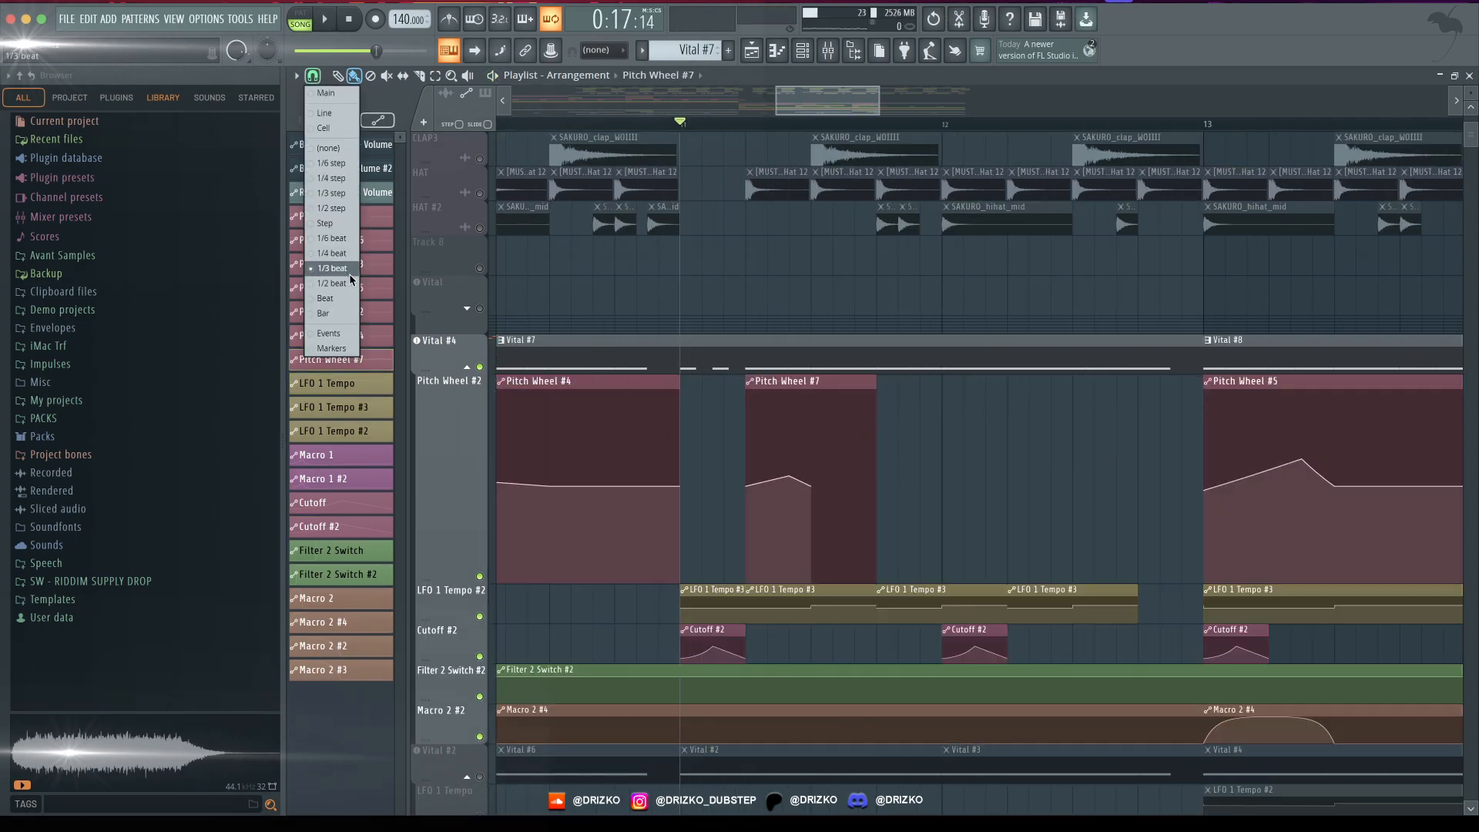
pyautogui.click(350, 281)
pyautogui.press('space')
pyautogui.moveTo(788, 476)
pyautogui.mouseDown()
pyautogui.moveTo(776, 452)
pyautogui.moveTo(789, 465)
pyautogui.mouseUp()
pyautogui.press('space')
pyautogui.press('space')
pyautogui.press('space')
# - Duplicate the shaped pitch wheel clip along the beats after bar 11 and play the repeated bends
pyautogui.hotkey('ctrl', 'b')
pyautogui.hotkey('ctrl', 'b')
pyautogui.hotkey('ctrl', 'b')
pyautogui.moveTo(875, 431)
pyautogui.mouseDown()
pyautogui.moveTo(810, 432)
pyautogui.moveTo(999, 431)
pyautogui.moveTo(982, 444)
pyautogui.moveTo(1056, 433)
pyautogui.mouseUp()
pyautogui.press('space')
# - Add a Pitch Wheel #8 automation clip with a sharp early peak for the following bars and audition it
pyautogui.press('space')
pyautogui.press('space')
pyautogui.press('space')
pyautogui.scroll(-2, 857, 511)
pyautogui.hscroll(4, 858, 511)
pyautogui.press('space')
pyautogui.click(979, 381)
pyautogui.click(1026, 545)
pyautogui.press('space')
pyautogui.press('space')
# - Repeat the LFO 1 Tempo #3 clip across bars 14 to 16 and the Pitch Wheel #8 clip on beats 2 and 4 of bars 14 and 15
pyautogui.click(1143, 433)
pyautogui.scroll(-2, 1142, 433)
pyautogui.hotkey('ctrl', 'b')
pyautogui.hscroll(4, 1162, 476)
pyautogui.hotkey('ctrl', 'b')
pyautogui.rightClick(1245, 524)
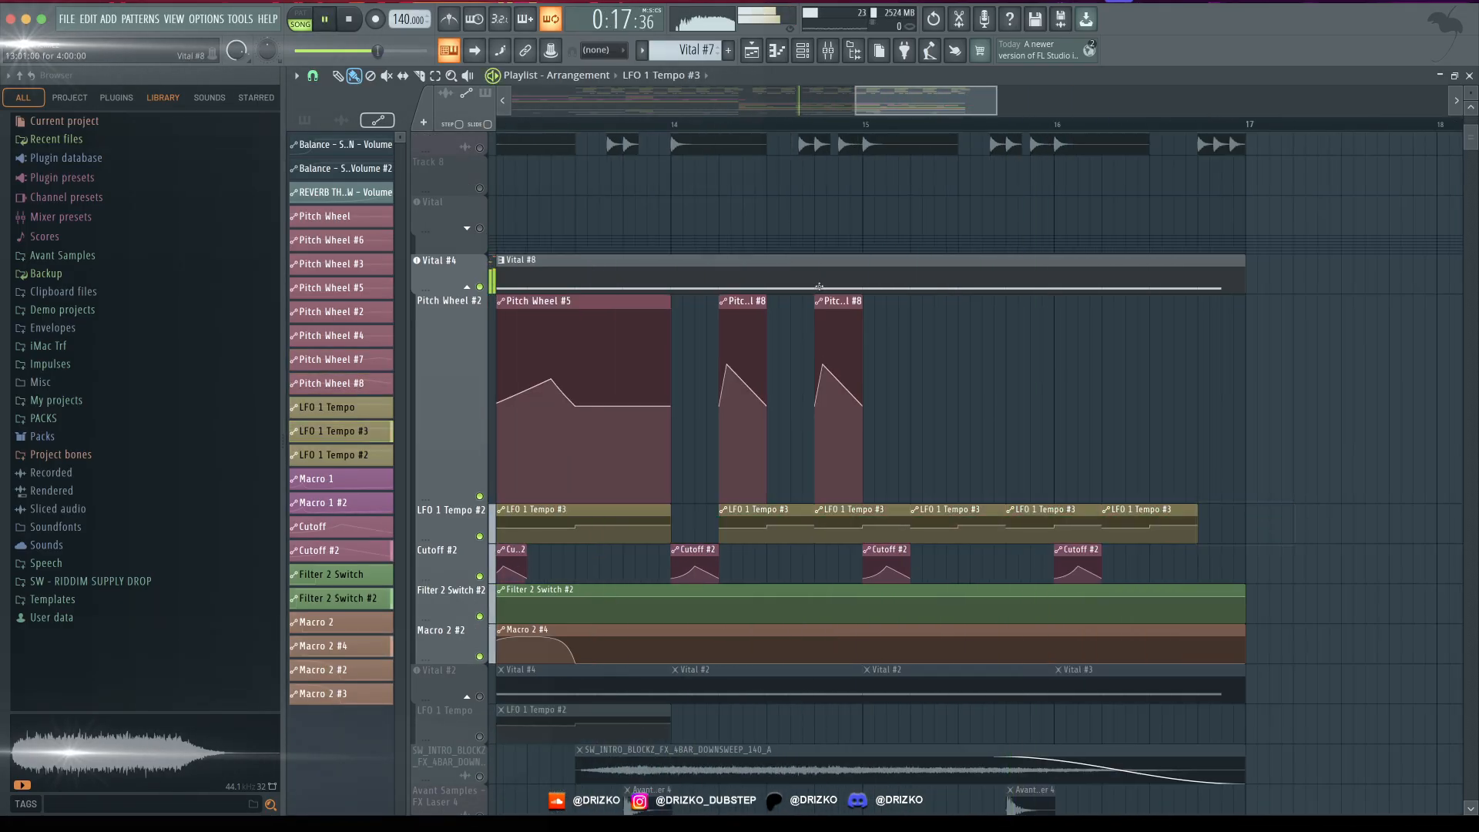
pyautogui.click(914, 355)
pyautogui.click(1009, 376)
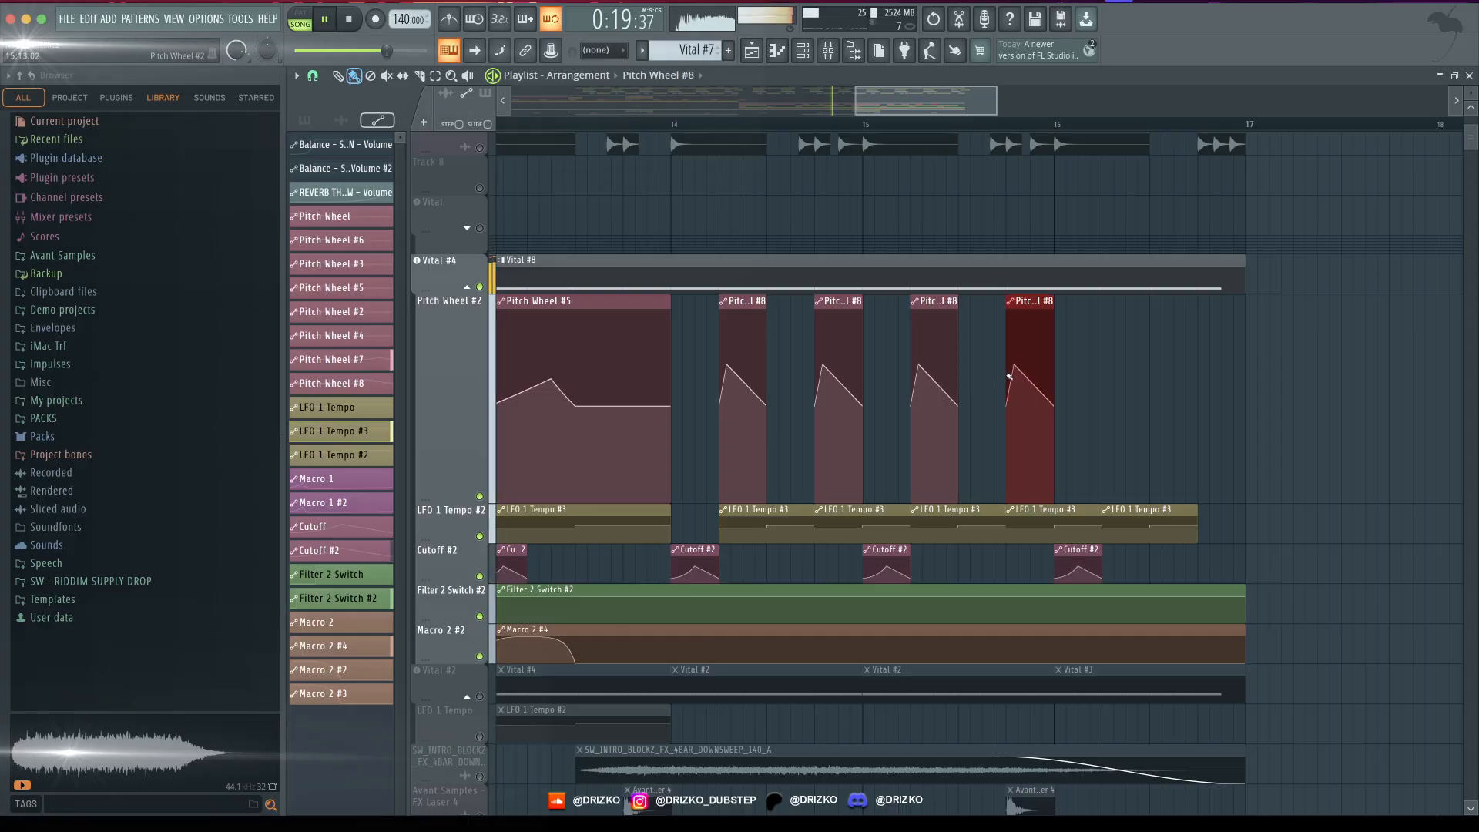
# - Add Pitch Wheel #8 clips on beats 2 and 4 of bar 16 and play the result
pyautogui.click(1116, 427)
pyautogui.click(1206, 455)
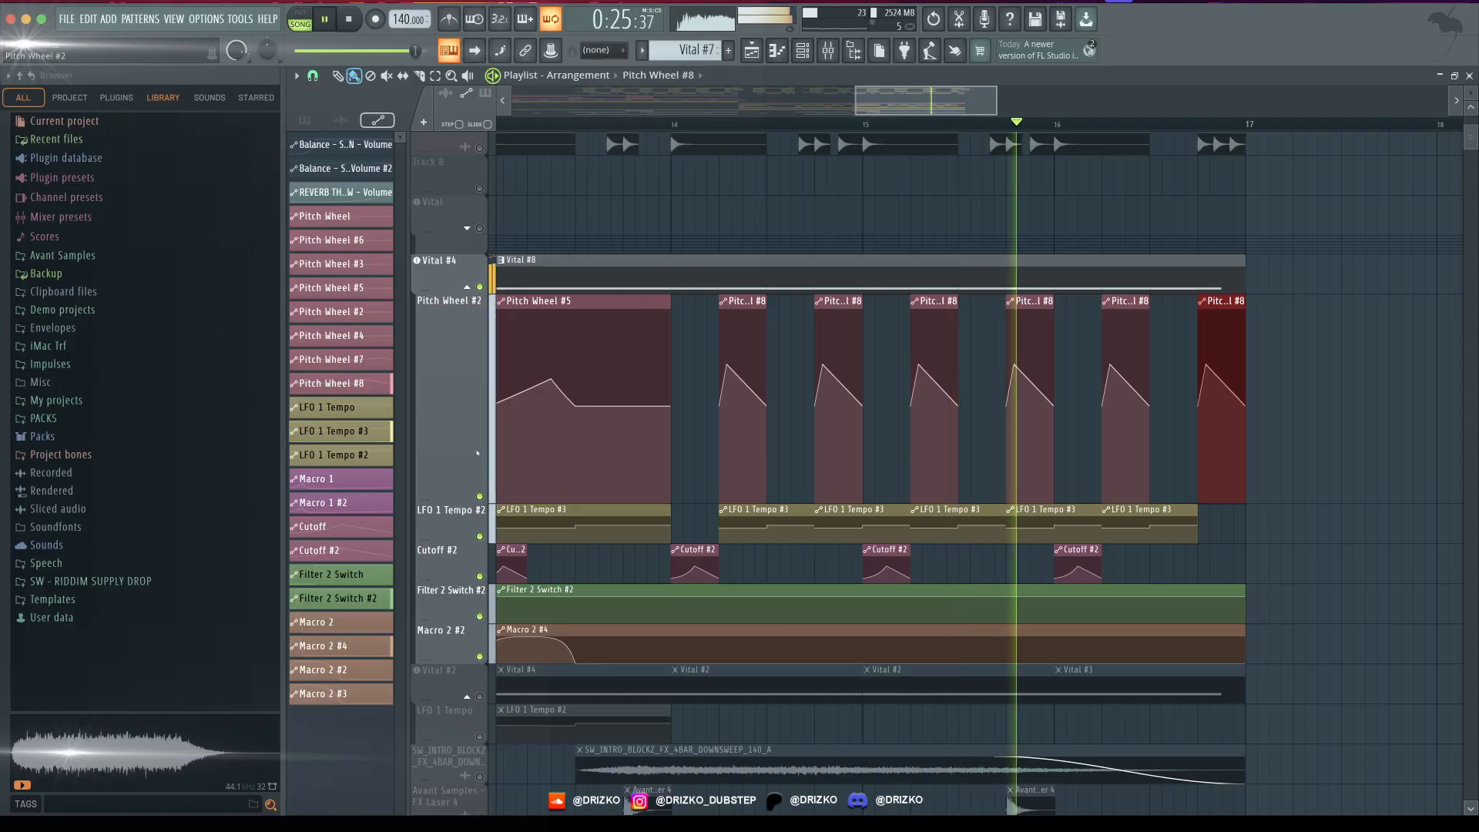
pyautogui.press('space')
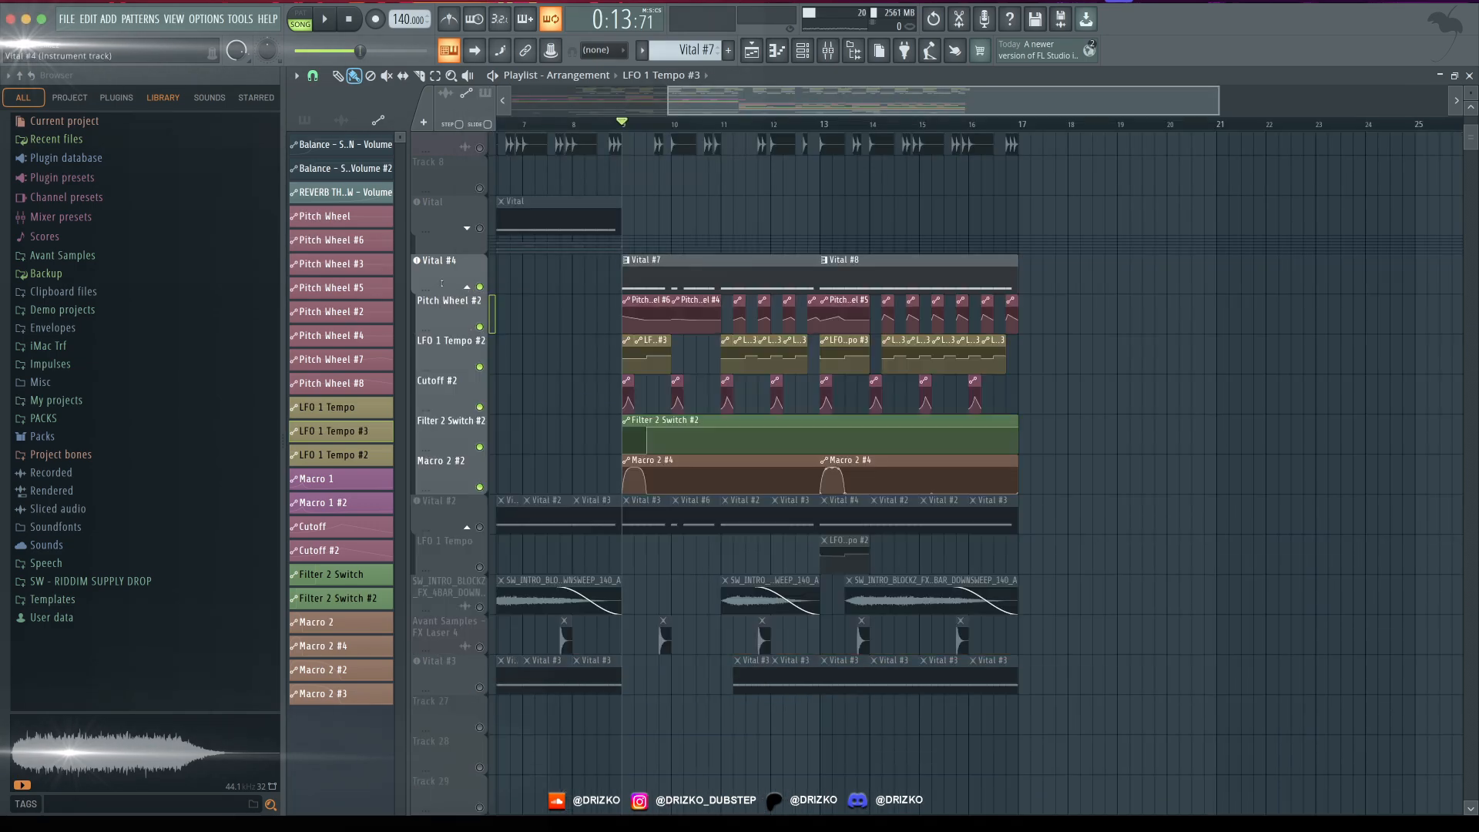
# - Clone the Vital #4 track together with its grouped automation tracks
pyautogui.rightClick(445, 258)
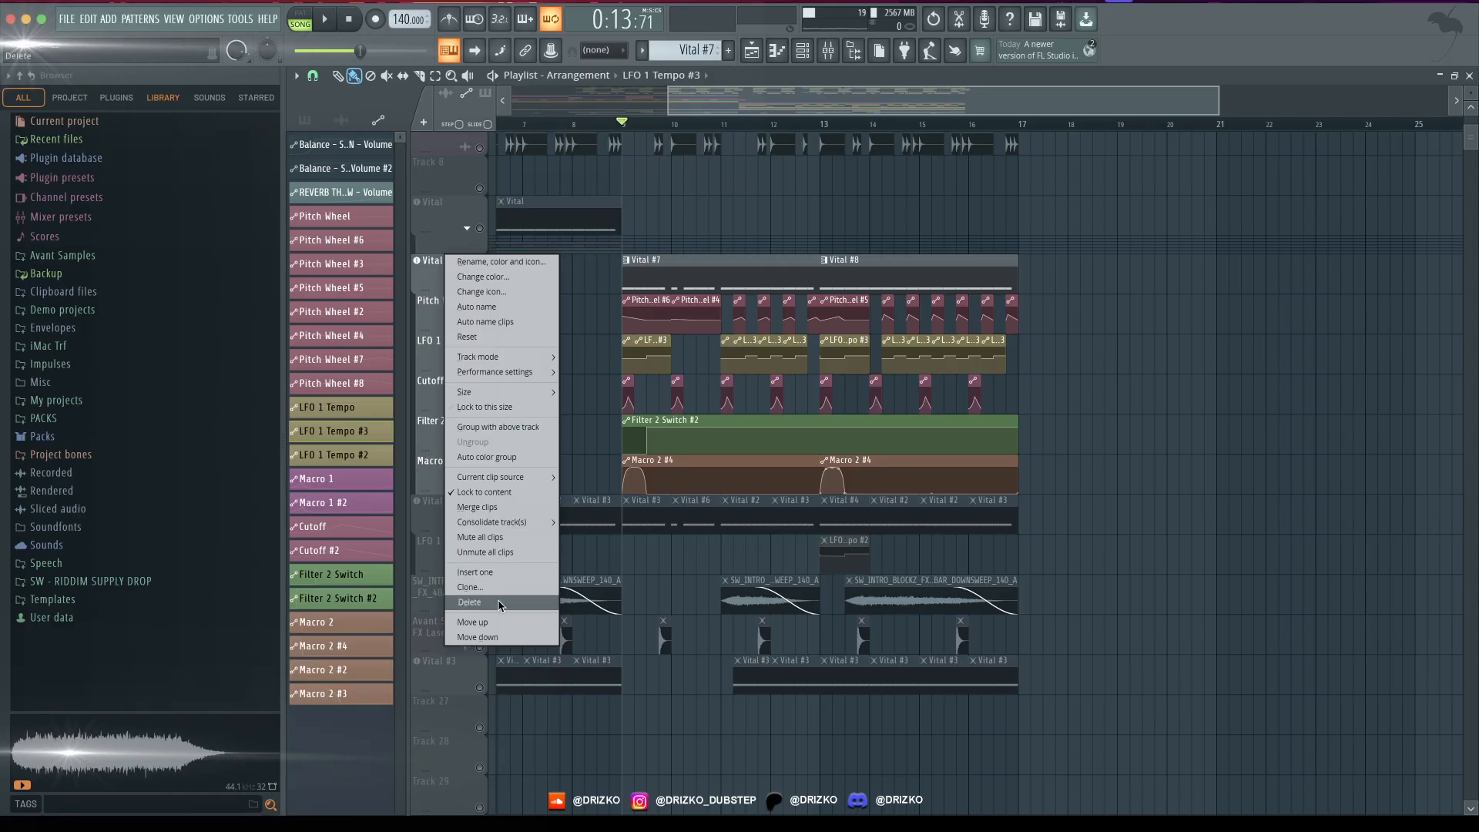
pyautogui.moveTo(485, 364)
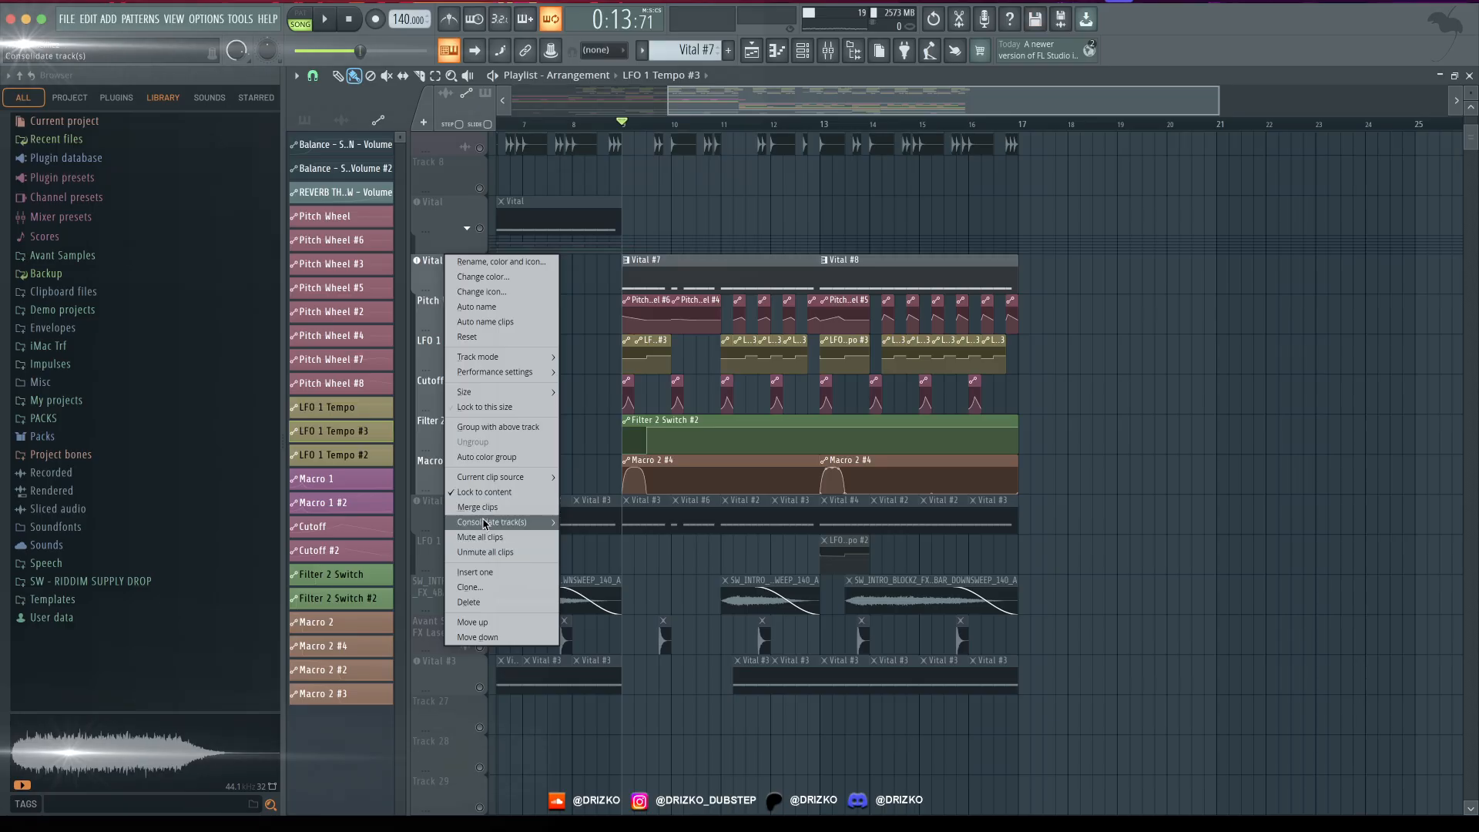
pyautogui.click(471, 587)
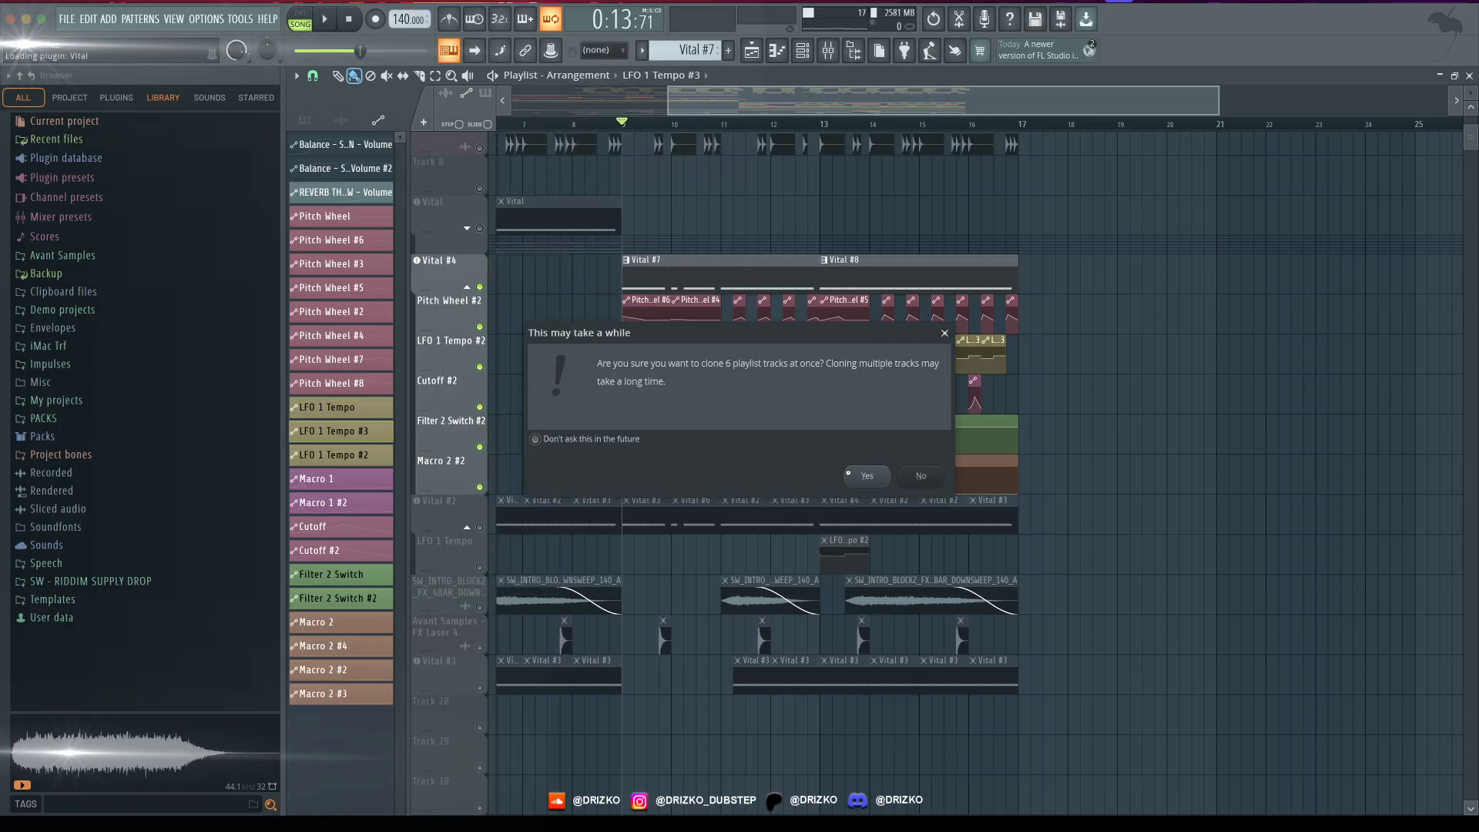
pyautogui.click(848, 472)
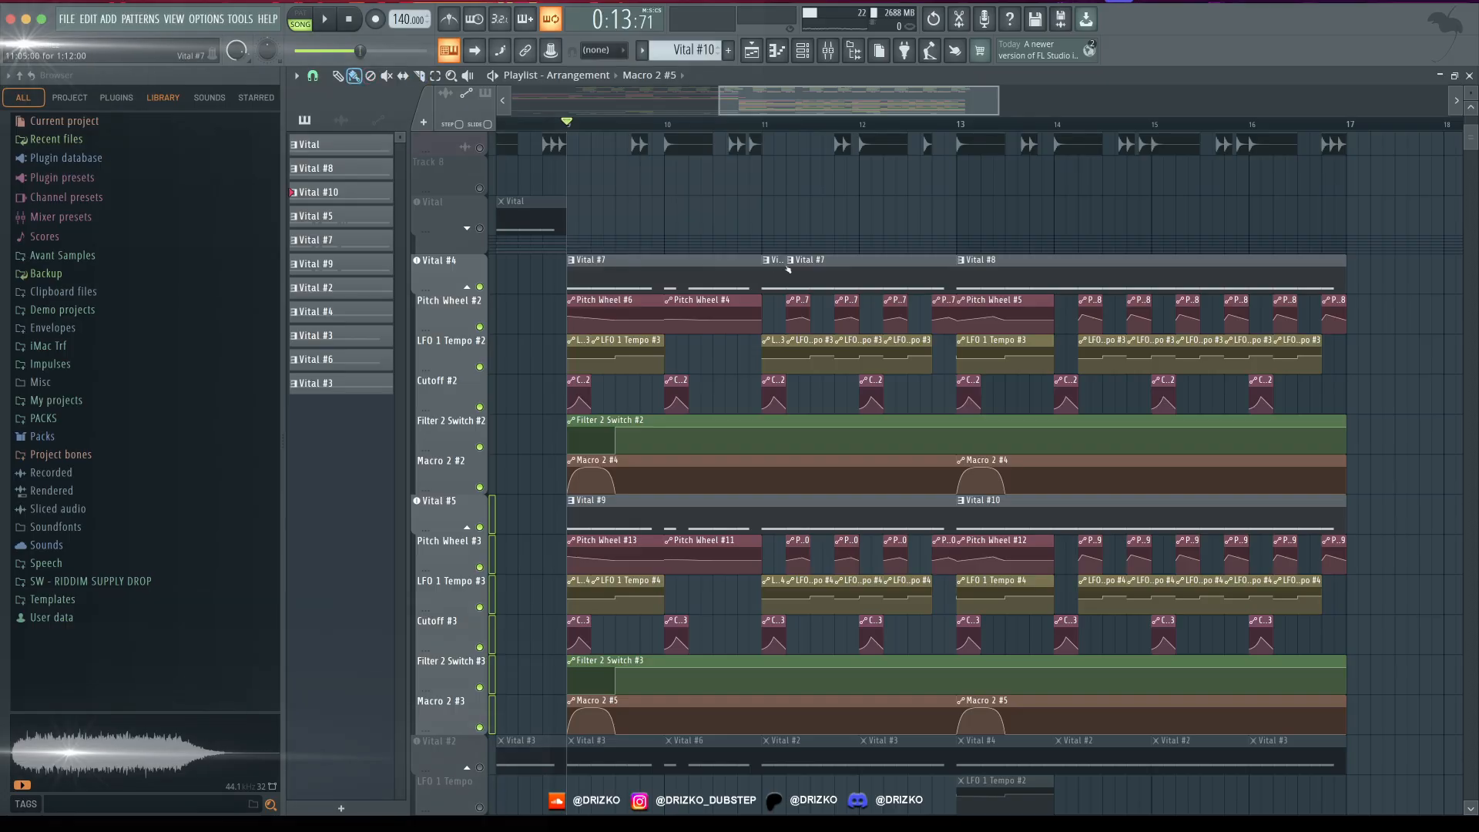
# - Trim the cloned Vital #9 clip on the Vital #5 track to only the first beat of bar 11
pyautogui.scroll(-1, 749, 459)
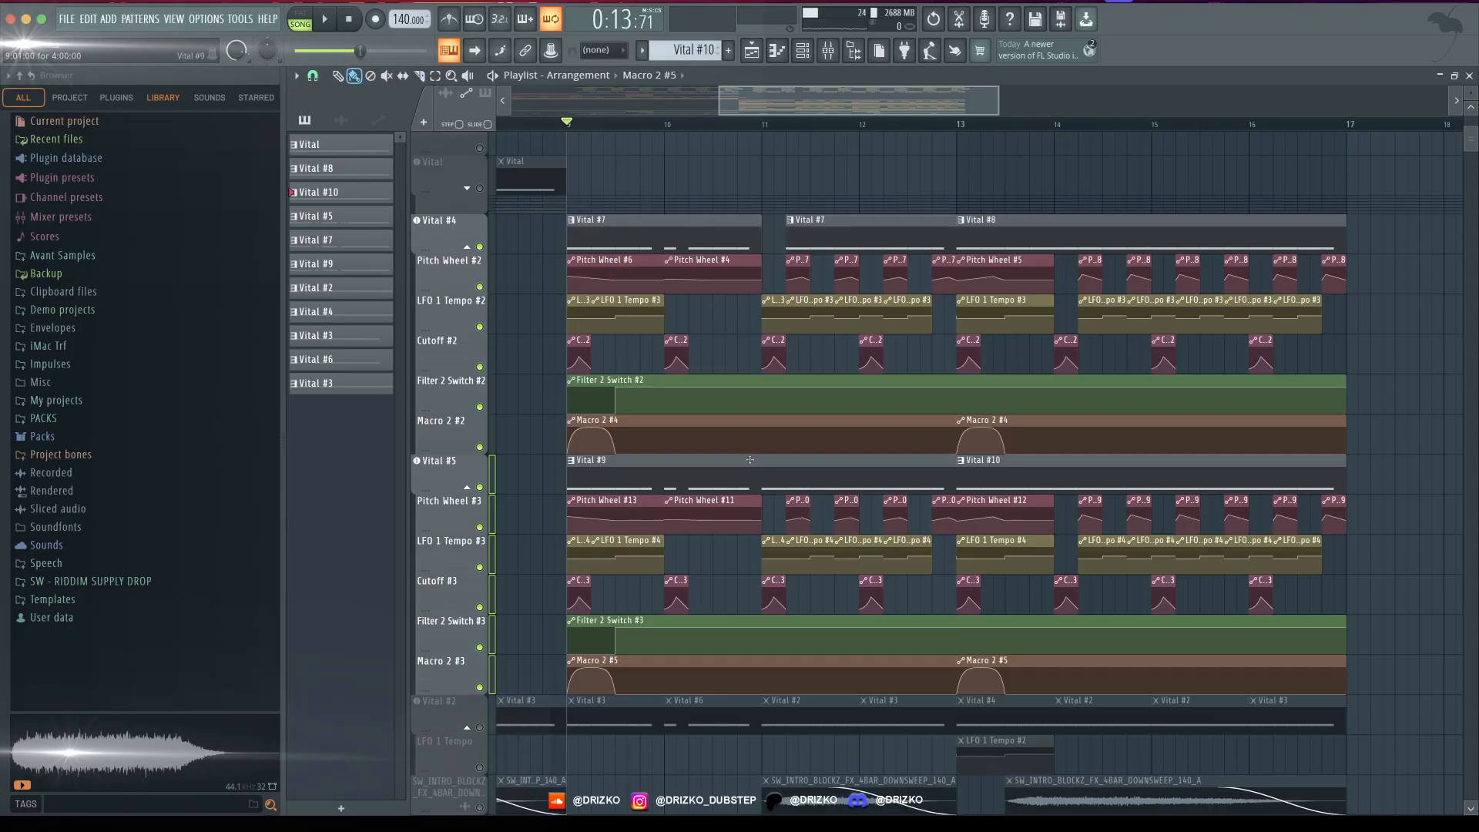
pyautogui.click(568, 463)
pyautogui.moveTo(569, 474); pyautogui.dragTo(762, 476)
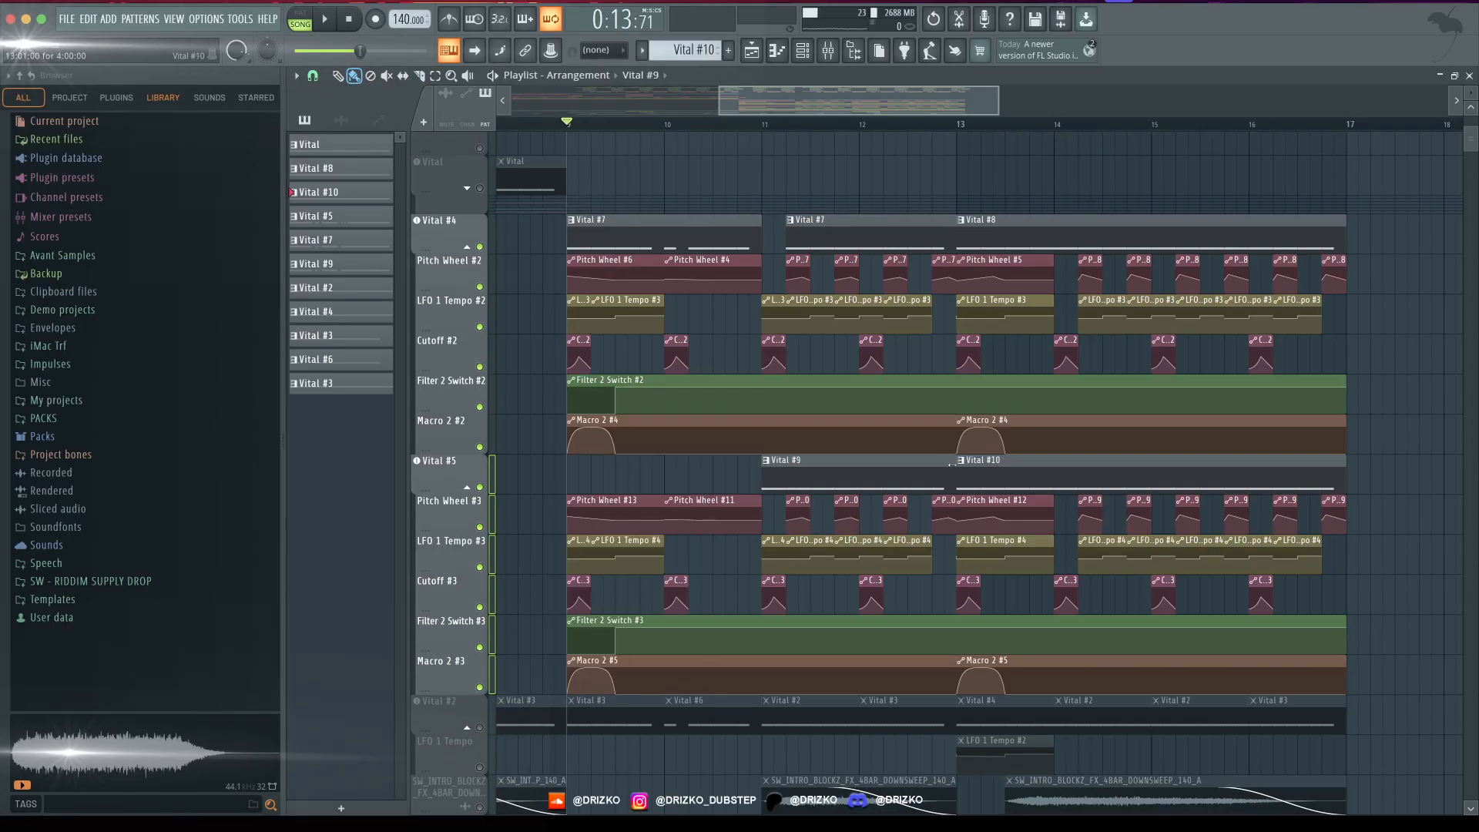
pyautogui.moveTo(952, 465); pyautogui.dragTo(785, 465)
pyautogui.scroll(-1, 492, 473)
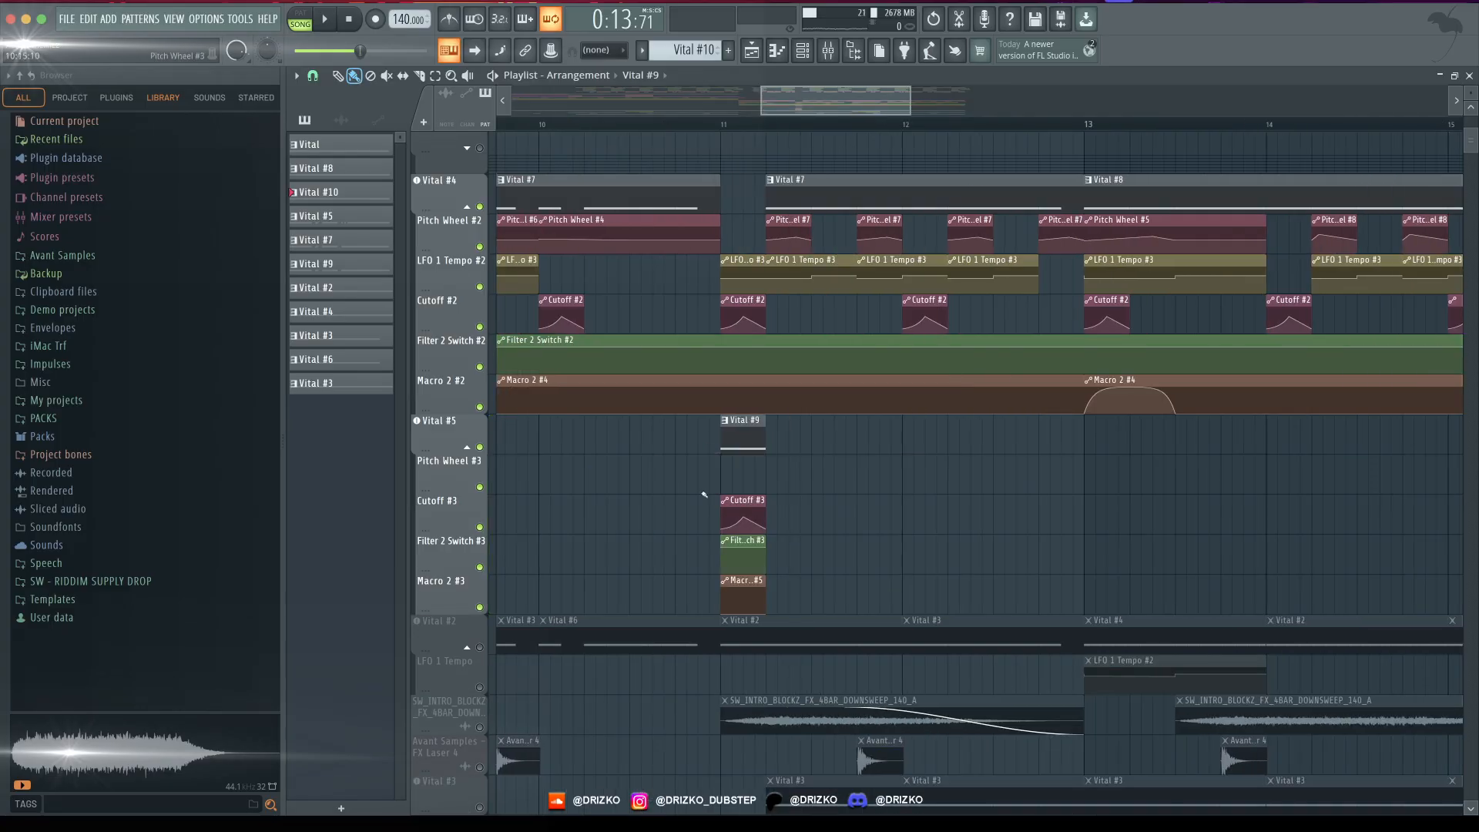
# - Set the Vital #5 synth's LFO 1 to Tempo Triplets at 1/4 and reshape its curve into a single peak
pyautogui.click(451, 433)
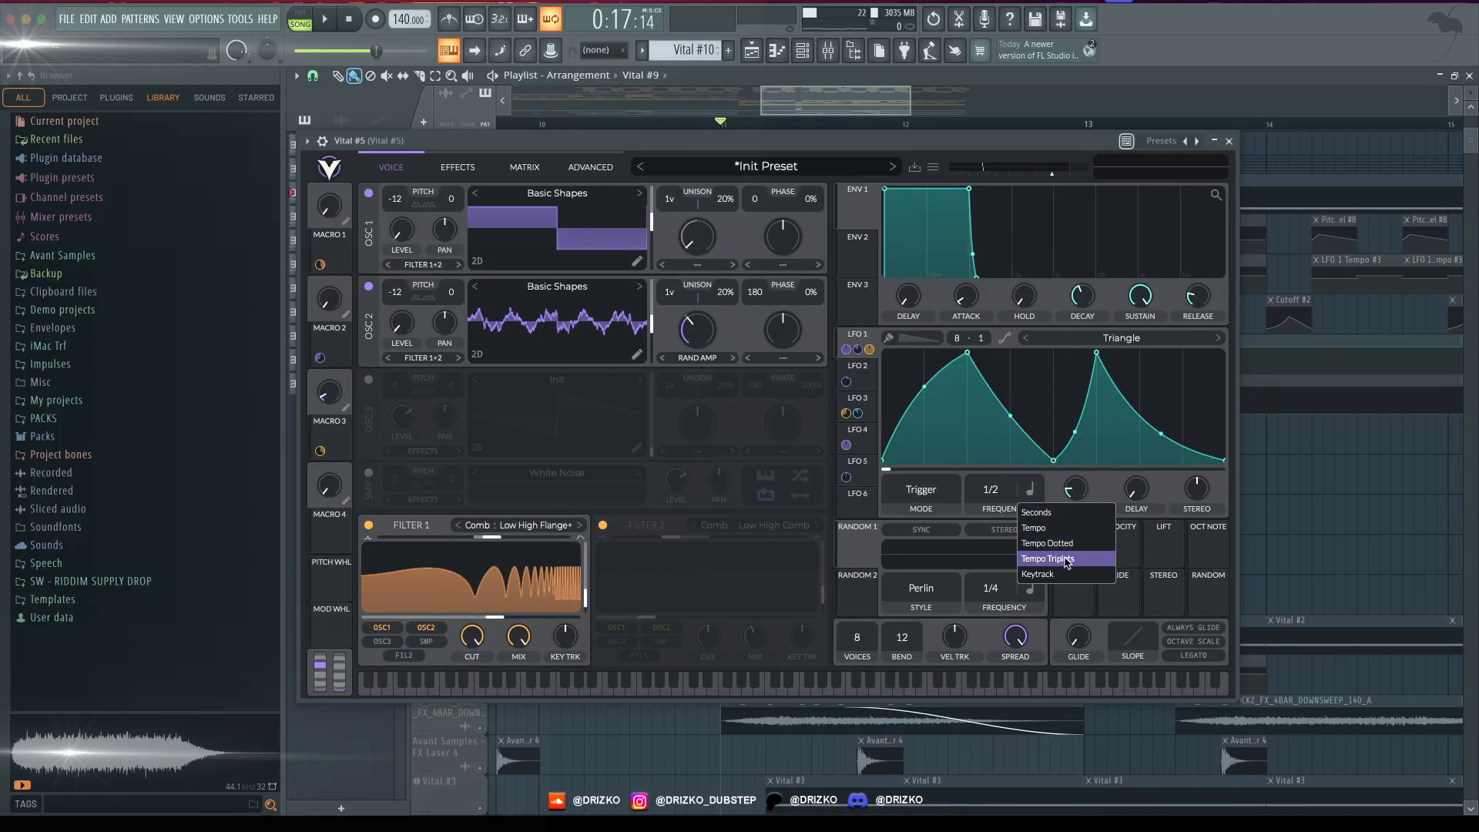
pyautogui.click(1067, 560)
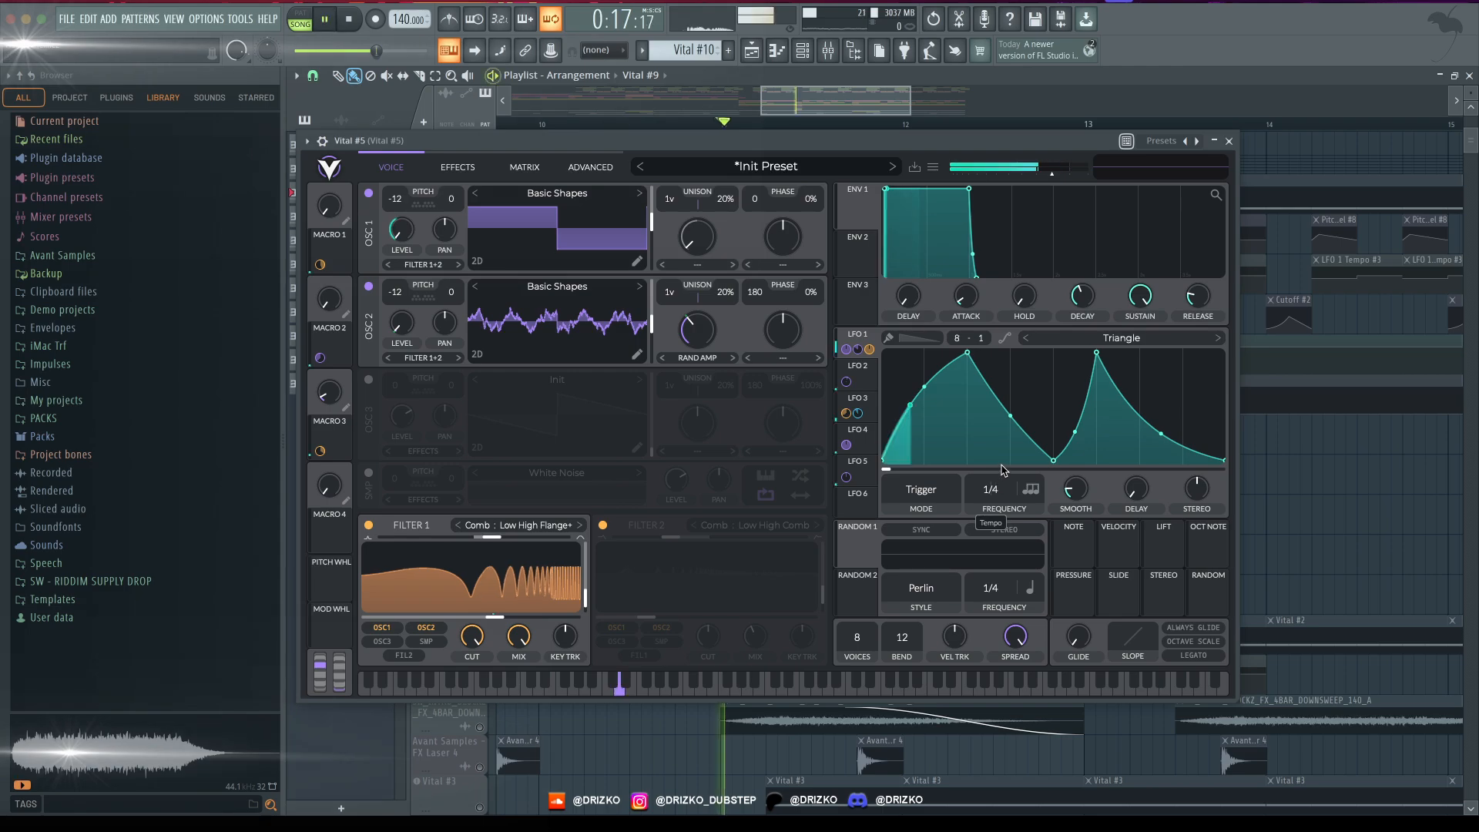
pyautogui.moveTo(1001, 465); pyautogui.dragTo(1005, 460)
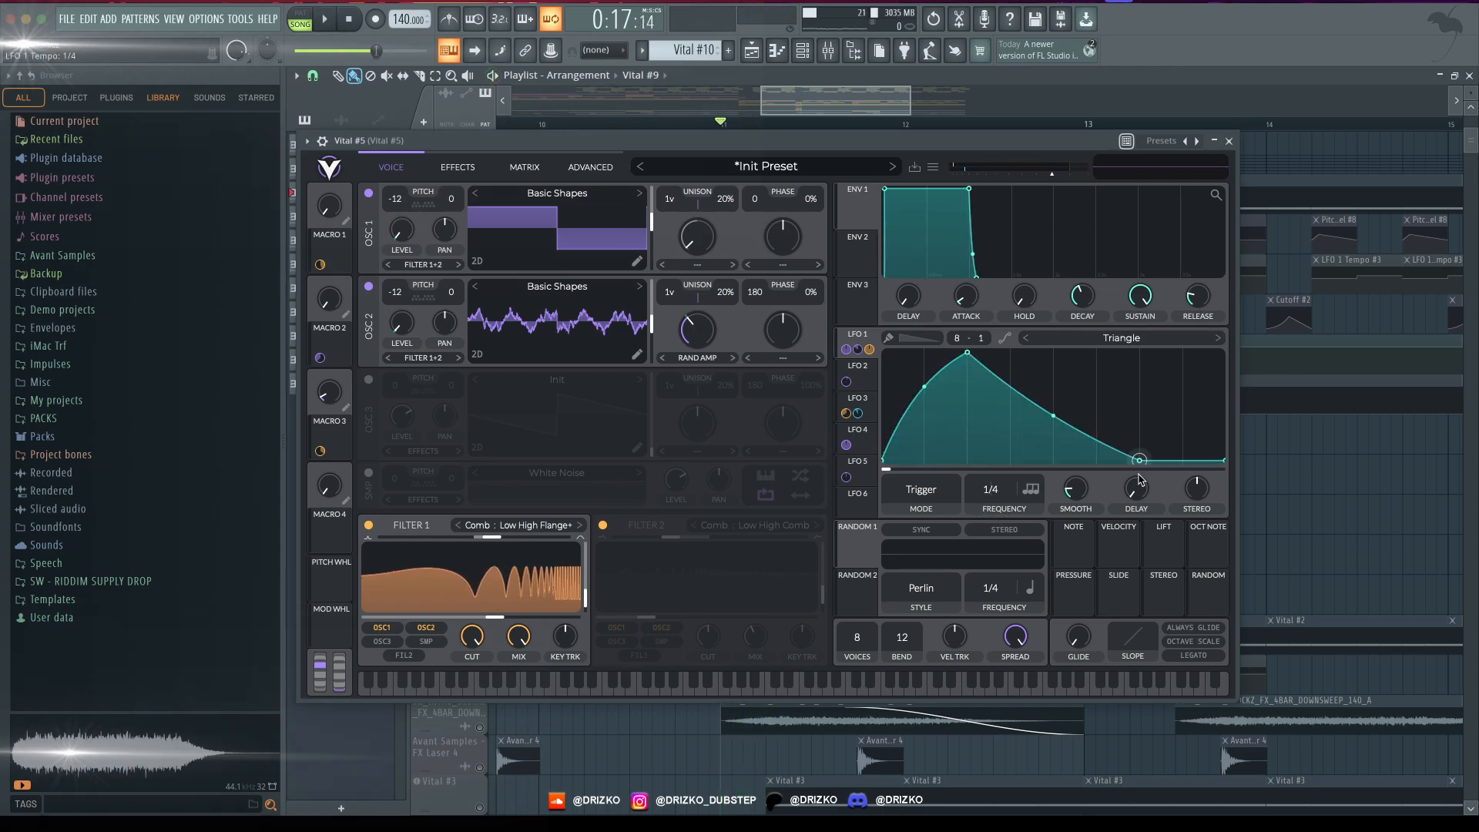
pyautogui.moveTo(1140, 461); pyautogui.dragTo(1154, 461)
pyautogui.press('space')
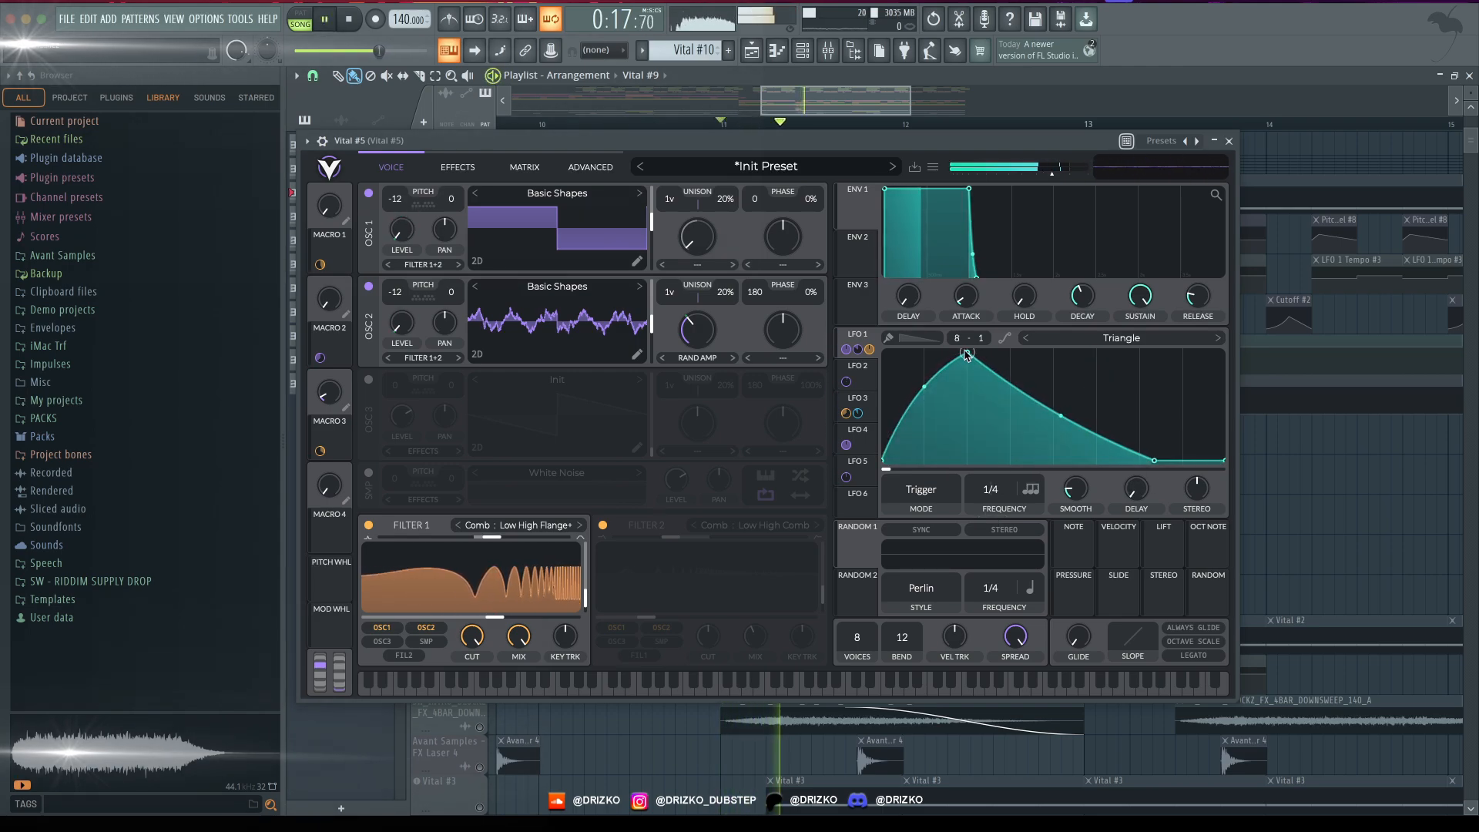
# - Raise LFO 1's rate to 1/8, shift its peak later and extend its decay nearly to the cycle's end while auditioning
pyautogui.moveTo(966, 355); pyautogui.dragTo(1010, 354)
pyautogui.press('space')
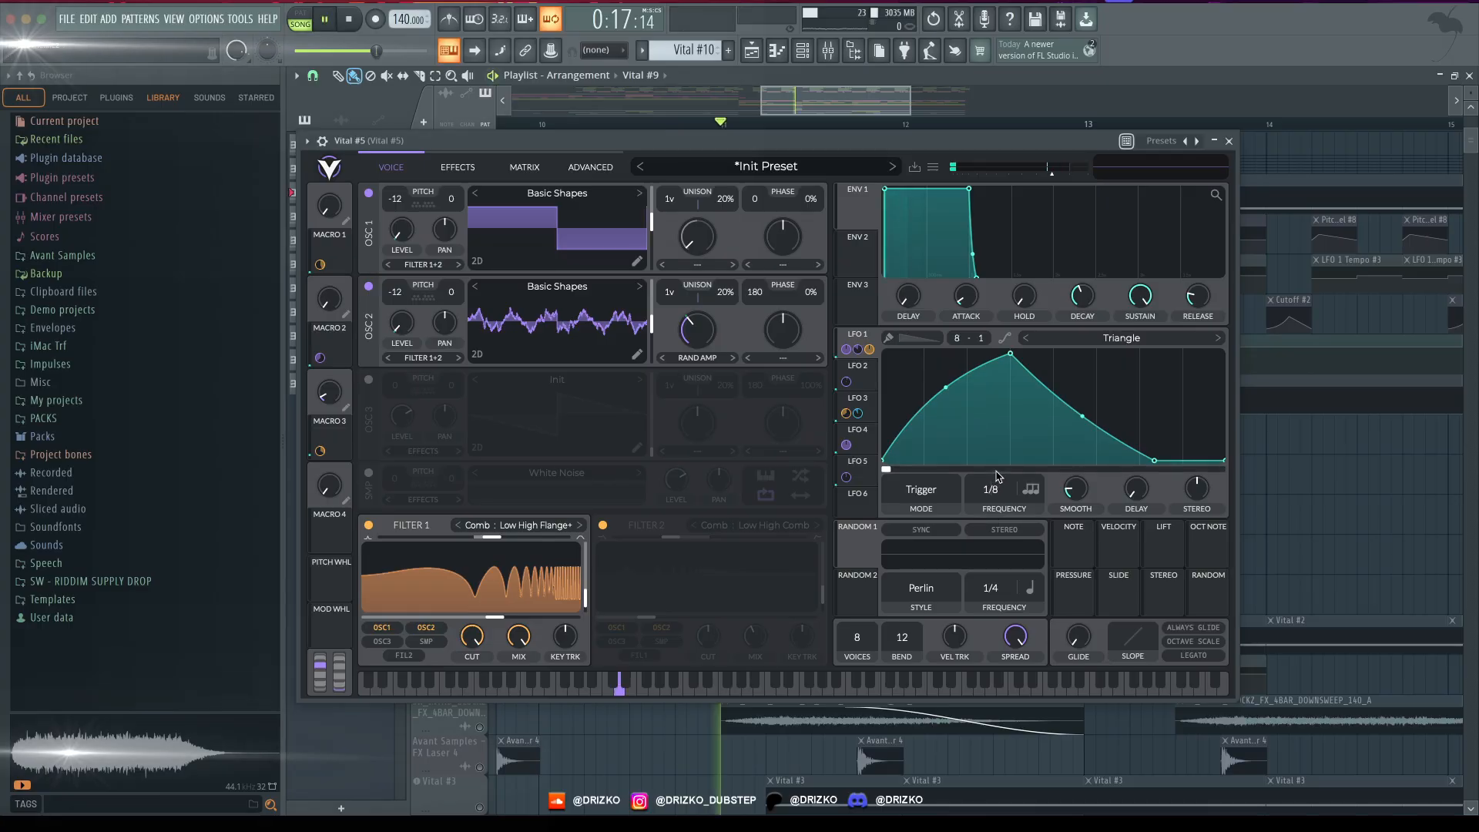
pyautogui.moveTo(1153, 460); pyautogui.dragTo(1205, 459)
pyautogui.press('space')
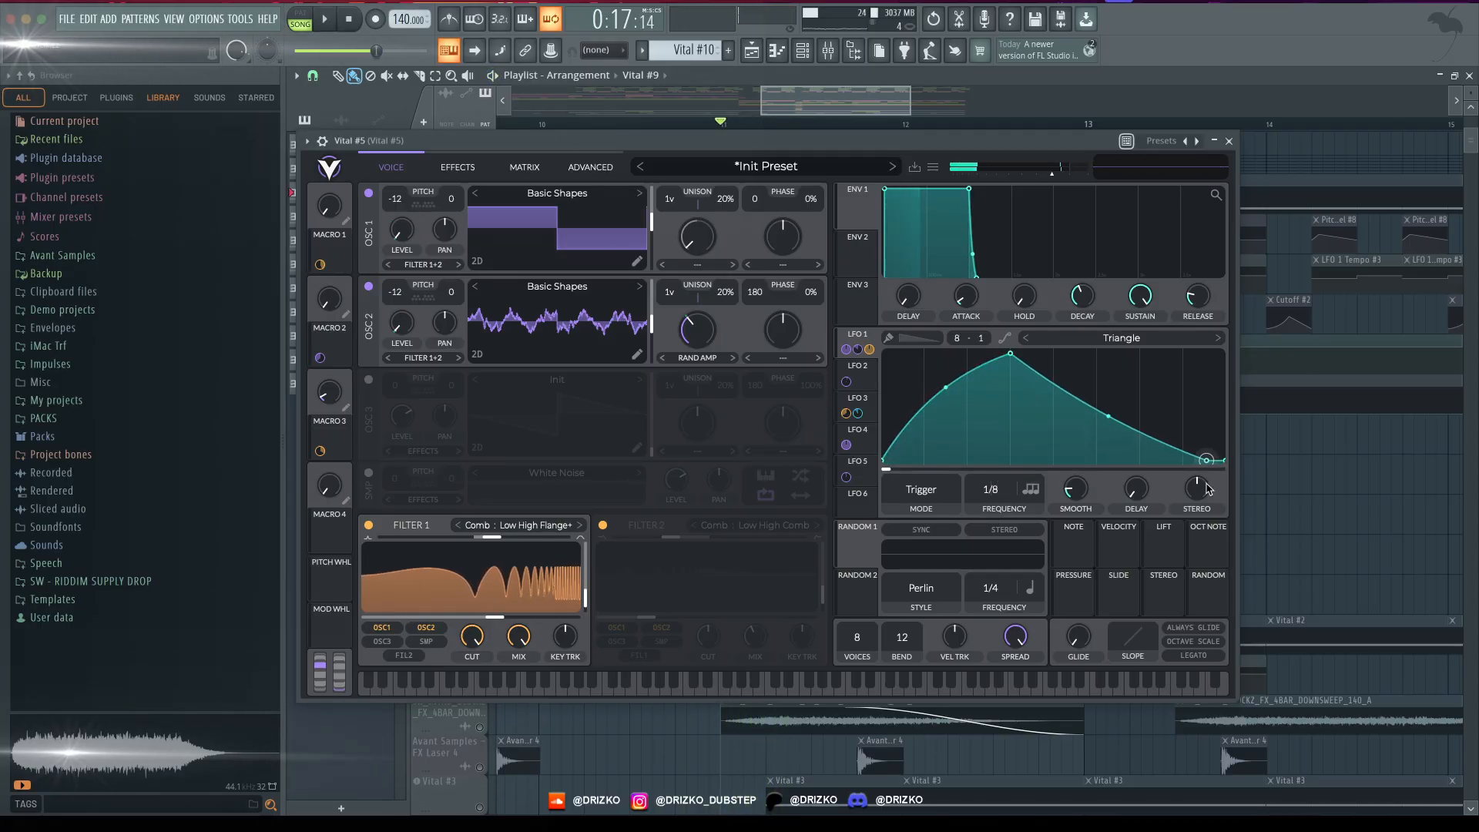
pyautogui.press('space')
pyautogui.moveTo(1009, 354); pyautogui.dragTo(1062, 353)
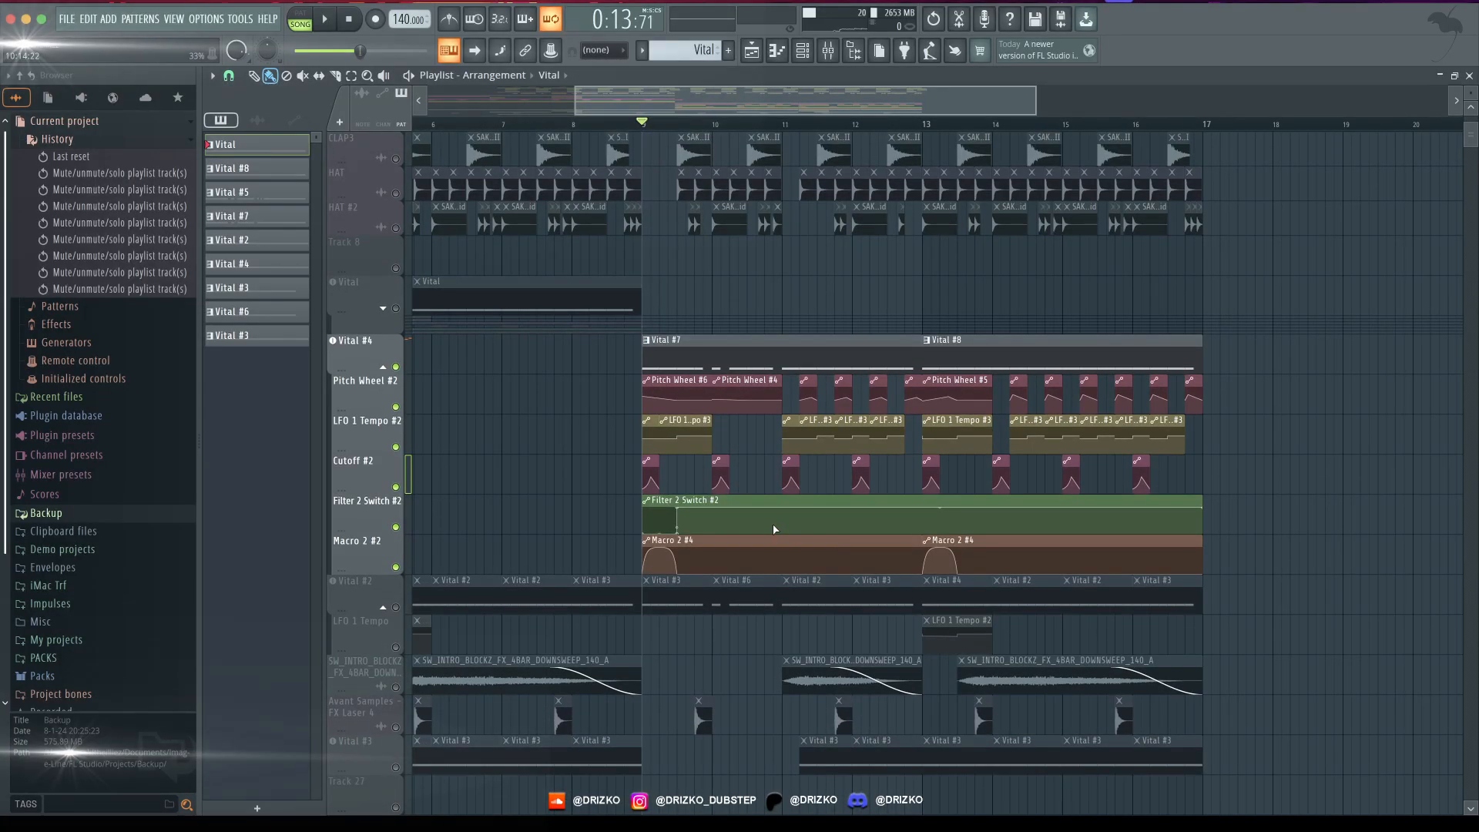
# - Save the project and play the full arrangement from bar 9, reviewing all the tracks
pyautogui.hotkey('ctrl', 's')
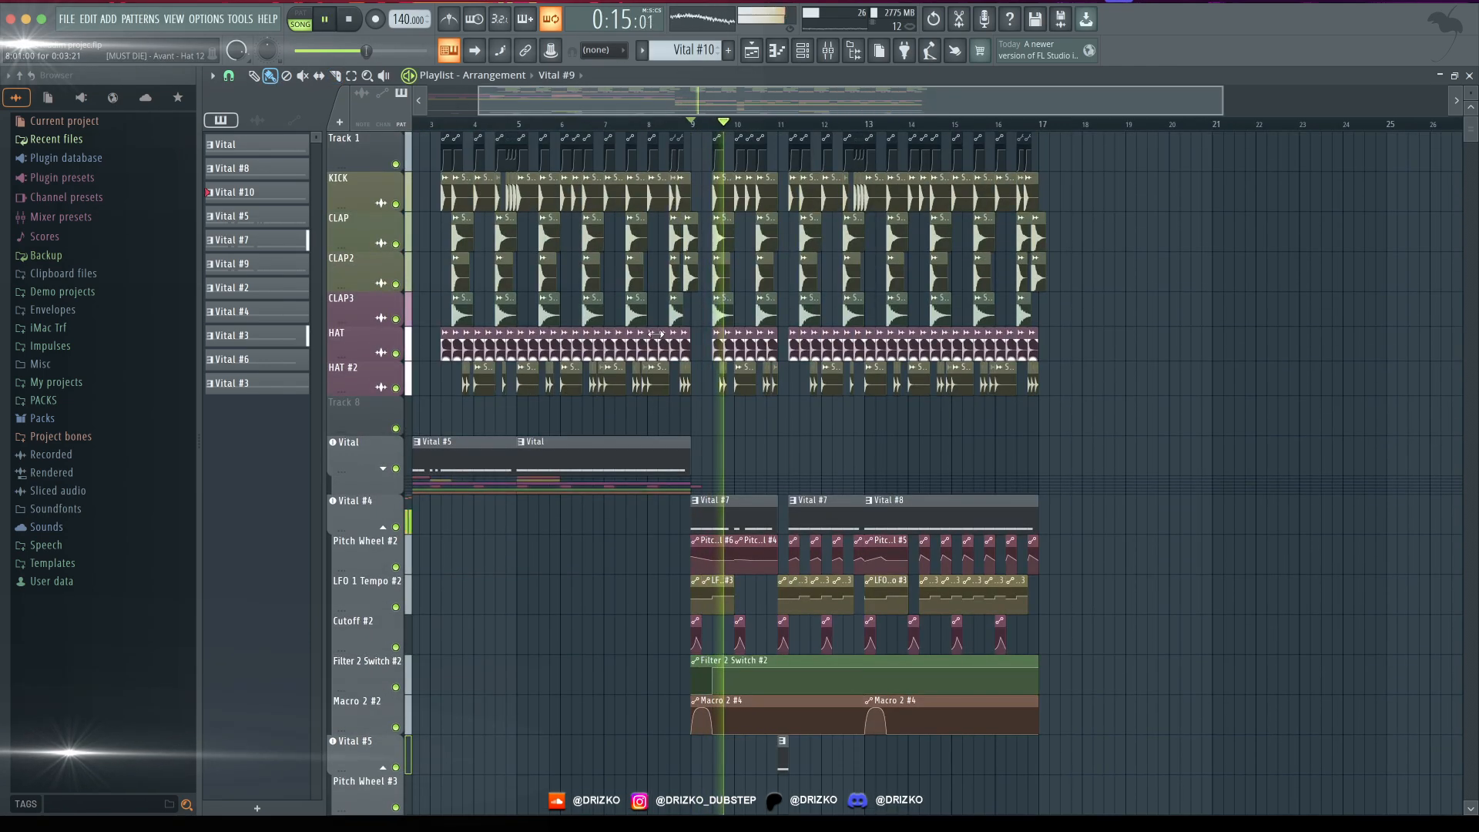
pyautogui.scroll(-6, 640, 343)
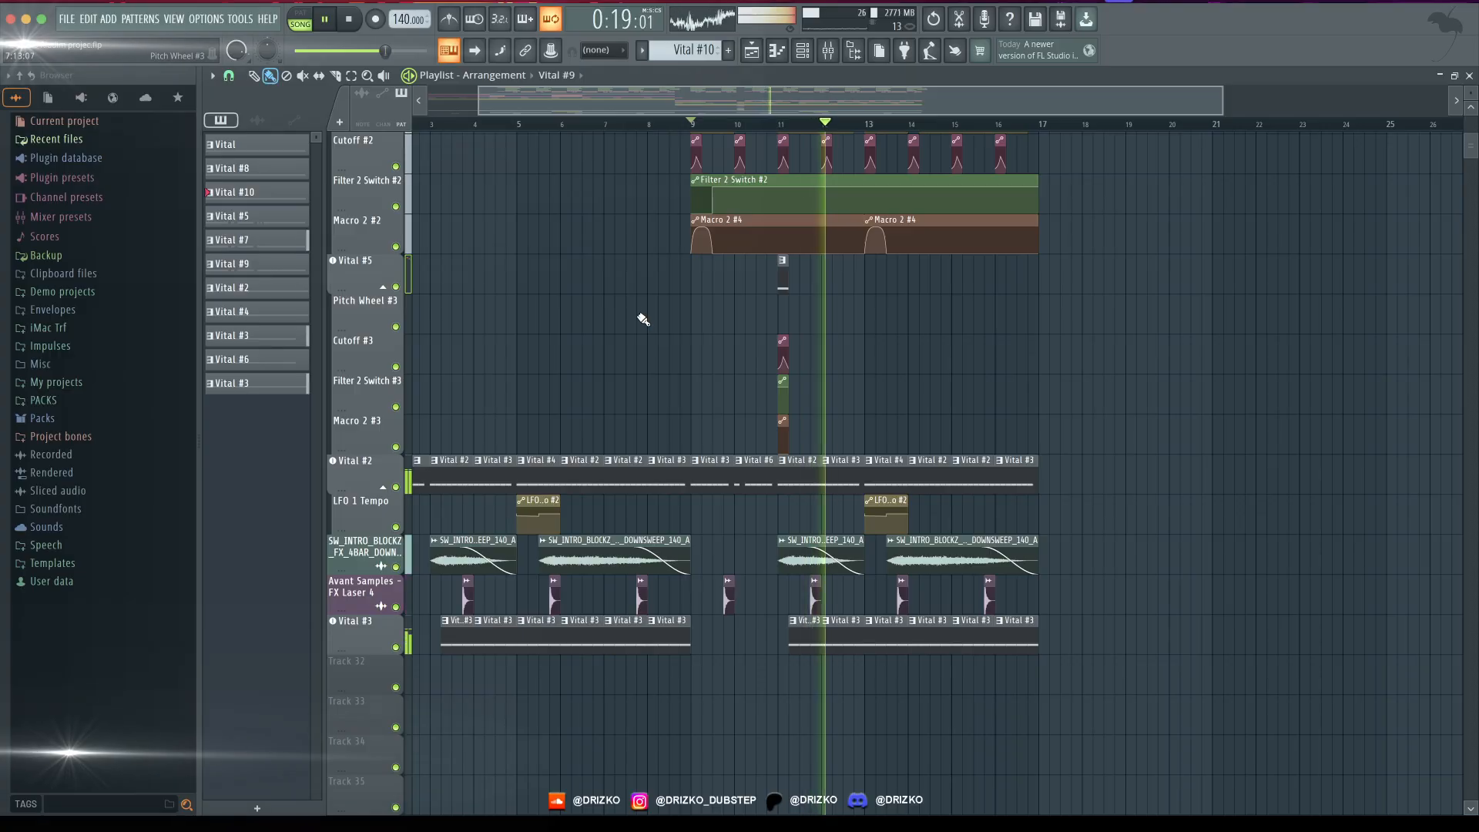
pyautogui.scroll(6, 643, 319)
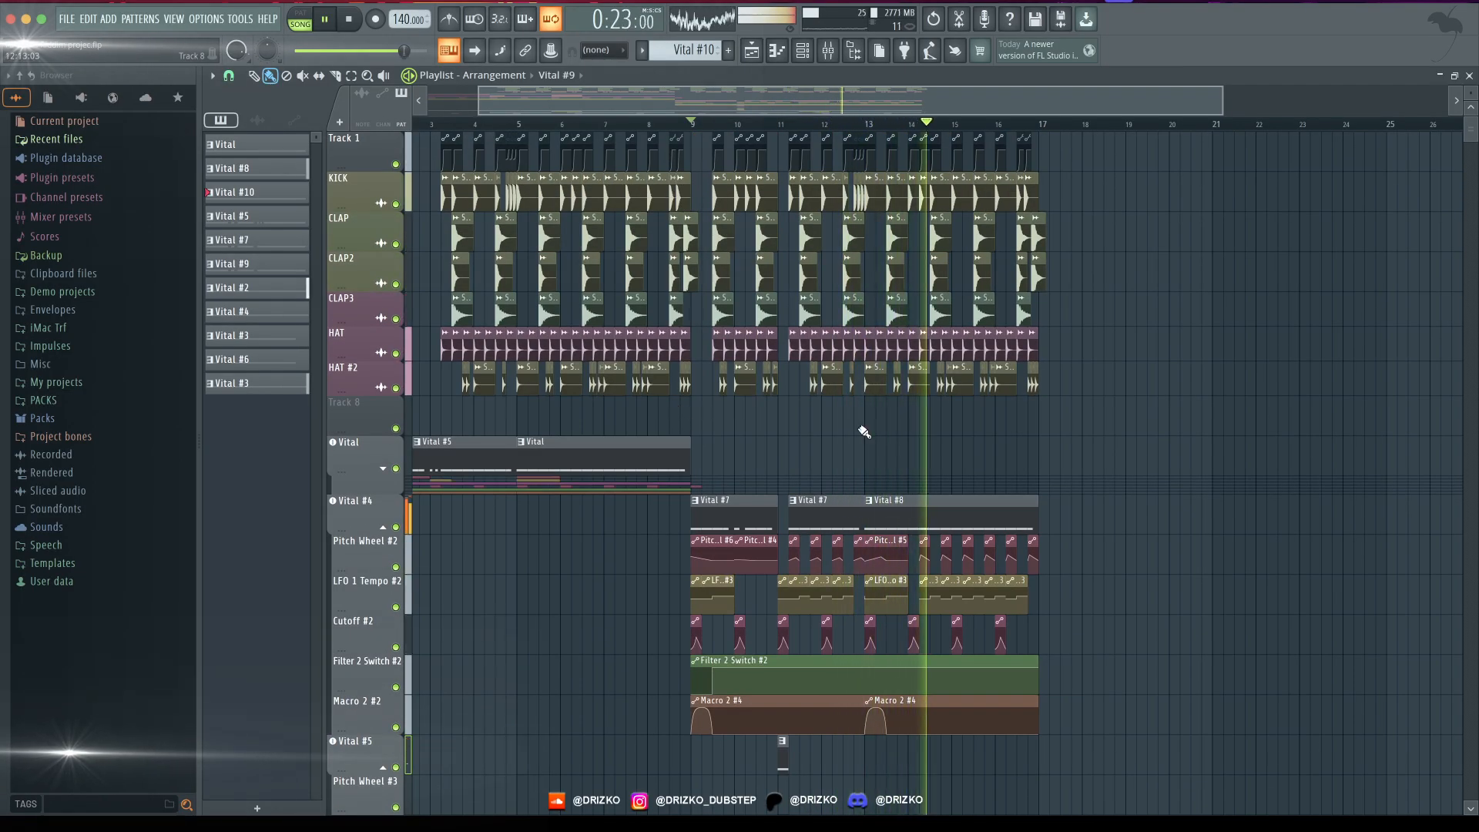
pyautogui.press('space')
# - Repeat the one-beat Vital #9 fill with its automation on beat 3 of bar 14 and beat 1 of bar 16, and play it
pyautogui.scroll(3, 784, 515)
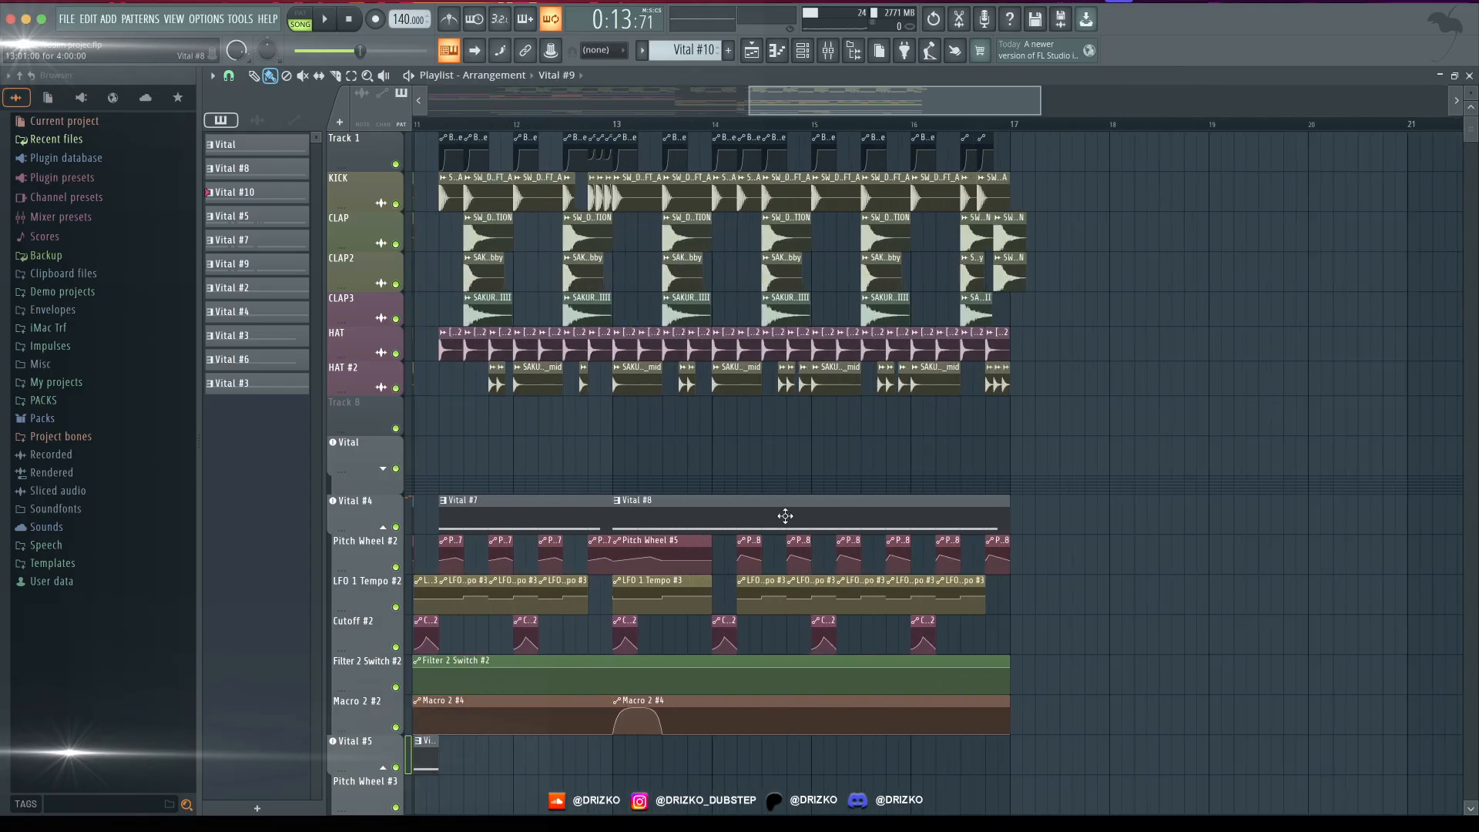
pyautogui.scroll(-5, 784, 515)
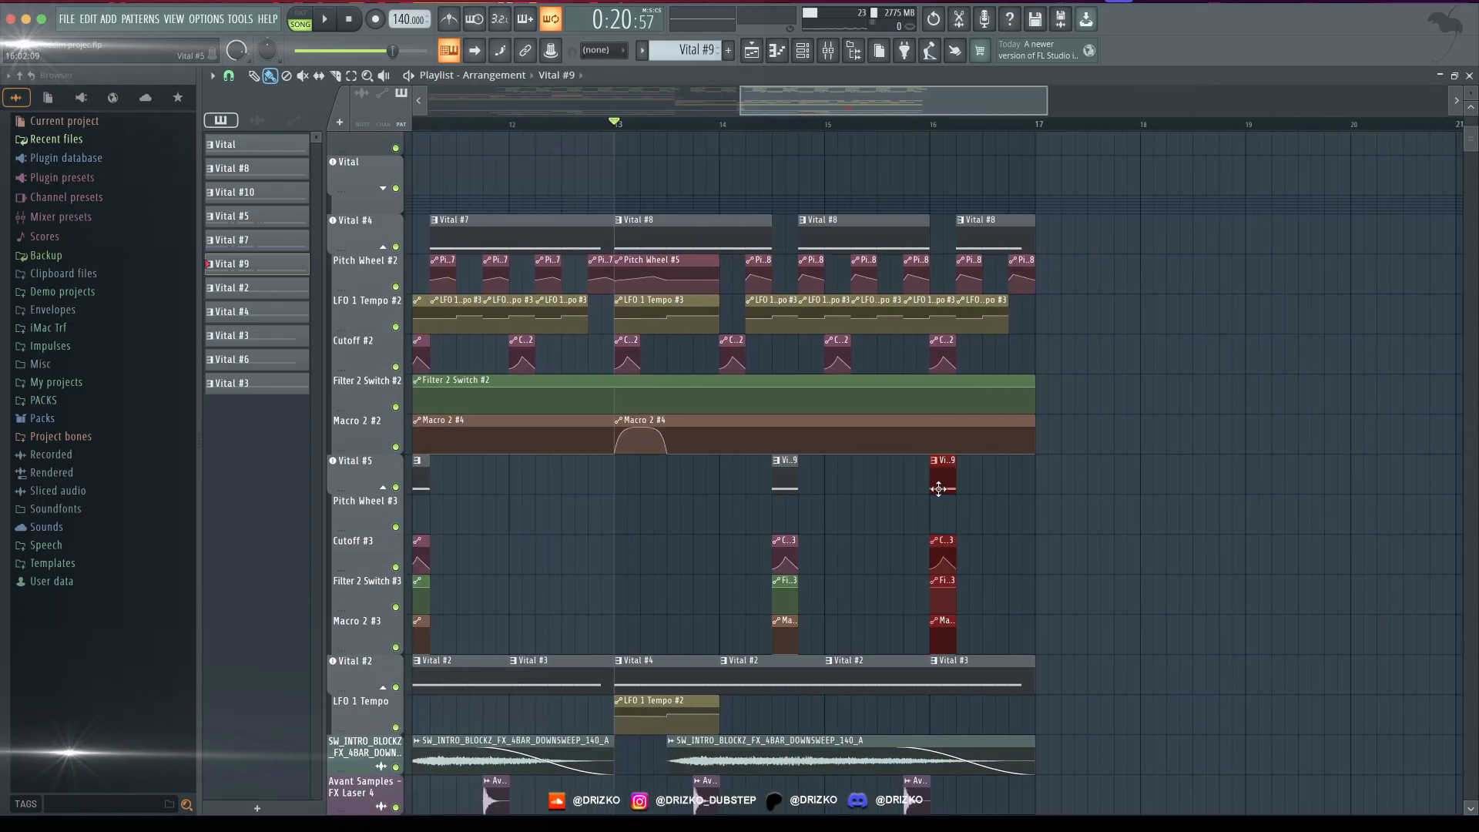
pyautogui.press('space')
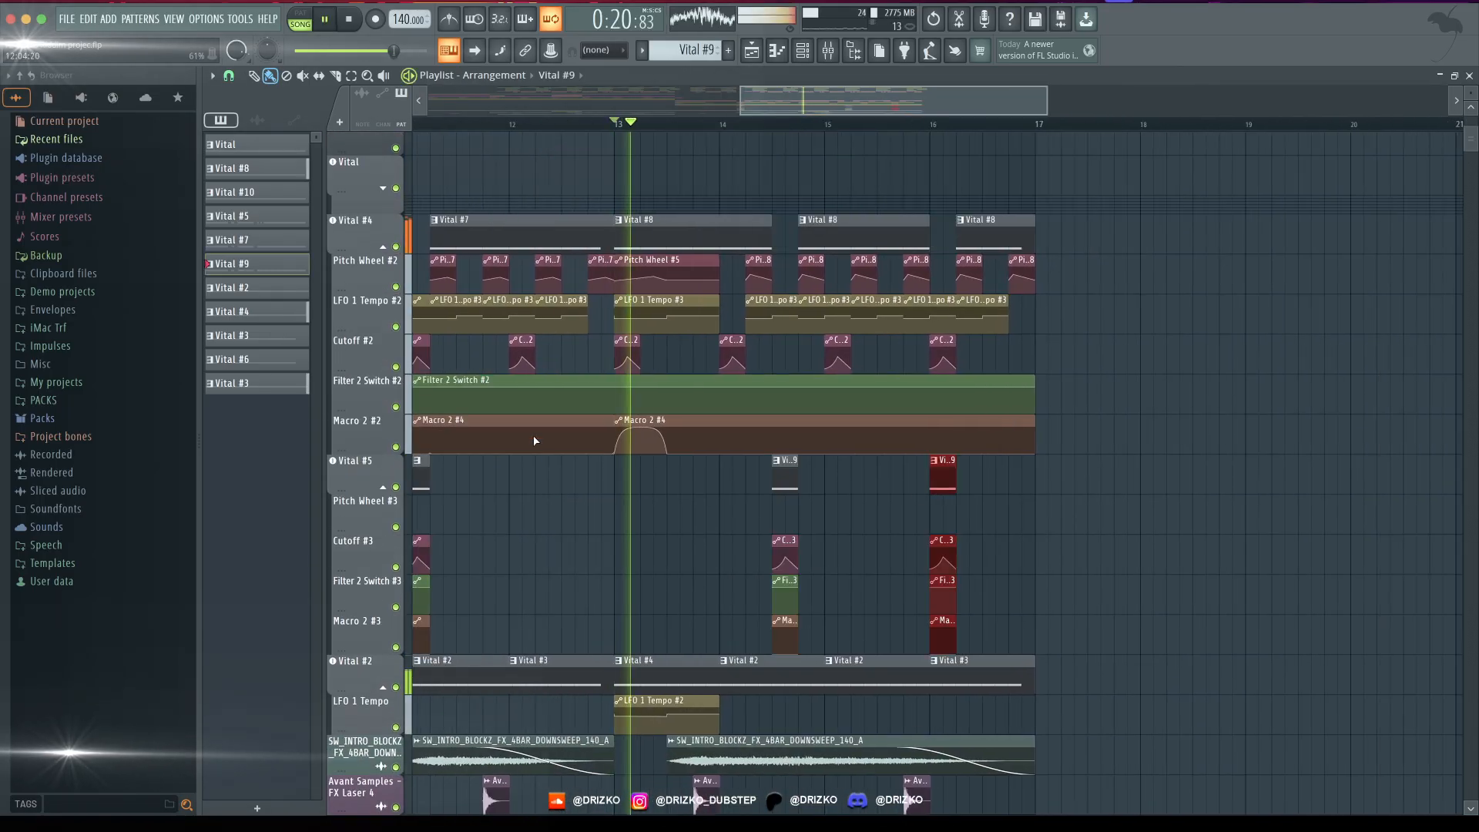